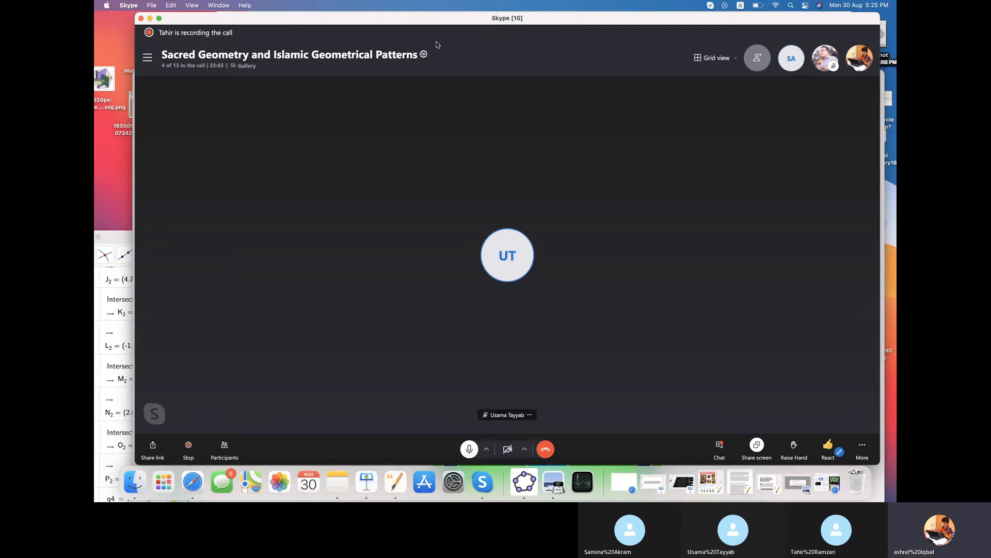
Move the Skype call window down out of the way, minimise the YouTube browser window and close the Notes window.
left_click_drag(444, 26, 474, 440)
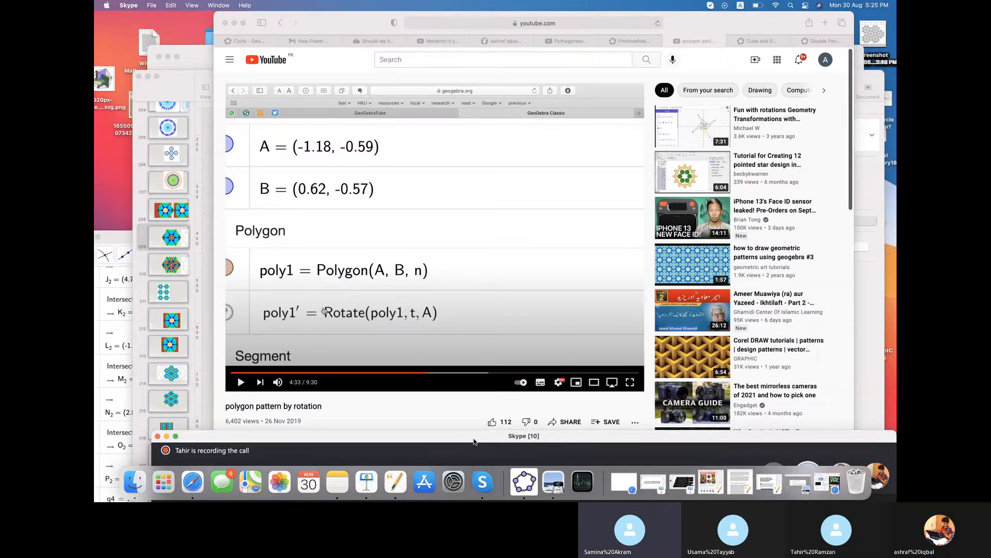
left_click(234, 24)
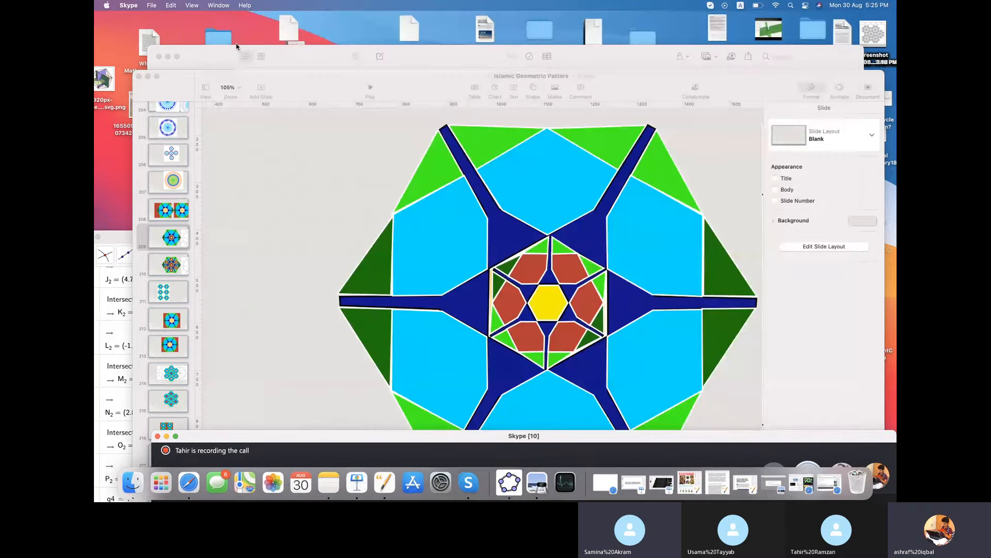
left_click(222, 63)
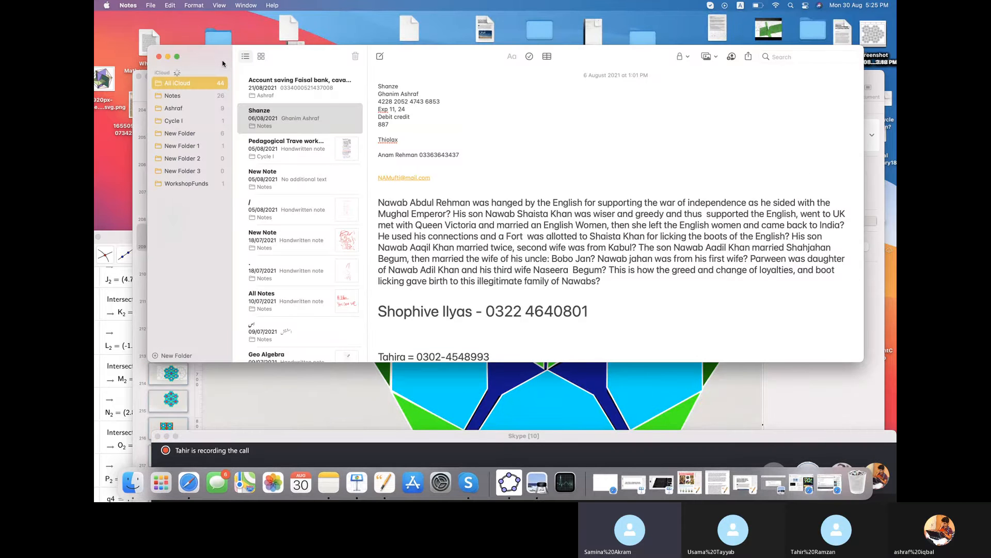
left_click(160, 57)
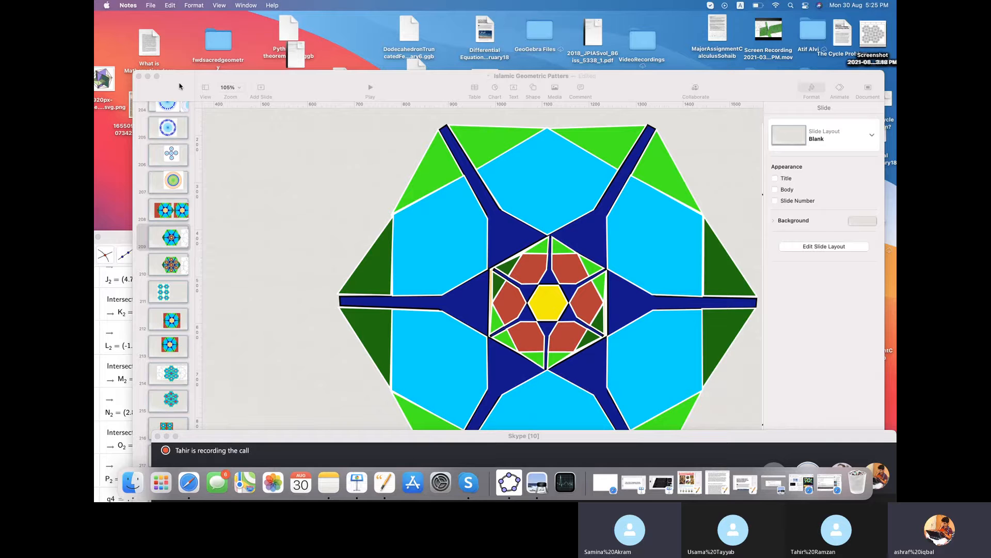
Shift the Keynote presentation window aside and bring the GeoGebra window to the front in full view.
left_click_drag(180, 86, 284, 66)
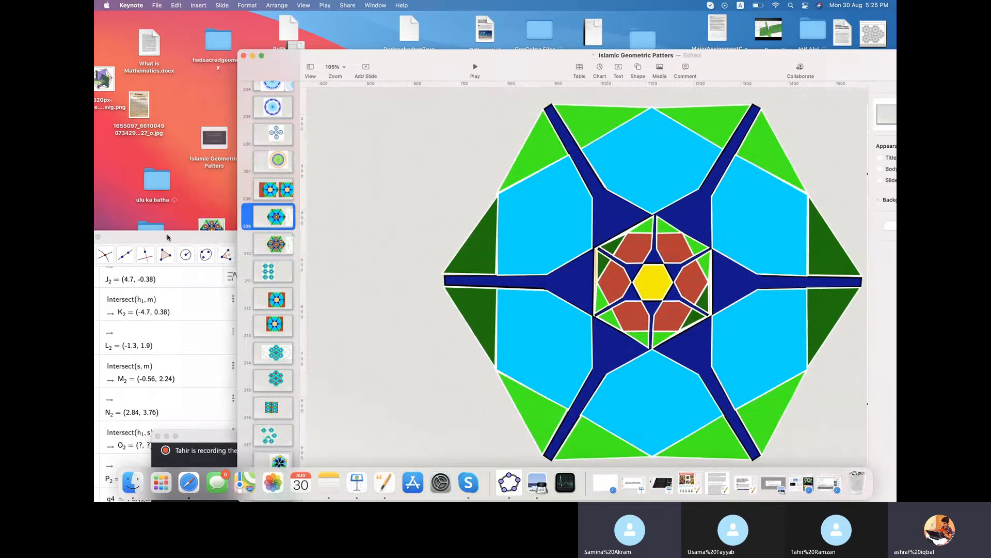
left_click(181, 239)
left_click_drag(181, 239, 196, 143)
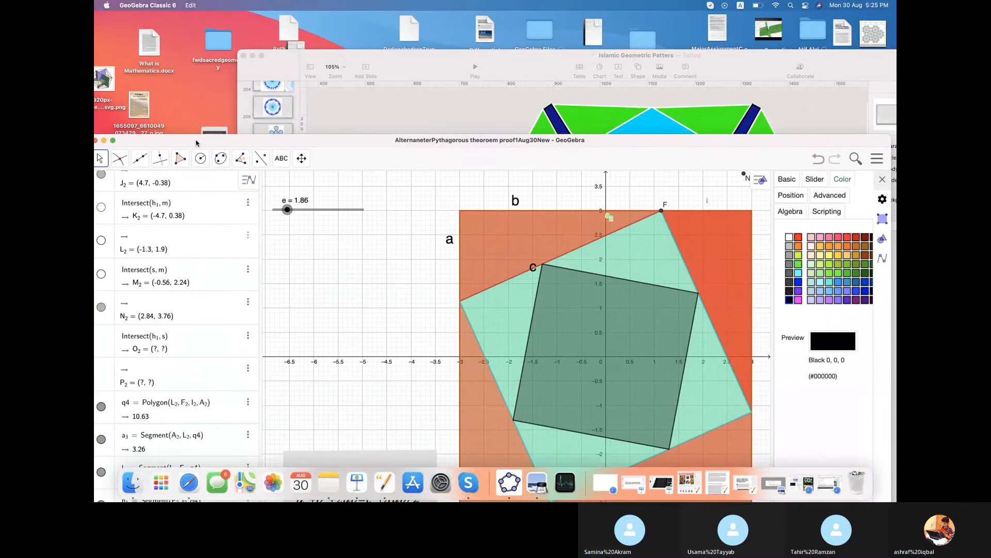
left_click_drag(271, 144, 256, 41)
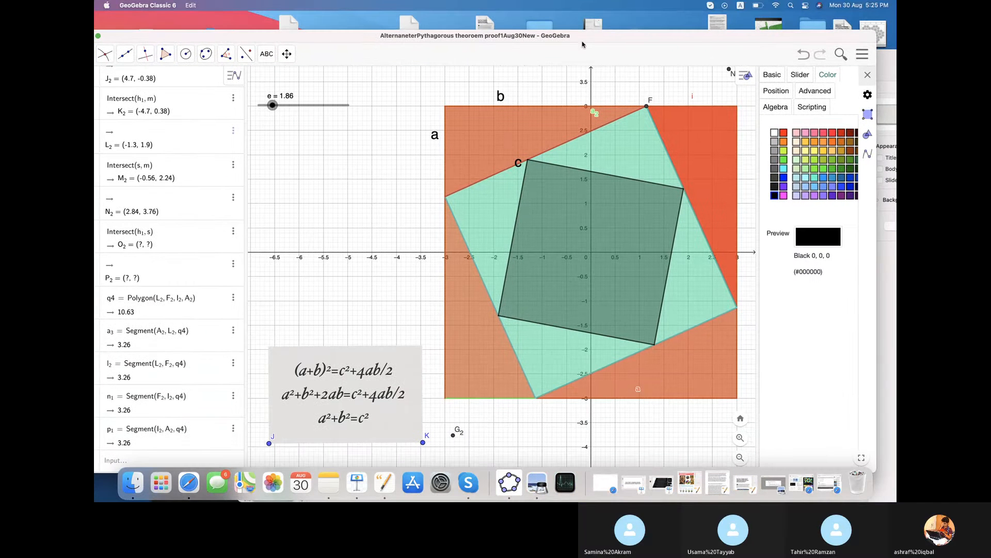
left_click_drag(593, 39, 632, 29)
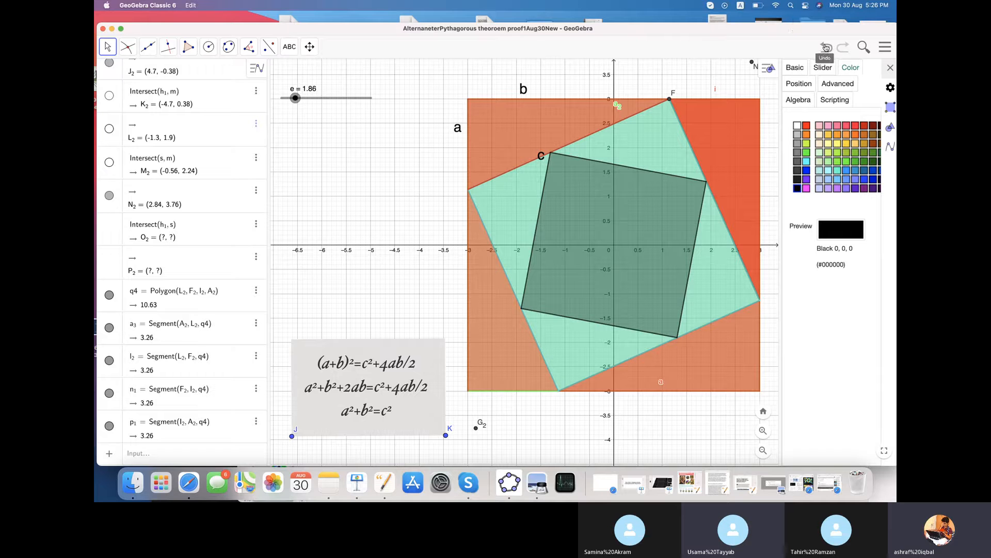
Open the saved file Rotating6sided HexagonAug27 for editing, saving AlternaneterPythagorous theoroem proof1Aug30New on the way.
left_click(884, 50)
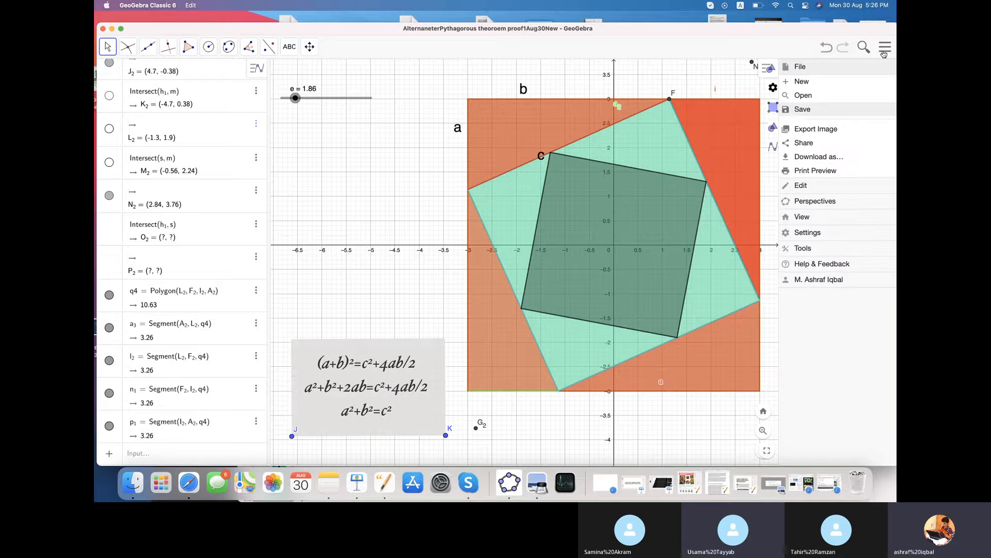
left_click(815, 73)
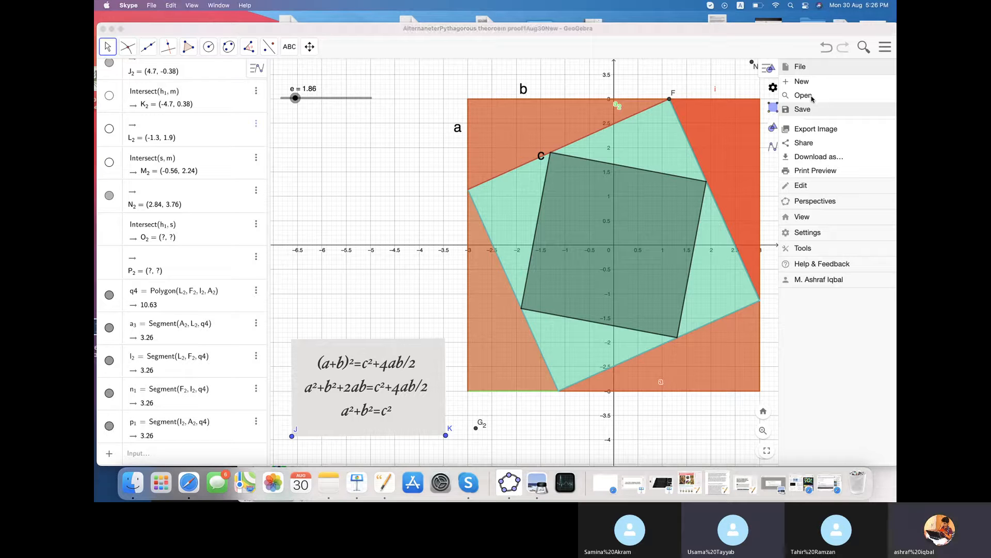
left_click(812, 98)
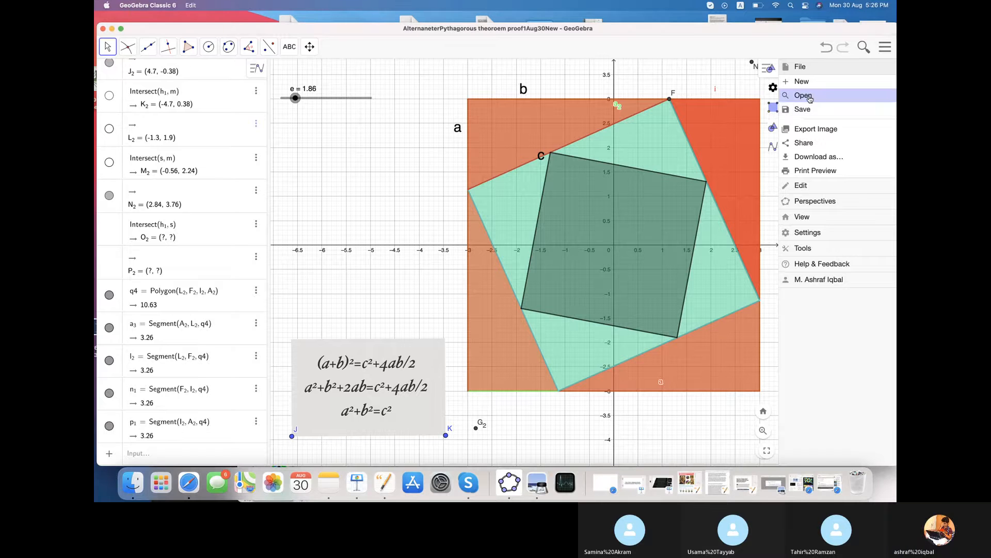
left_click(805, 96)
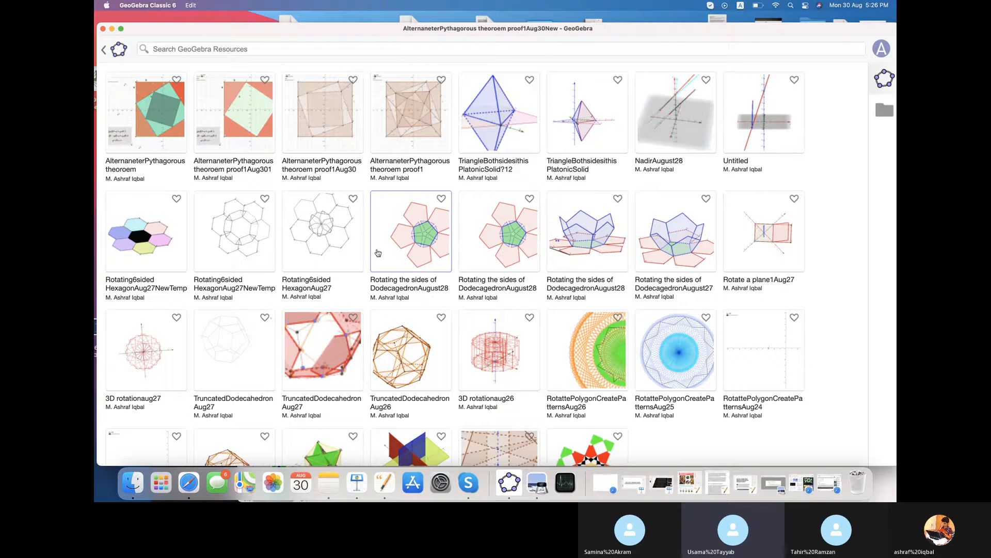
left_click(331, 265)
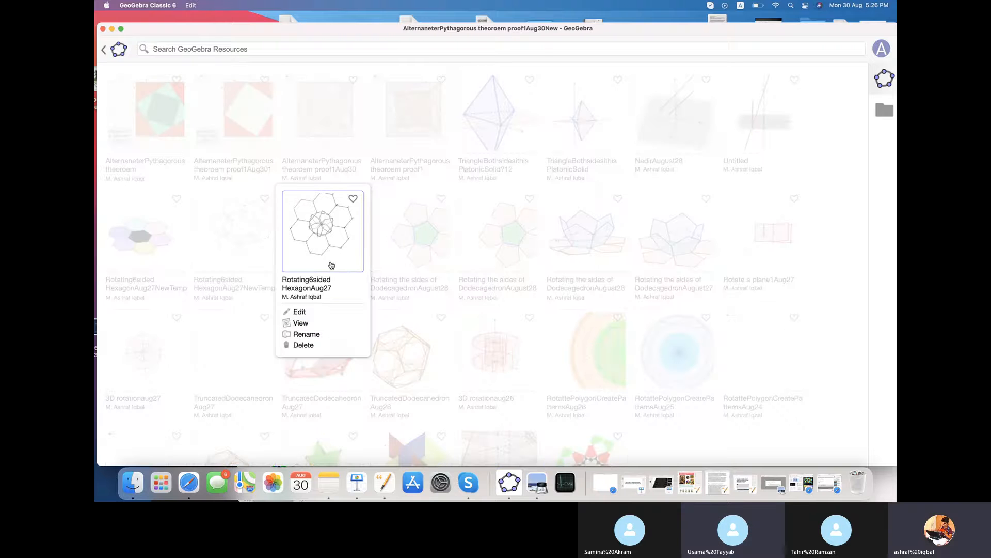
left_click(319, 312)
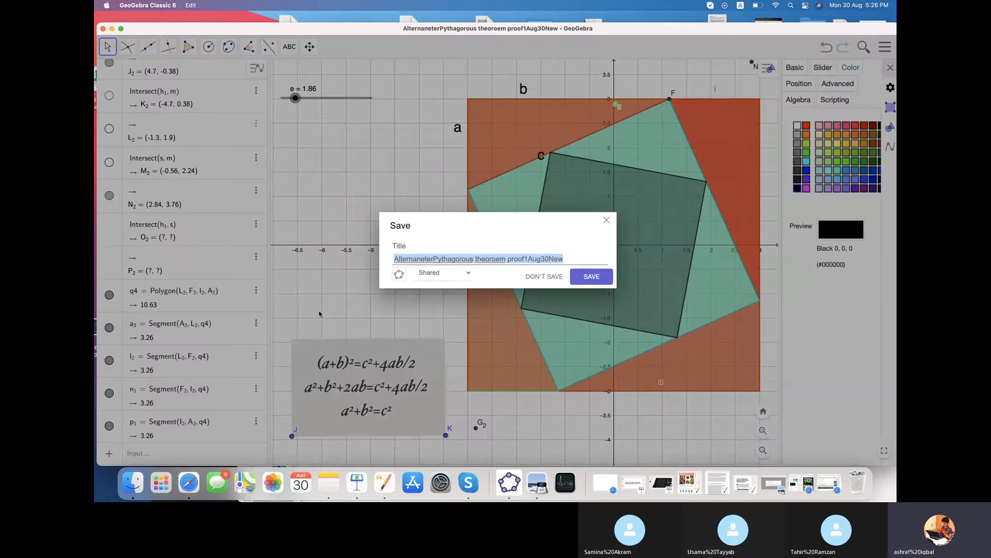
left_click(587, 278)
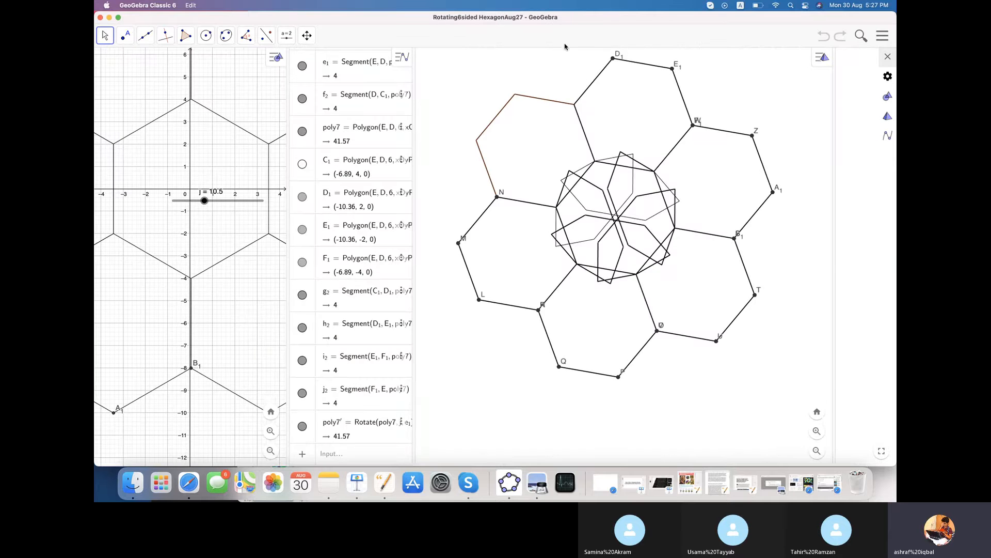
Reposition the GeoGebra window and set slider j to 9.3.
left_click_drag(569, 18, 517, 62)
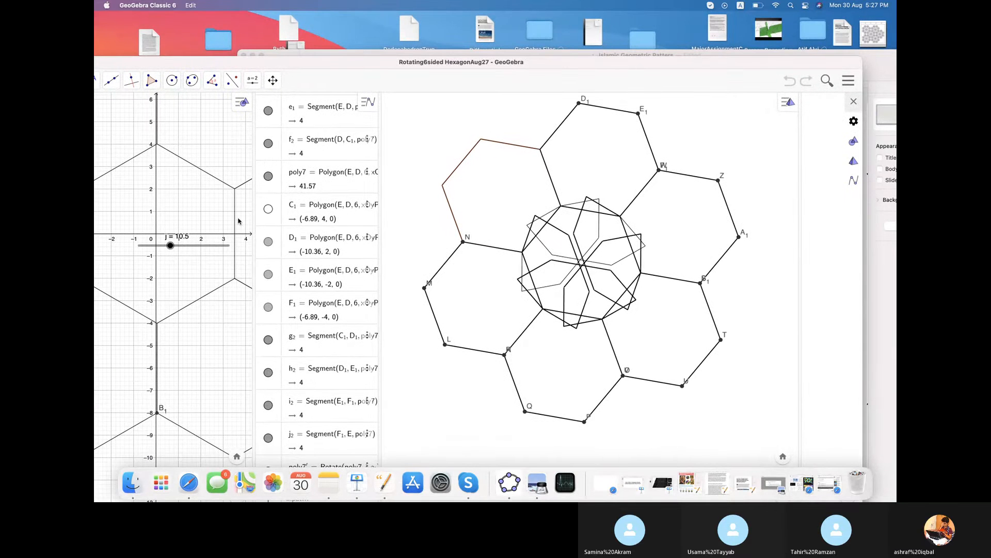
left_click_drag(171, 251, 167, 248)
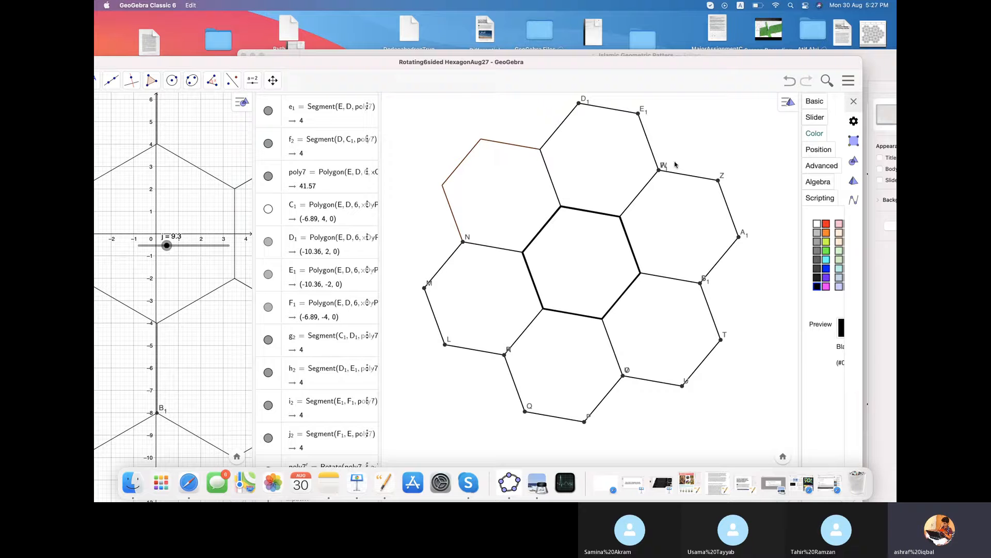
Hide the vertex points F₁, E₁ and D₁ of the uppermost hexagon in the 3D view.
left_click(660, 172)
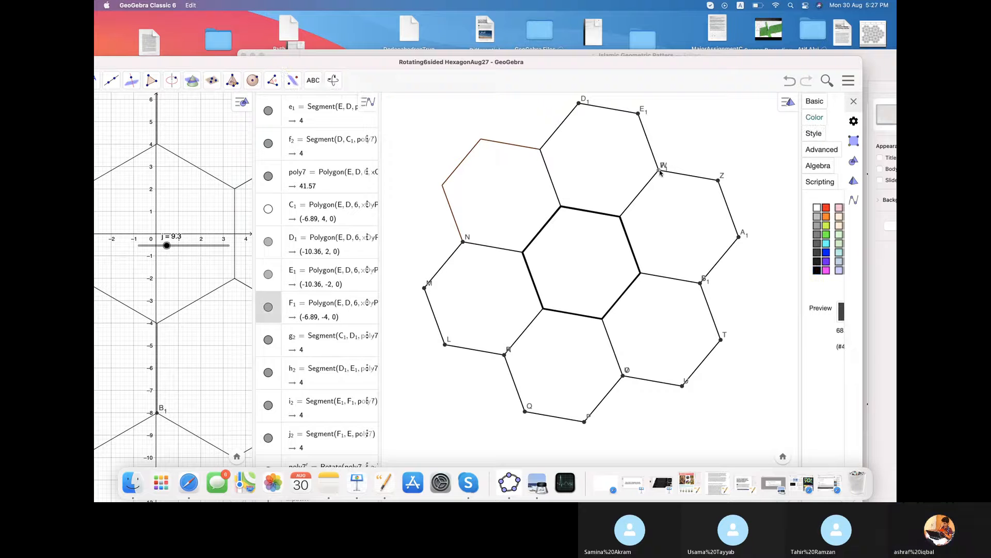
right_click(660, 172)
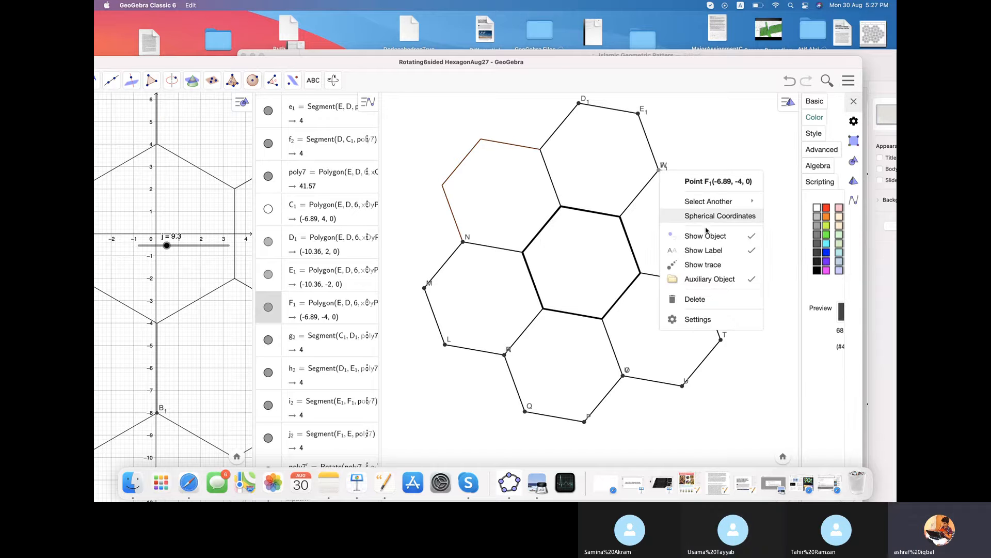
left_click(710, 237)
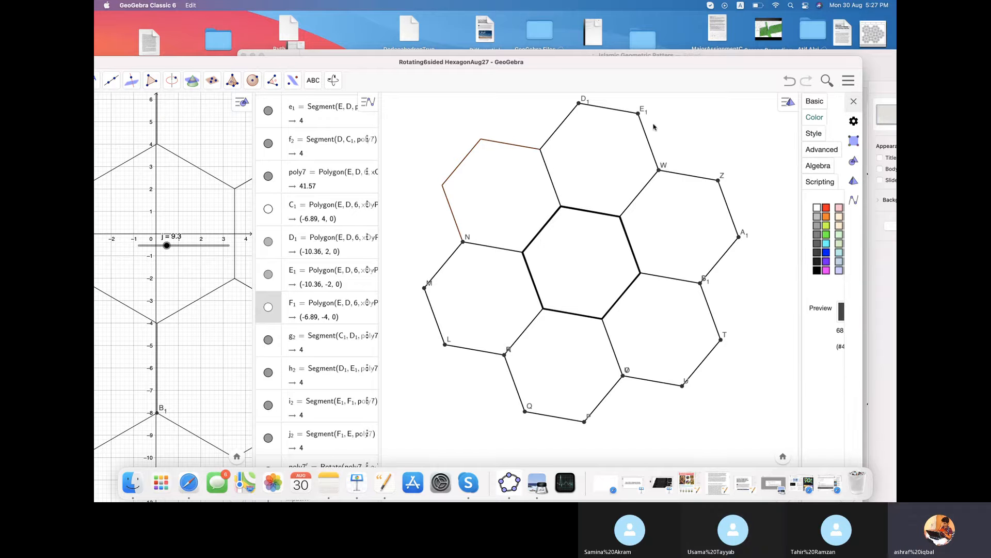
left_click(640, 114)
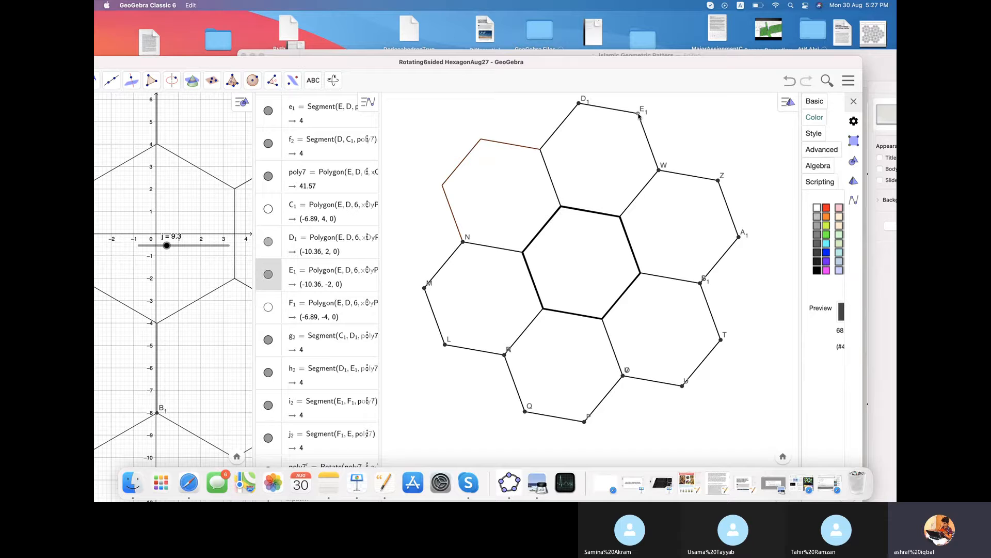
right_click(640, 115)
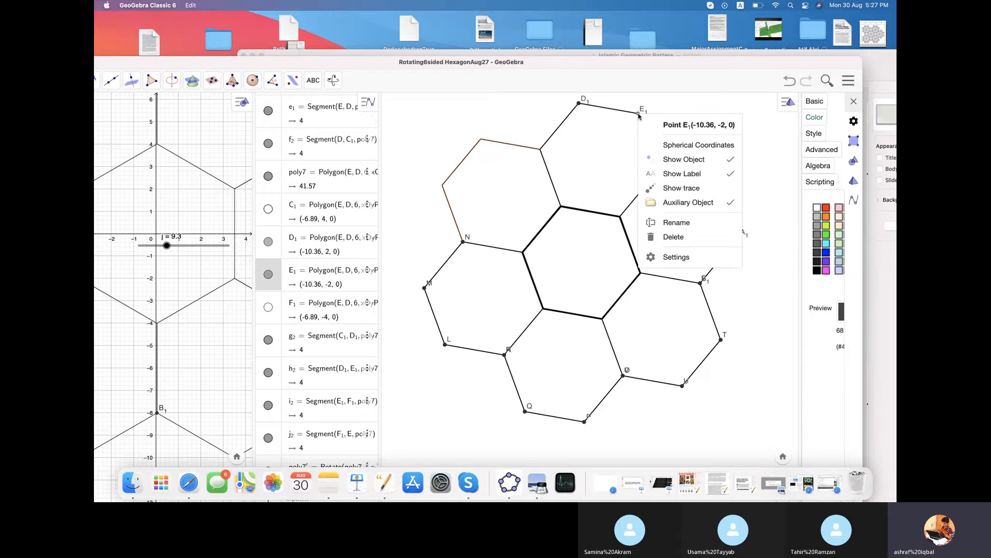
left_click(673, 160)
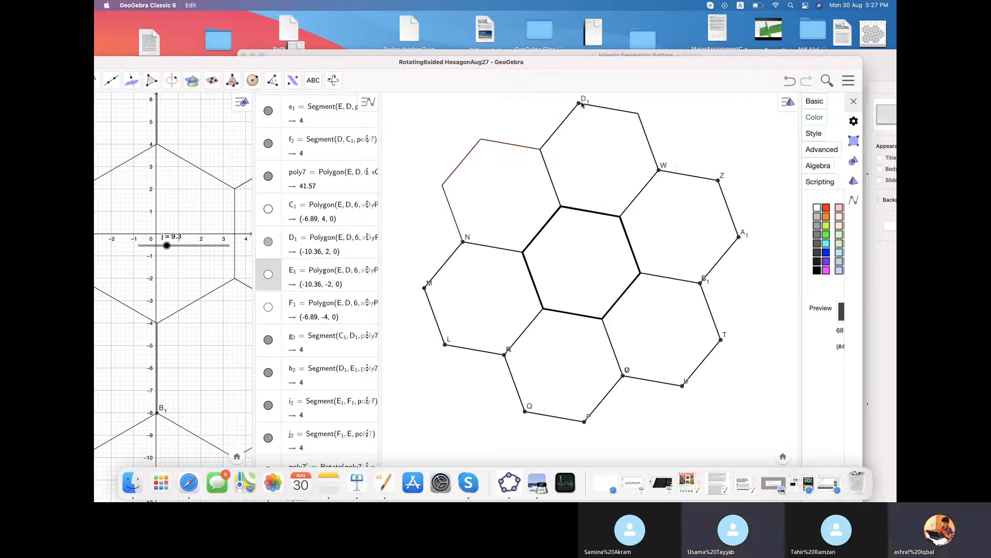
left_click(579, 104)
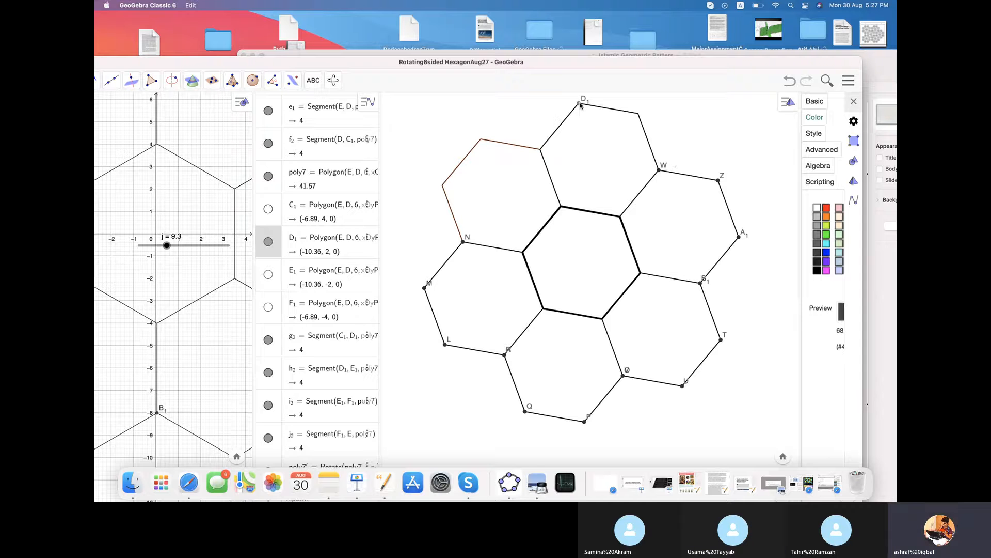
right_click(580, 104)
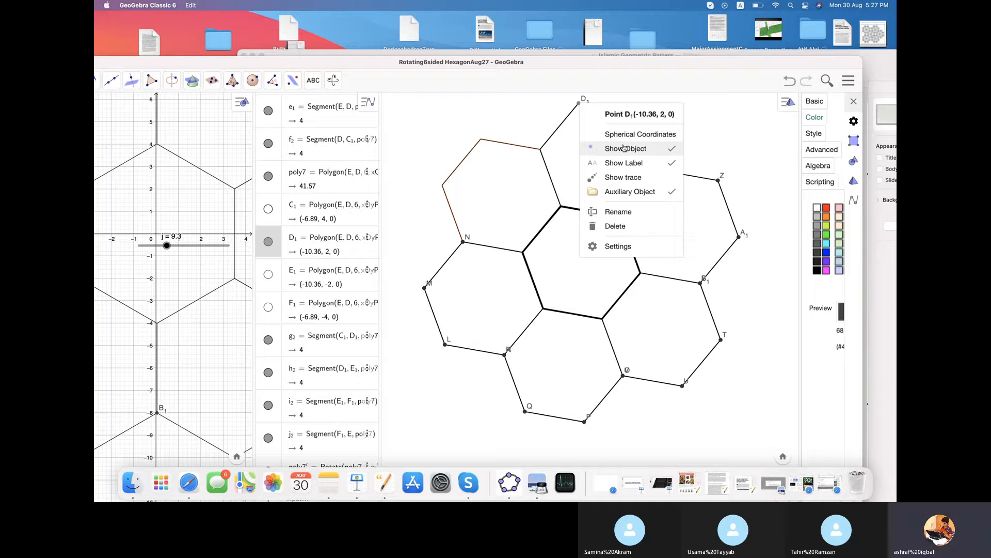
left_click(623, 150)
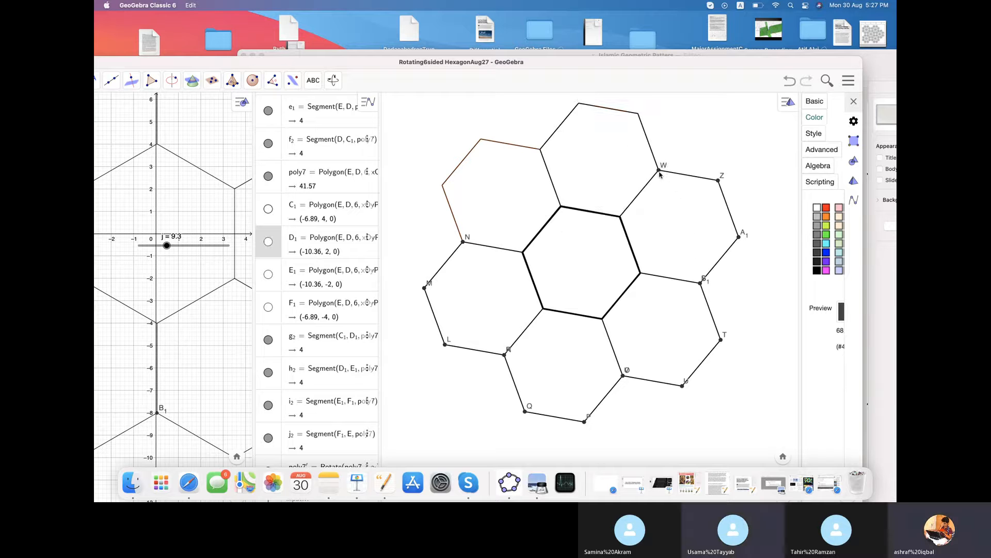
Hide the vertex points W and Z of the adjacent outer hexagon in the 3D view.
right_click(659, 172)
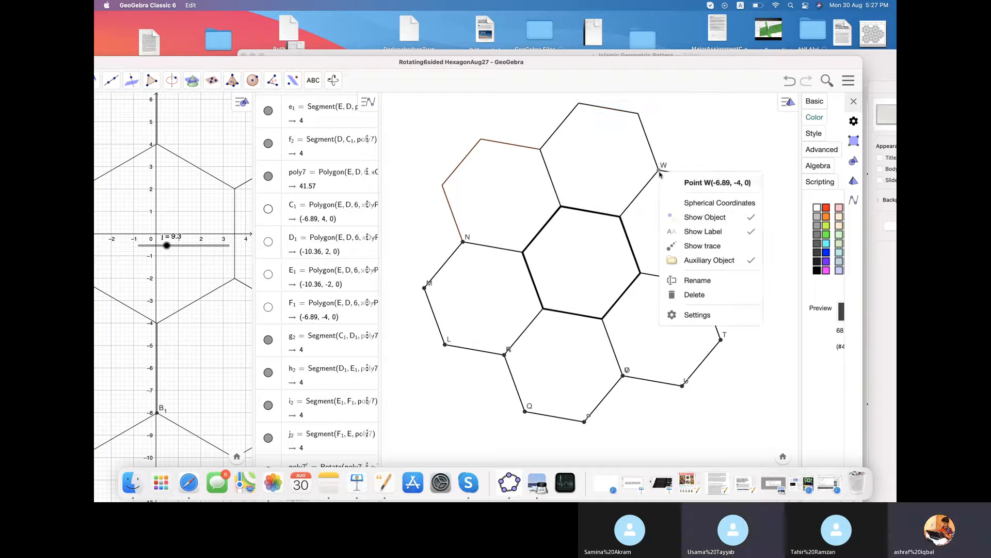
left_click(704, 216)
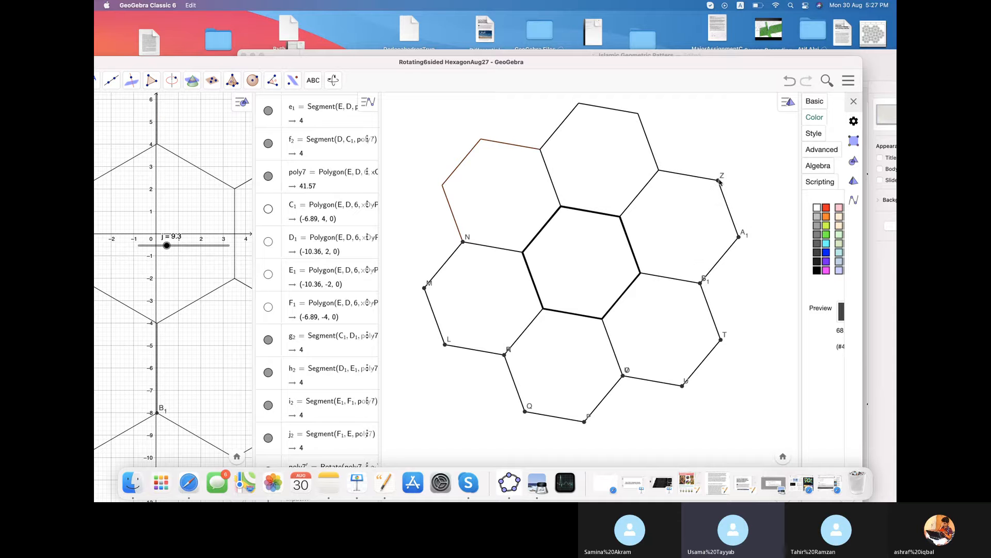
right_click(720, 182)
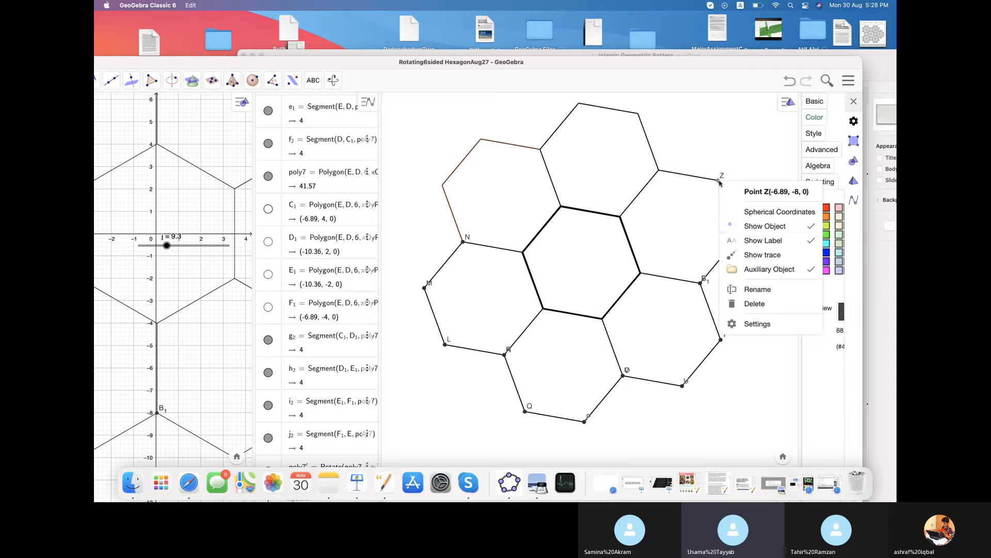
left_click(762, 226)
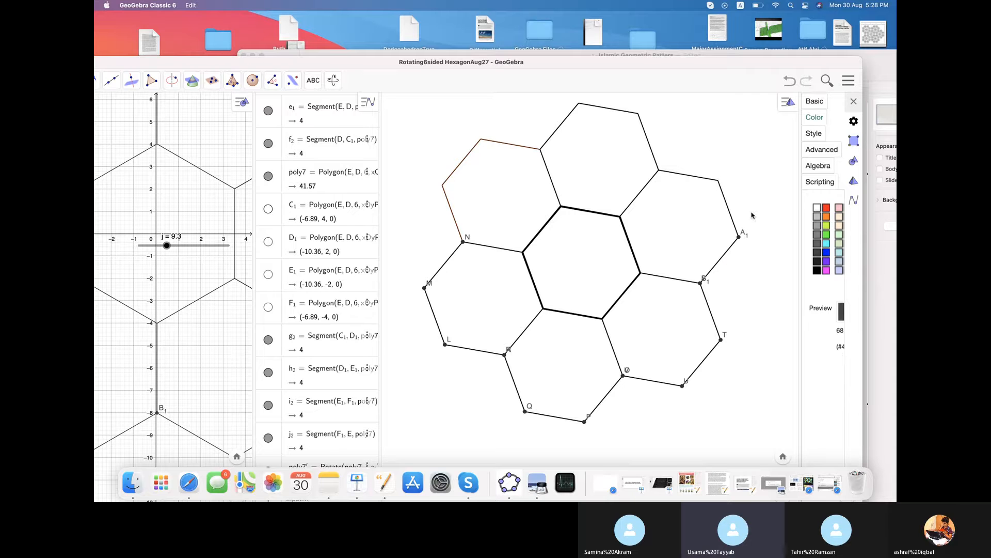
Hide the overlapping vertex points B₁ and S and the neighbouring vertex point A₁ in the 3D view.
left_click(608, 32)
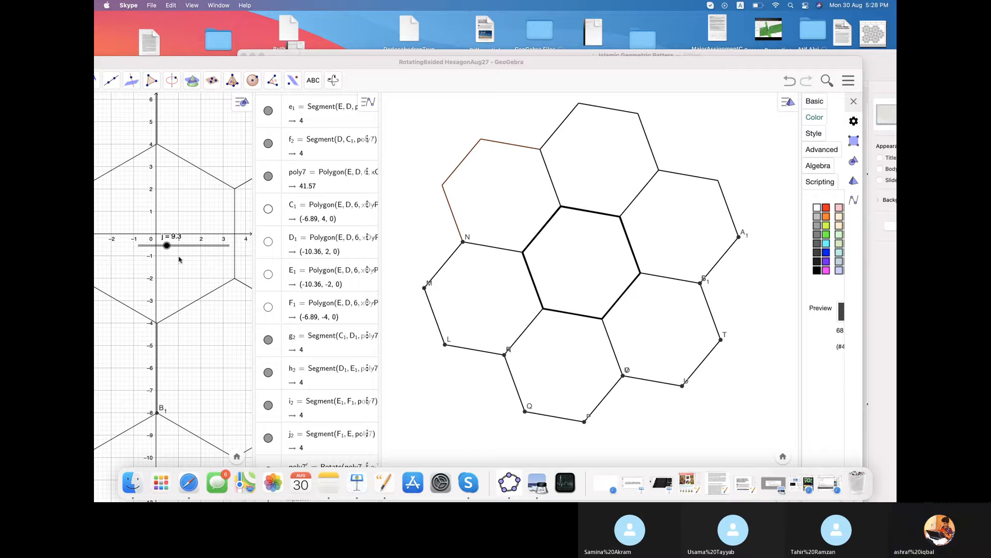
left_click(416, 257)
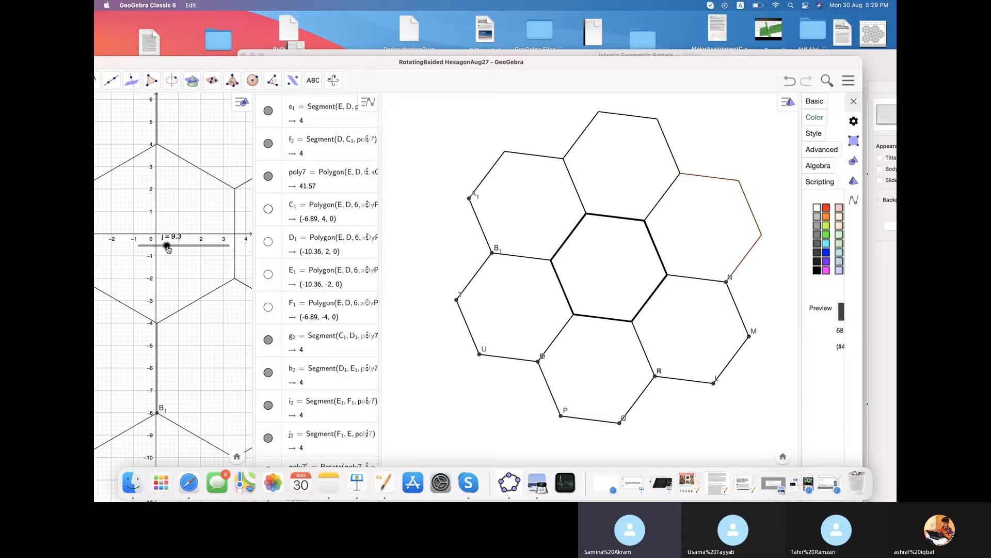
right_click(493, 254)
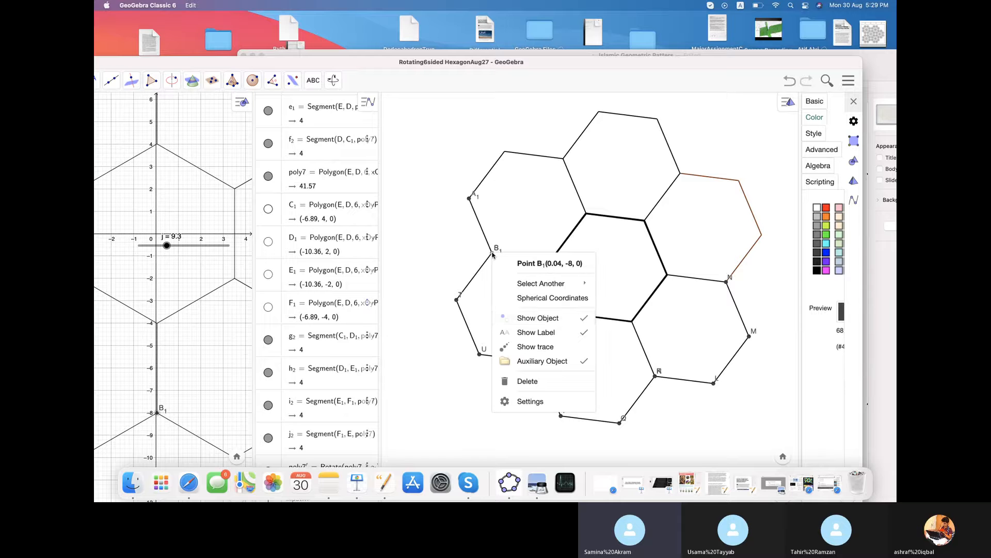
left_click(540, 318)
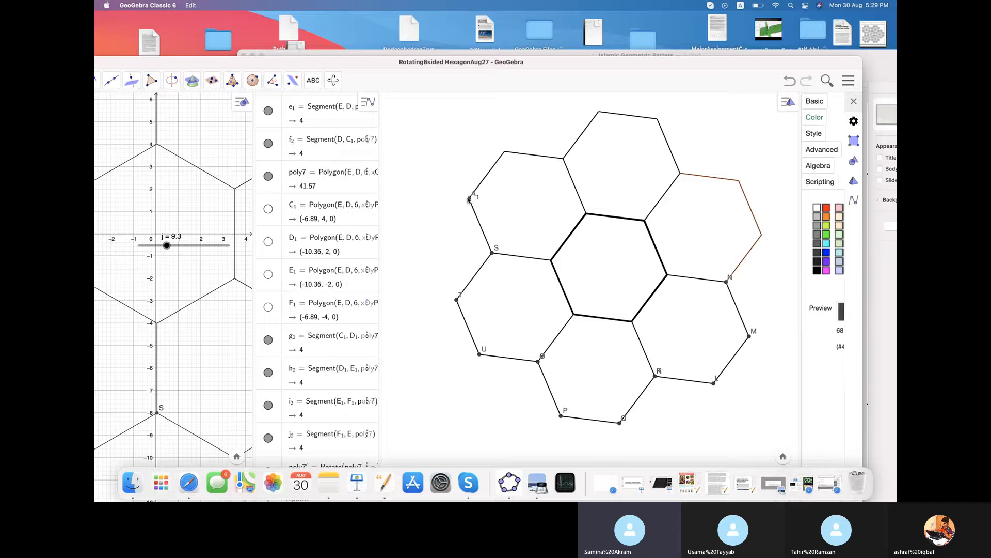
right_click(469, 199)
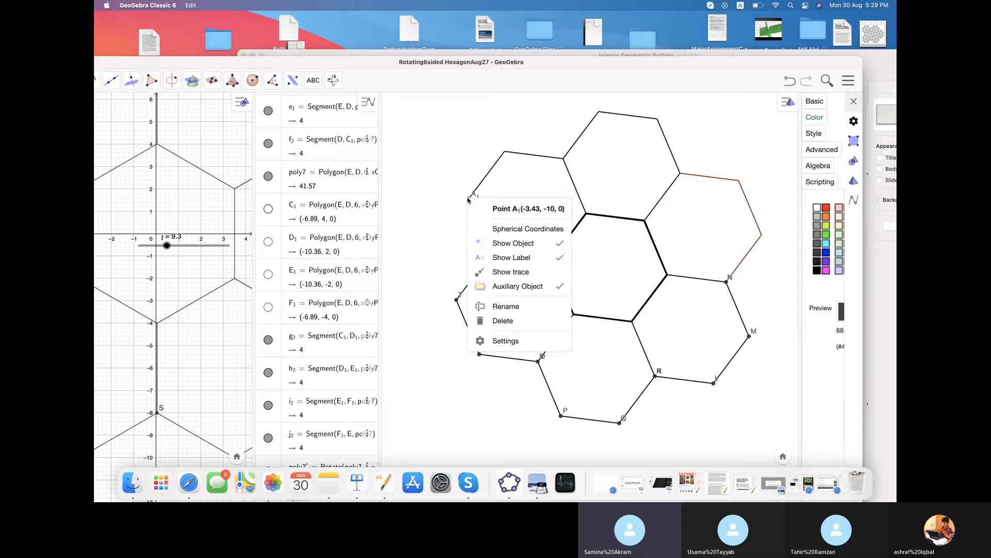
left_click(527, 247)
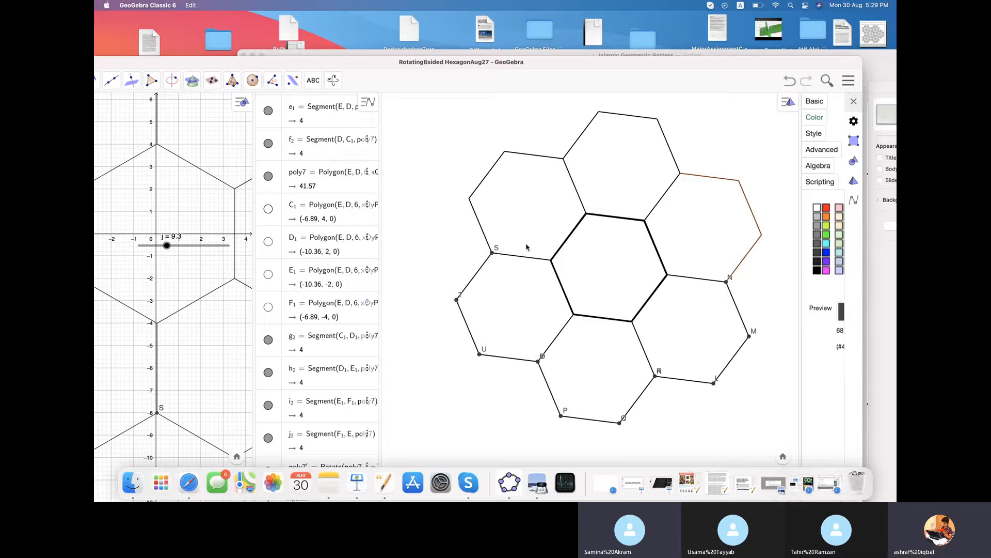
right_click(493, 254)
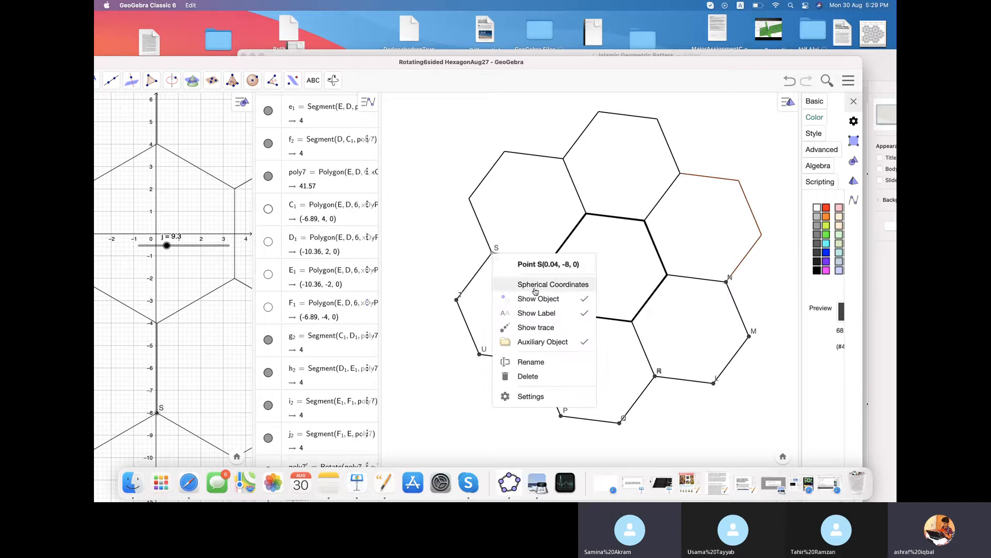
left_click(544, 302)
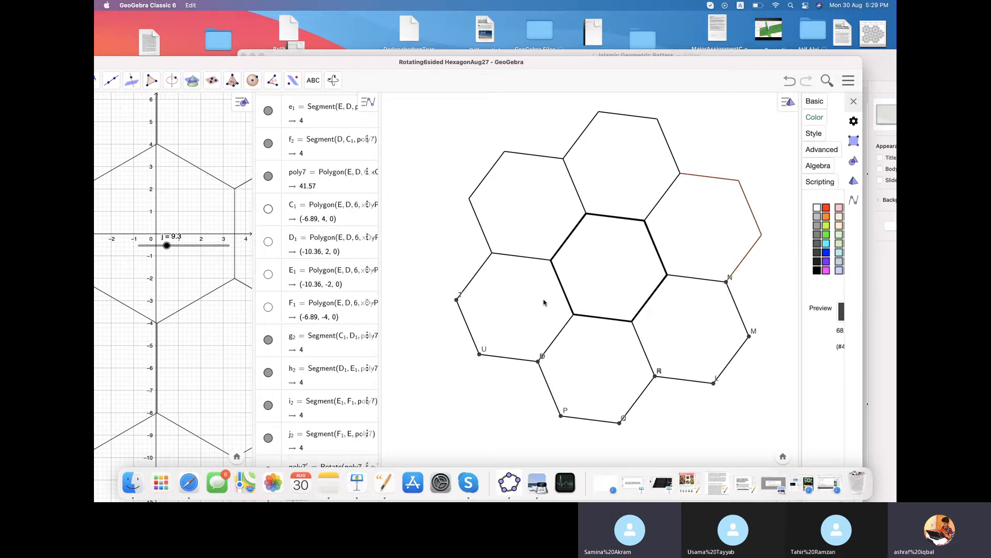
Hide the vertex points T and U of the adjacent outer hexagon in the 3D view.
right_click(458, 301)
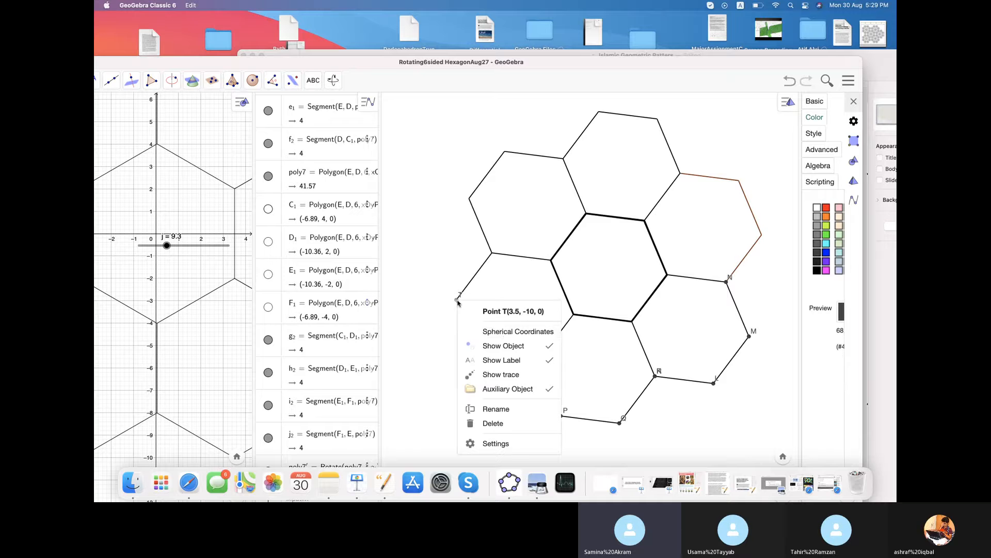
left_click(513, 347)
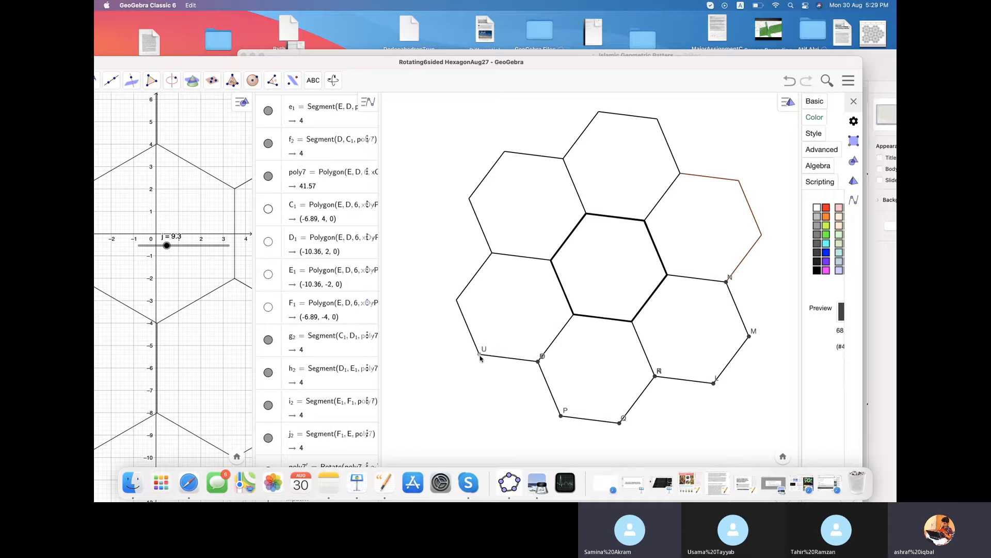
right_click(480, 357)
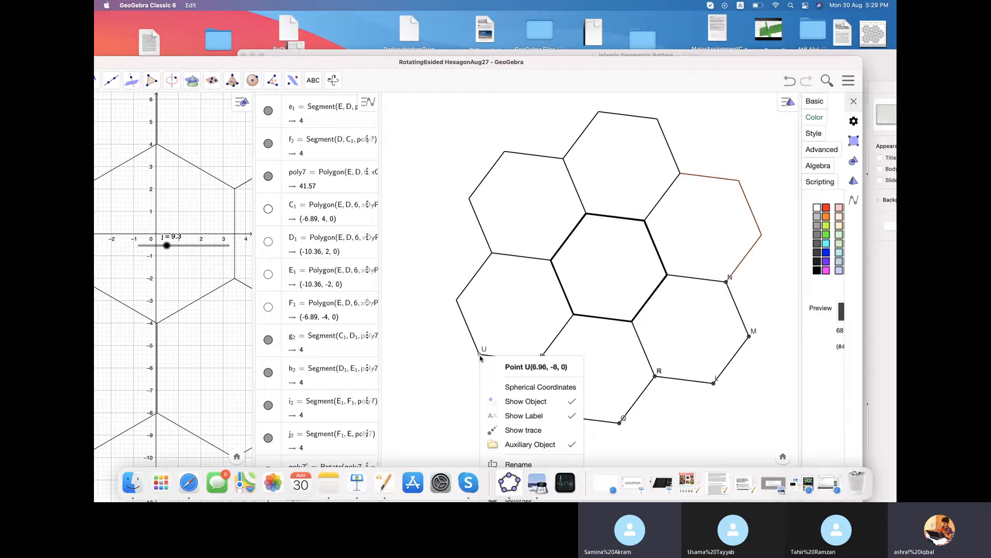
left_click(530, 402)
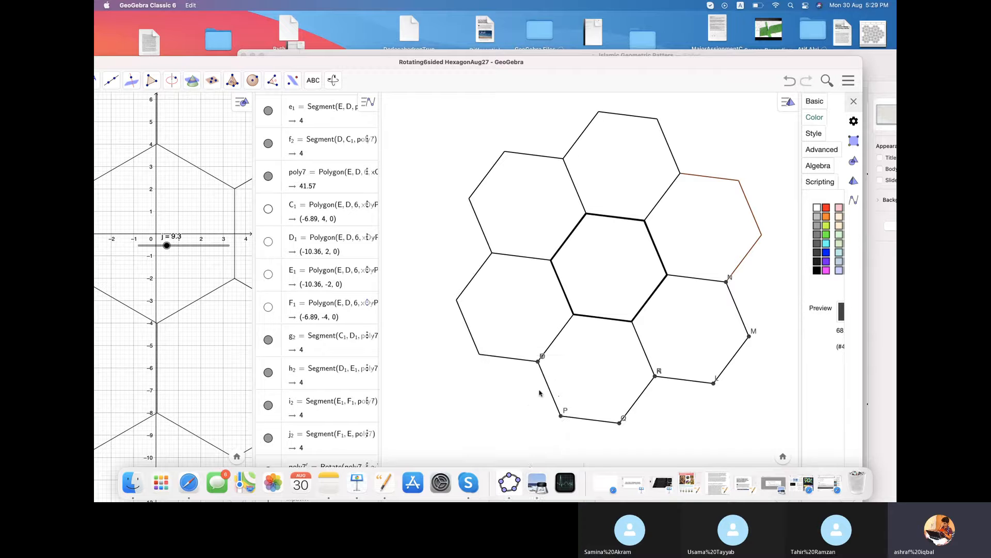
Hide the overlapping vertex points V and O and the neighbouring vertex point P in the 3D view.
right_click(539, 361)
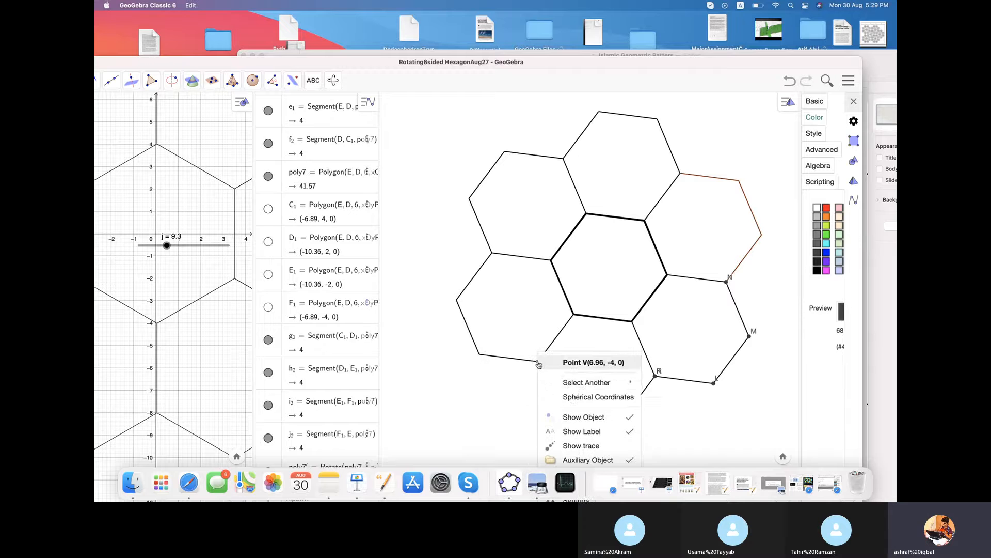
left_click(595, 415)
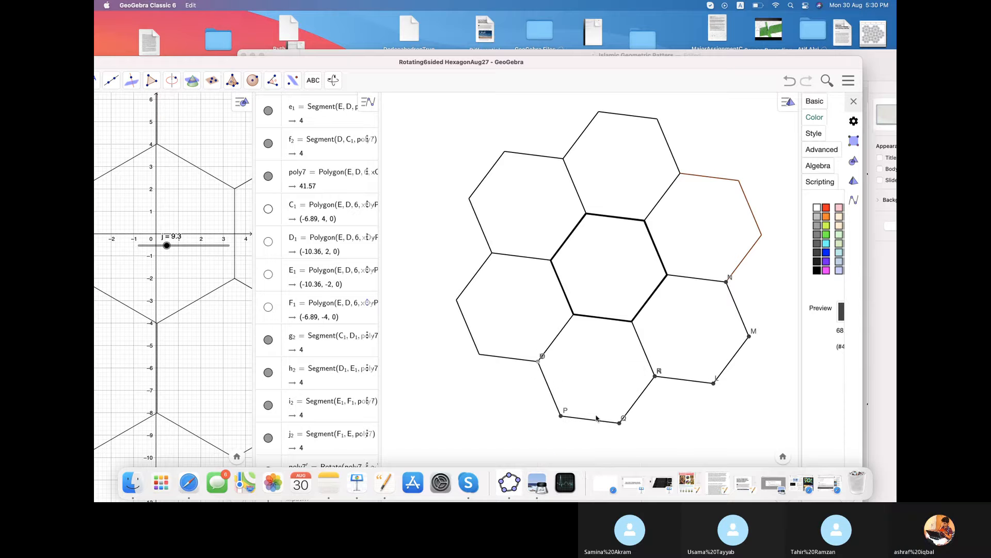
right_click(539, 362)
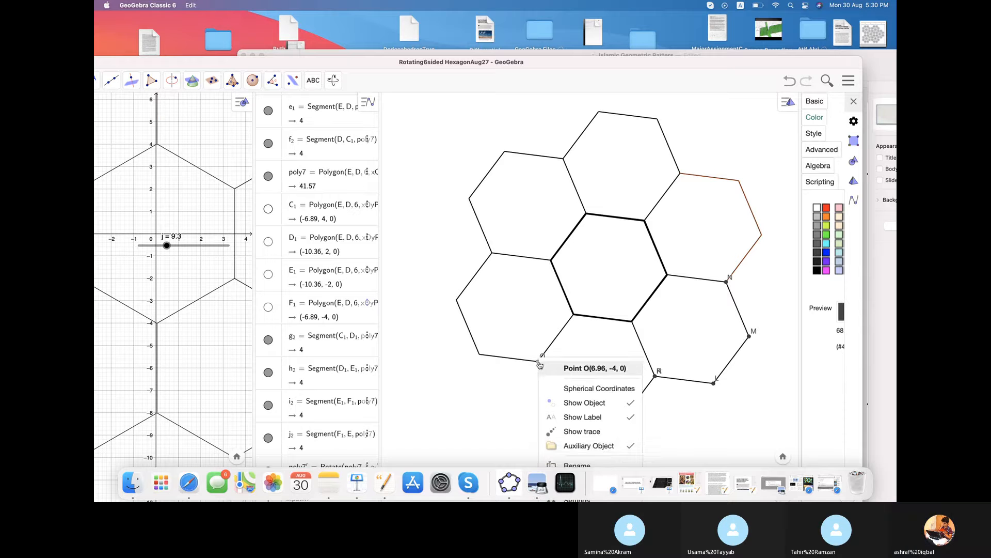
left_click(583, 402)
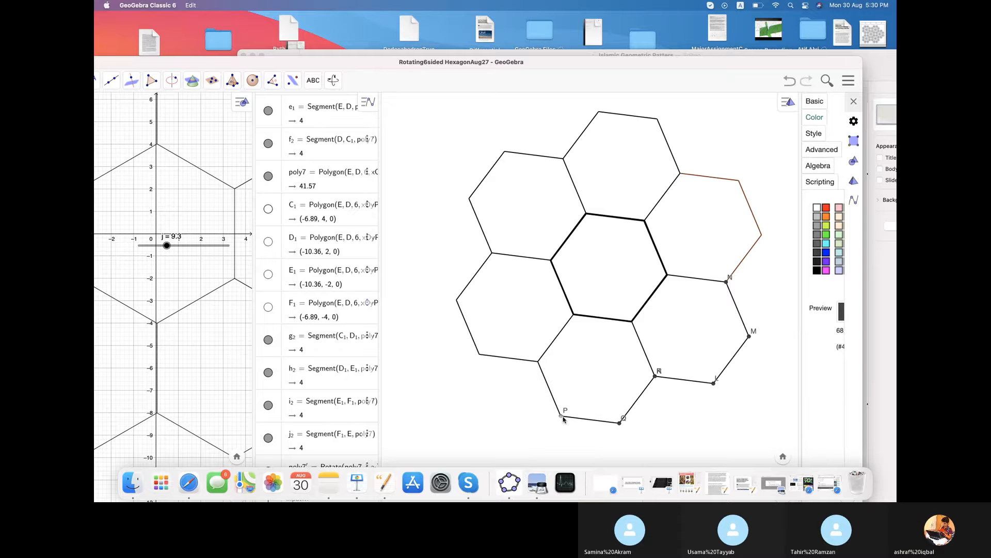
right_click(562, 417)
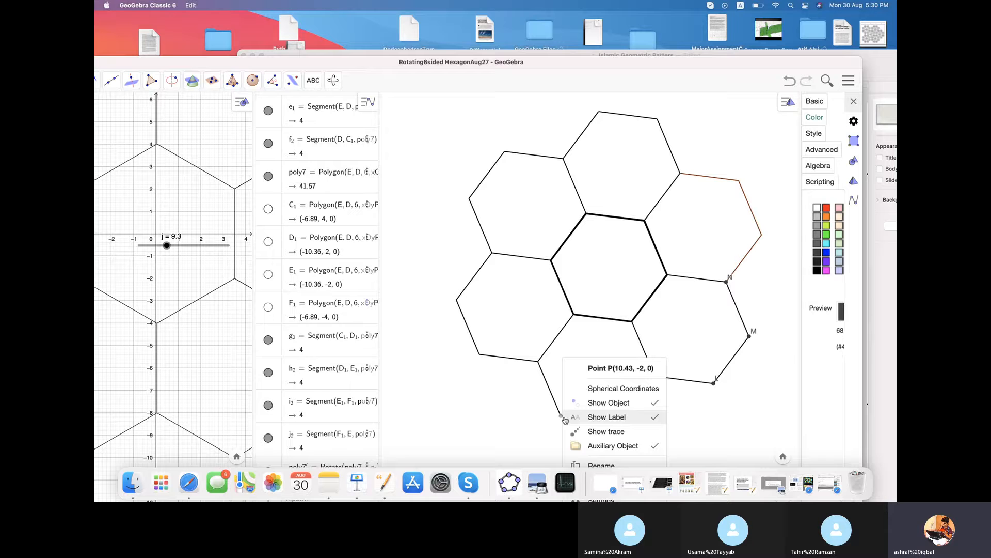
left_click(598, 404)
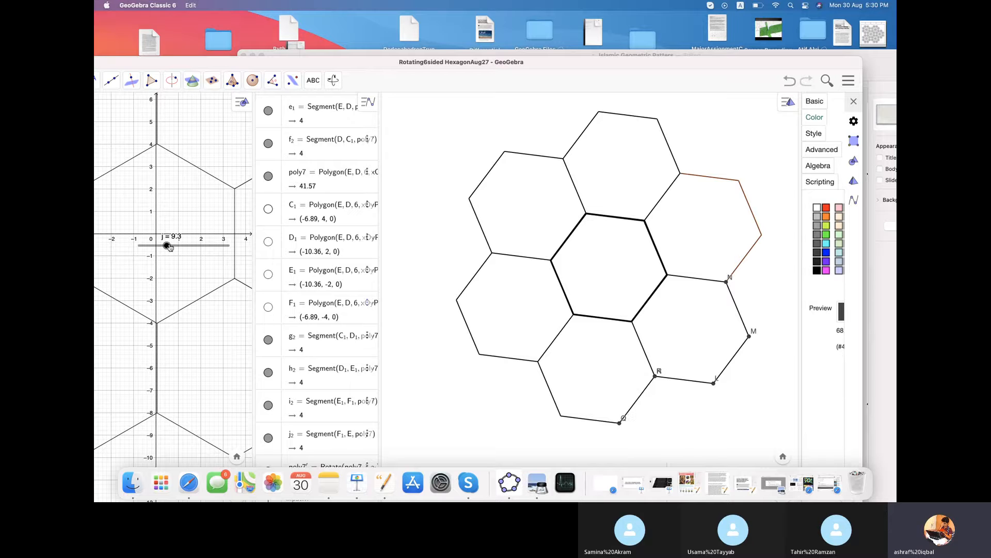
Set slider j to 10.5 to fold the rotating hexagons, and orbit the 3D view around the pattern.
left_click_drag(169, 246, 170, 246)
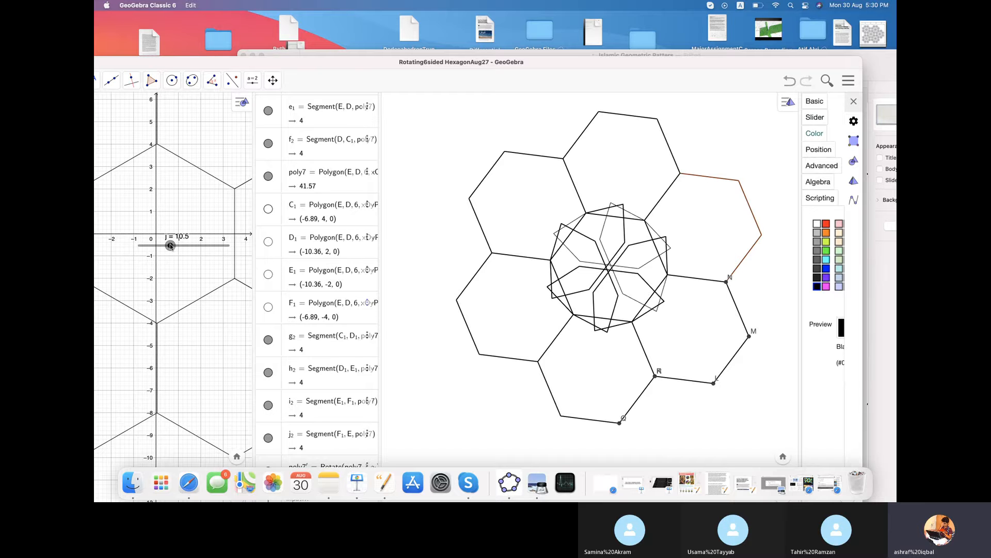
left_click(408, 333)
left_click_drag(408, 333, 467, 251)
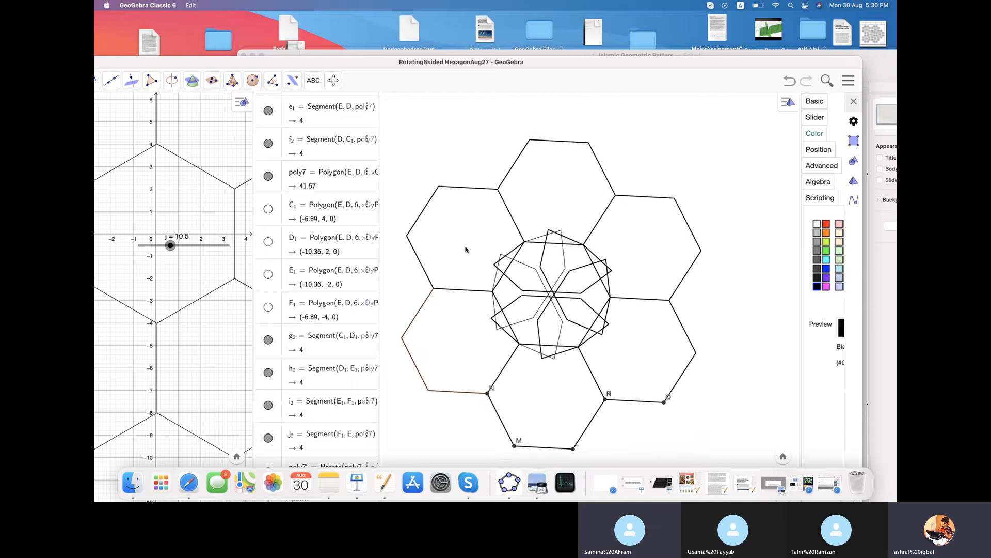
Set slider j to 9.8 and orbit the 3D view to inspect the nearly stacked hexagons from different angles.
left_click(170, 246)
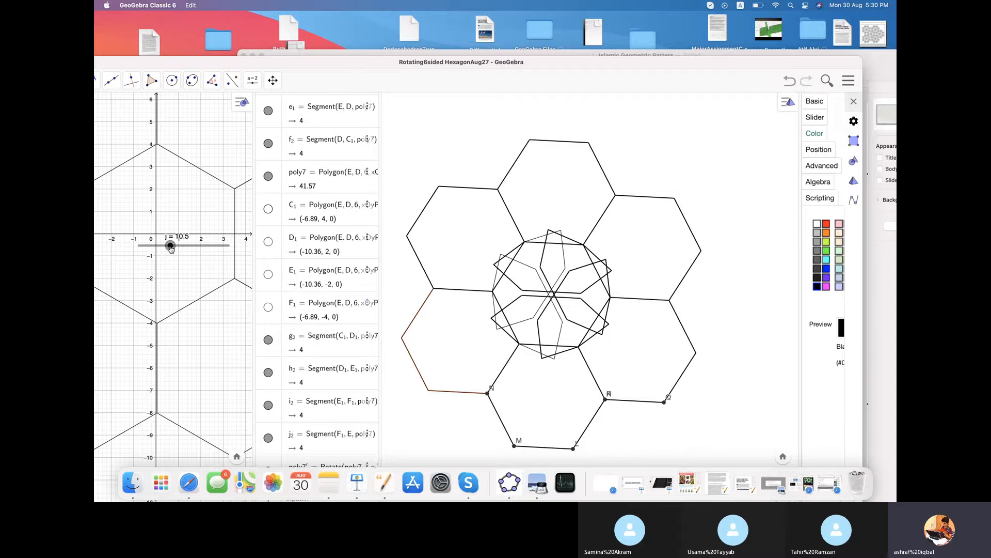
left_click_drag(171, 247, 168, 246)
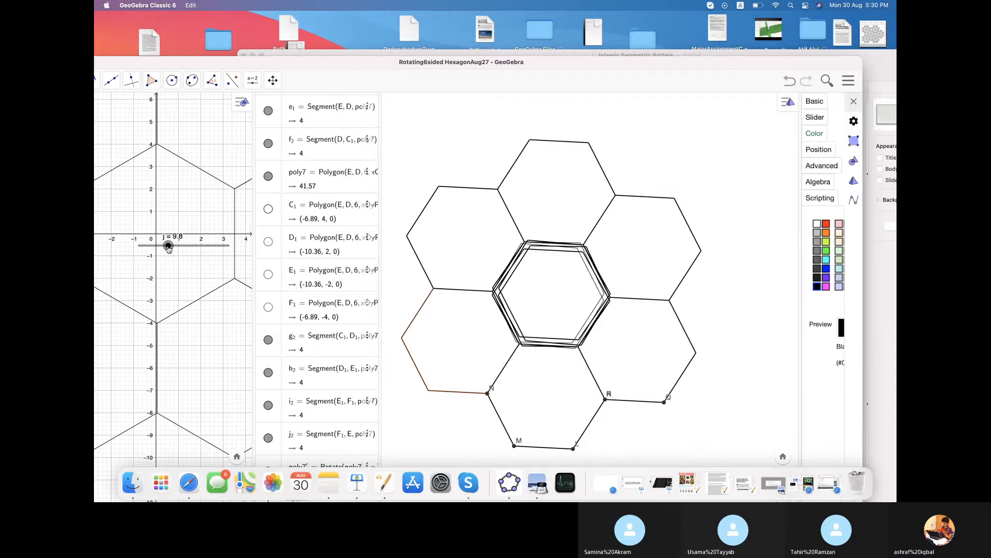
left_click_drag(406, 304, 446, 244)
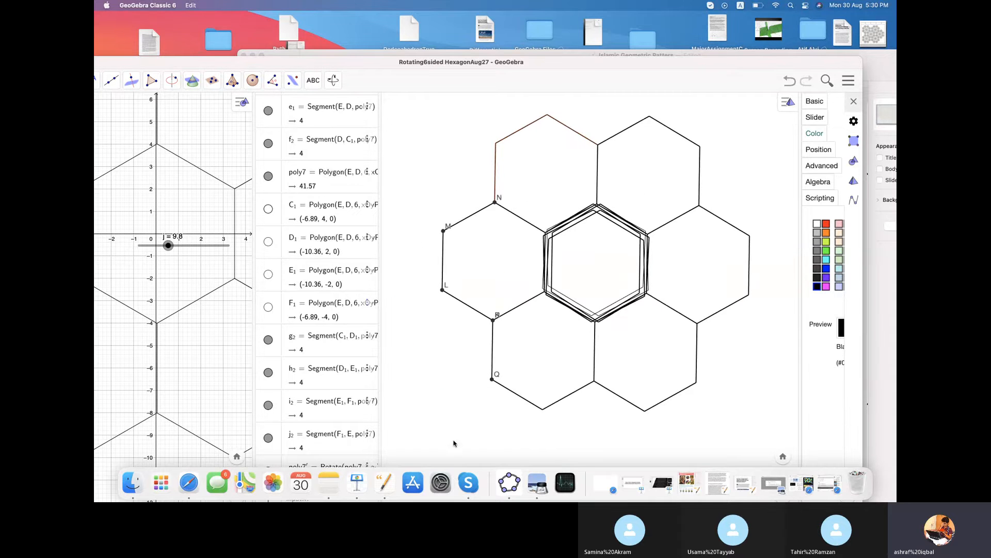
left_click_drag(446, 381, 510, 475)
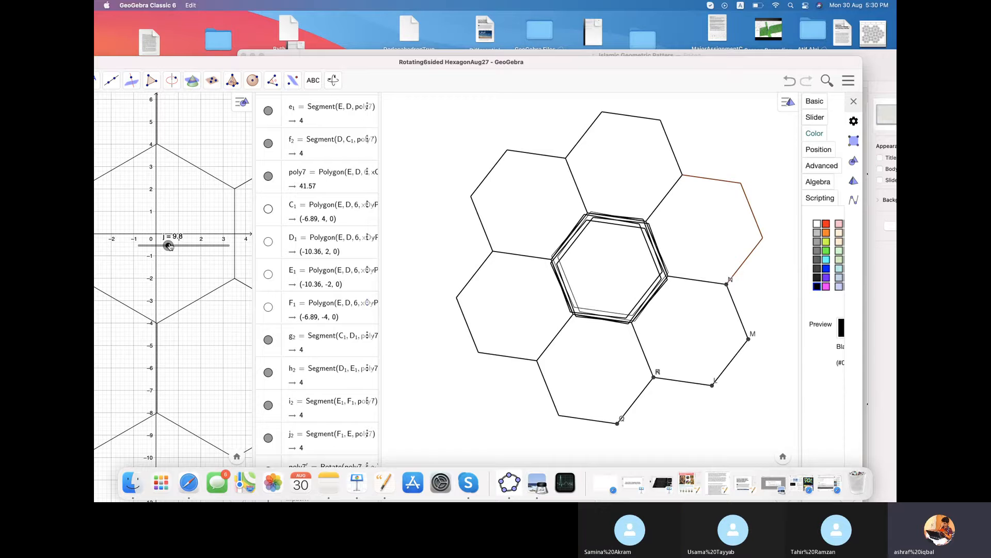
Demonstrate the folding with slider j at 11.3 and 10.5, set it to 11.8, and tilt the 3D view nearly edge-on.
left_click_drag(168, 246, 172, 246)
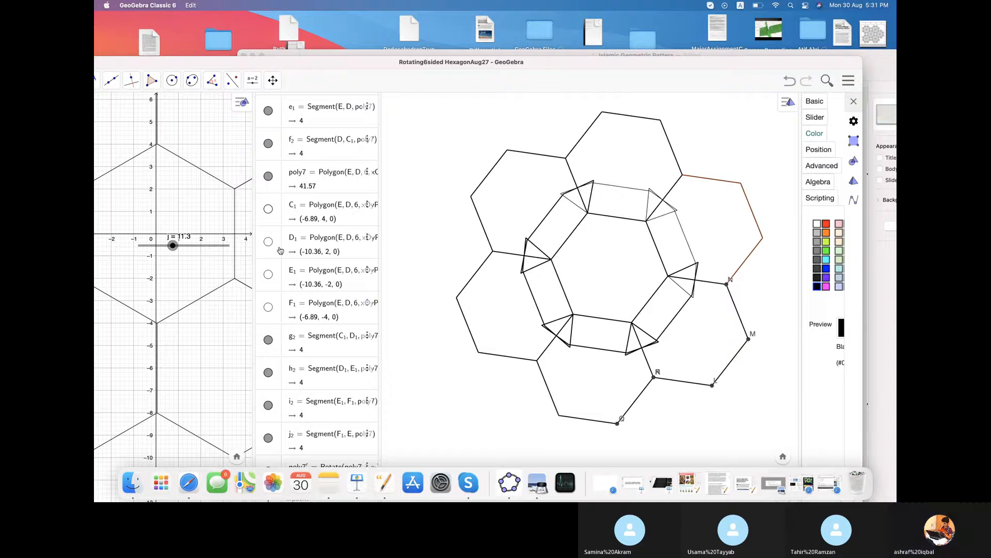
left_click_drag(173, 248, 171, 249)
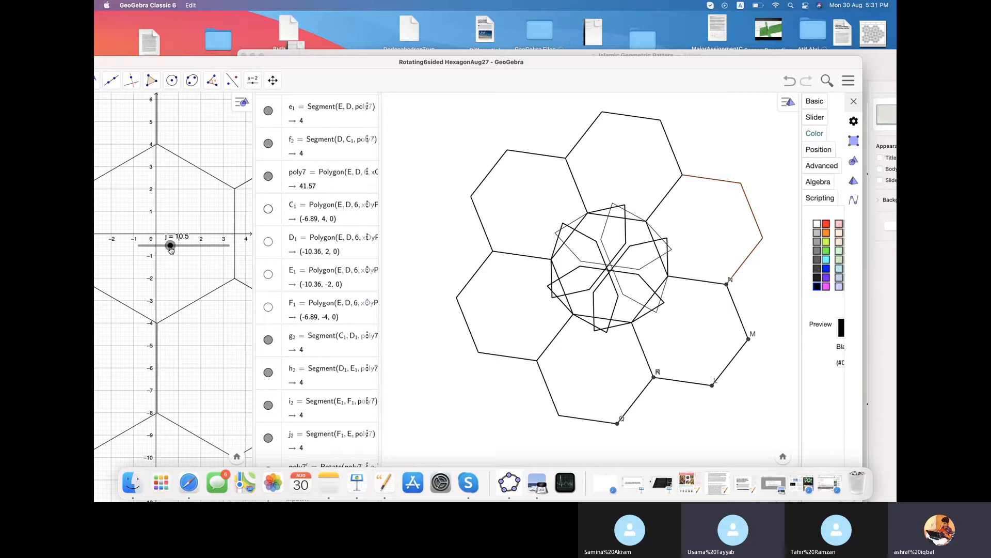
left_click_drag(171, 249, 175, 253)
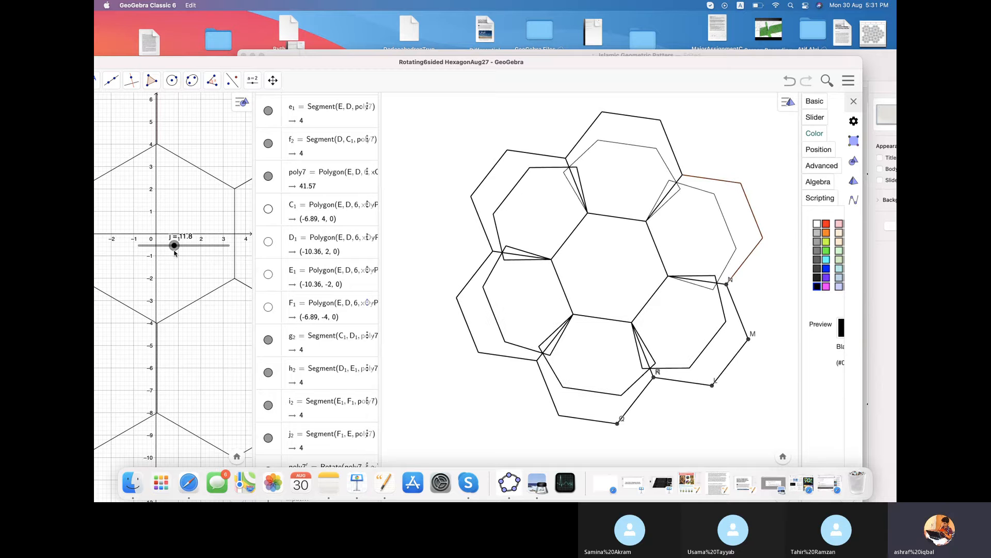
left_click_drag(458, 427, 452, 392)
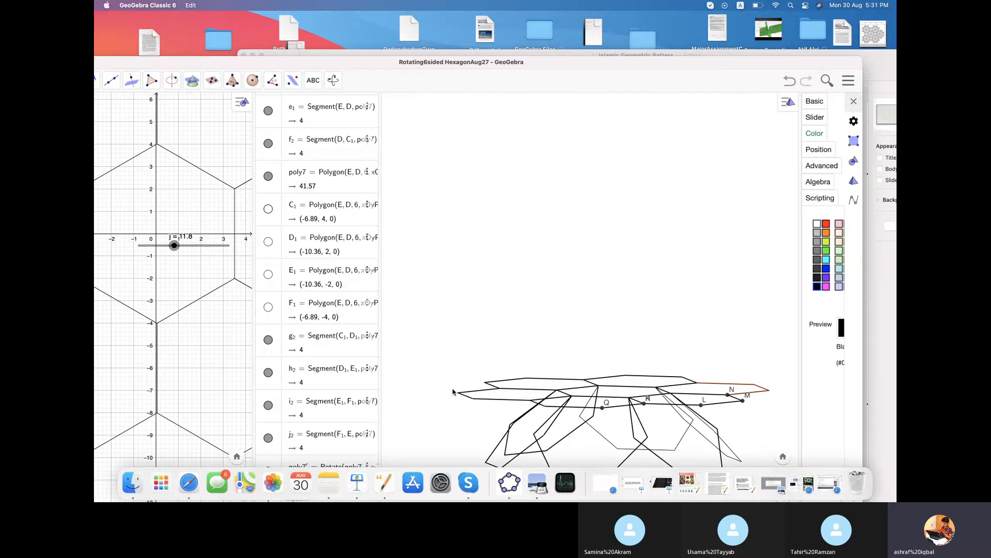
Reposition the GeoGebra window so its whole toolbar shows, and shift the hexagon construction upward with Move Graphics View.
left_click(432, 118)
left_click_drag(360, 65, 394, 58)
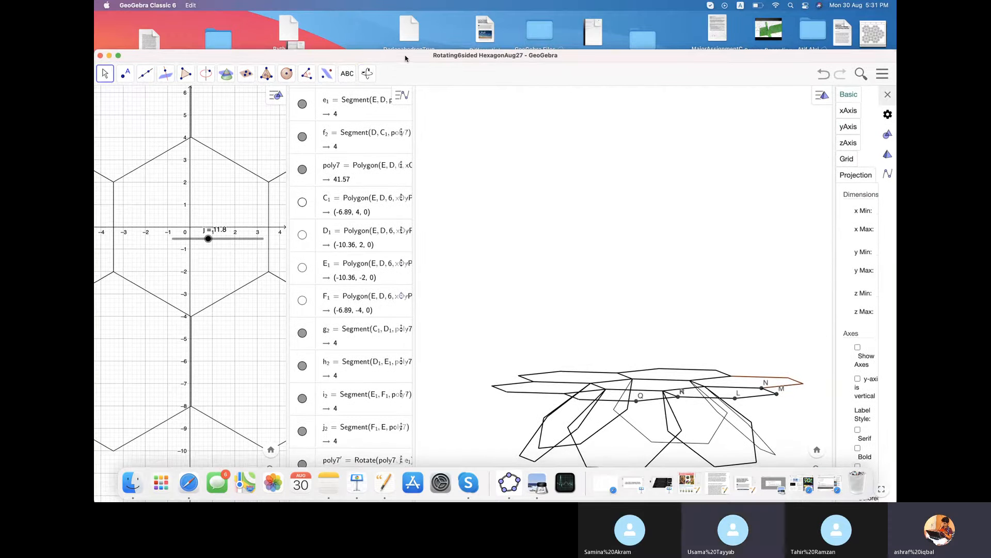
left_click(369, 75)
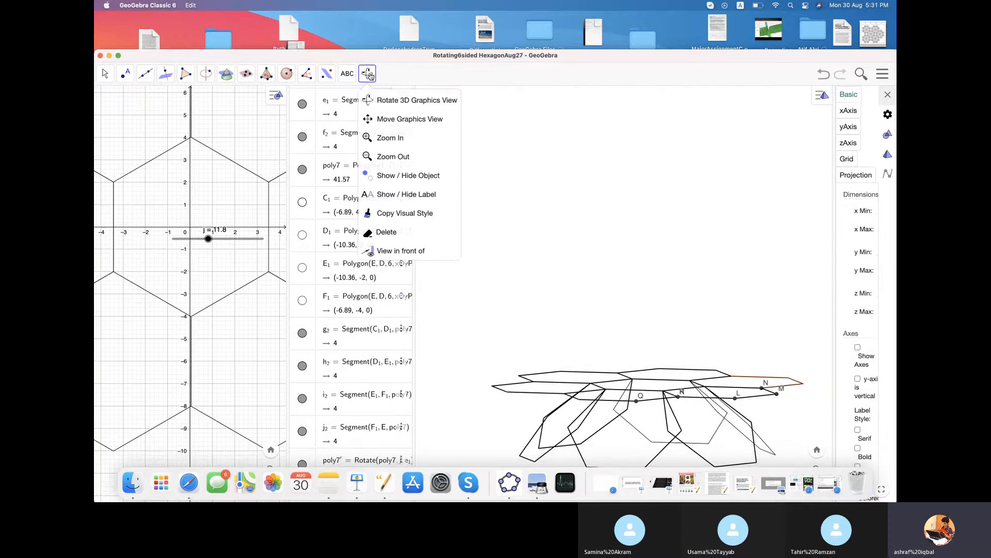
left_click(388, 120)
left_click_drag(525, 323, 512, 303)
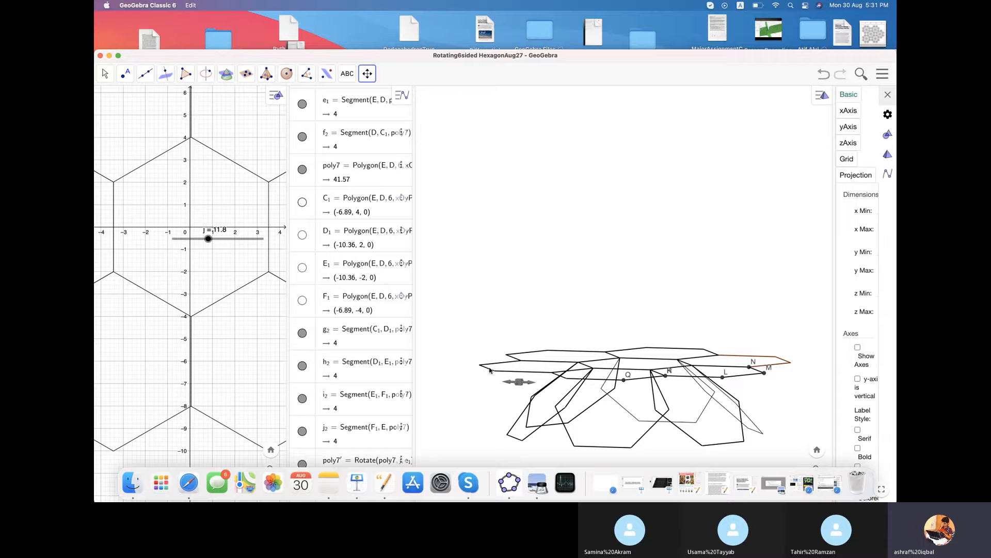
Use Rotate 3D Graphics View to view the folded hexagon construction obliquely from above.
left_click(105, 74)
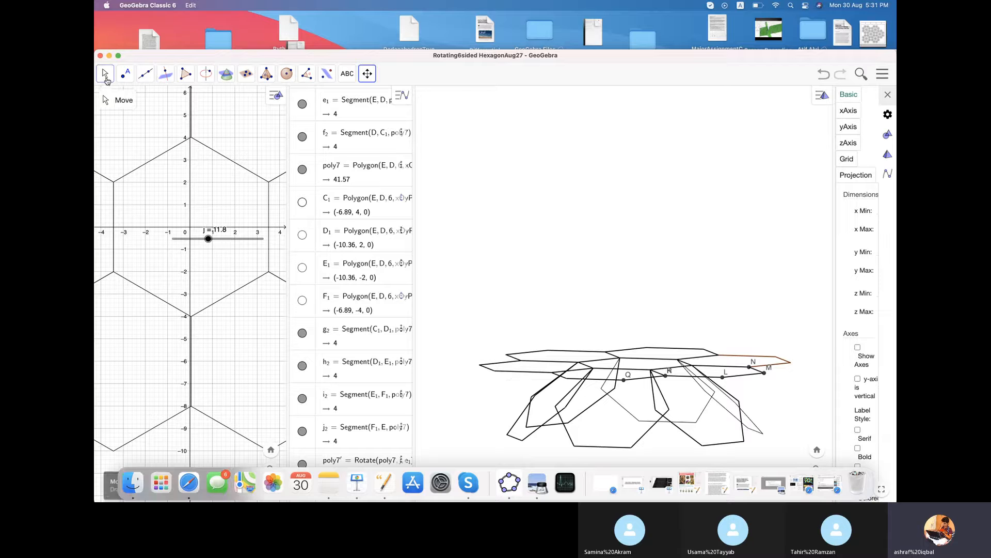
left_click(368, 73)
left_click(367, 74)
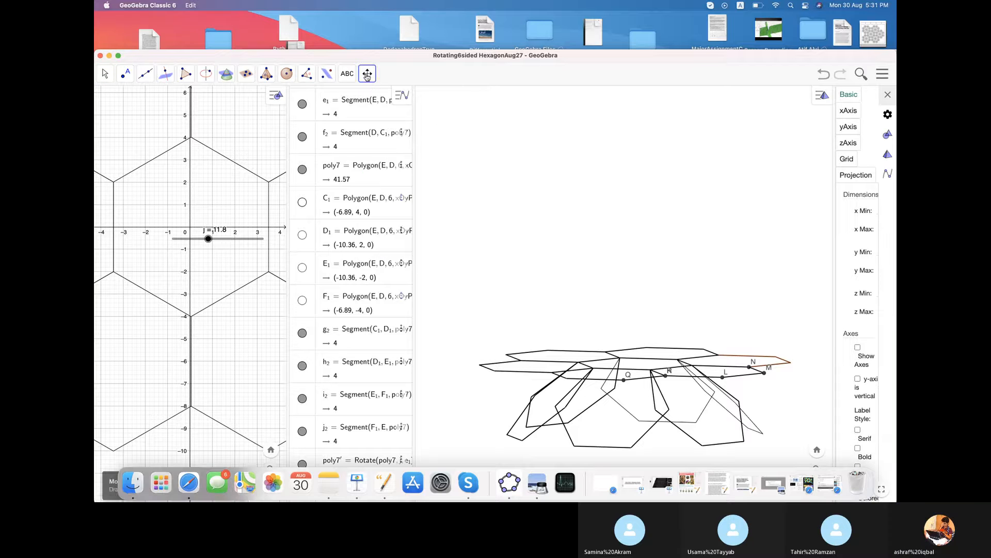
left_click(368, 73)
left_click(384, 101)
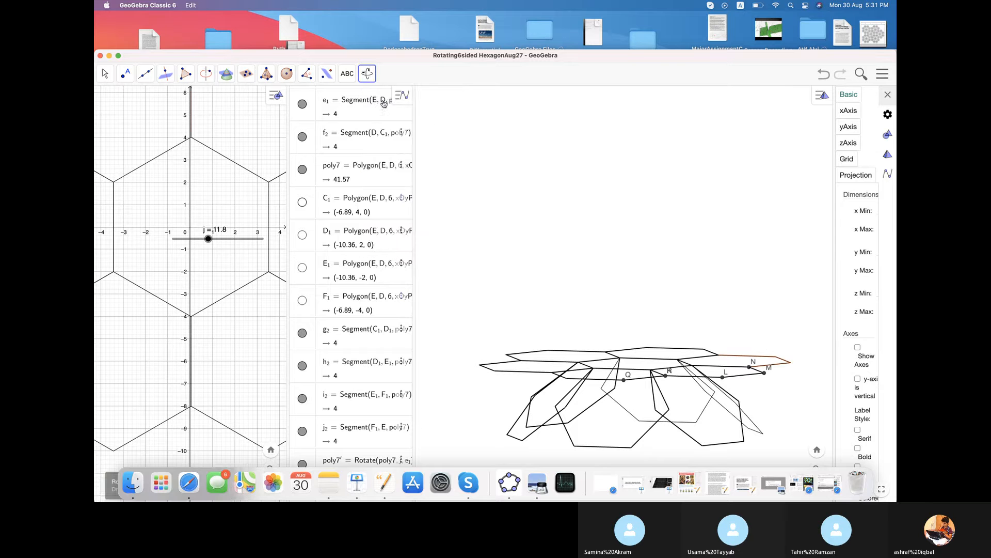
left_click_drag(504, 386, 509, 406)
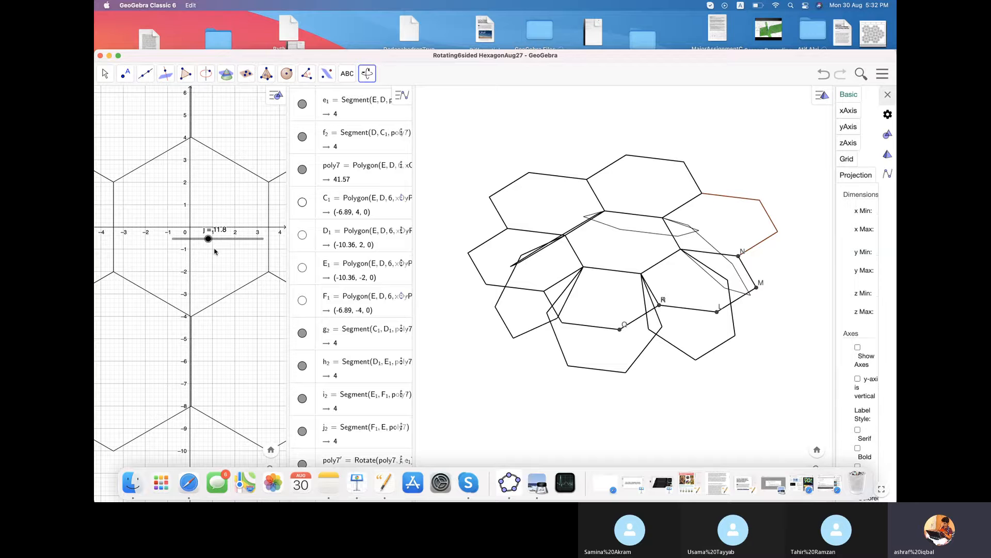
Demonstrate the hexagon folding with slider j at 13.1, 14.1 and 12.9, and leave it at 12.6.
left_click_drag(209, 242, 213, 242)
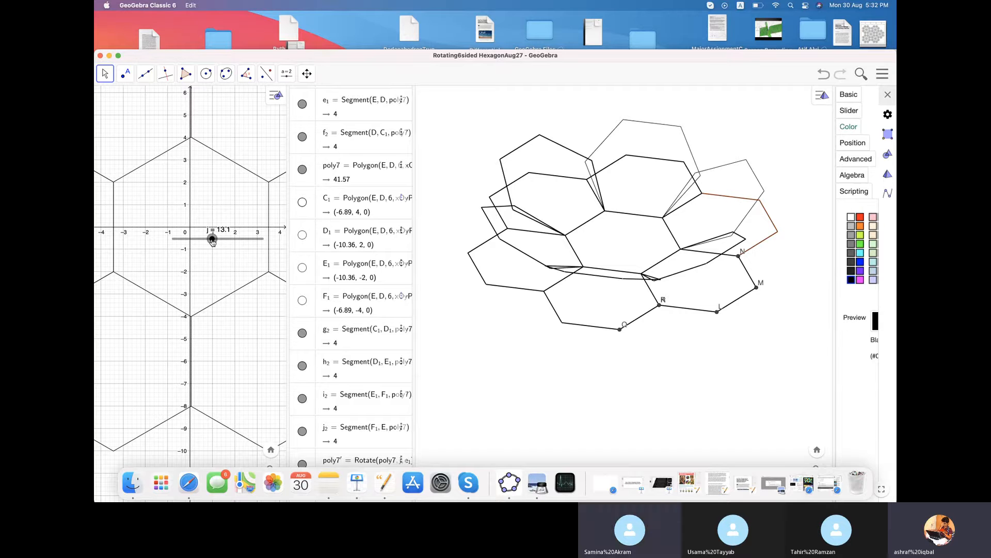
left_click_drag(212, 242, 216, 244)
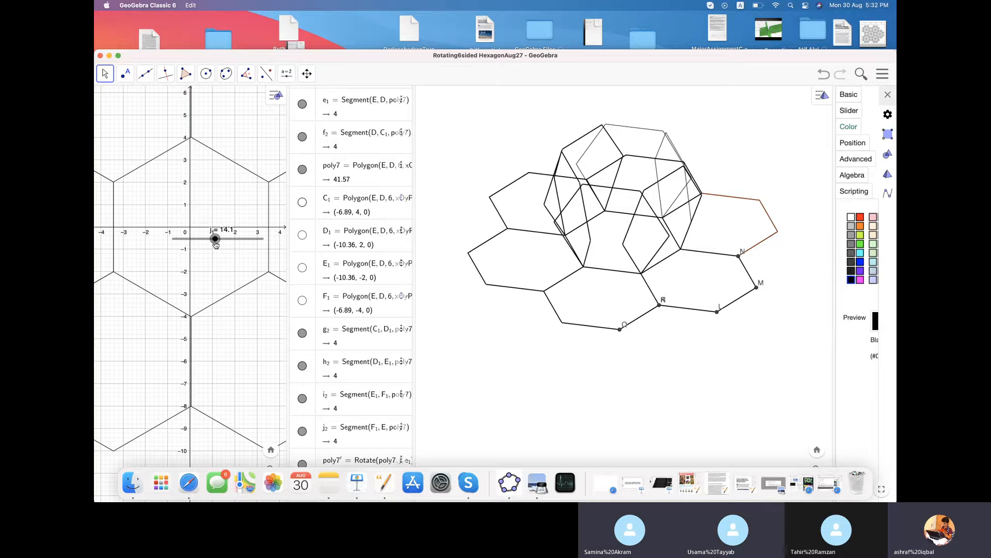
left_click_drag(216, 244, 212, 286)
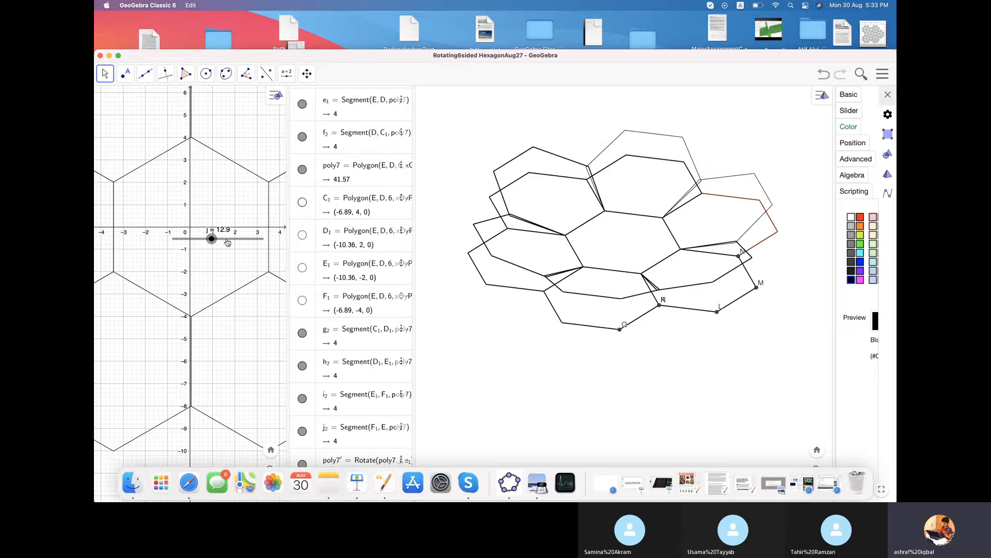
left_click_drag(213, 241, 211, 241)
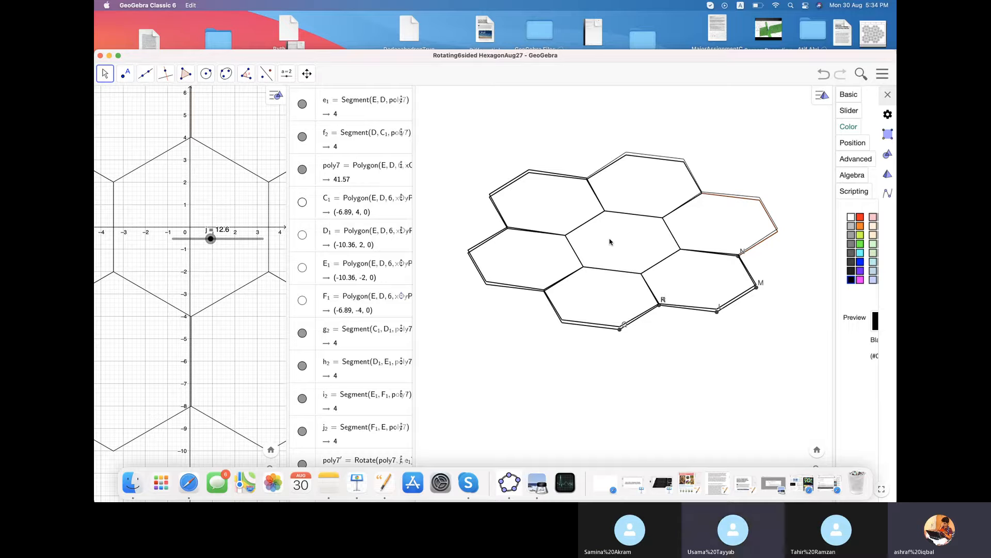
Save the construction under the title Rotating6sided HexagonAug27 and start a new blank construction.
left_click(883, 75)
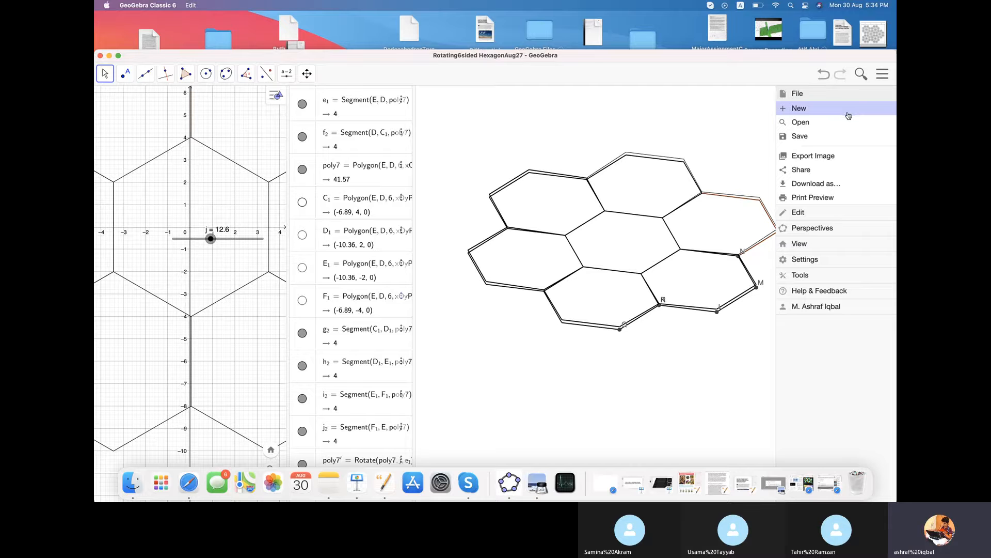
left_click(845, 137)
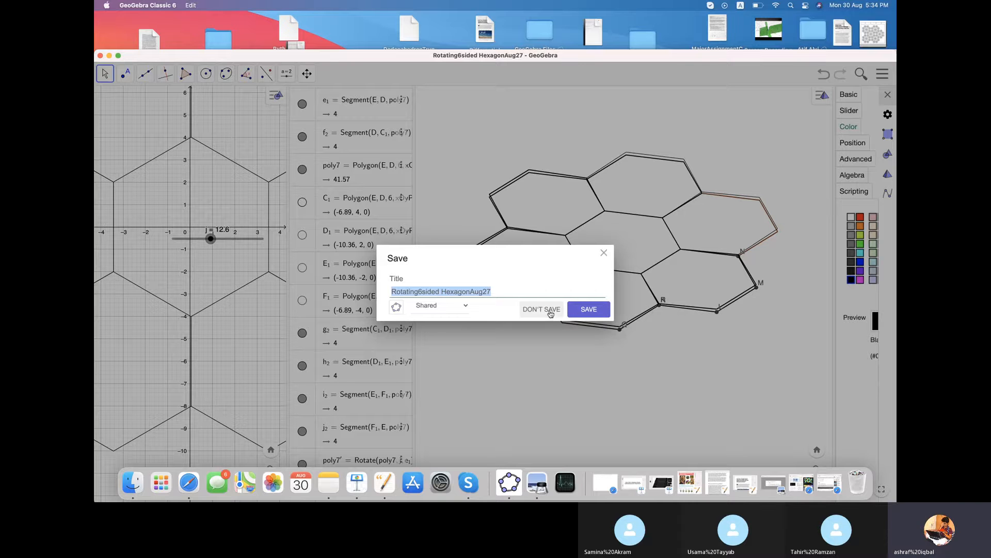
left_click(589, 308)
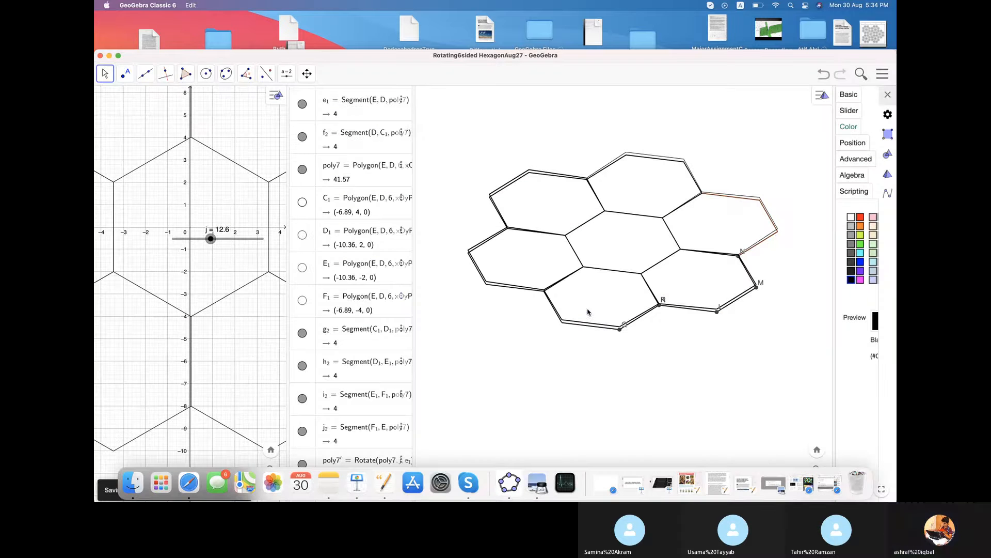
left_click(883, 74)
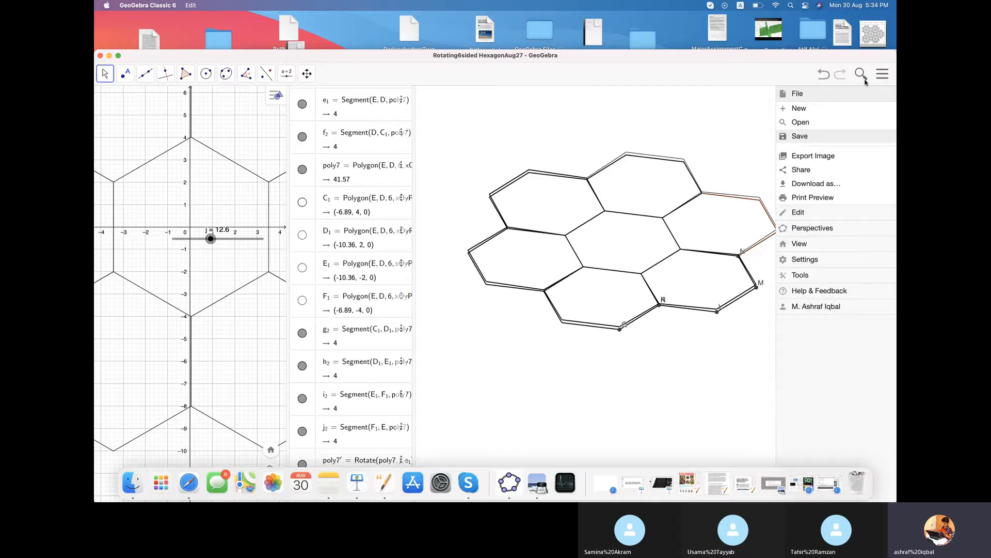
left_click(831, 110)
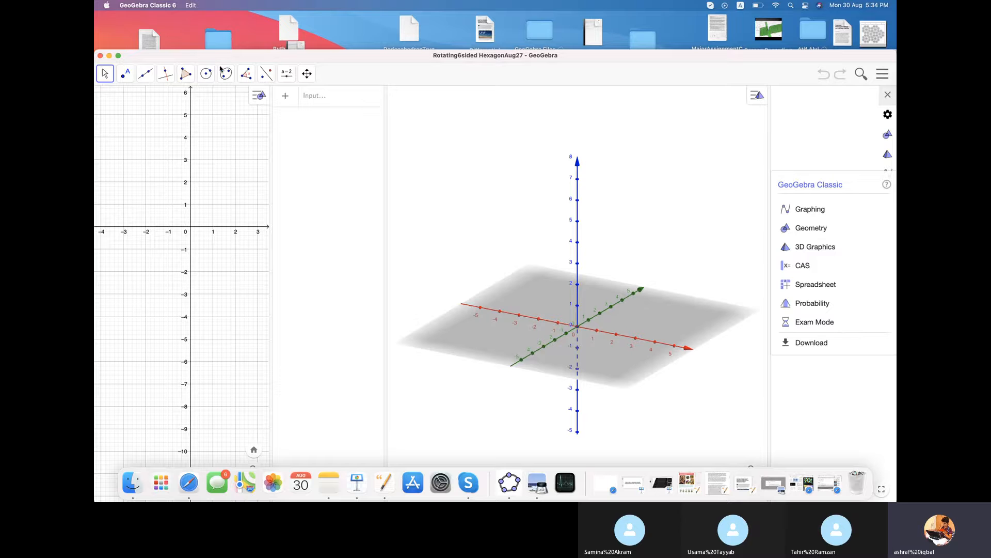
Place points at (-2, 0, 0) and (2, 0, 0) on the x-axis in the 3D view, and shift the window slightly down.
left_click(420, 117)
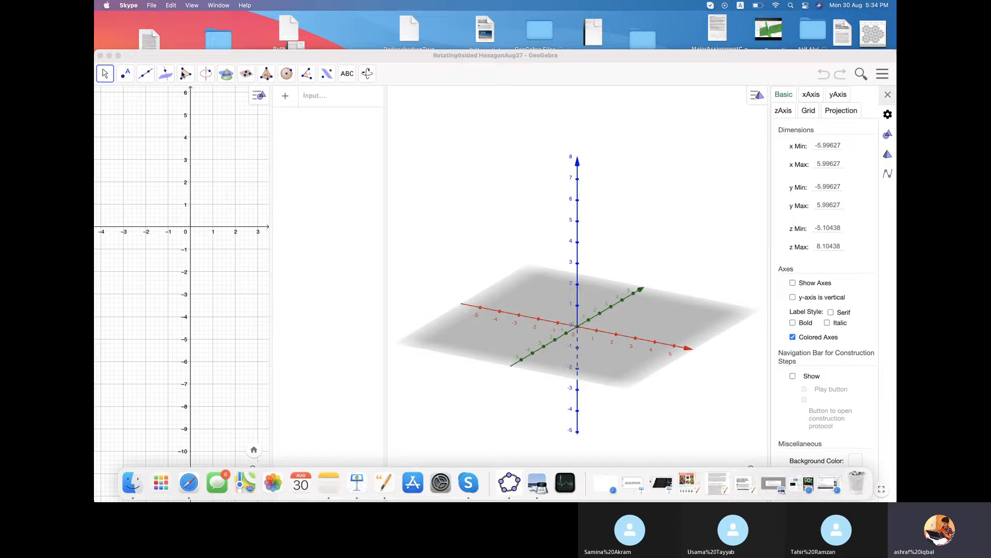
left_click(127, 77)
left_click(127, 77)
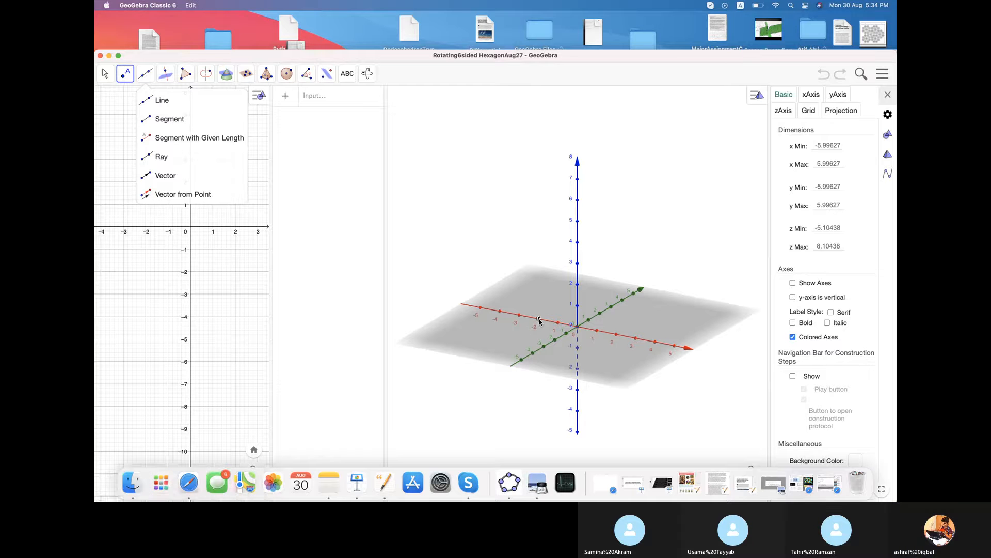
left_click(538, 320)
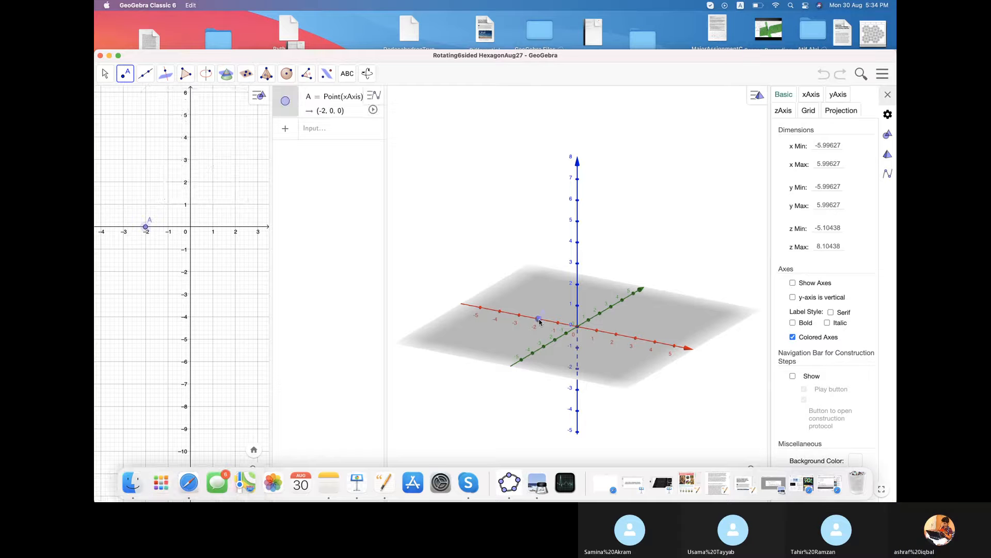
left_click(616, 335)
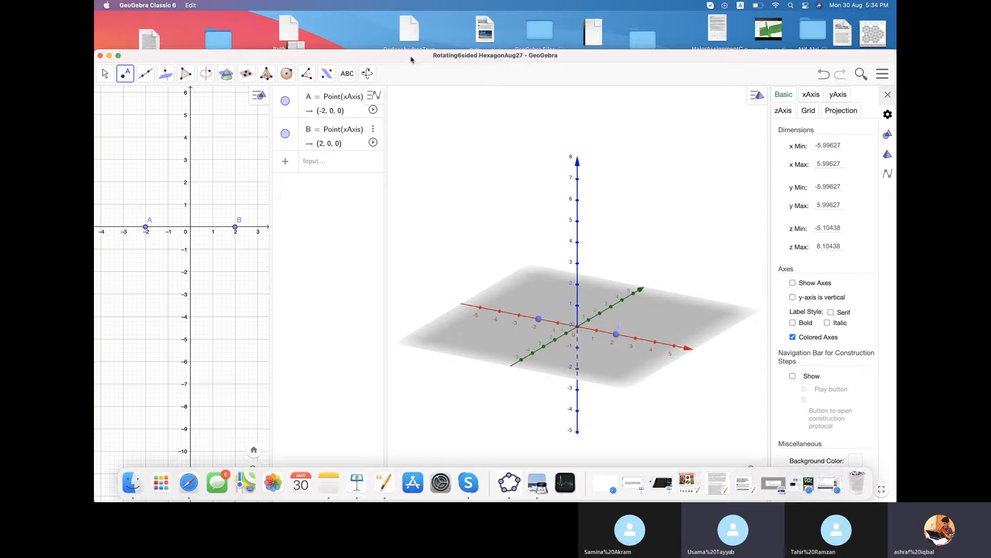
left_click_drag(411, 53, 419, 93)
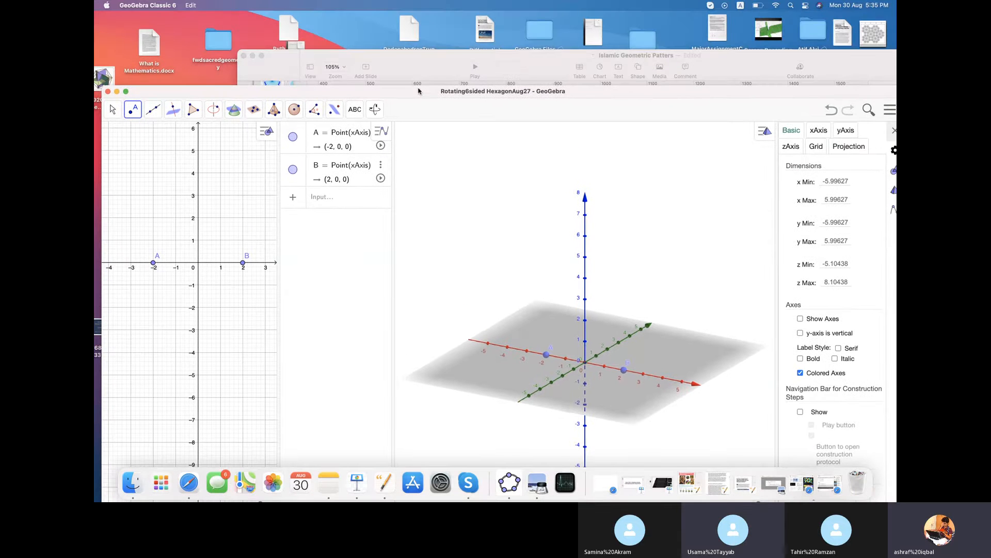
left_click(341, 201)
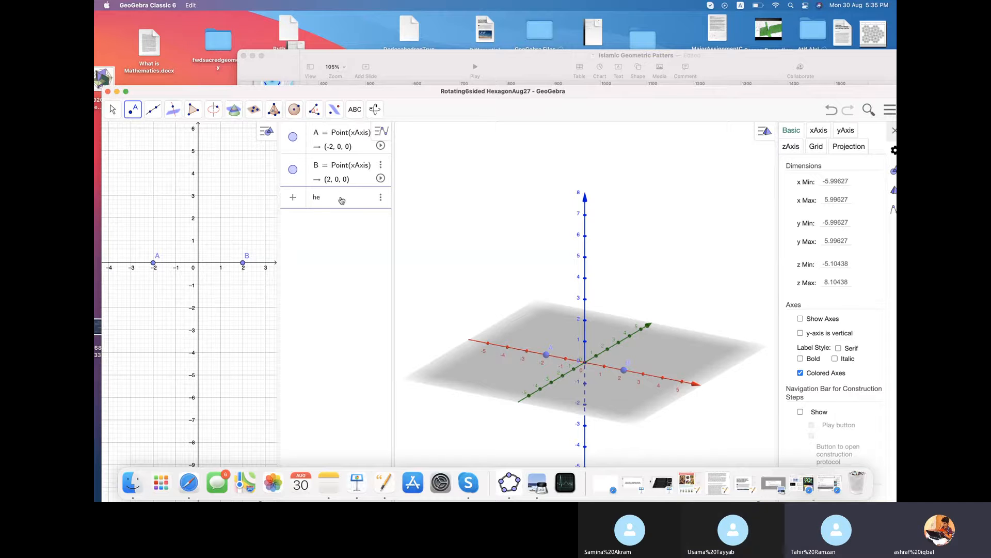
type("hepta")
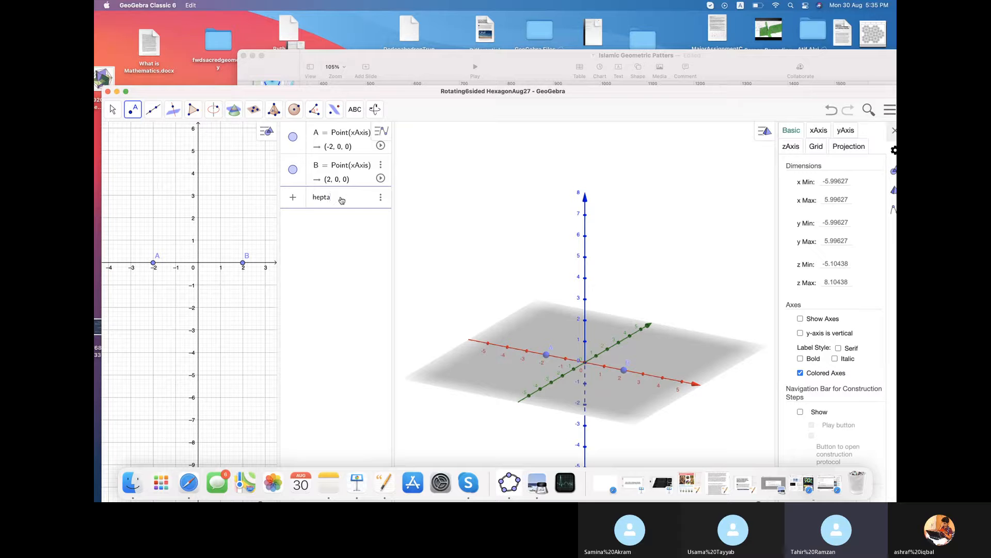
type("gon")
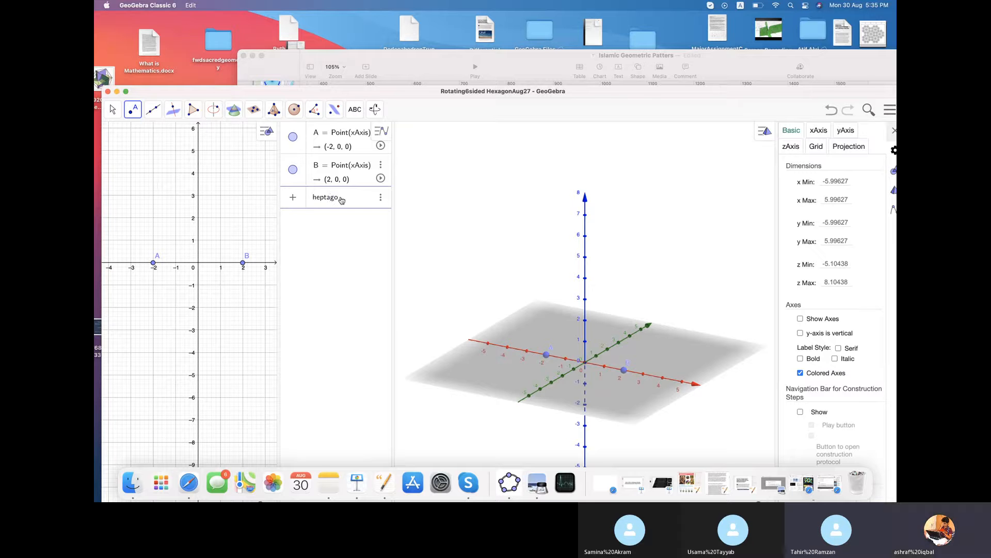
key("BackSpace")
key("BackSpace")
key("BackSpace")
key("BackSpace")
key("BackSpace")
Construct a regular polygon with 7 vertices on points A and B in the 3D view.
left_click(199, 114)
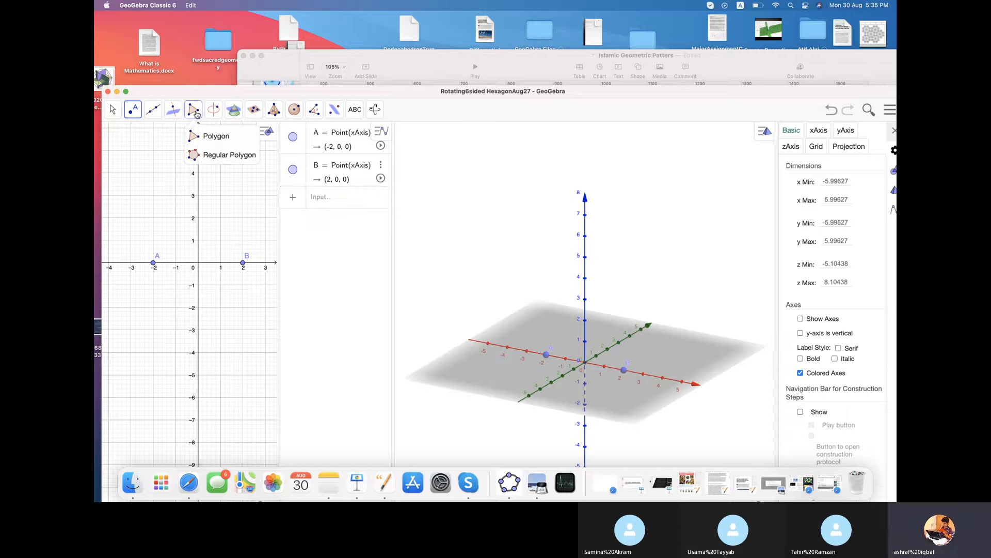
left_click(213, 155)
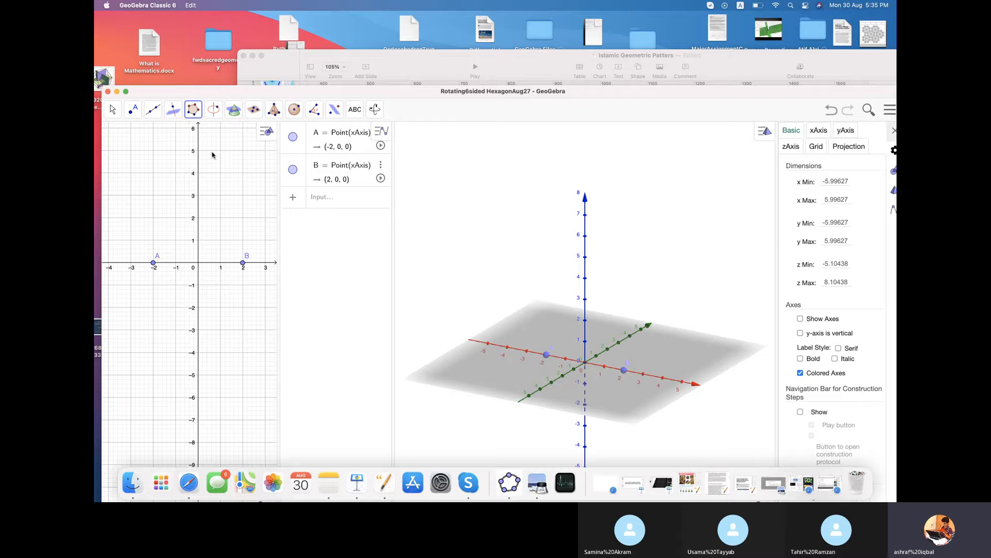
left_click(546, 357)
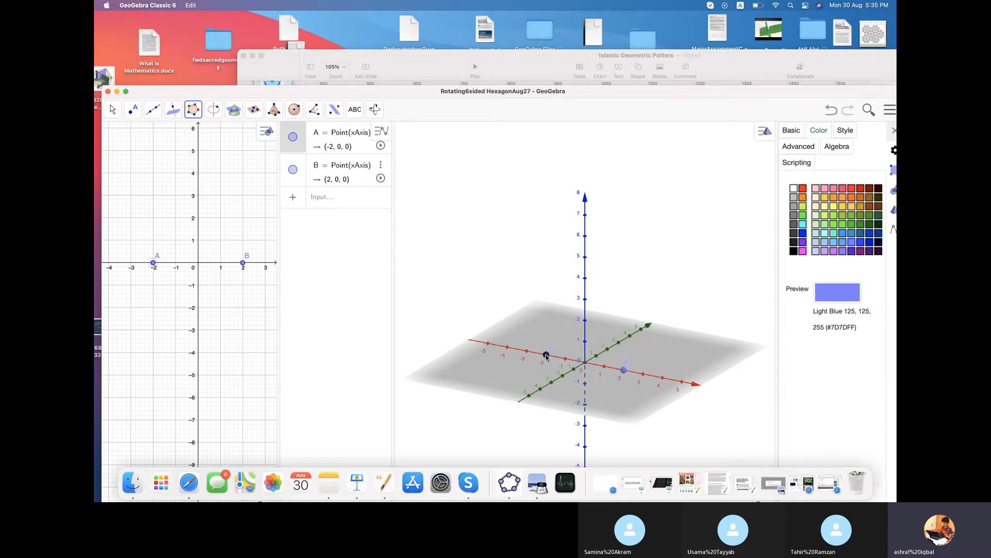
left_click(624, 371)
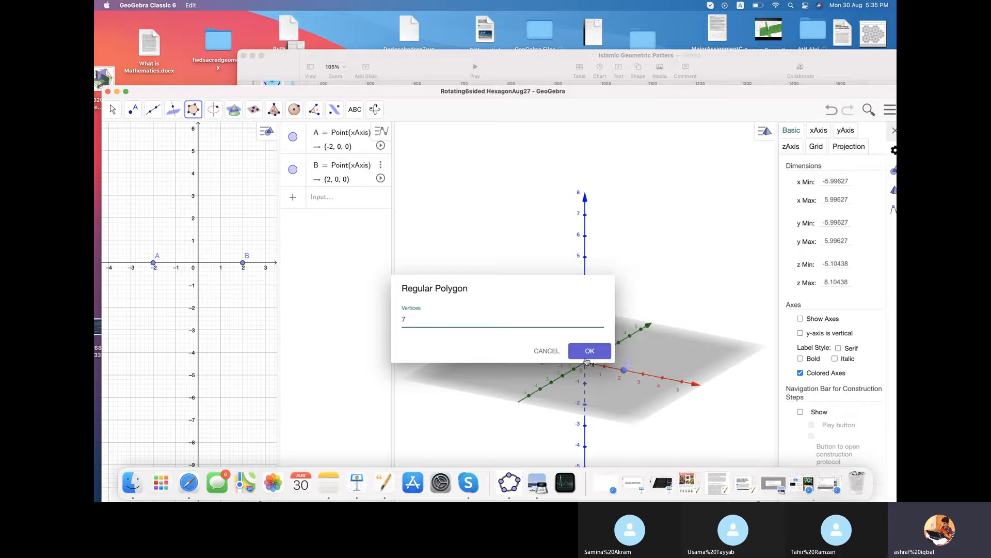
left_click(590, 352)
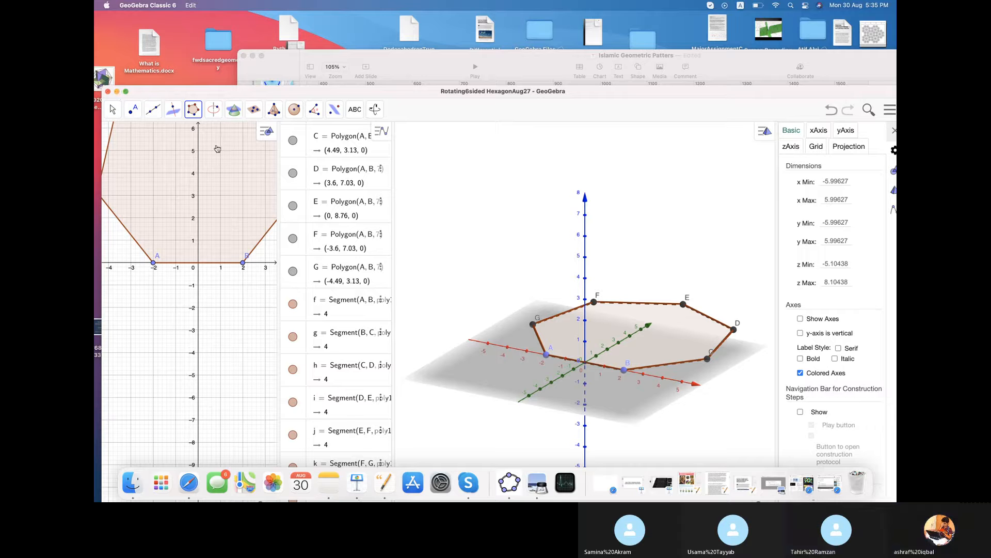
Hide the plane and the axes in the 3D view and orbit to see the heptagon obliquely from above.
left_click(112, 110)
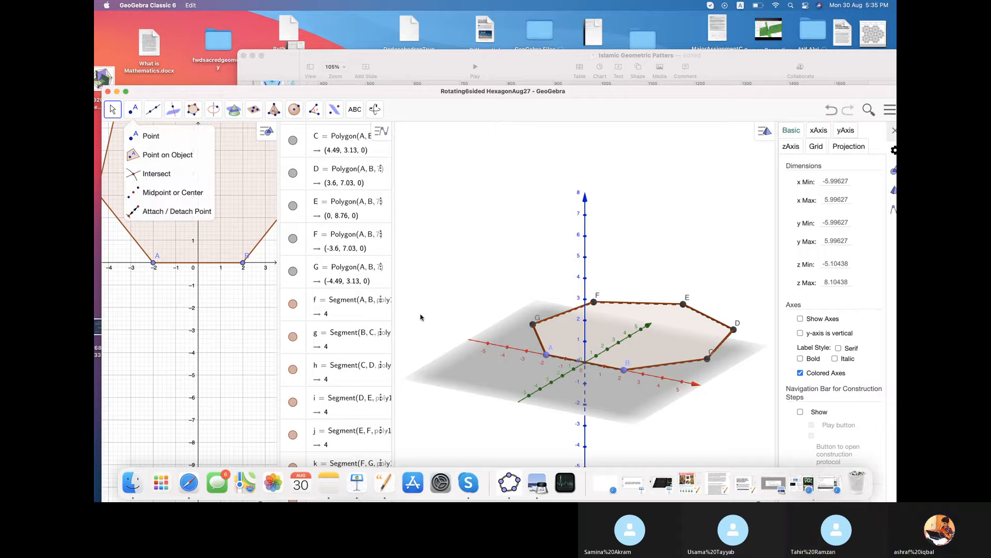
right_click(470, 370)
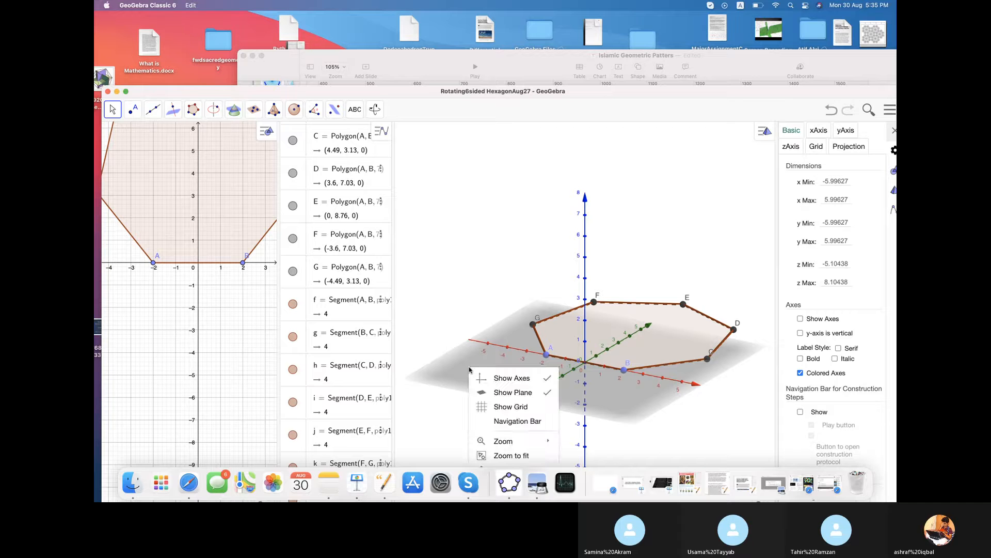
left_click(507, 394)
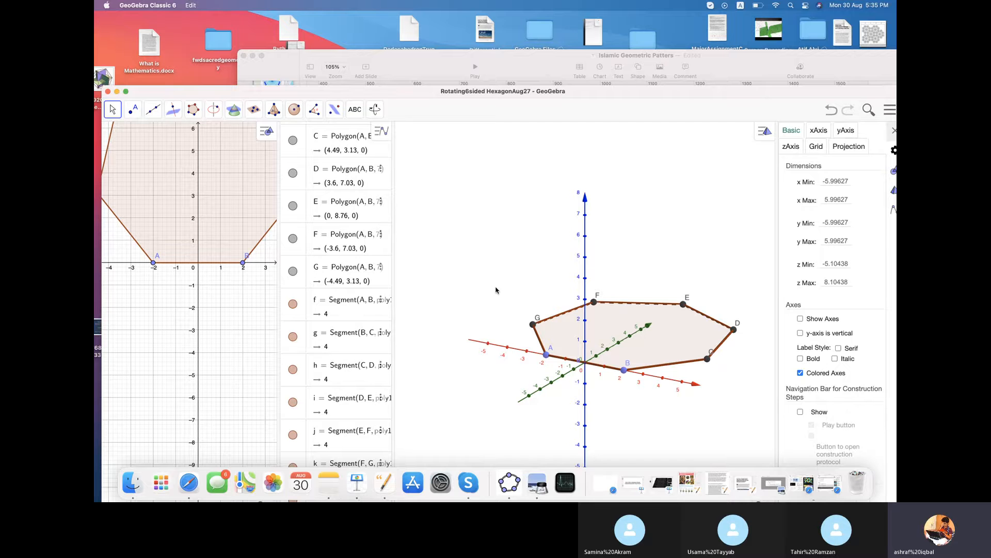
left_click_drag(496, 288, 507, 311)
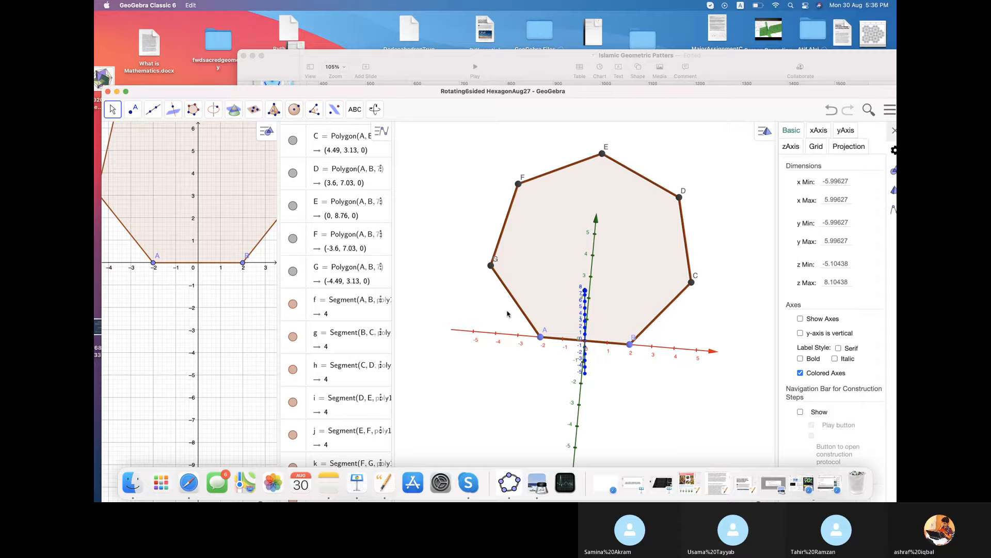
left_click_drag(507, 313, 503, 306)
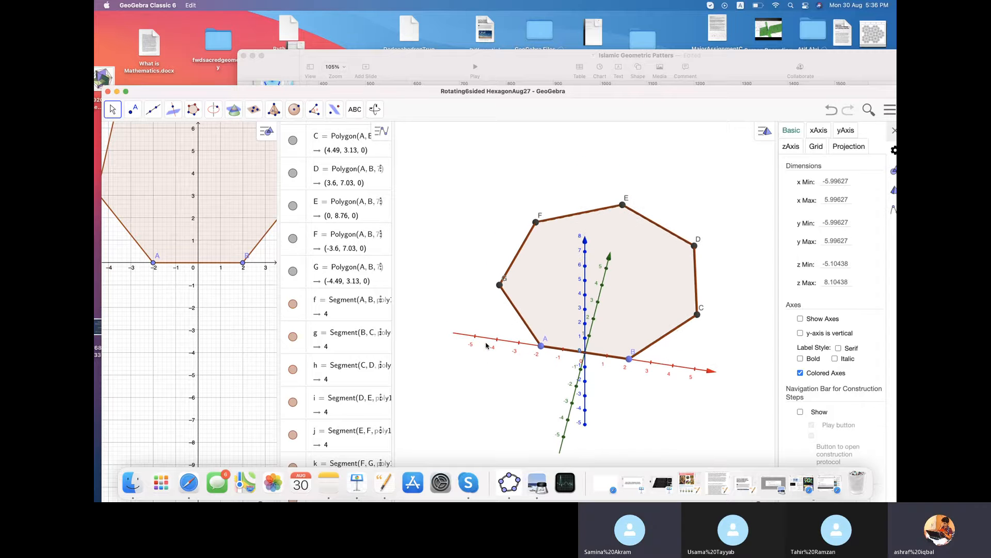
right_click(442, 264)
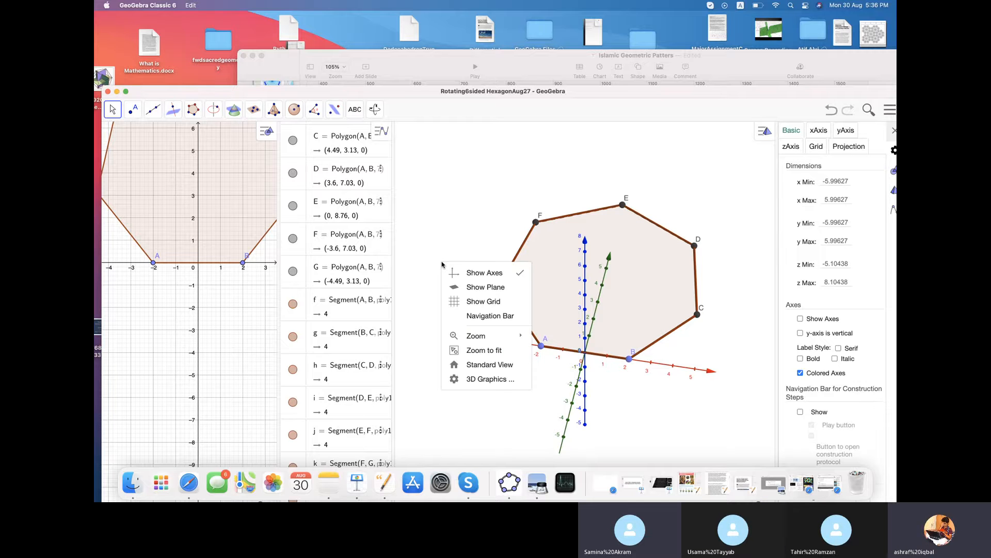
left_click(470, 273)
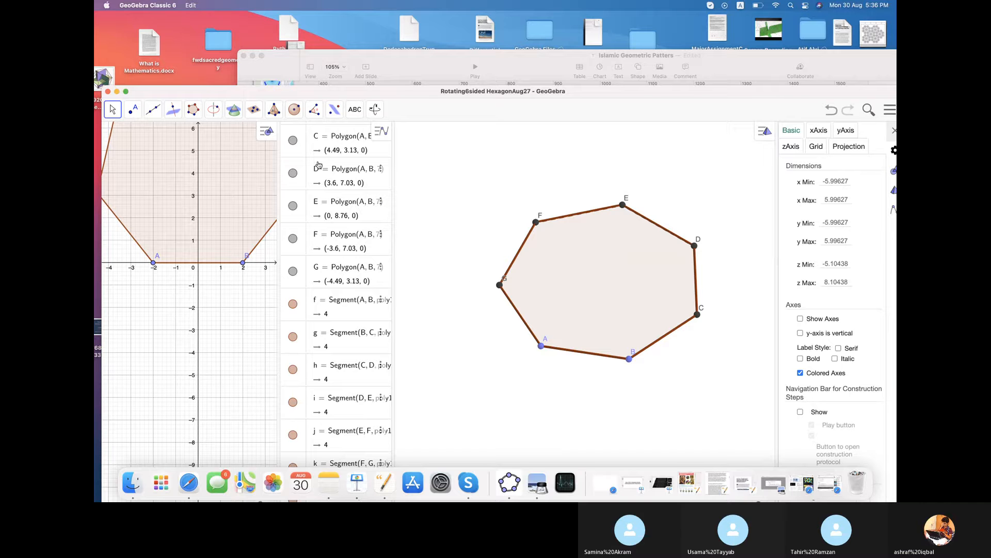
Construct another regular polygon with 7 vertices from point B to point C of the heptagon.
left_click(193, 111)
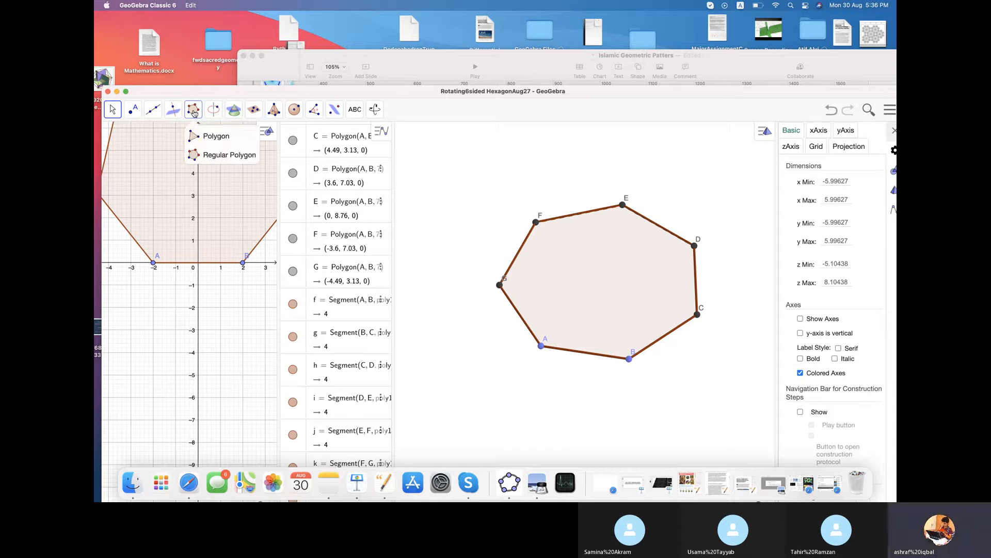
left_click(227, 161)
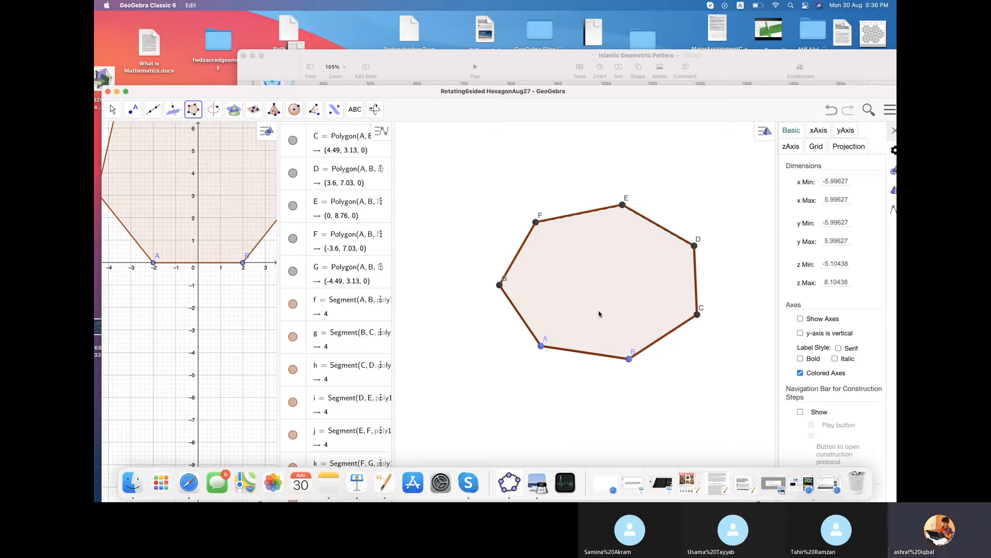
left_click(629, 361)
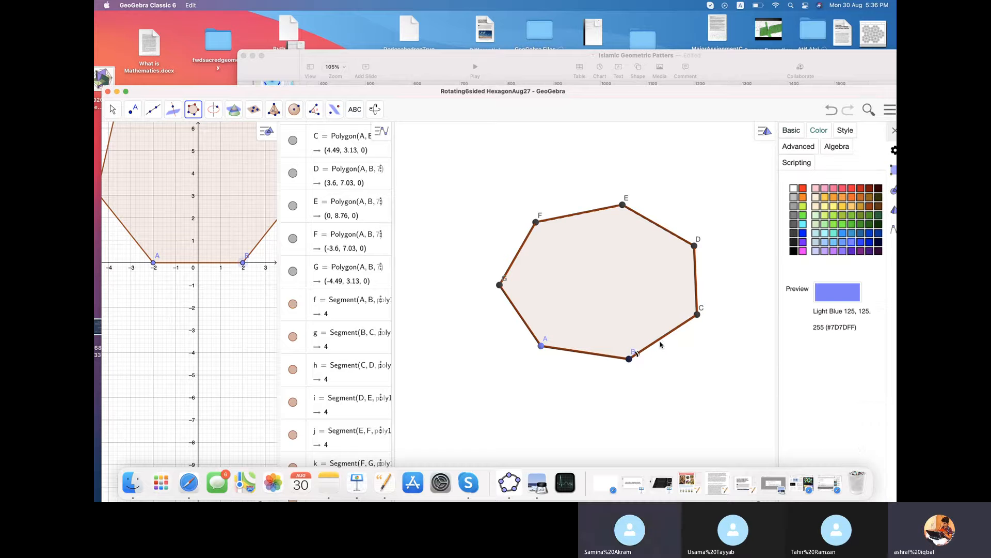
left_click(697, 315)
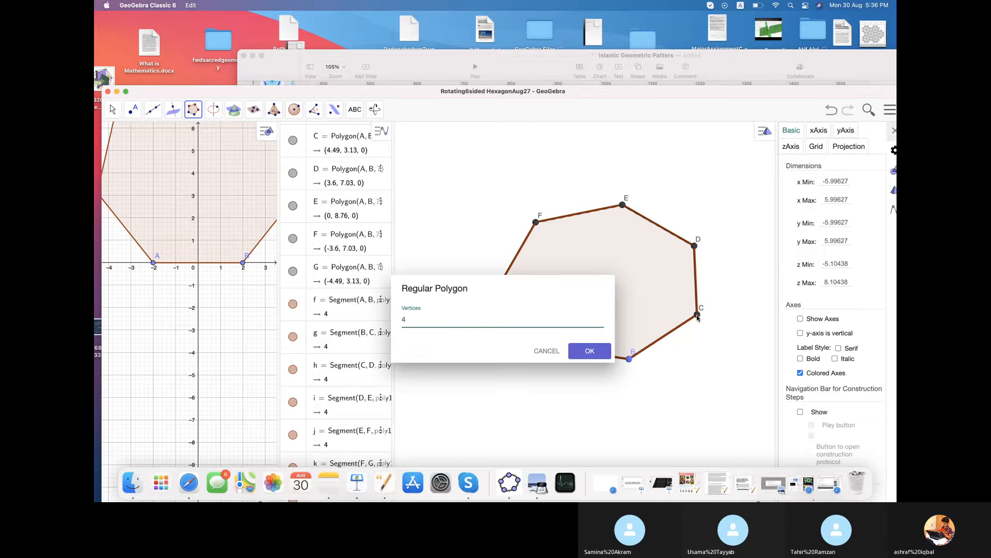
key("BackSpace")
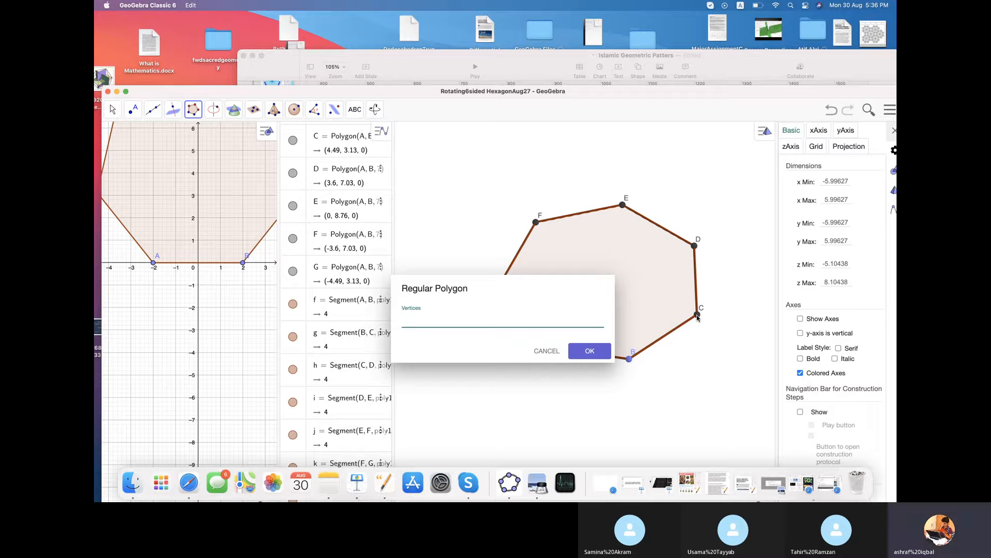
left_click(596, 352)
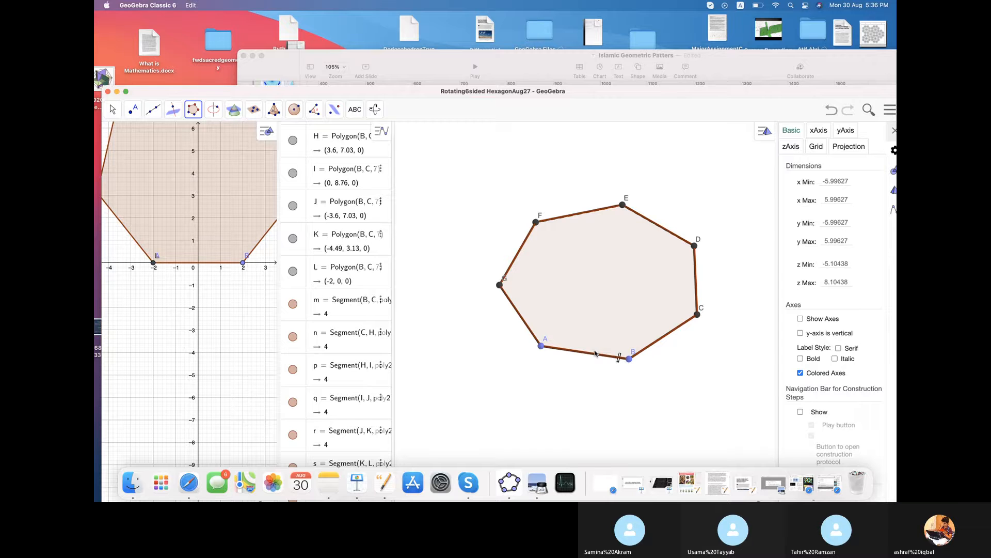
left_click(243, 308)
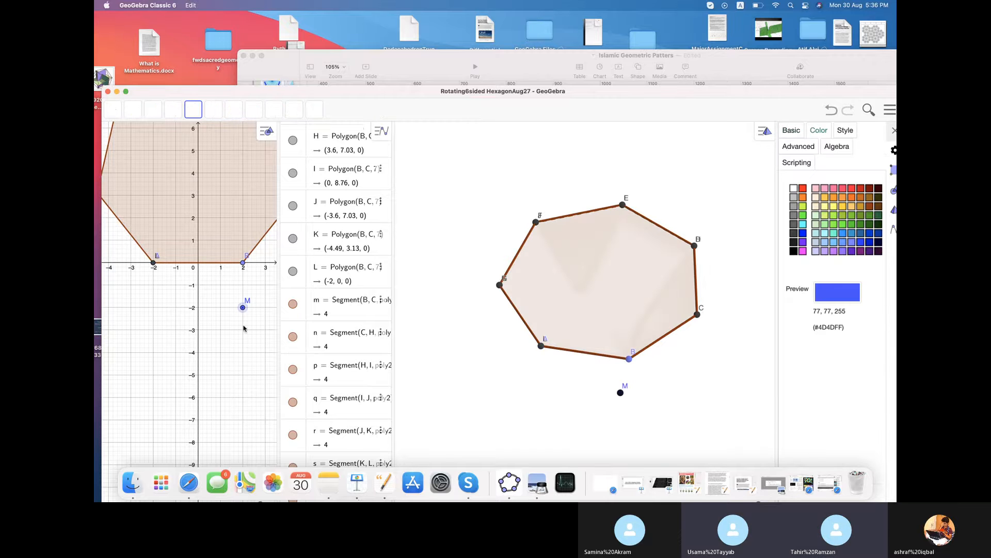
left_click(244, 339)
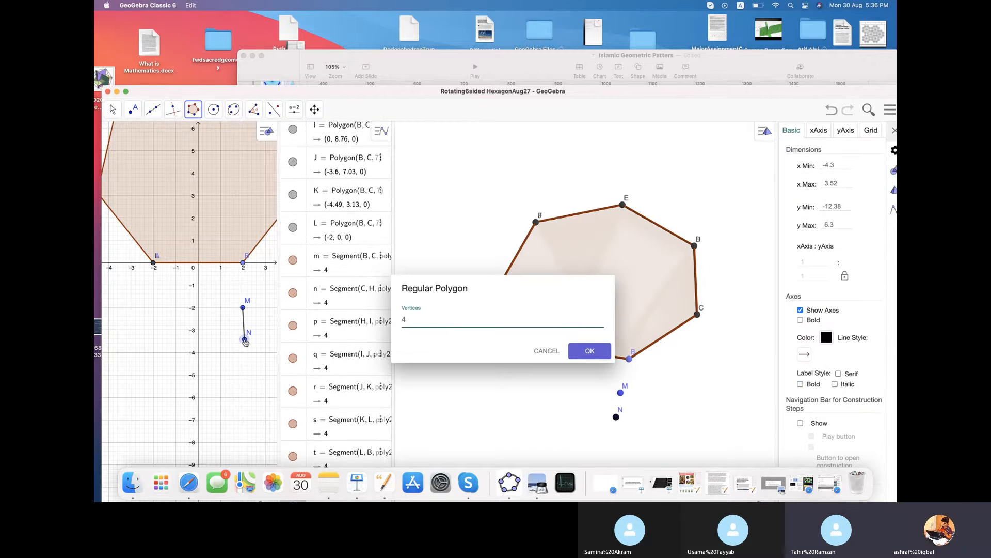
left_click(547, 351)
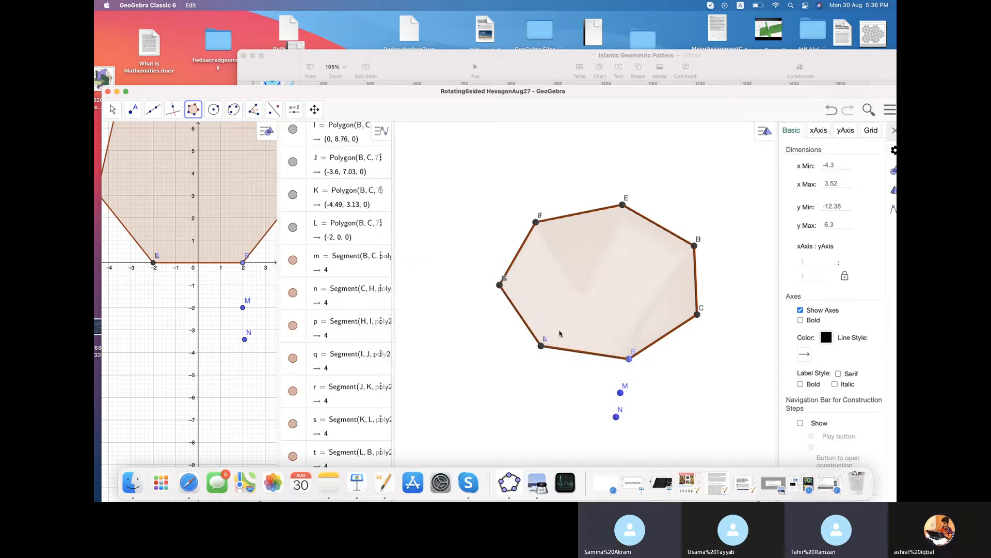
Undo the stray points below the heptagon and the second heptagon that lies on top of the first.
left_click(835, 110)
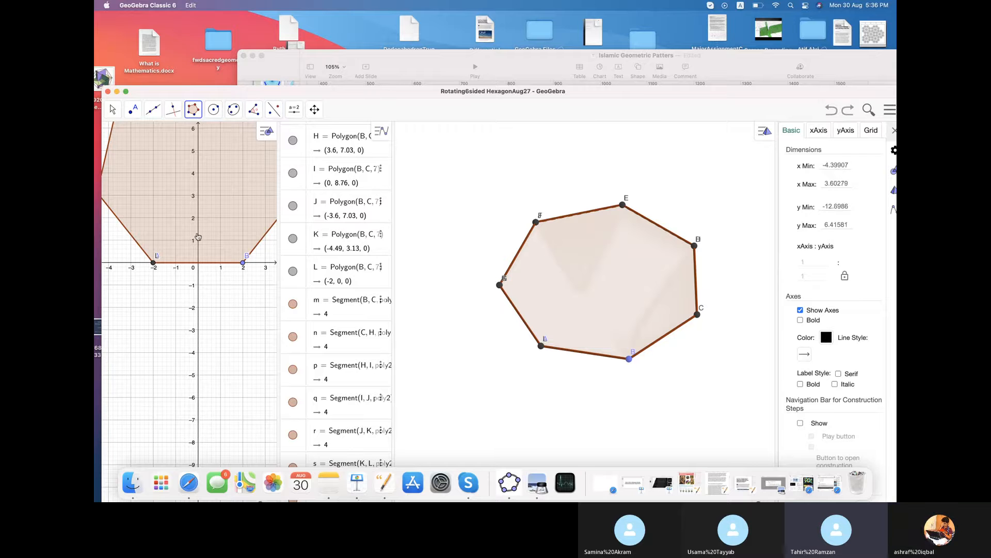
scroll(197, 236, "down", 6)
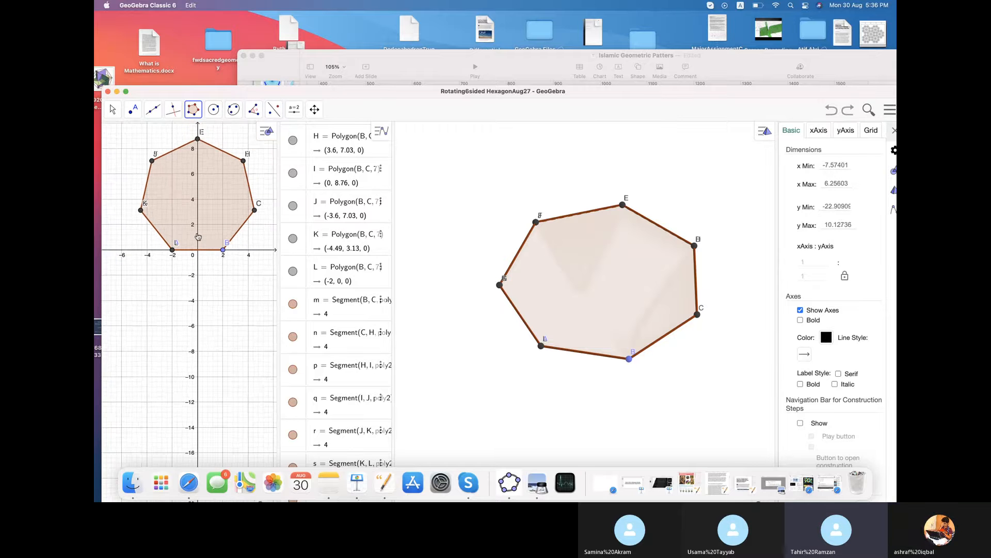
scroll(198, 236, "down", 1)
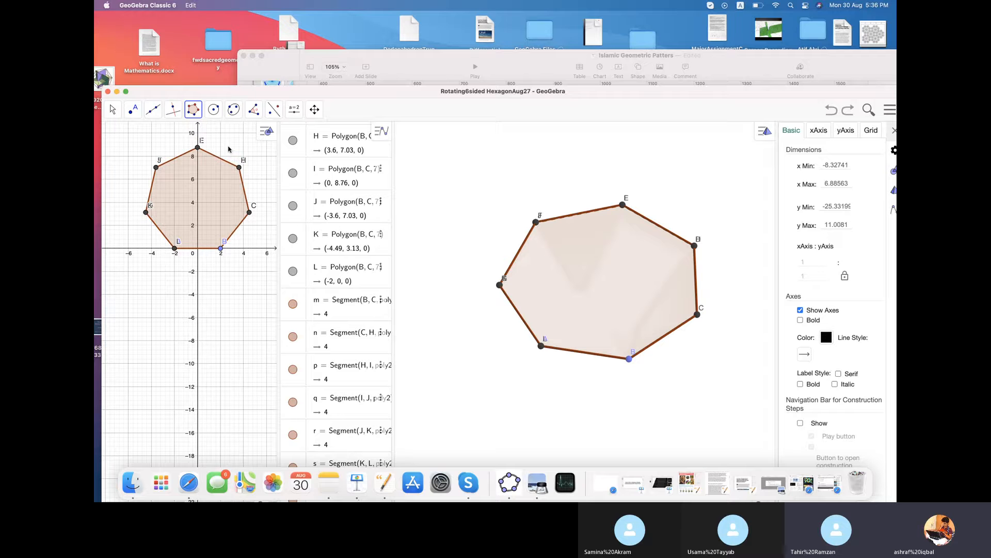
left_click(830, 109)
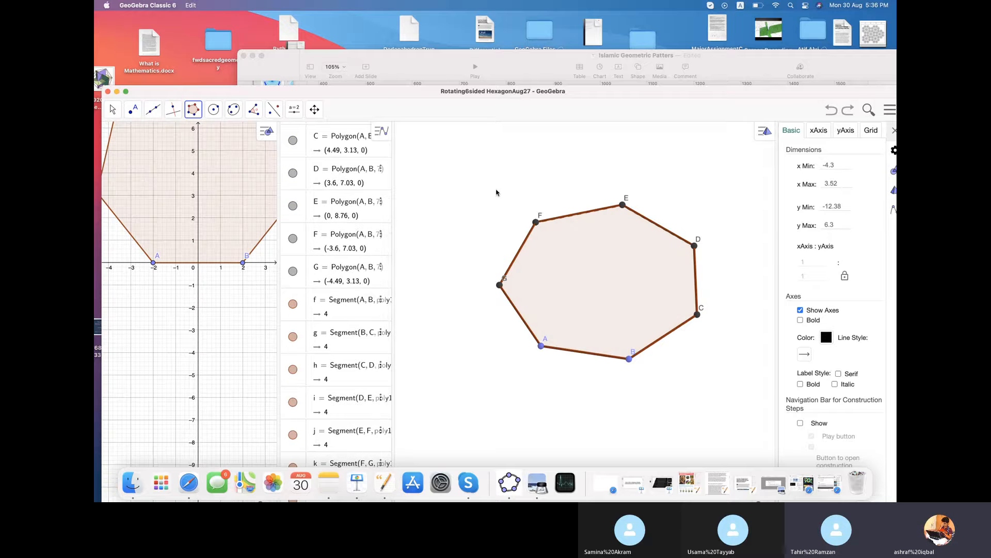
Construct a regular polygon with 7 vertices from point C to point B, outside the first heptagon.
left_click(194, 110)
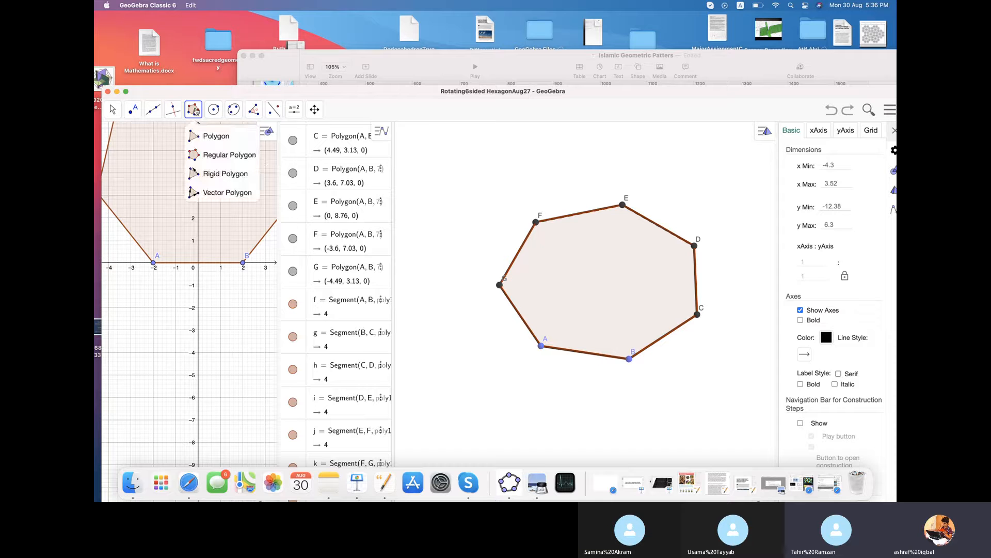
left_click(218, 156)
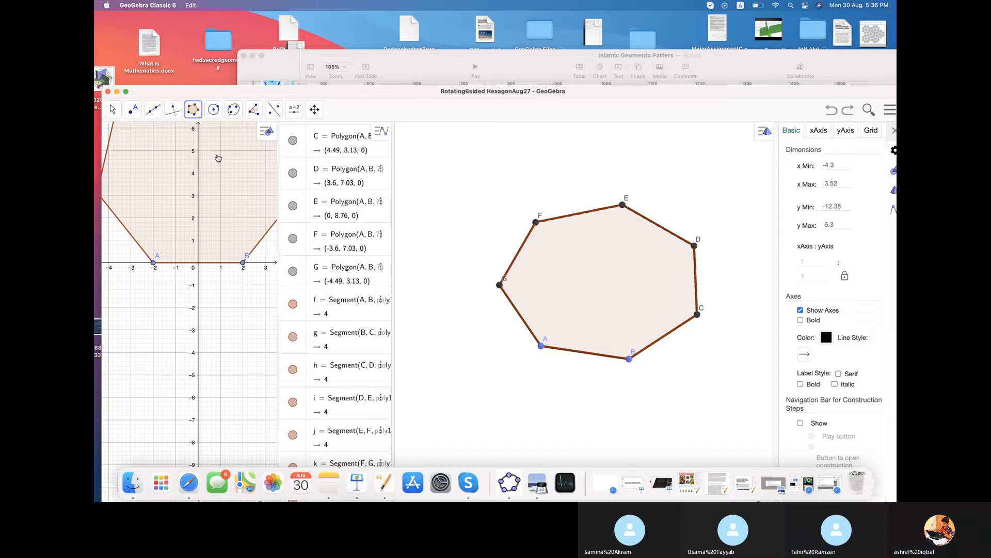
left_click(698, 316)
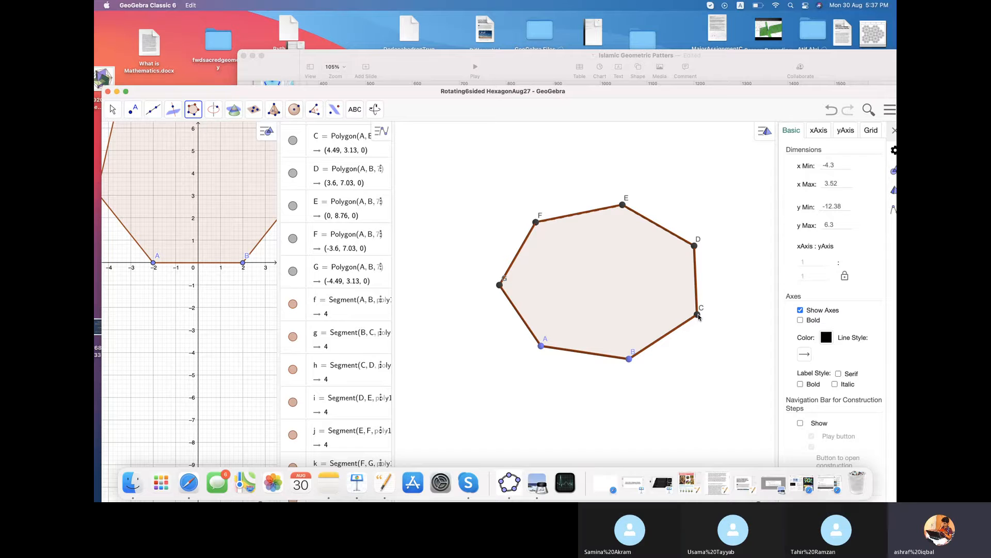
left_click(629, 360)
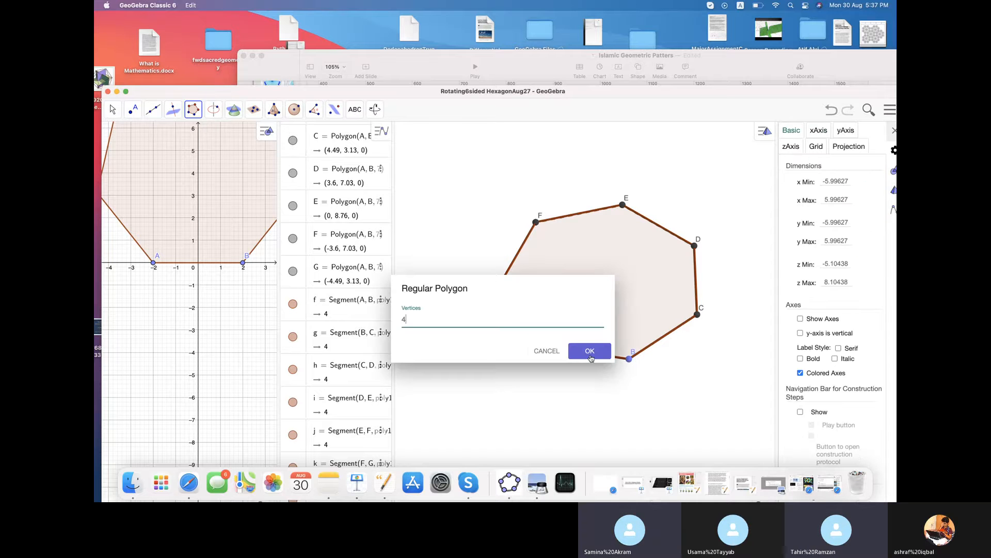
key("BackSpace")
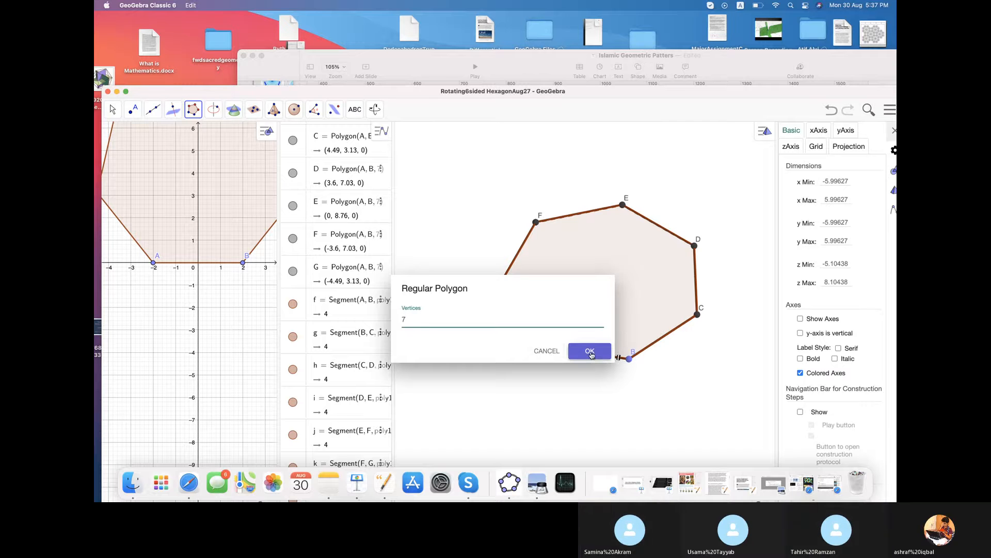
left_click(590, 352)
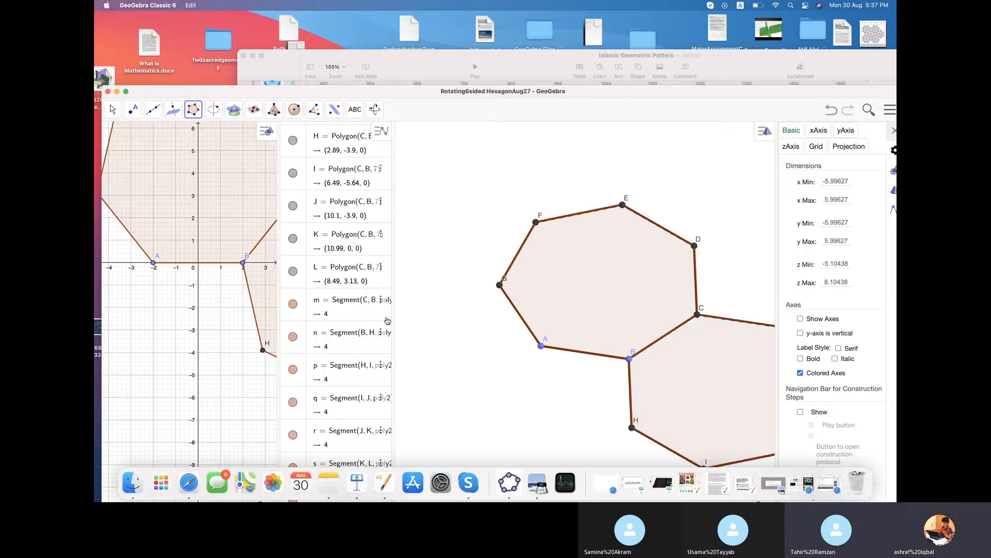
scroll(452, 370, "down", 2)
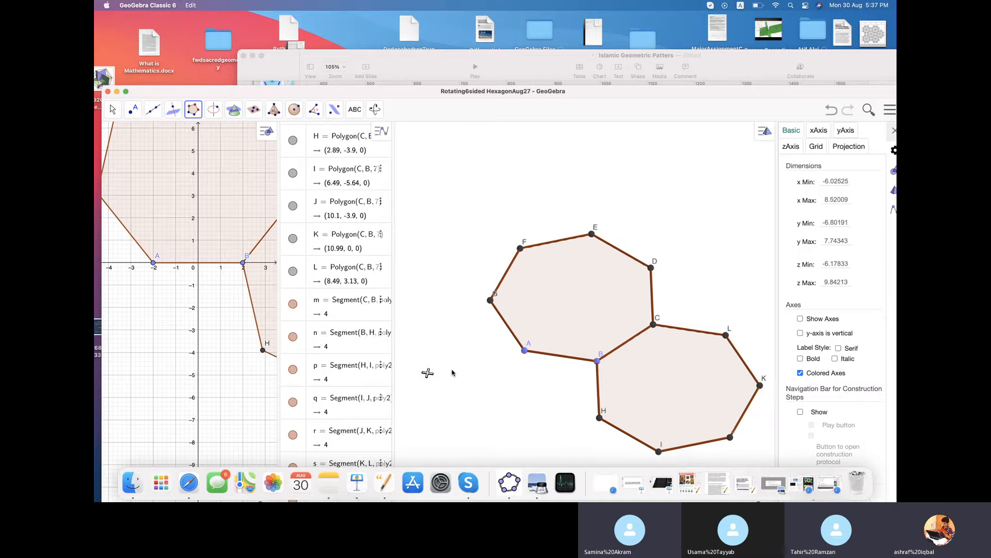
scroll(453, 372, "down", 1)
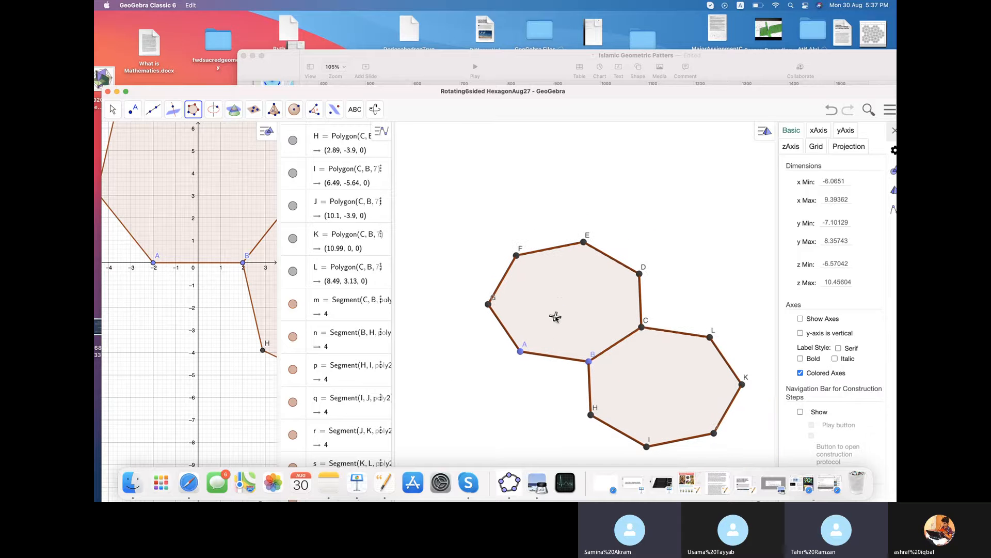
left_click(566, 245)
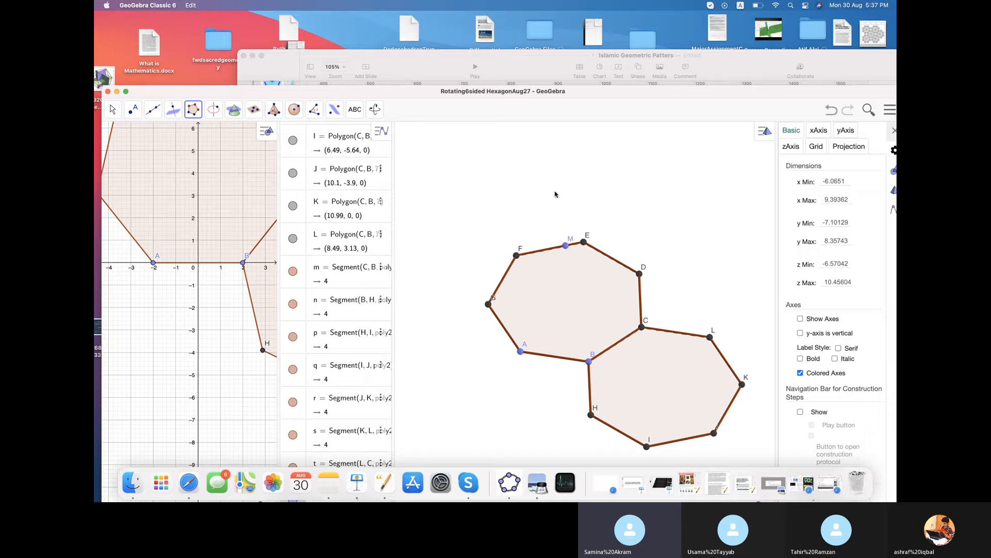
left_click_drag(555, 194, 555, 298)
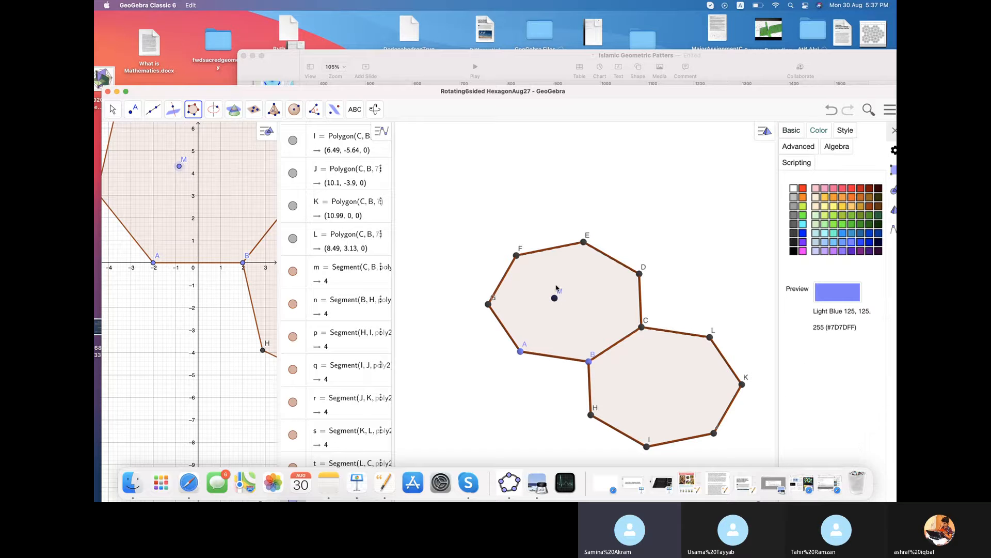
left_click(113, 113)
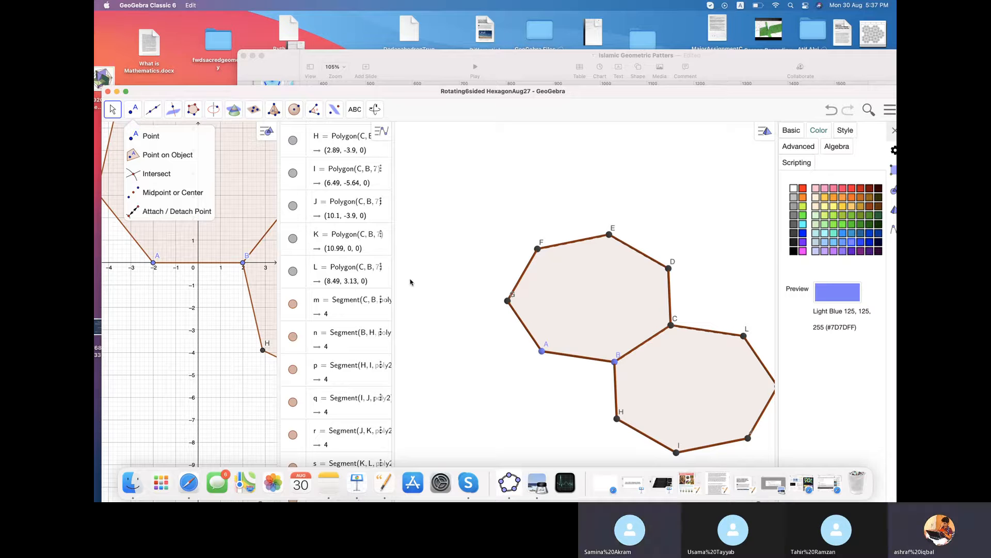
Construct another regular polygon with 7 vertices from point B to point A, and undo the stray point beside it.
mouse_move(194, 113)
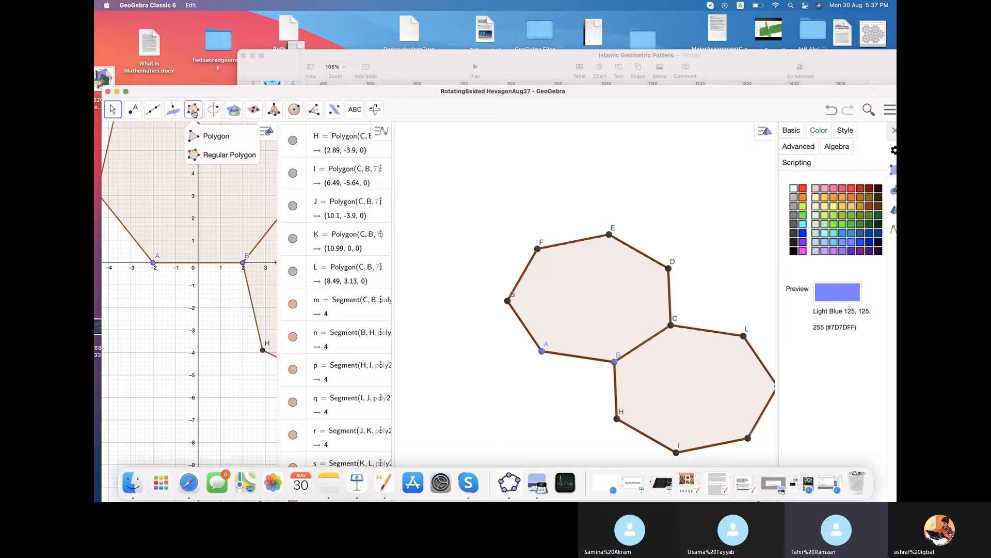
left_click(217, 155)
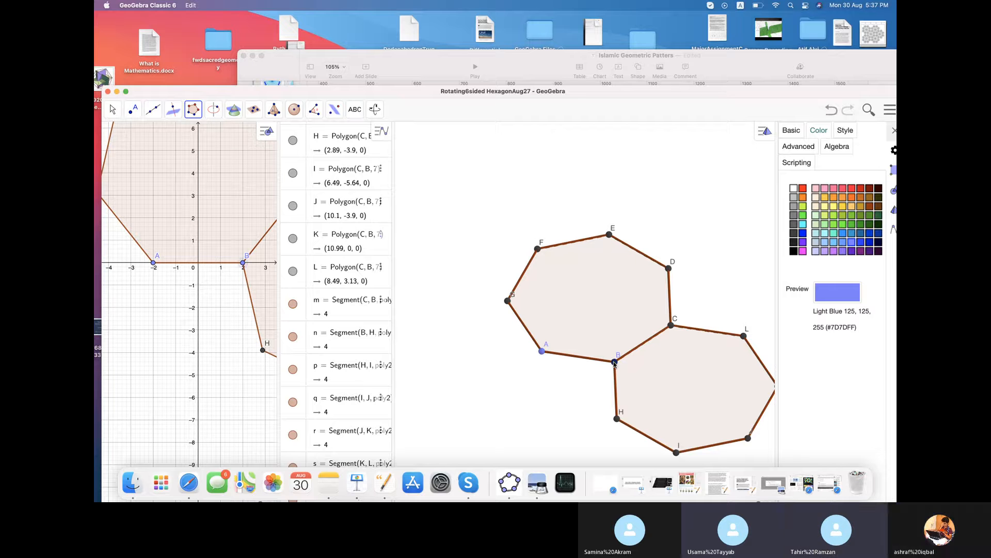
left_click(542, 351)
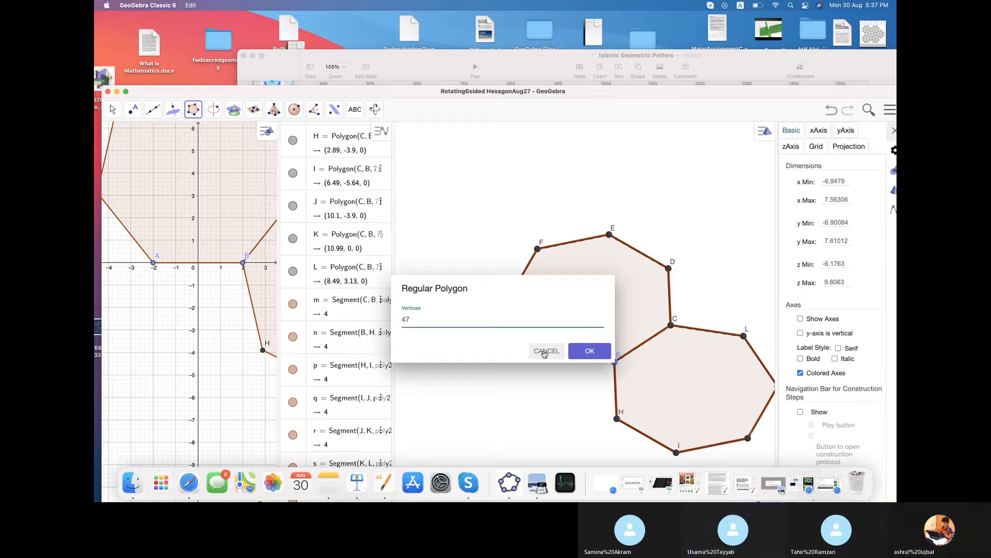
key("BackSpace")
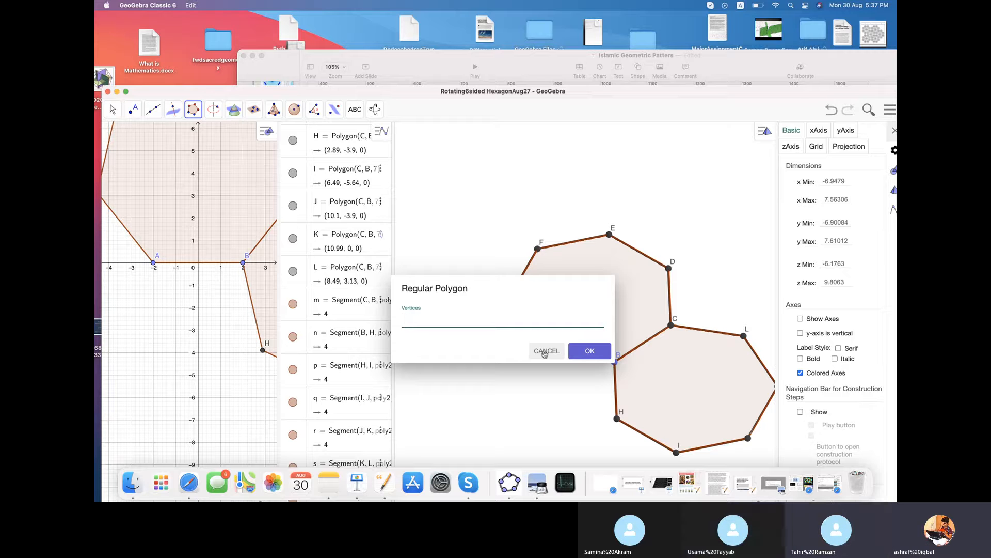
left_click(594, 354)
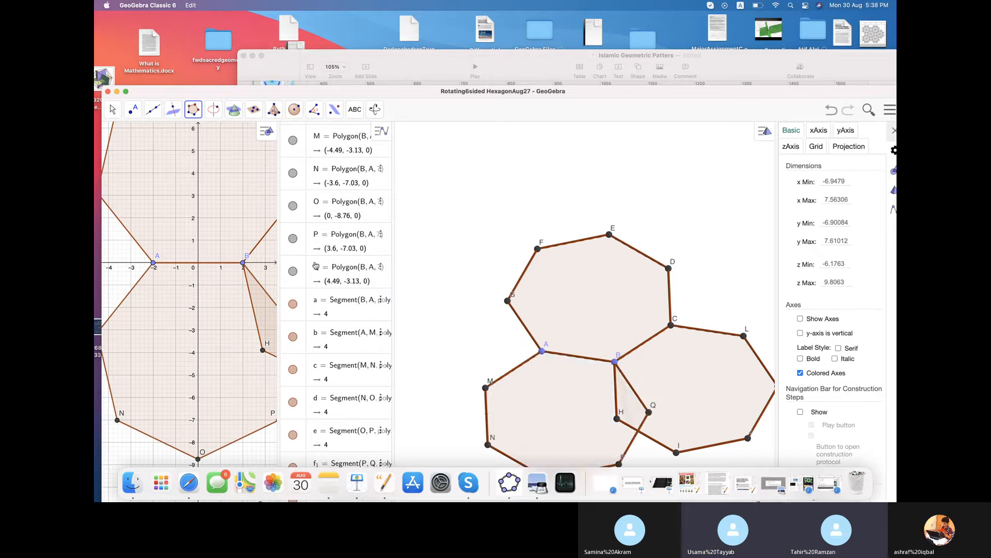
left_click(480, 332)
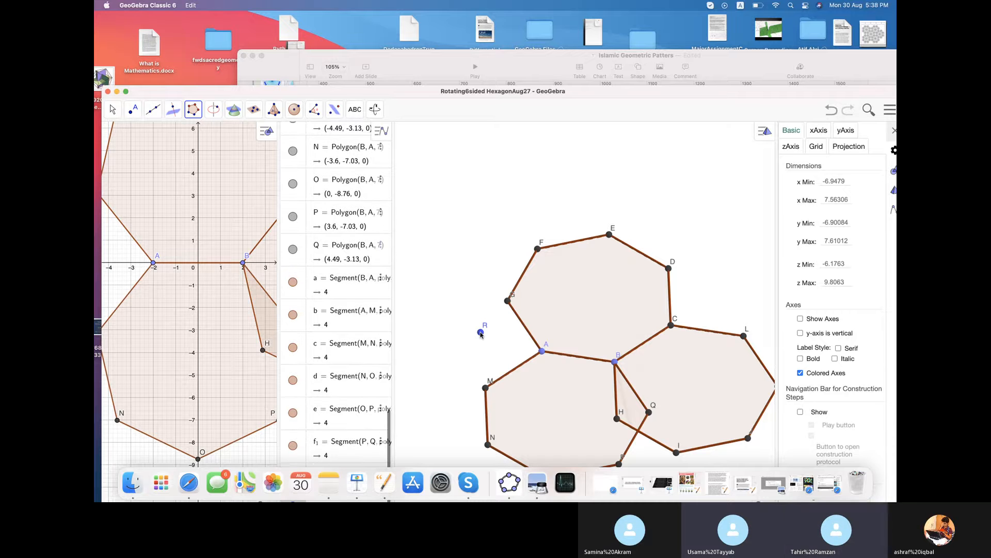
left_click(830, 109)
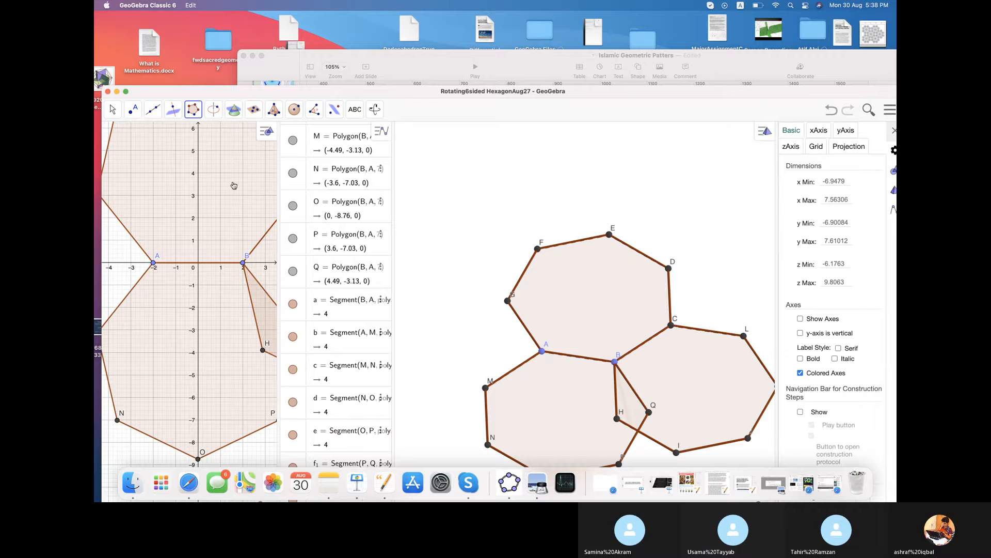
Orbit the 3D view to a flatter angle and examine how the two neighbouring heptagons meet at point B.
left_click(114, 112)
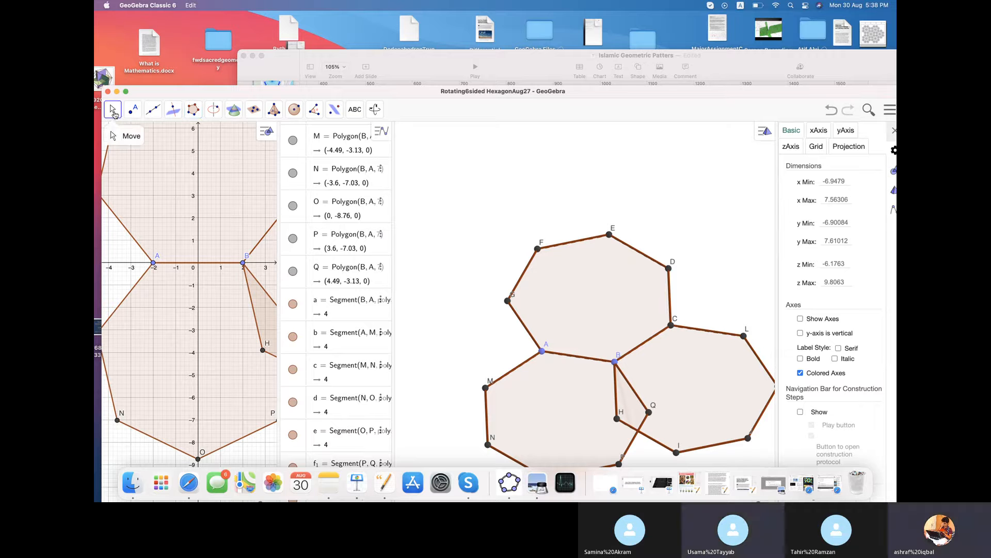
left_click(390, 271)
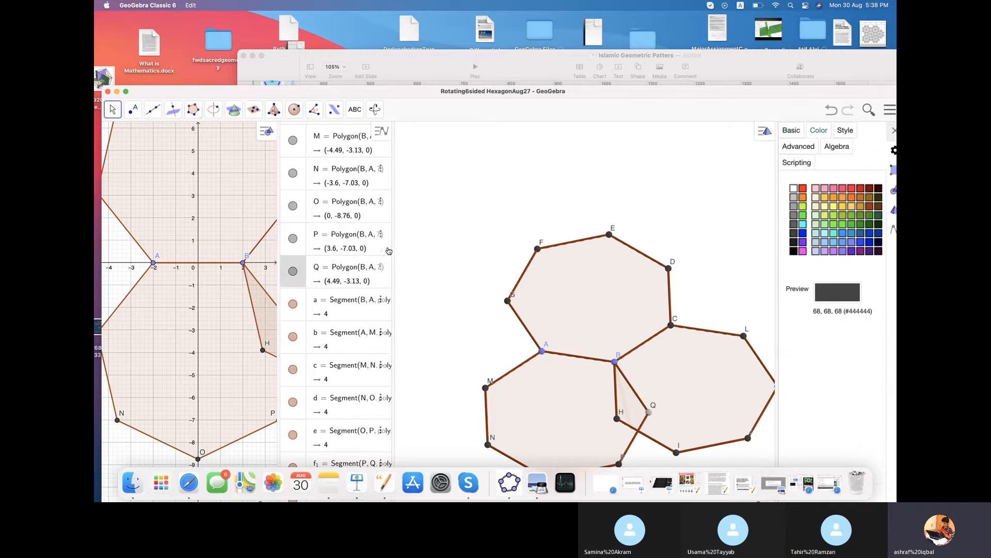
mouse_move(436, 295)
left_mouse_down()
mouse_move(441, 260)
mouse_move(436, 291)
left_mouse_up()
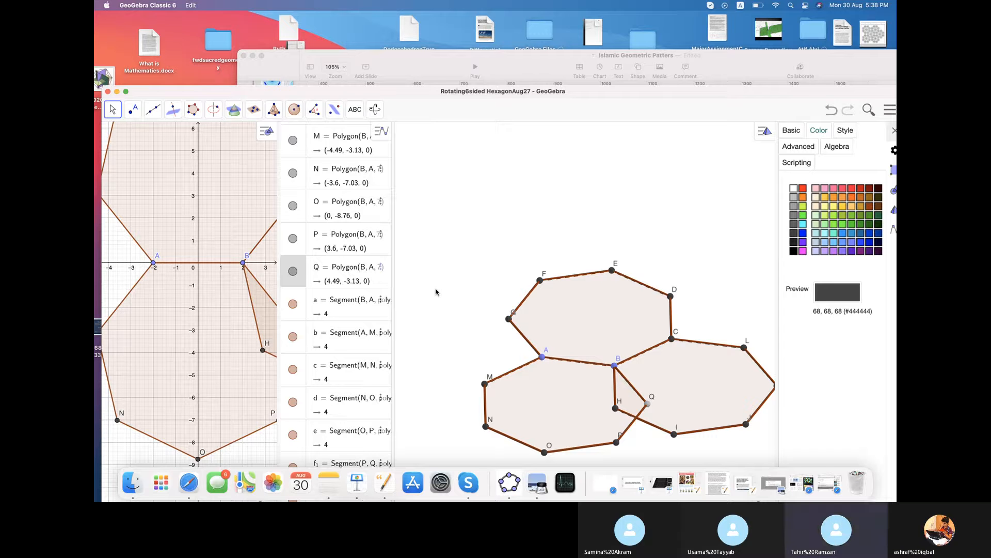
left_click(570, 278)
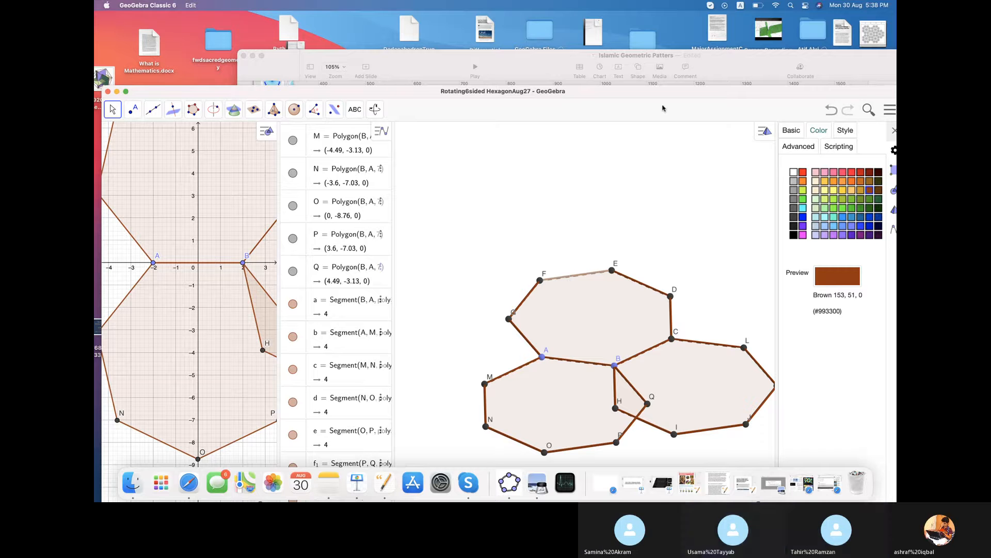
Start a new file without saving the heptagon construction.
left_click_drag(630, 92, 574, 63)
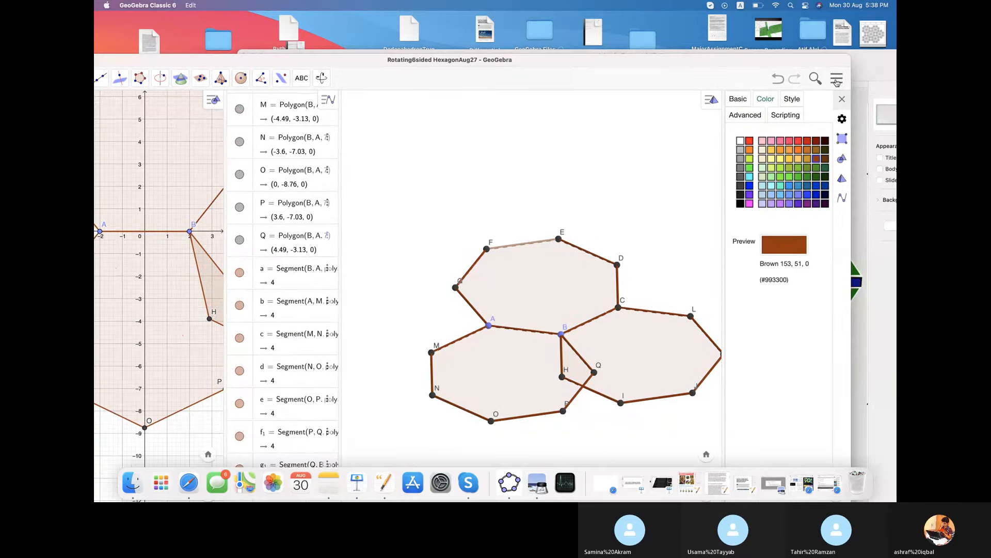
left_click(837, 80)
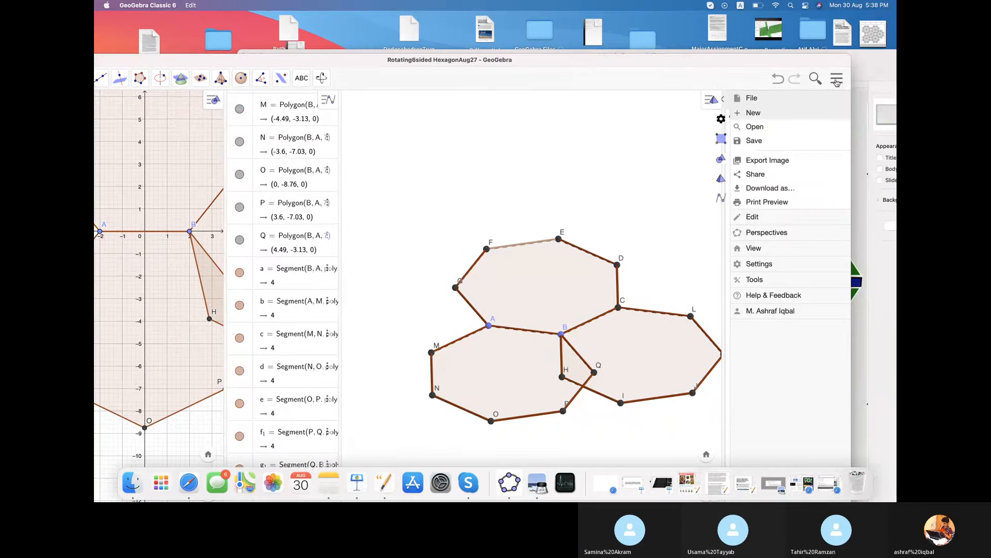
left_click(802, 114)
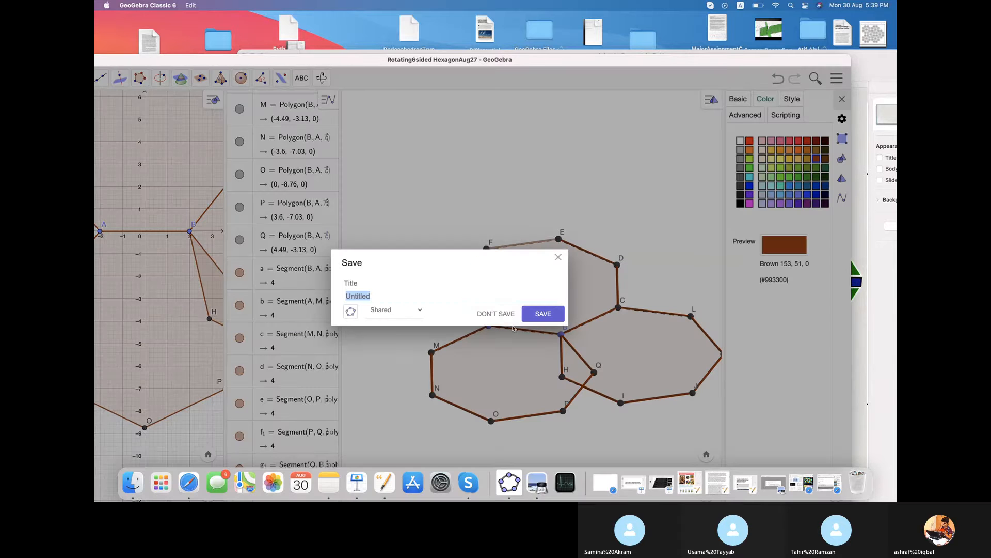
left_click(499, 314)
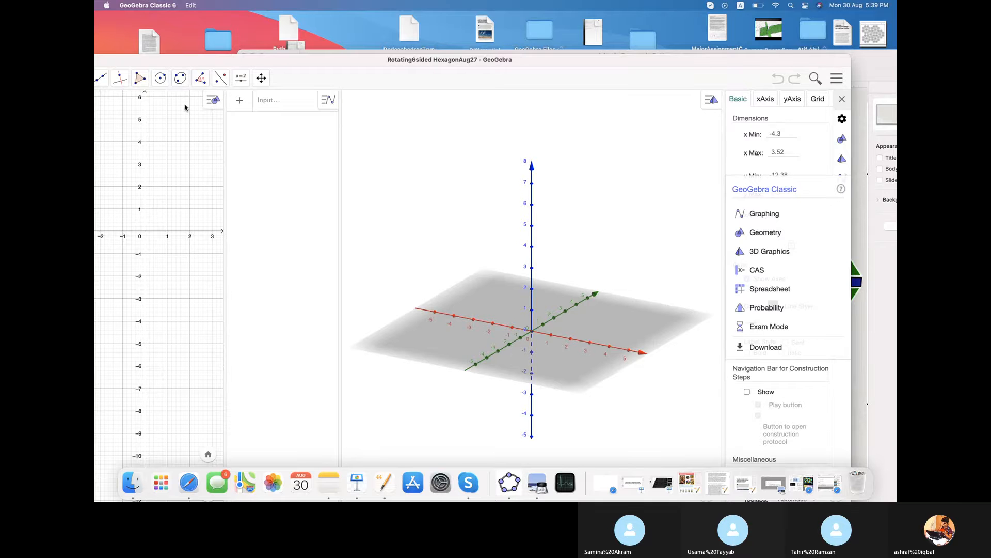
Reposition the window to reveal the full toolbar and place points A at (-2, 0, 0) and B at (2, 0, 0) on the x-axis.
left_click_drag(146, 66, 194, 61)
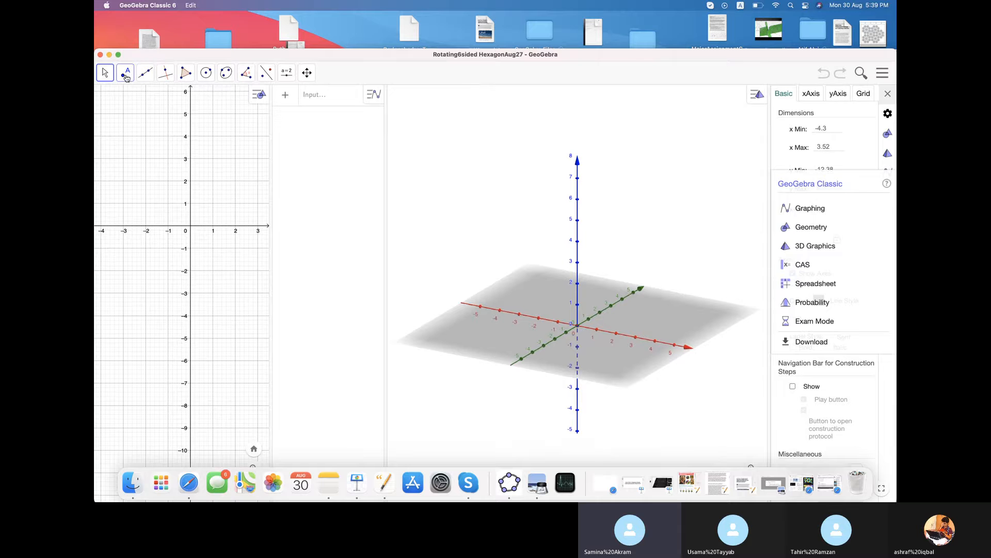
left_click(126, 73)
left_click(145, 118)
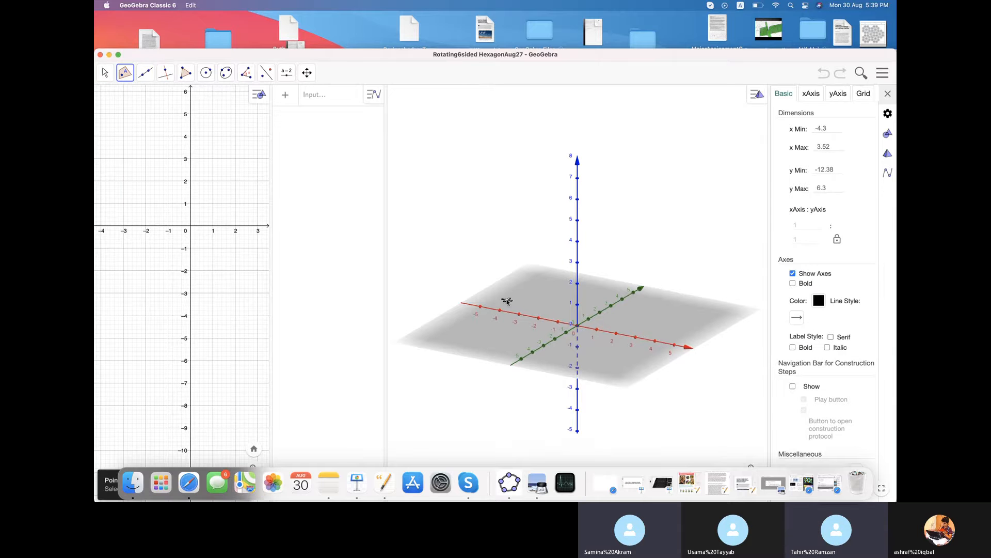
left_click(538, 319)
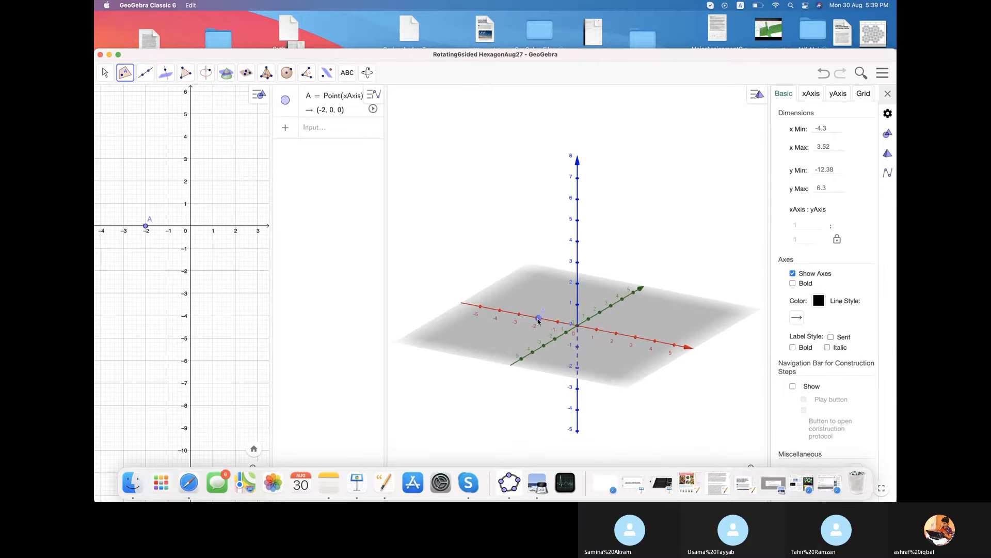
left_click(616, 335)
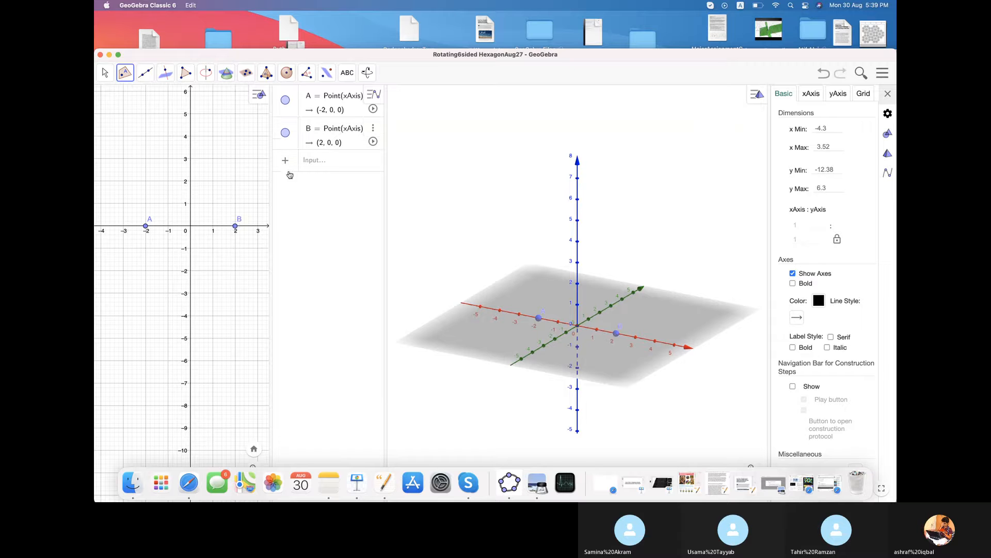
Construct a regular polygon with 8 vertices from point A to point B, and undo the stray point placed beside it.
left_click(184, 77)
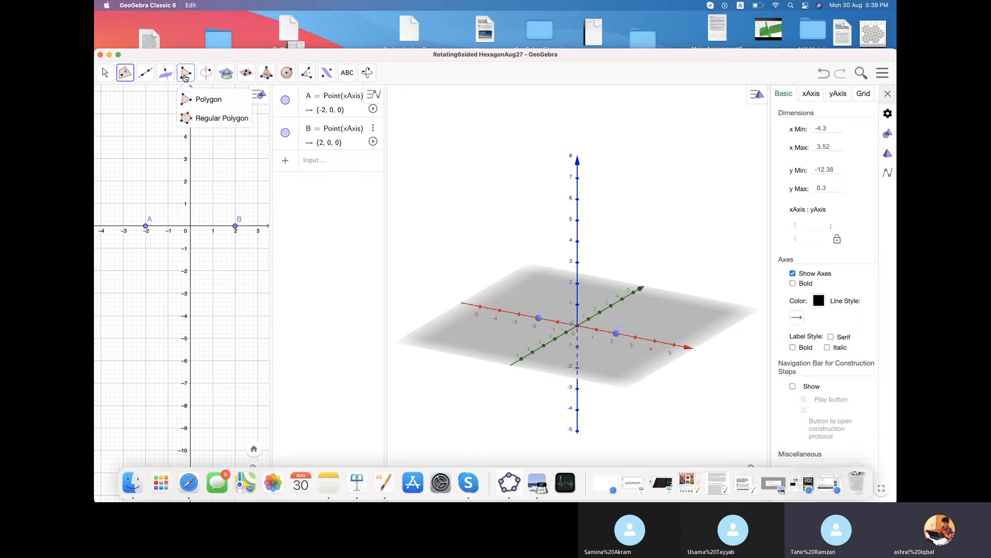
left_click(210, 122)
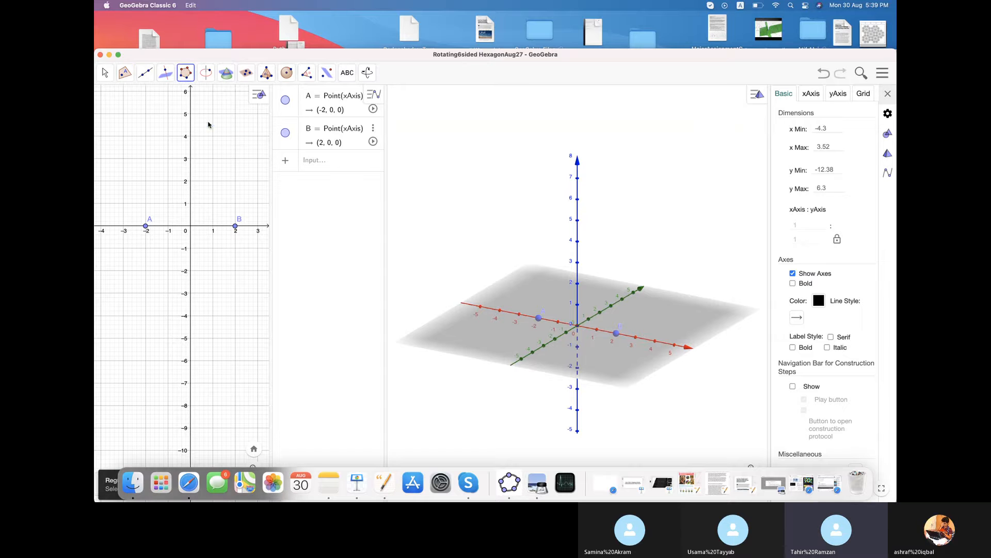
left_click(539, 319)
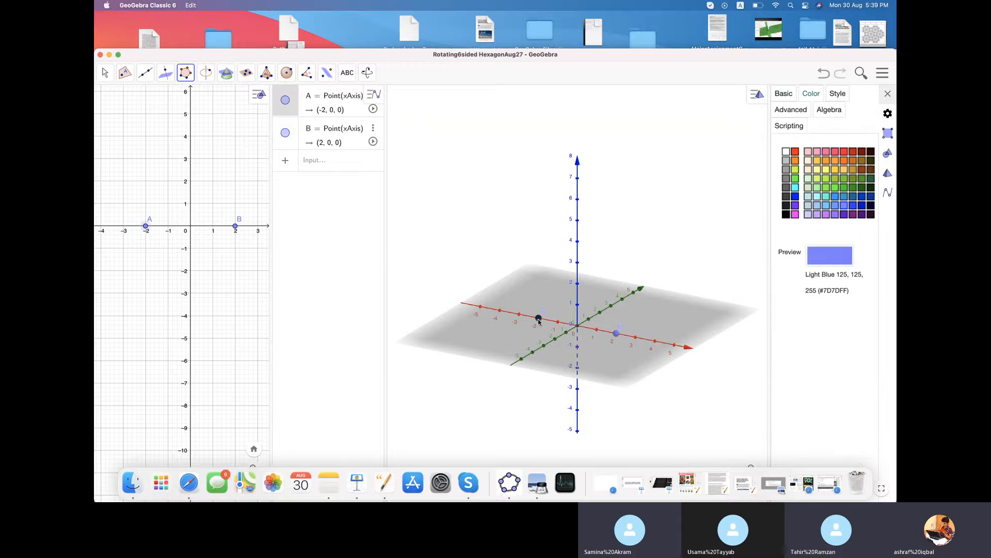
left_click(615, 335)
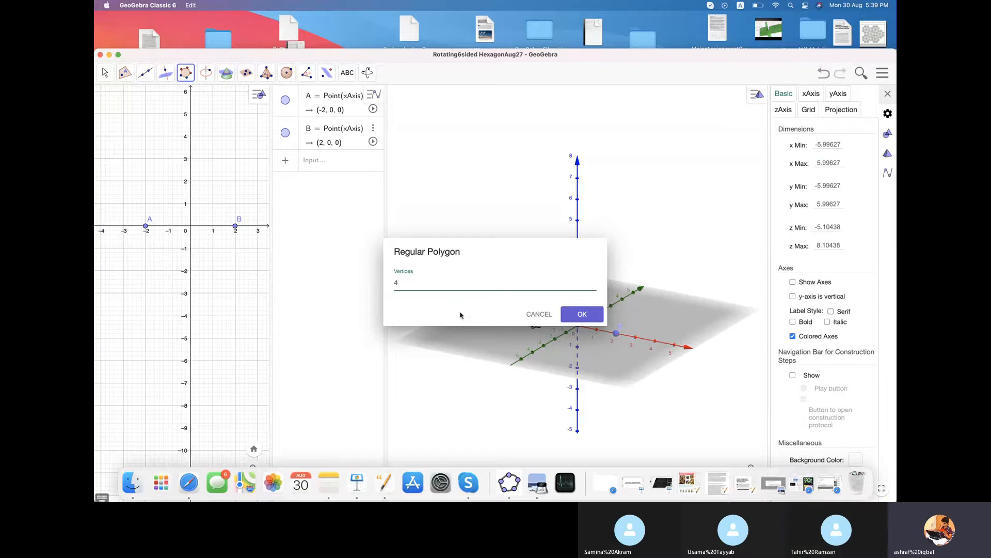
type("8")
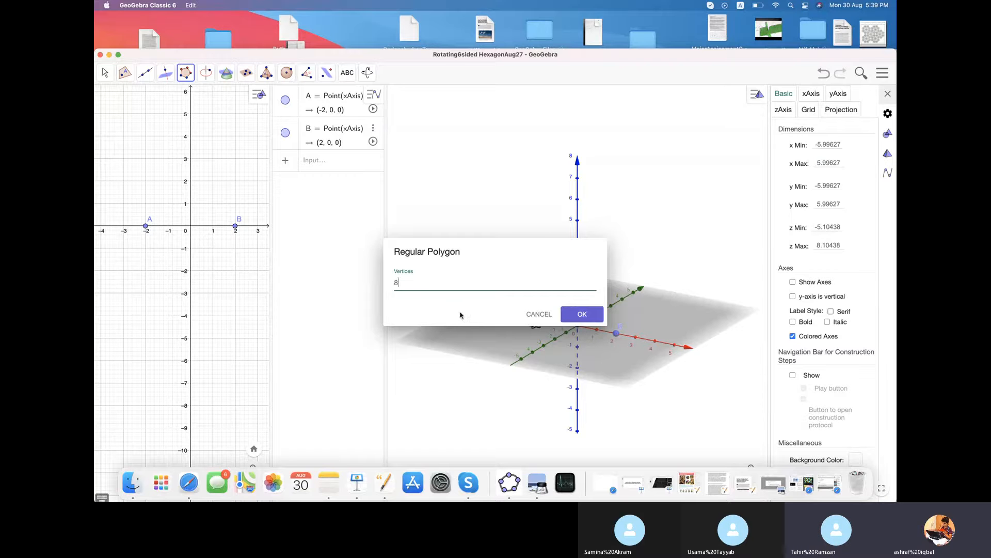
left_click(581, 315)
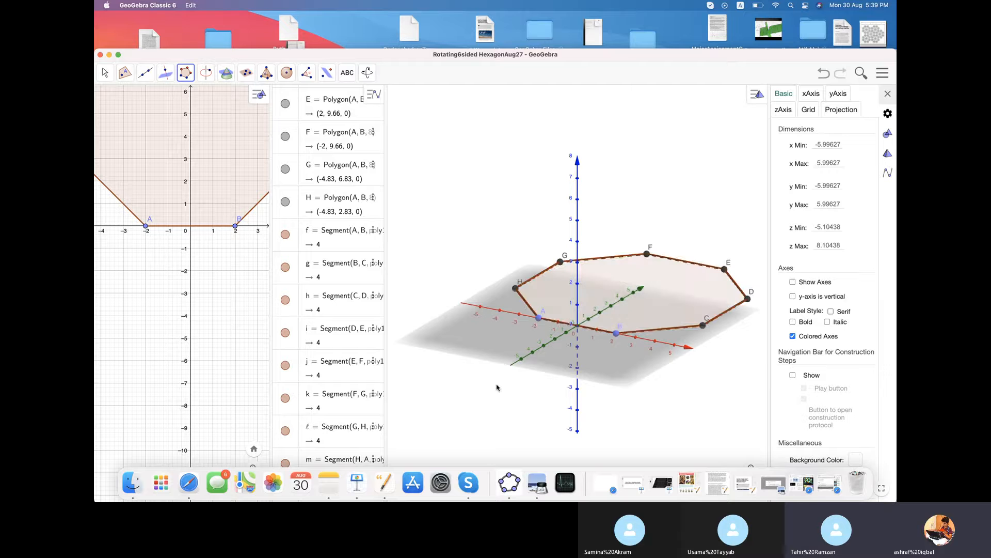
left_click(473, 349)
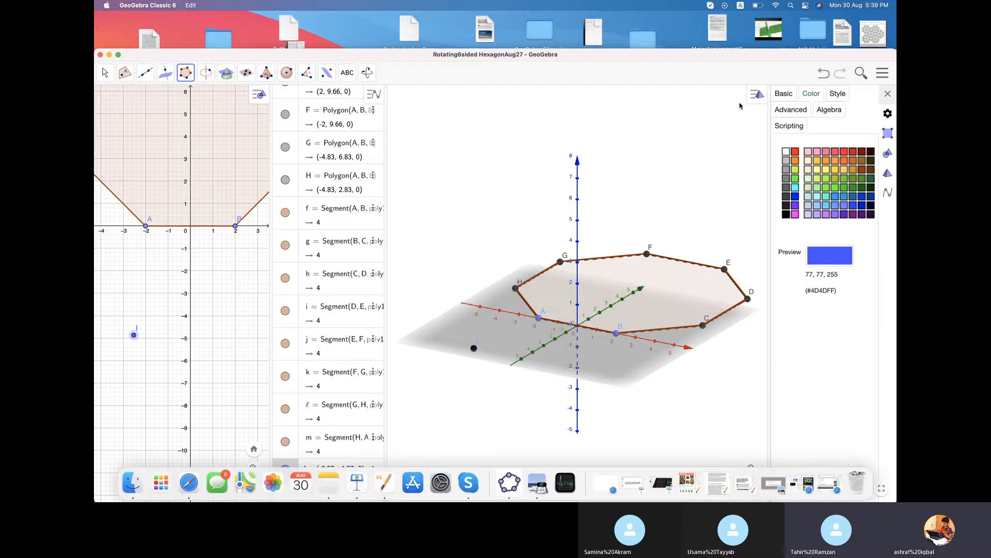
left_click(452, 154)
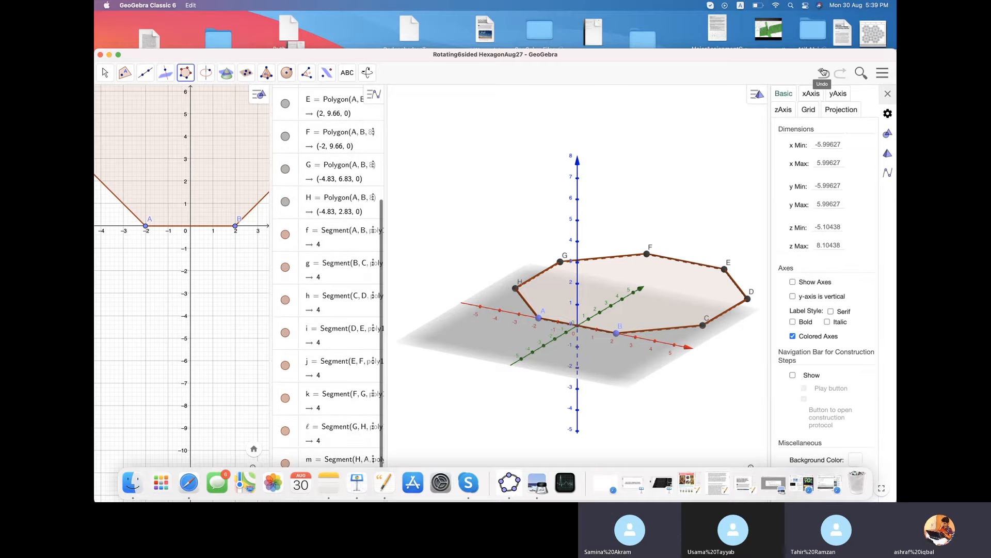
Hide the grey xy-plane in the 3D view.
left_click(105, 74)
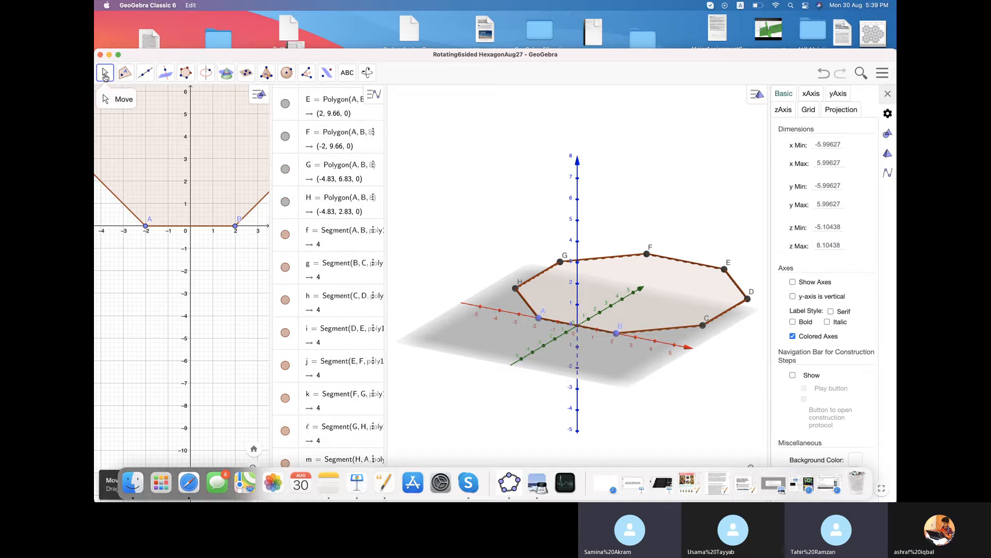
right_click(467, 340)
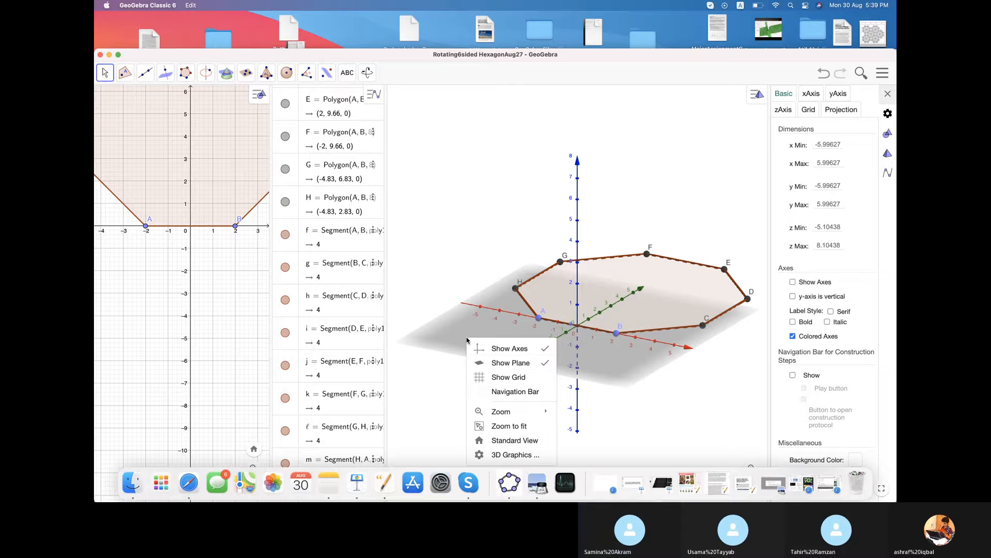
left_click(508, 363)
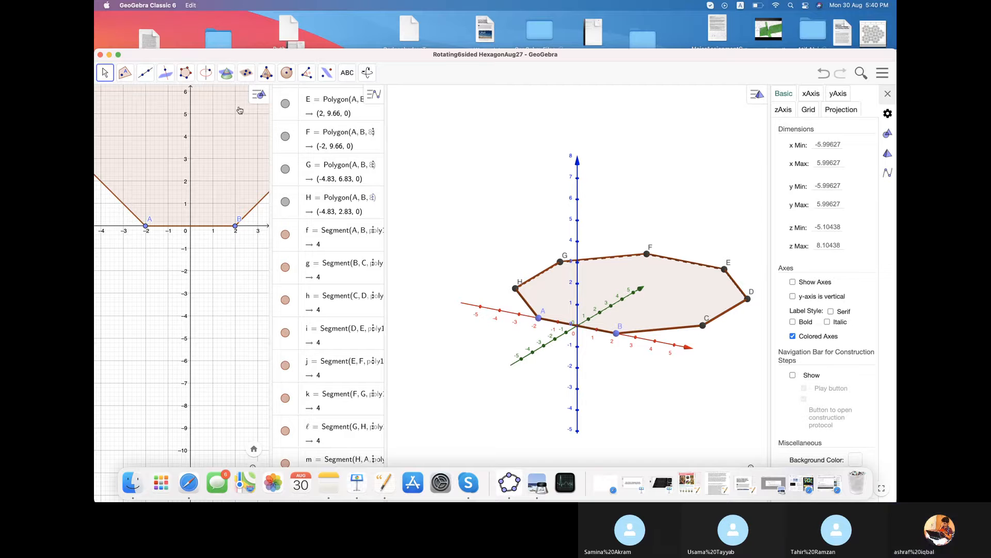
Construct a second regular polygon with 8 vertices from point C to point B, outside the first octagon.
left_click(185, 73)
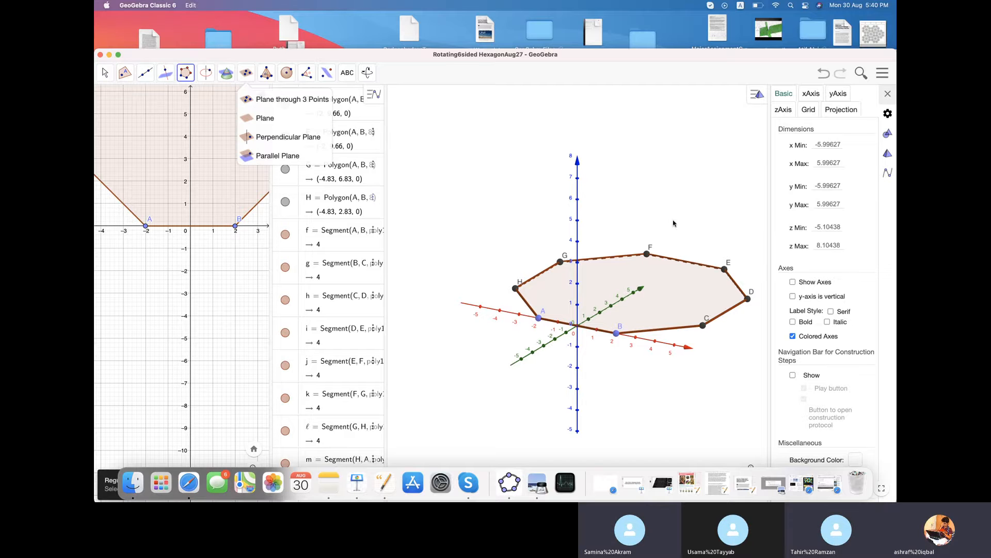
left_click(703, 326)
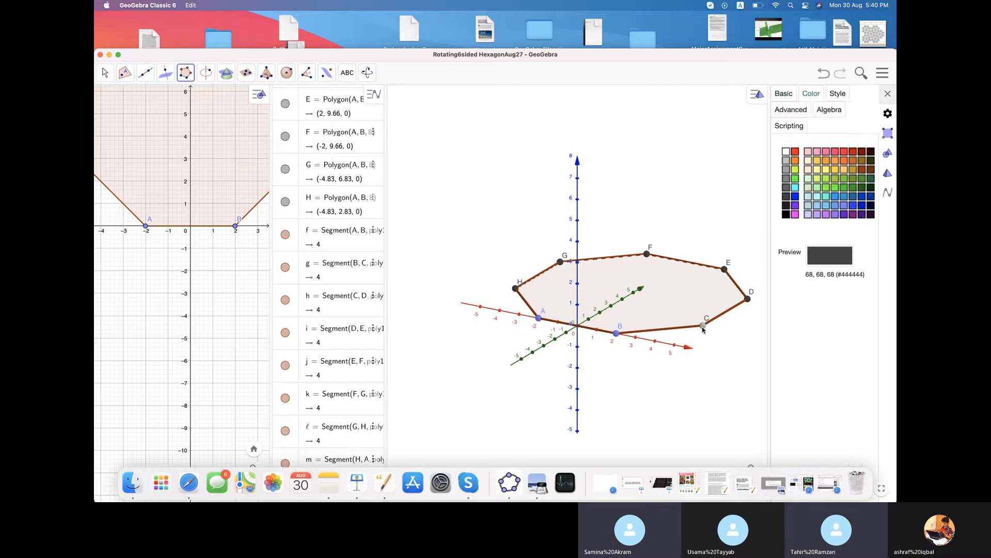
left_click(616, 333)
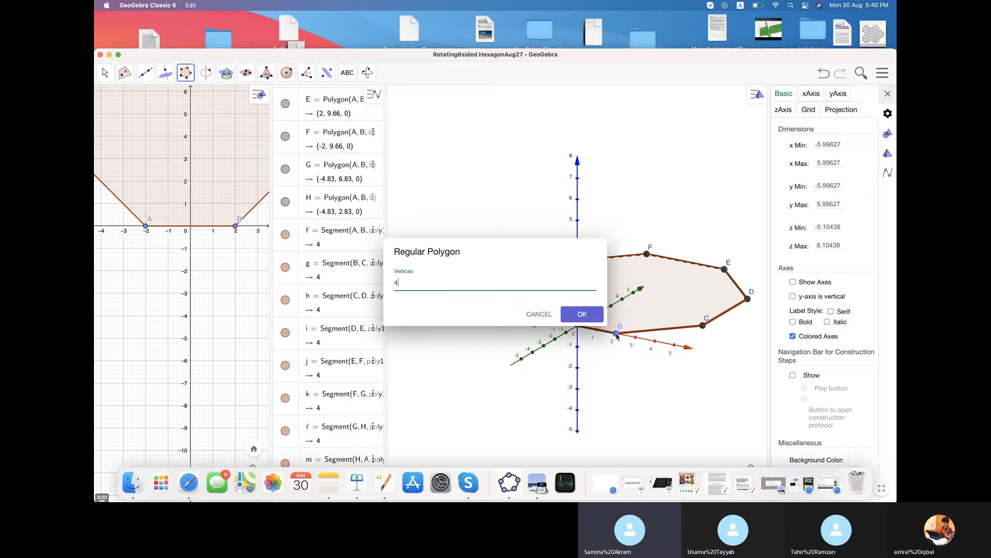
key("BackSpace")
left_click(585, 316)
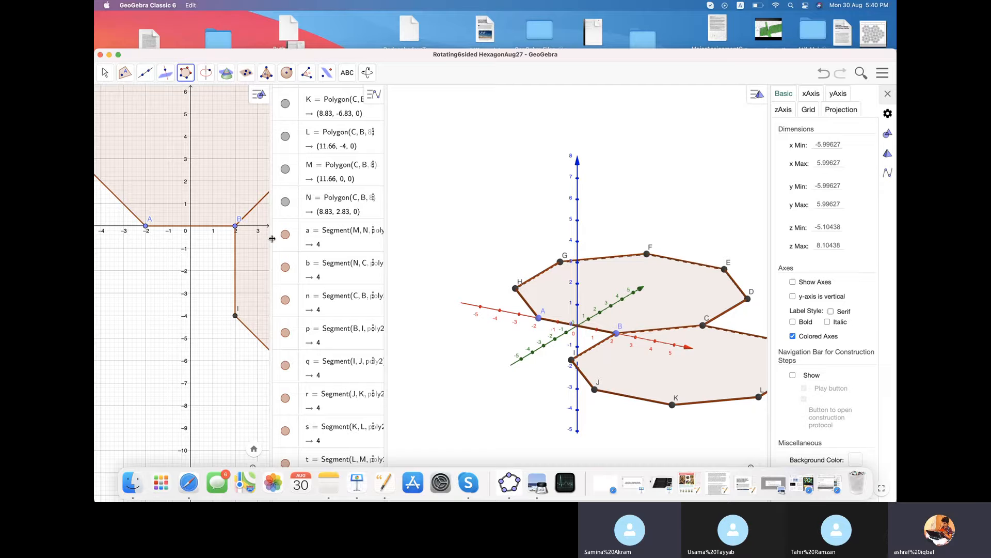
Widen the 3D view and construct a third regular polygon with 8 vertices from point A to point H.
left_click_drag(272, 238, 251, 247)
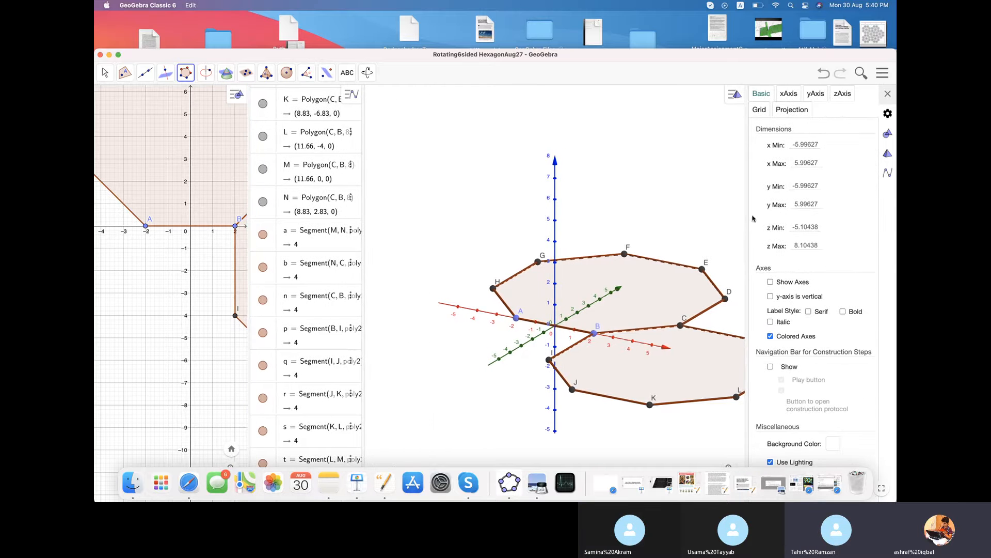
left_click_drag(747, 216, 813, 216)
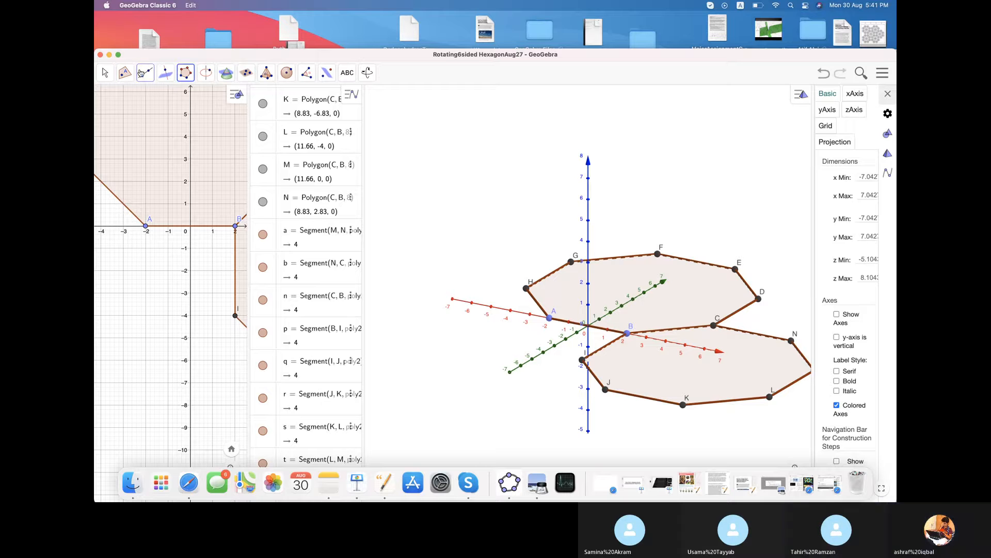
left_click(189, 76)
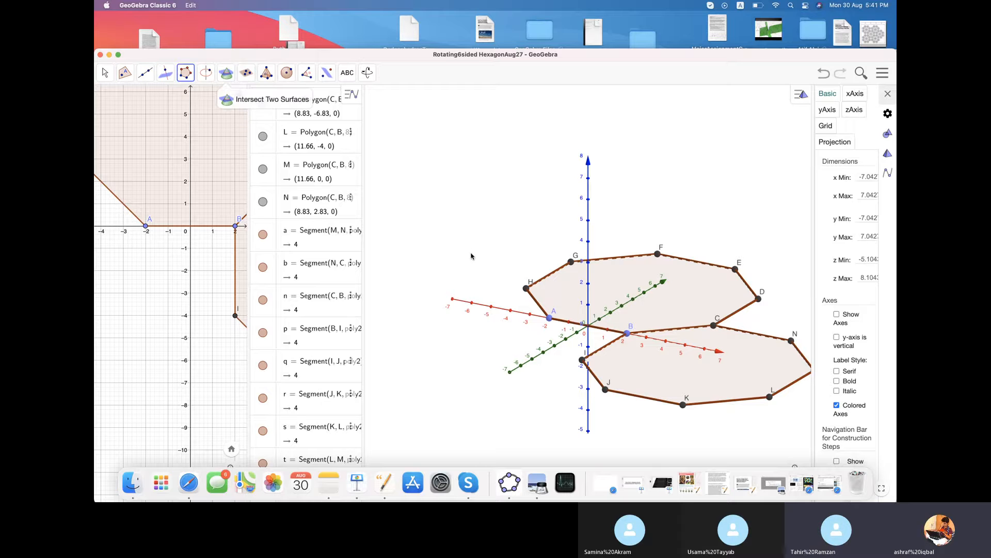
left_click(549, 320)
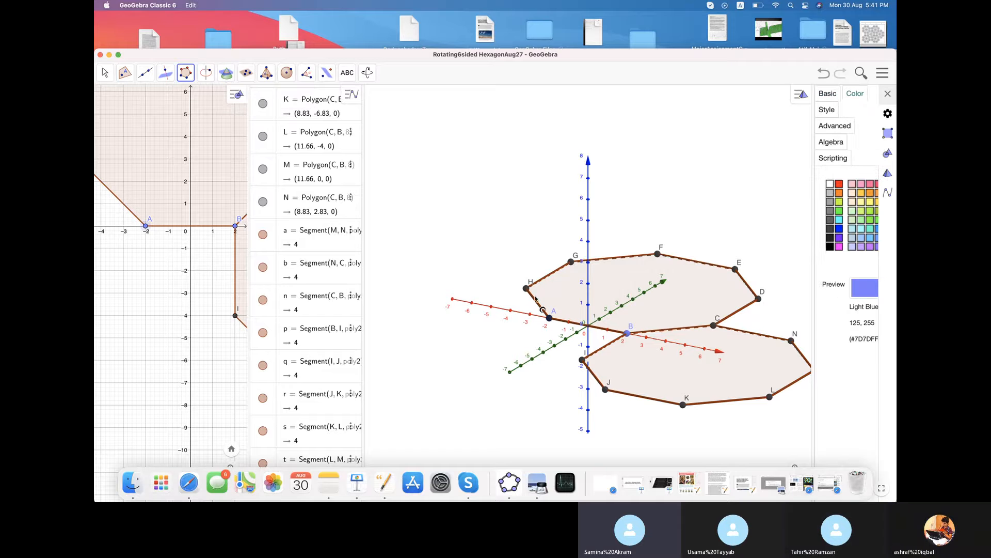
left_click(526, 288)
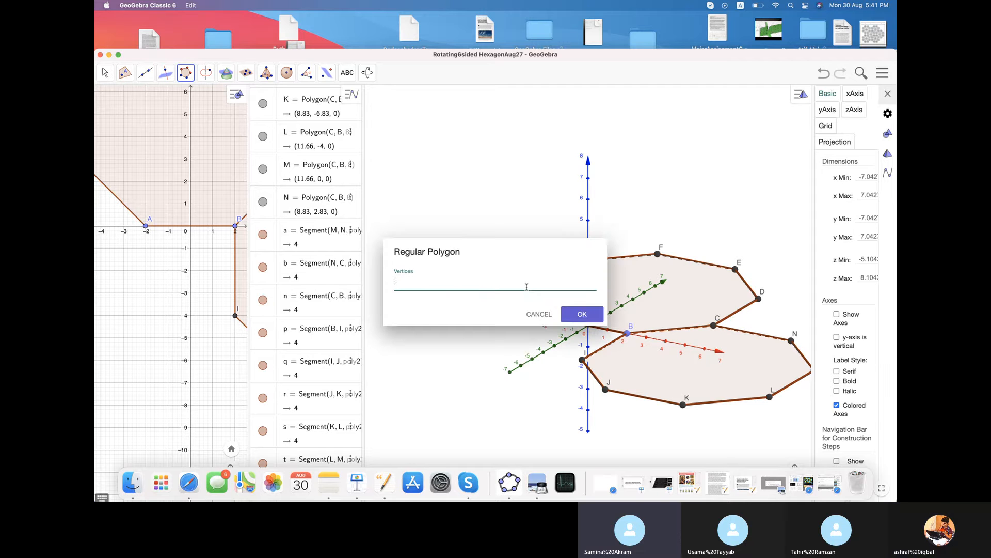
left_click(589, 316)
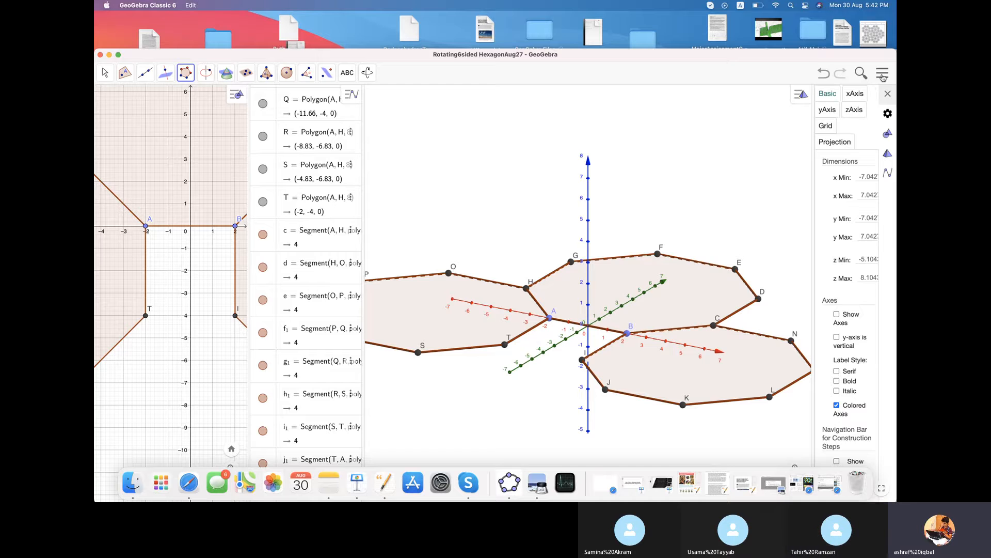
Open the file "Rotating the sides of DodecagedronAugust282ARTSecond" for editing without saving the octagon construction.
left_click(883, 75)
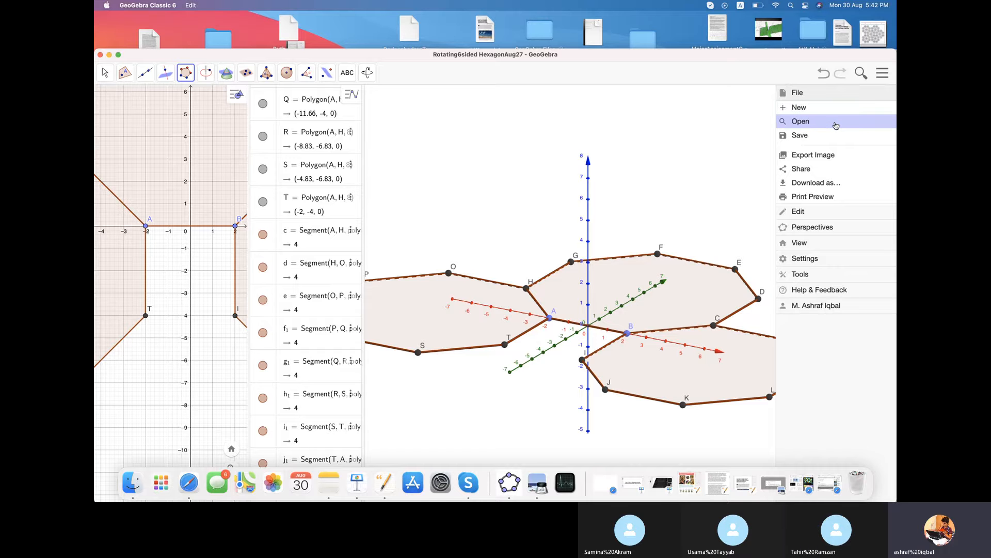
left_click(836, 124)
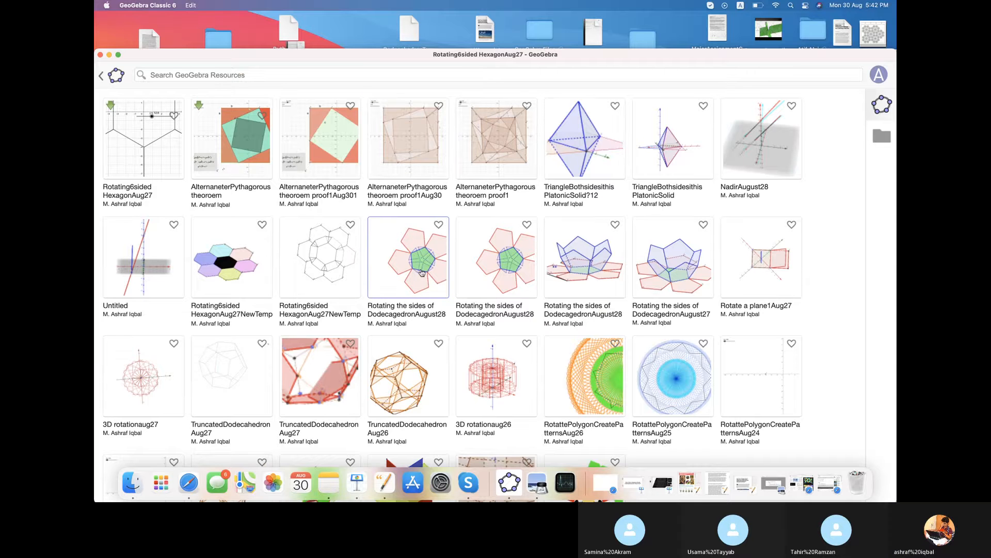
left_click(421, 272)
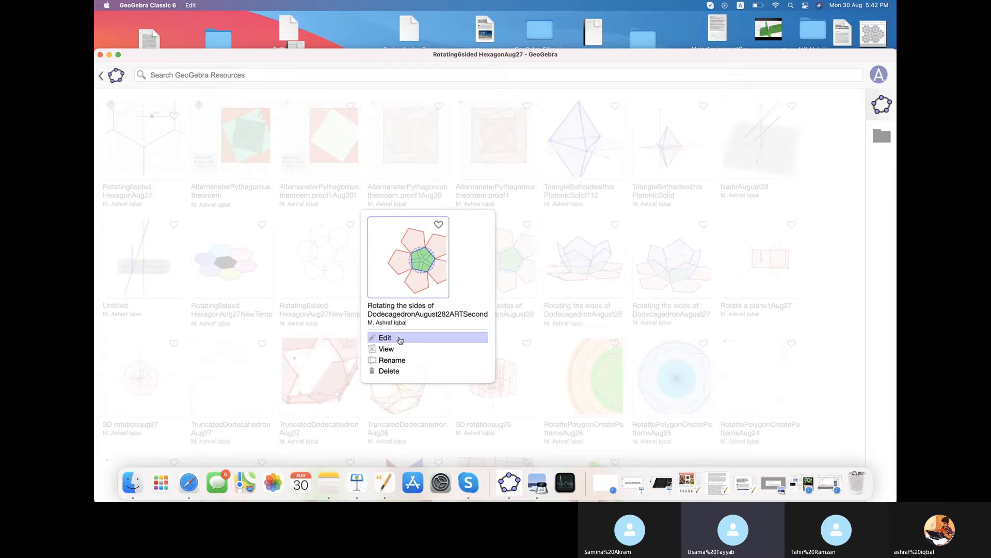
left_click(399, 338)
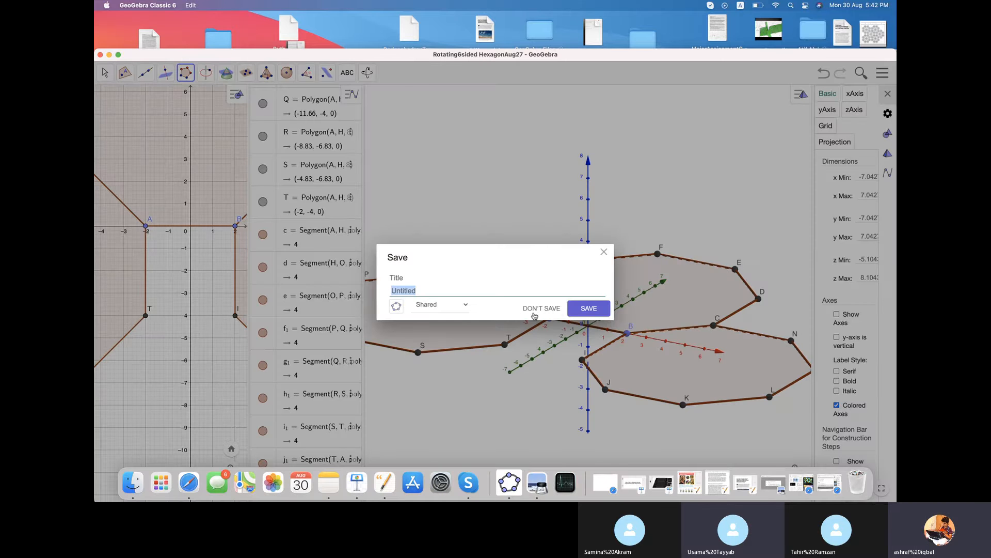
left_click(539, 310)
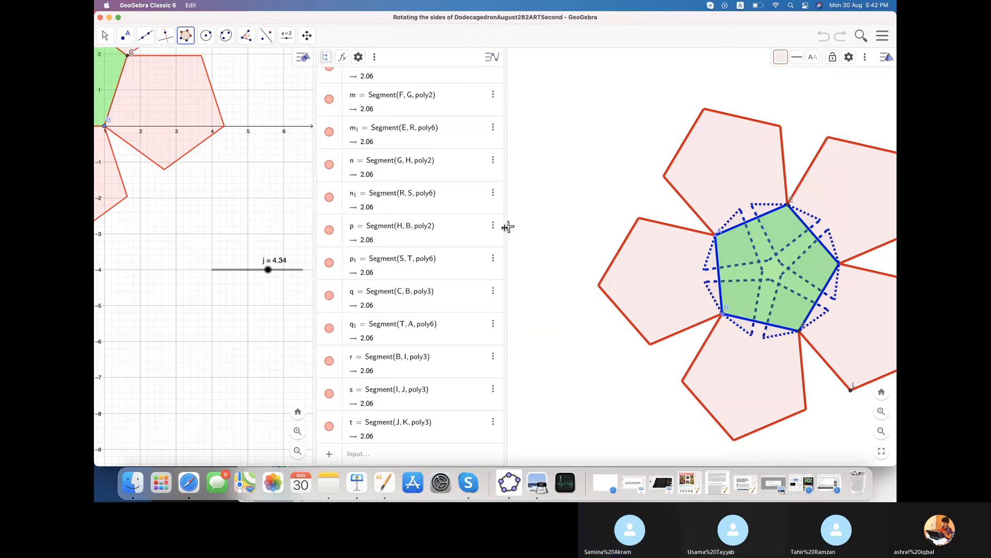
Narrow the Algebra view to enlarge the 3D view and set slider j to 5.6 to rotate the side pentagons.
left_click_drag(507, 227, 448, 227)
left_click_drag(372, 228, 367, 229)
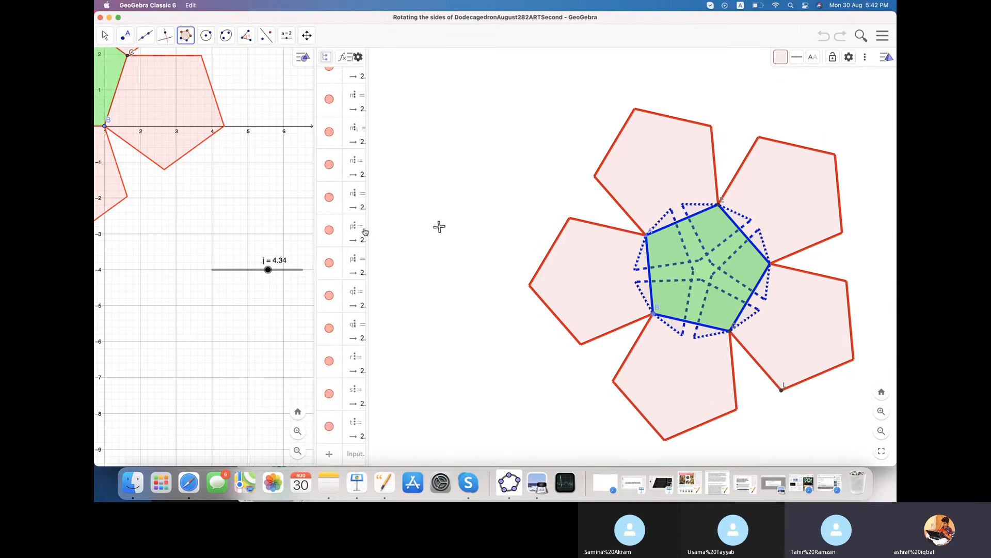
key("Escape")
mouse_move(267, 270)
left_mouse_down()
mouse_move(250, 271)
mouse_move(284, 274)
left_mouse_up()
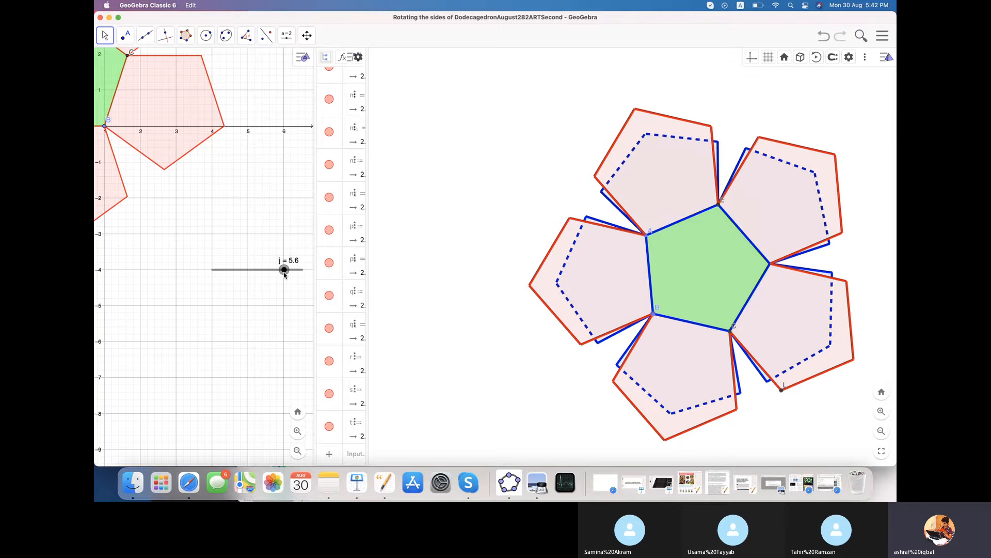
Set slider j to 5.18 and orbit the 3D view to see the folded pentagons edge-on from the side.
left_click(456, 360)
left_click_drag(457, 359, 417, 289)
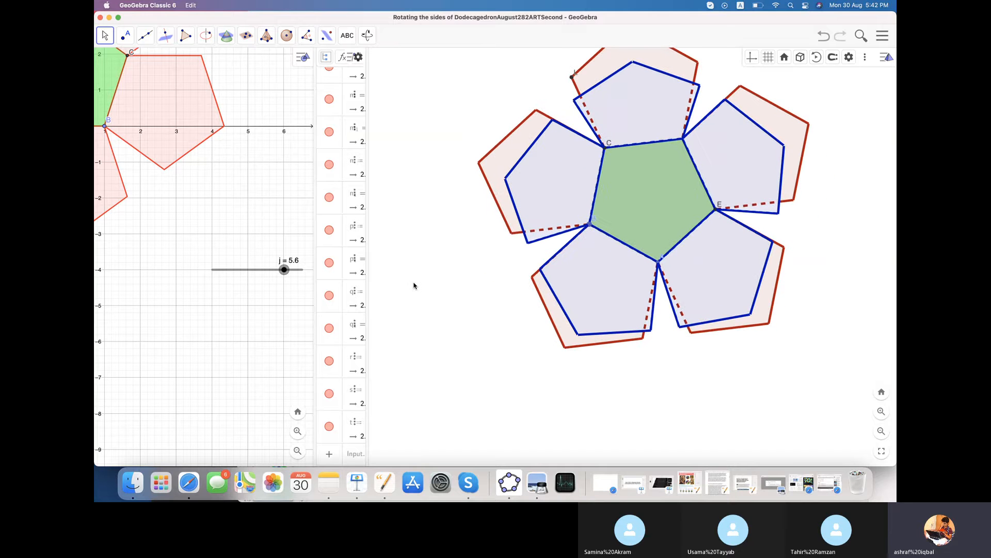
left_click_drag(281, 274, 278, 272)
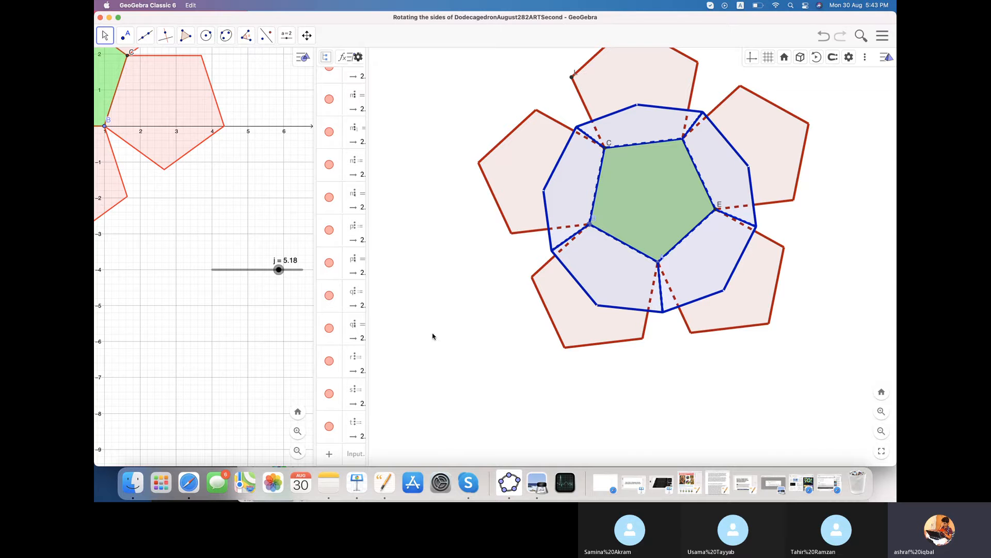
left_click_drag(432, 337, 450, 372)
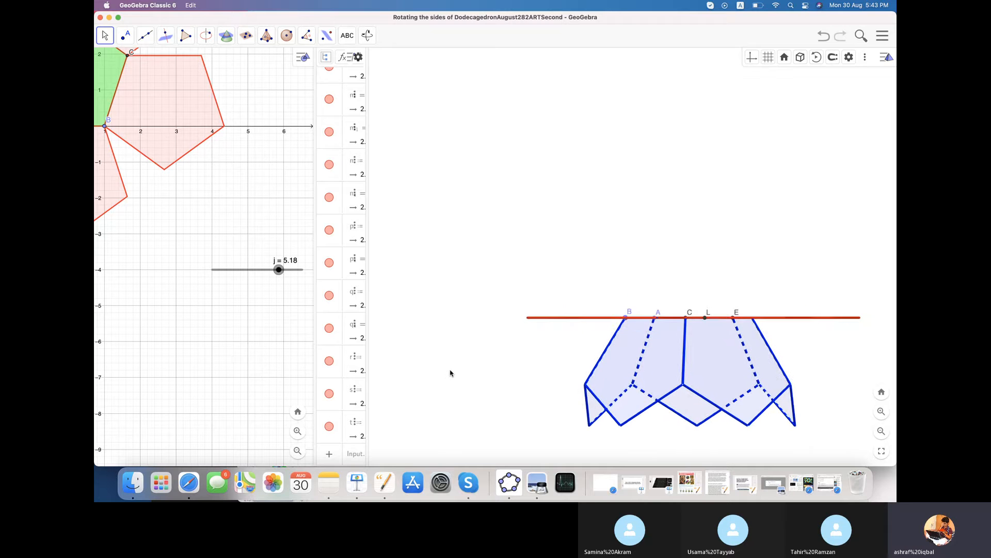
Orbit the 3D view to a tilted view, then switch to Keynote and review the hexagonal pattern slides 208 and 210 to 213.
left_click_drag(450, 370, 420, 356)
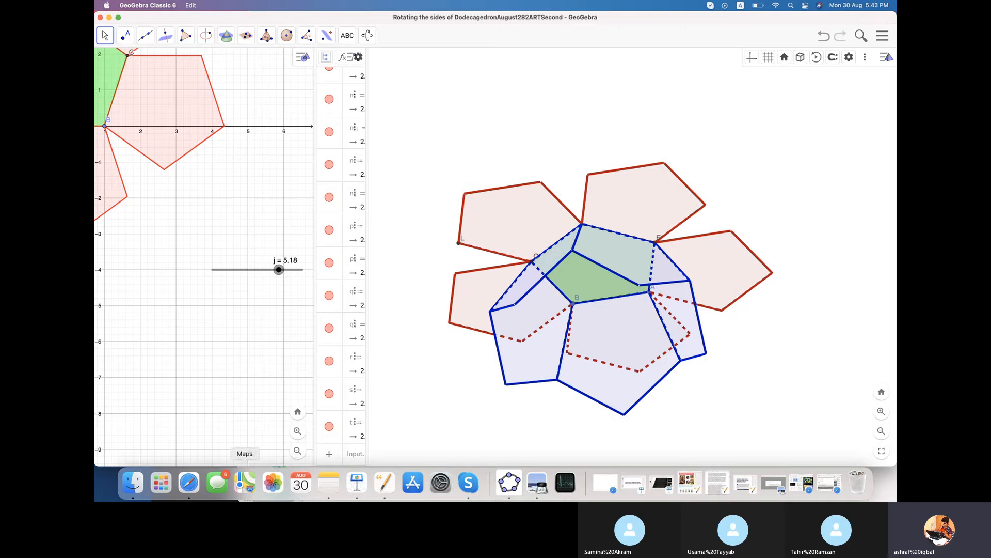
left_click(358, 481)
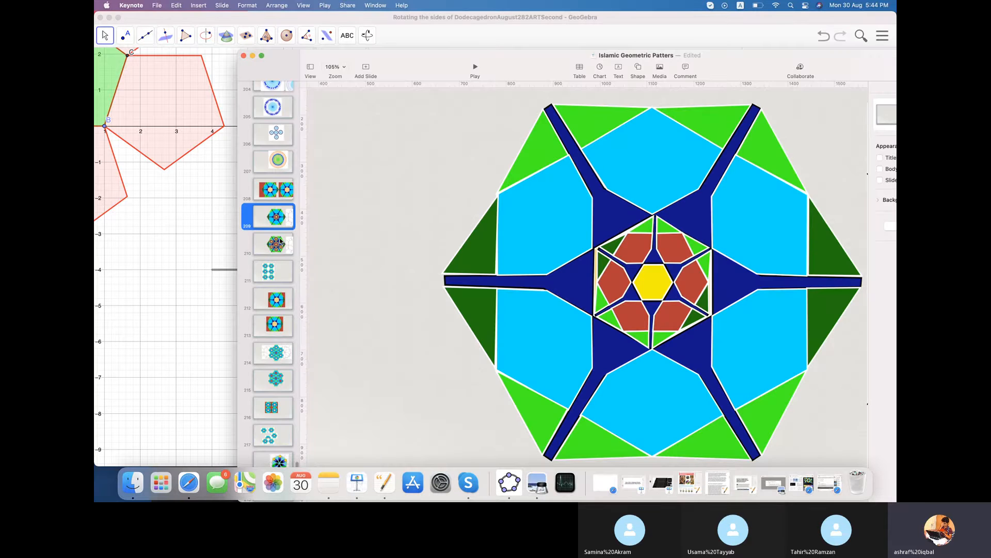
left_click(279, 195)
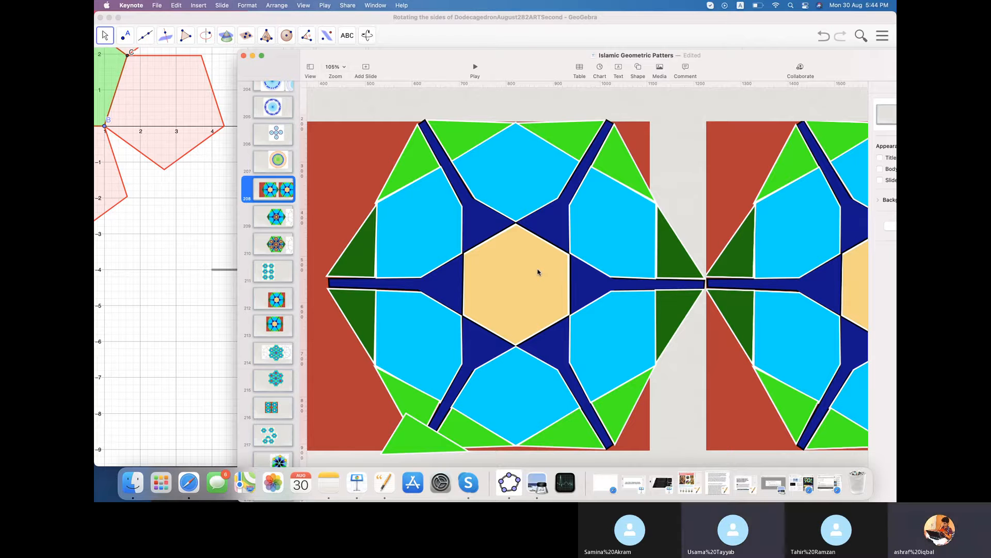
left_click(278, 250)
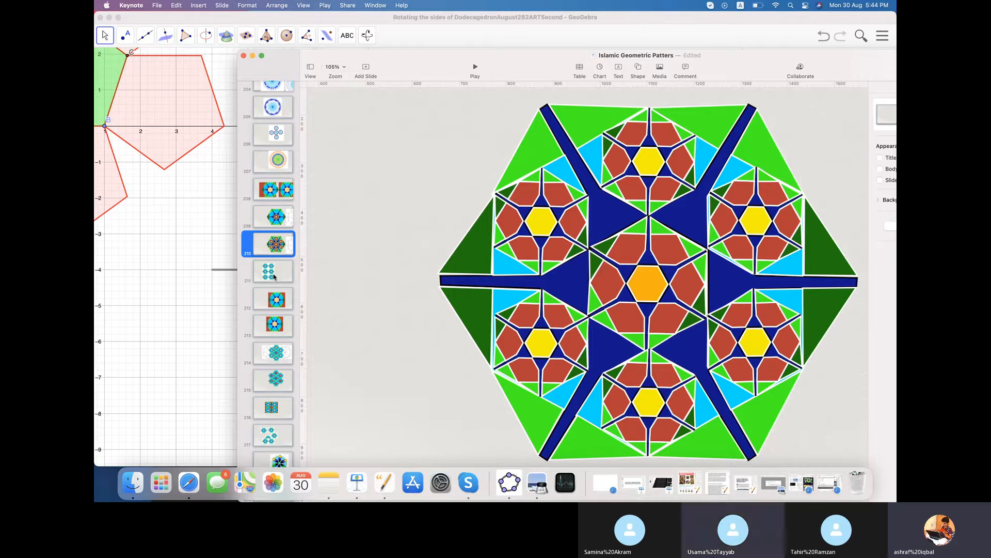
left_click(274, 278)
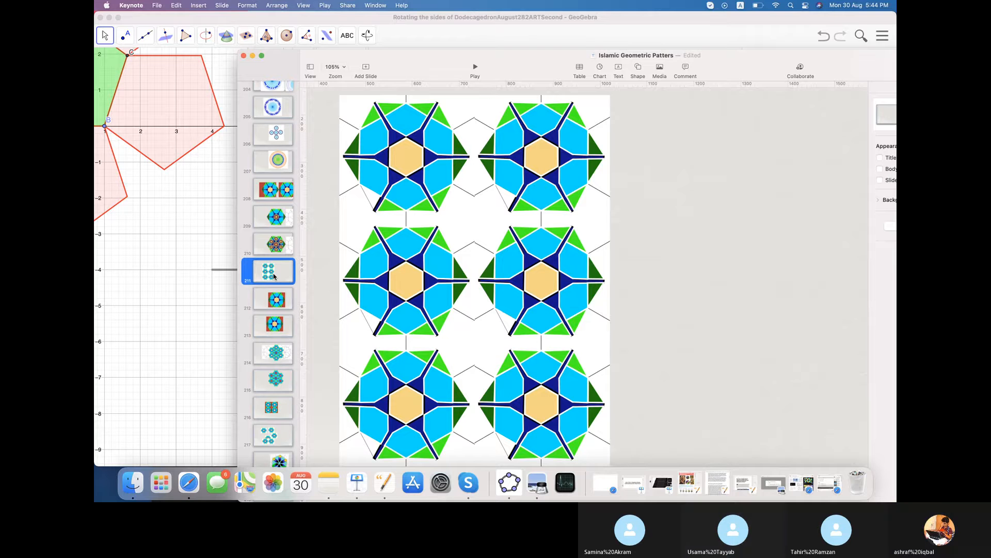
left_click(280, 303)
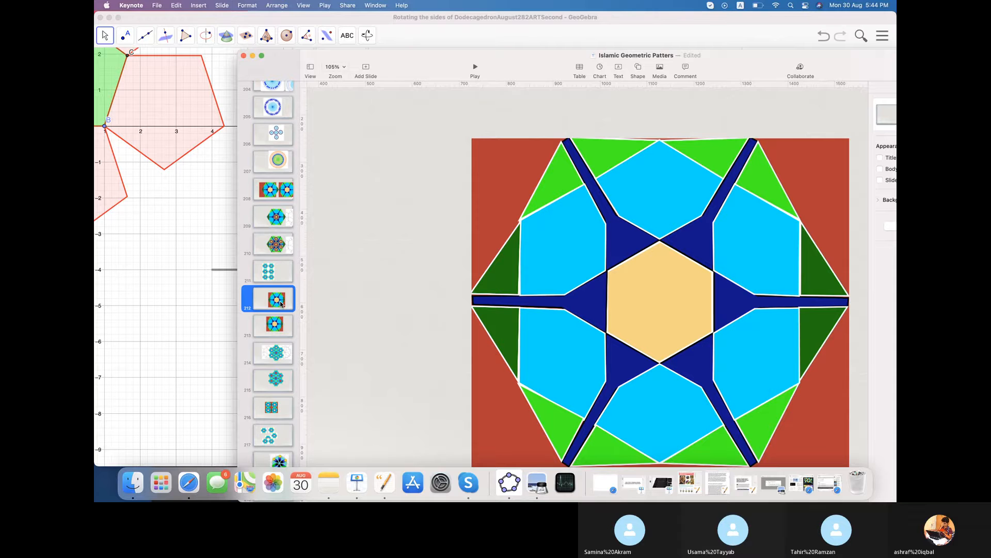
left_click(282, 326)
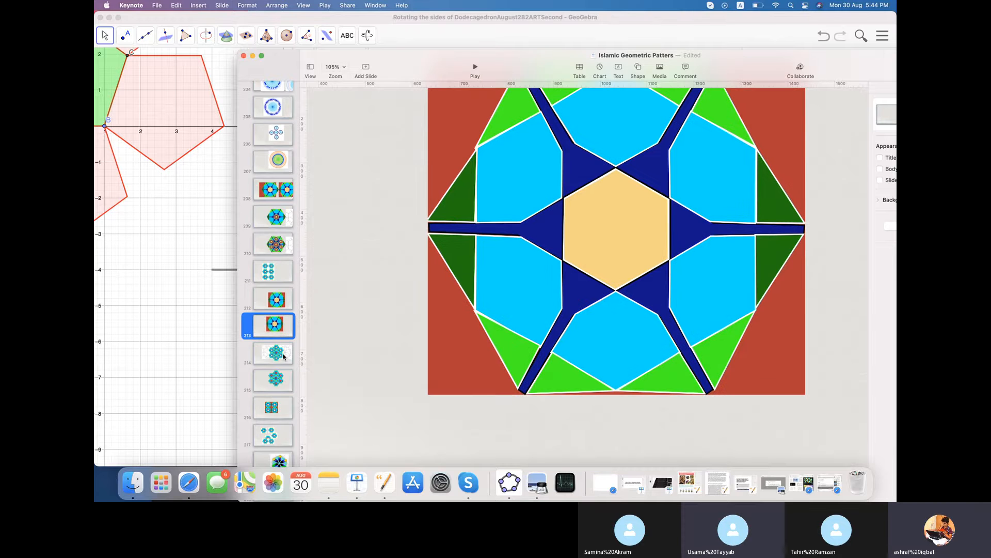
On slide 214, move the hexagon line drawing behind the coloured pattern further left and slightly up.
left_click(284, 356)
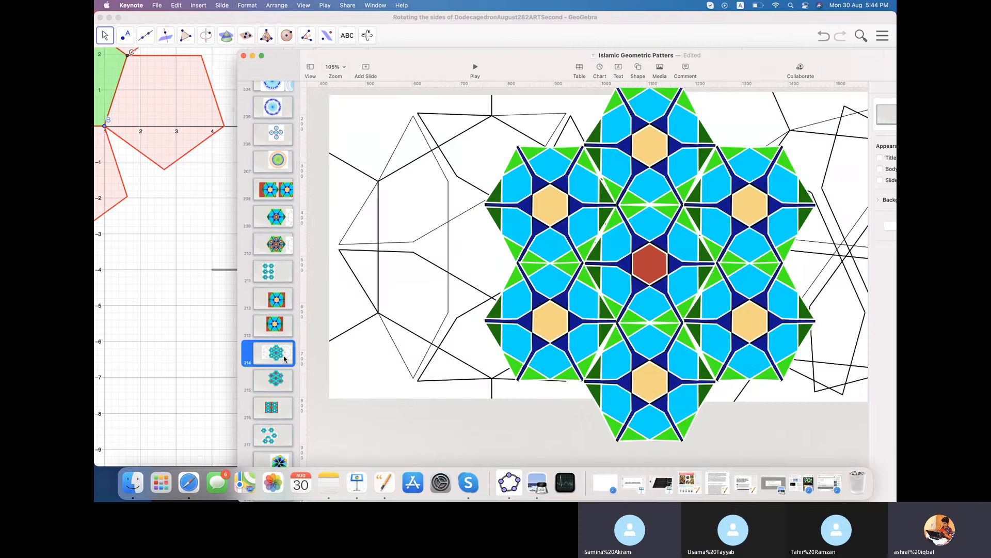
mouse_move(462, 247)
left_mouse_down()
mouse_move(380, 249)
mouse_move(336, 284)
mouse_move(391, 281)
mouse_move(356, 252)
mouse_move(409, 268)
left_mouse_up()
left_click_drag(343, 265, 399, 231)
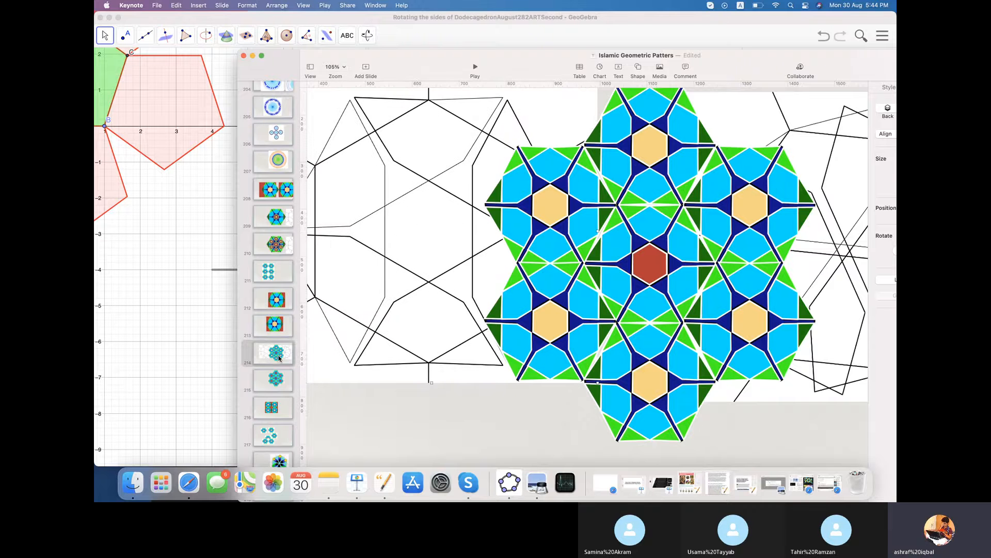
On slide 215, move the pattern of seven hexagonal motifs left and down so the whole group fits in view.
left_click(277, 382)
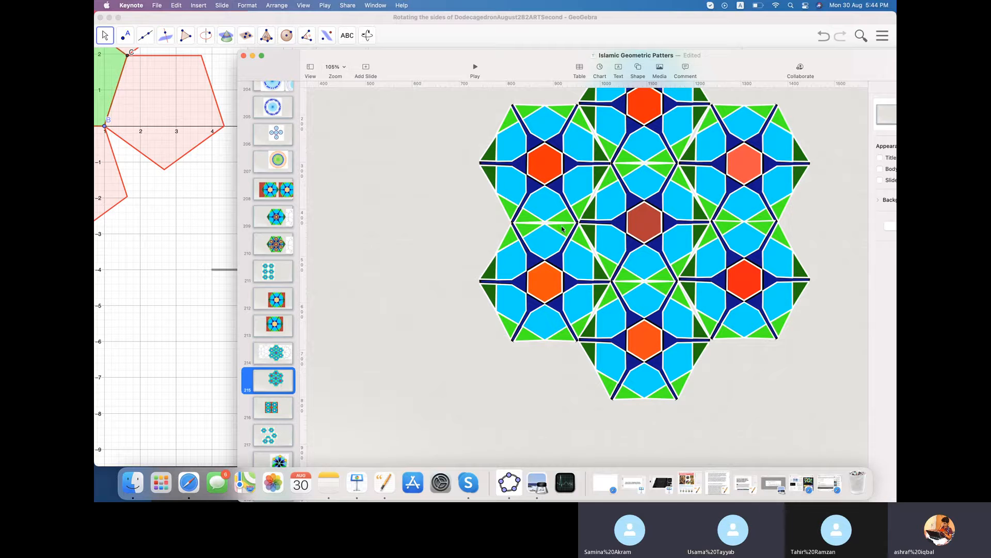
left_click(573, 194)
left_click_drag(574, 194, 509, 236)
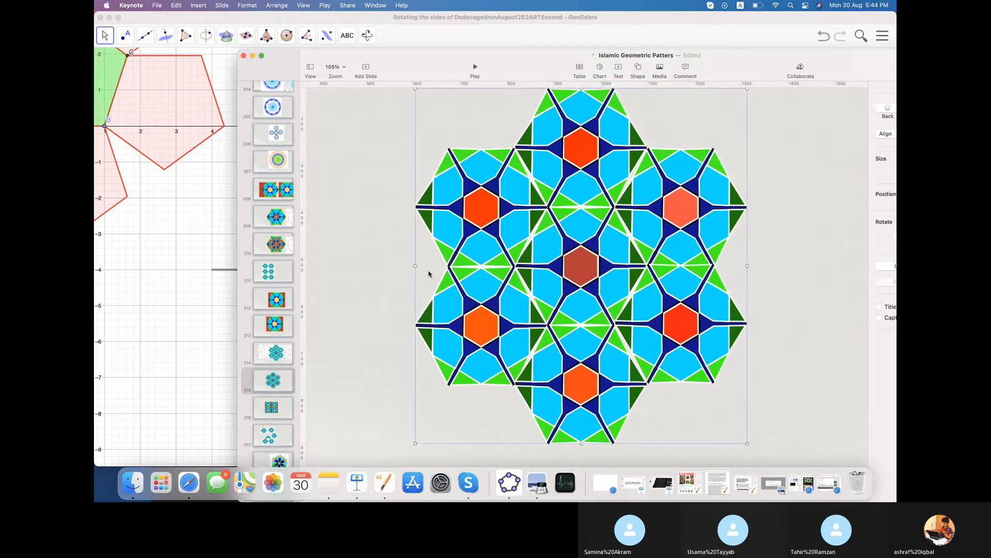
View slide 216, then on slide 218 shift the line drawing behind the star motif slightly left.
left_click(277, 415)
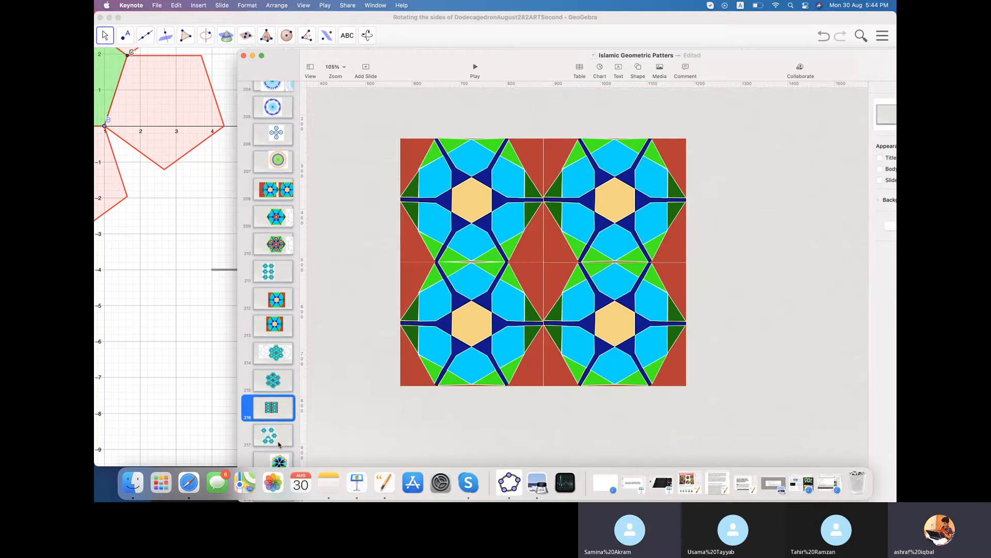
scroll(279, 444, "down", 3)
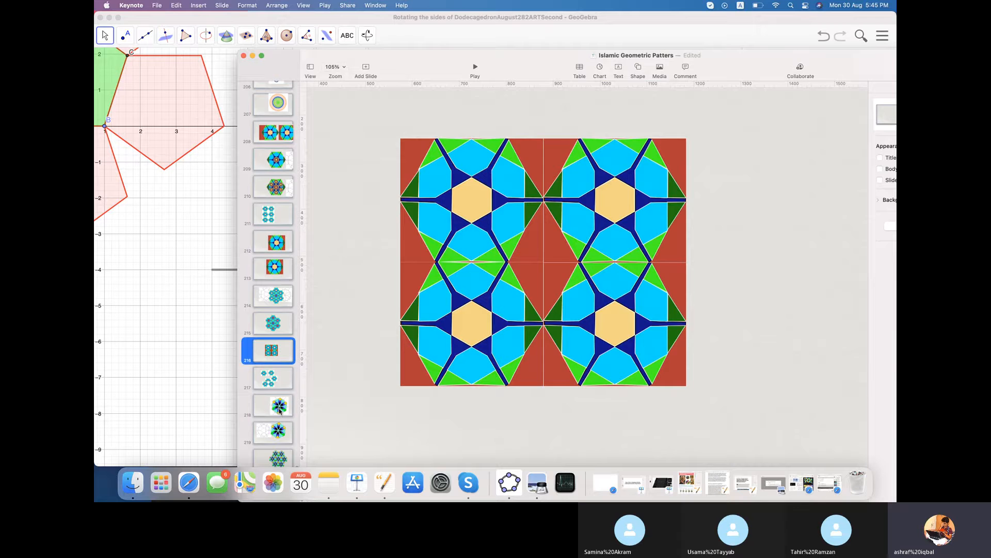
left_click(280, 408)
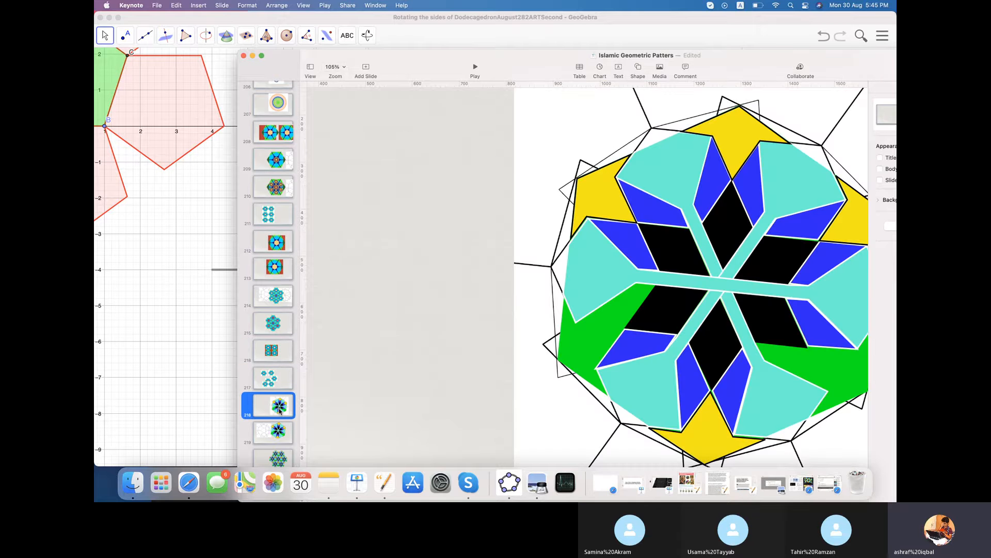
left_click(527, 324)
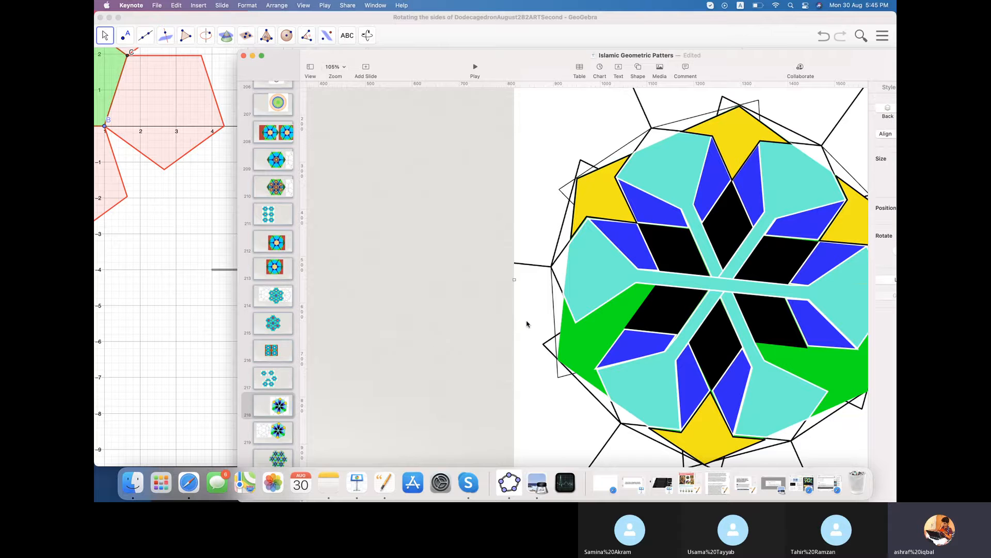
left_click_drag(527, 324, 512, 325)
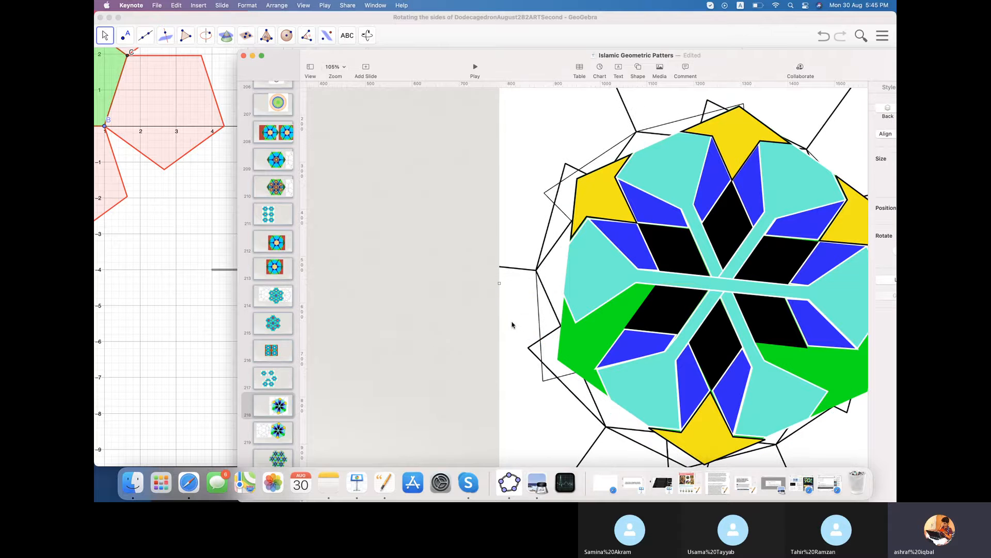
Group all shapes of slide 218's star motif with the line drawing and move the group to x 760 pt, y 99 pt.
scroll(512, 325, "right", 3)
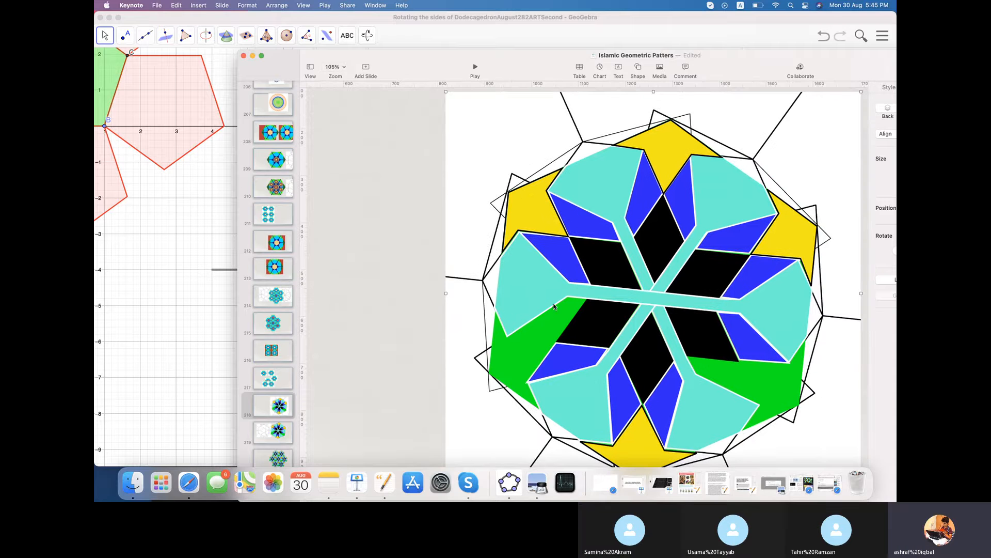
left_click(414, 208)
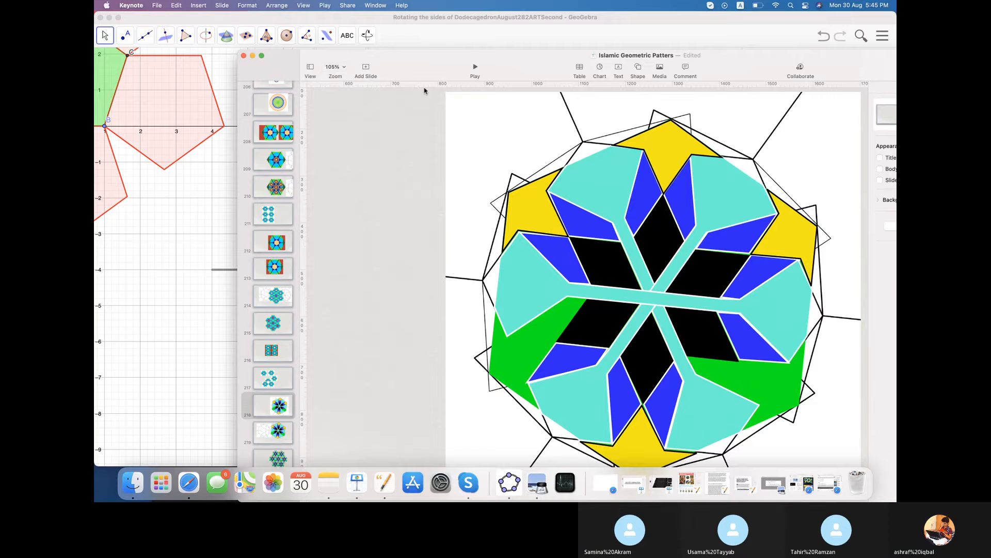
left_click_drag(425, 91, 849, 471)
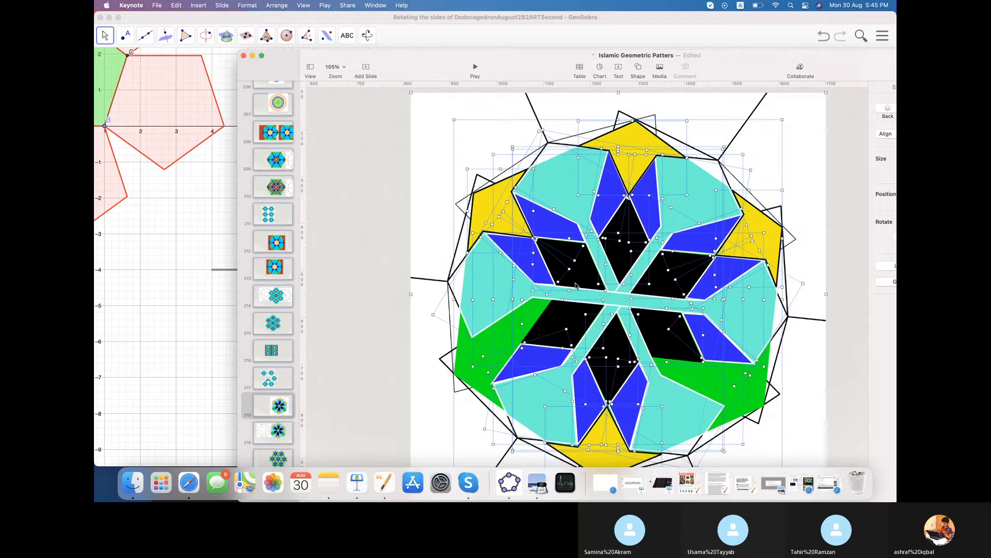
left_click(277, 6)
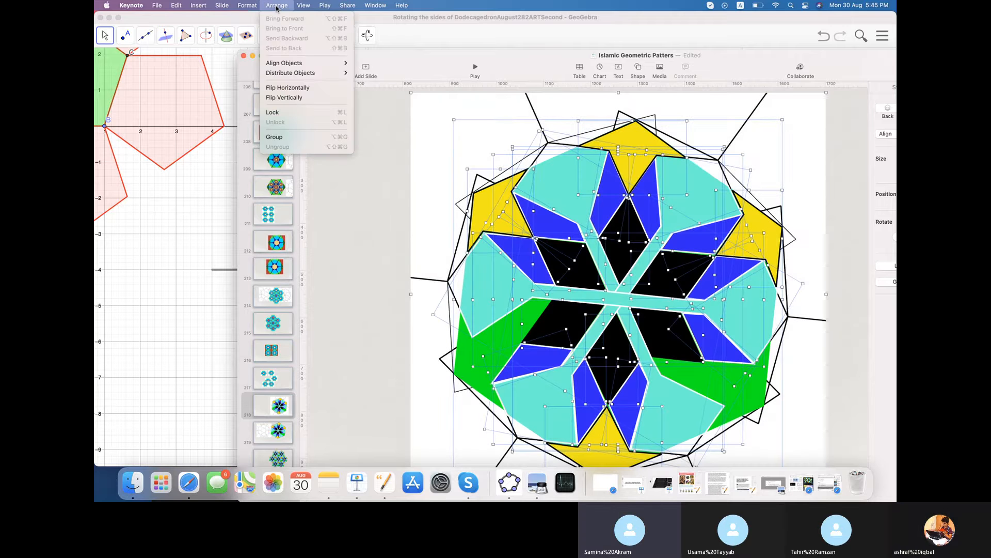
left_click(282, 137)
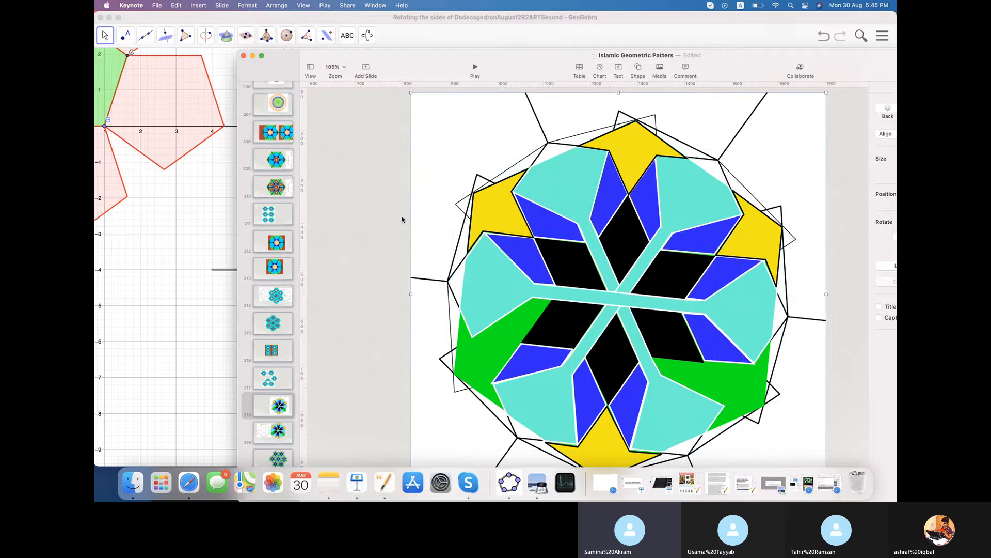
left_click_drag(443, 238, 419, 230)
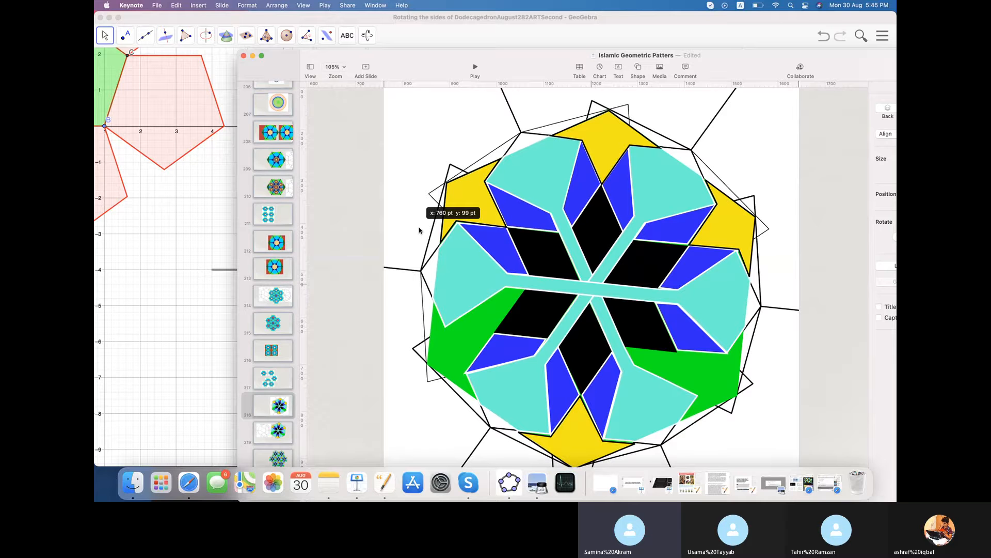
left_click_drag(419, 231, 419, 231)
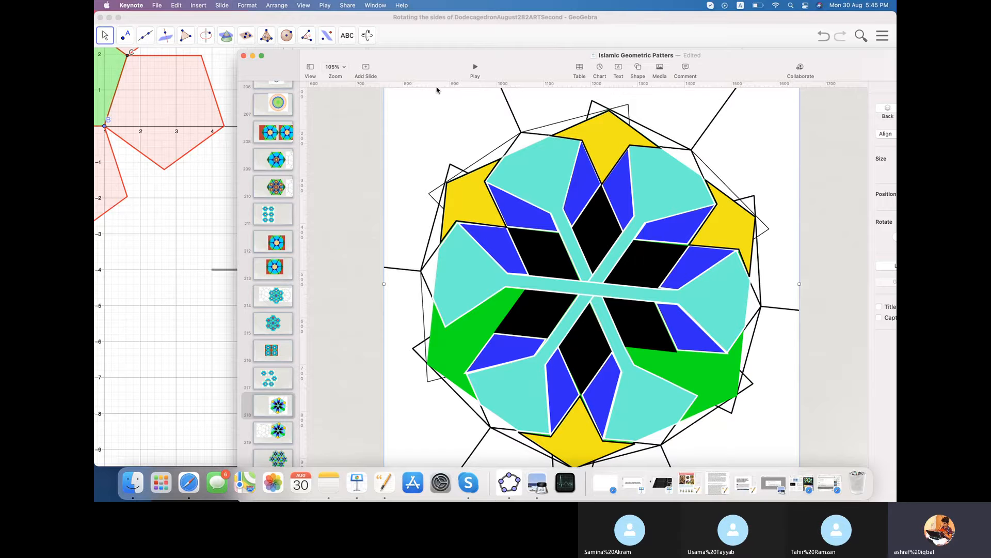
Switch to GeoGebra and look through the saved constructions, then return to the dodecahedron construction without opening another.
left_click(436, 38)
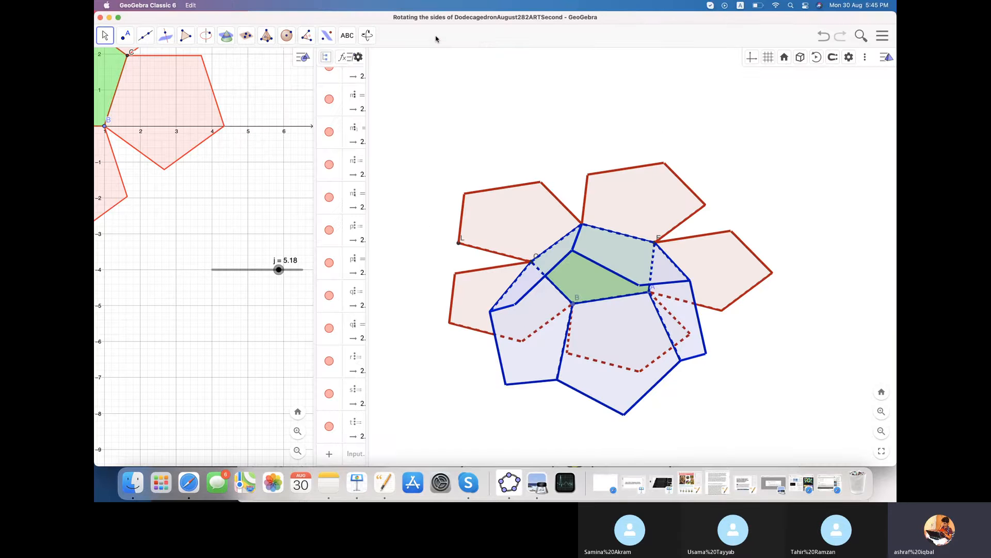
left_click(882, 39)
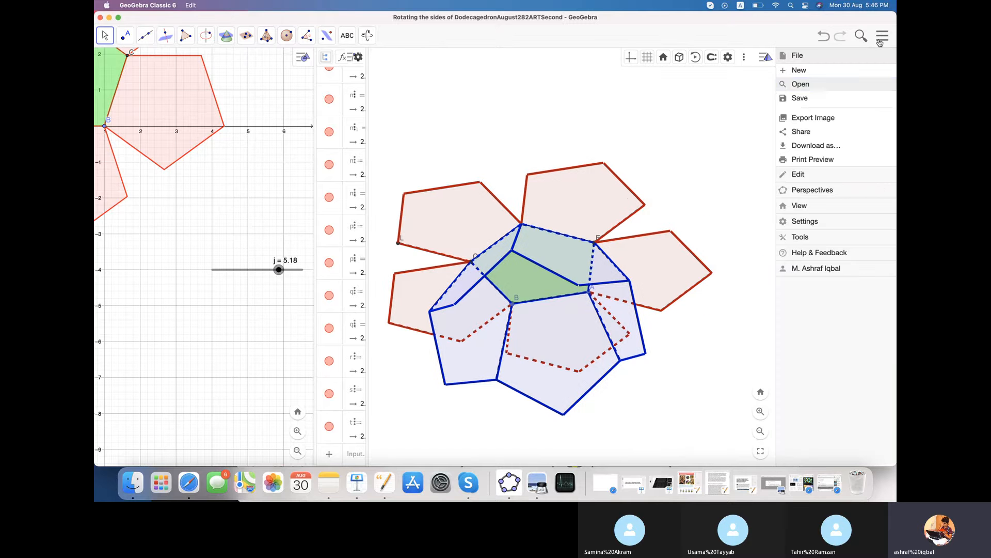
left_click(833, 87)
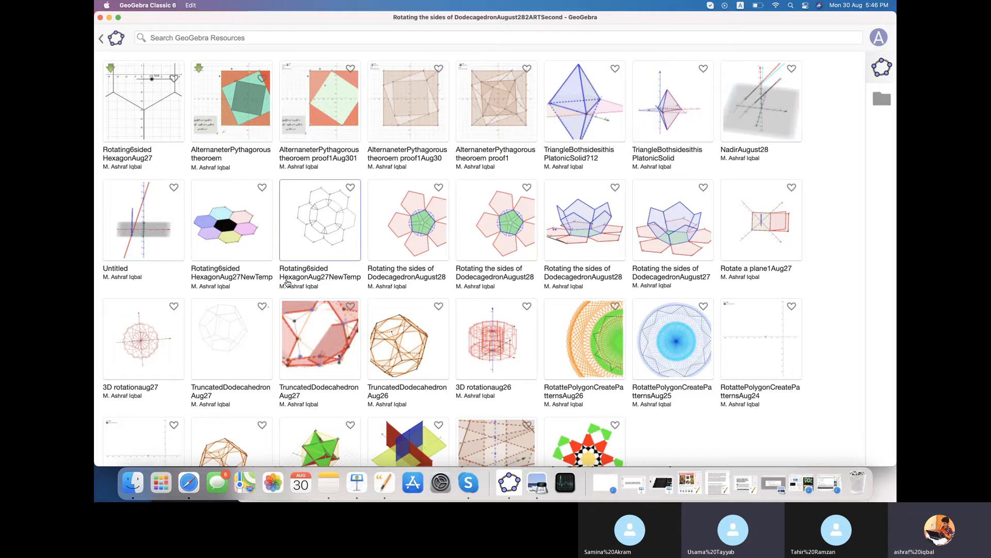
scroll(288, 282, "down", 3)
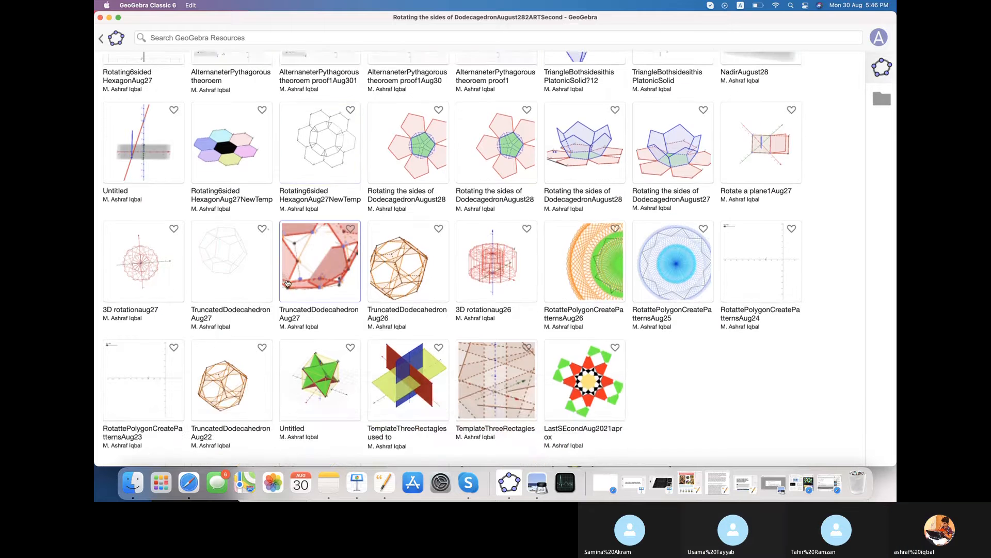
scroll(288, 282, "up", 3)
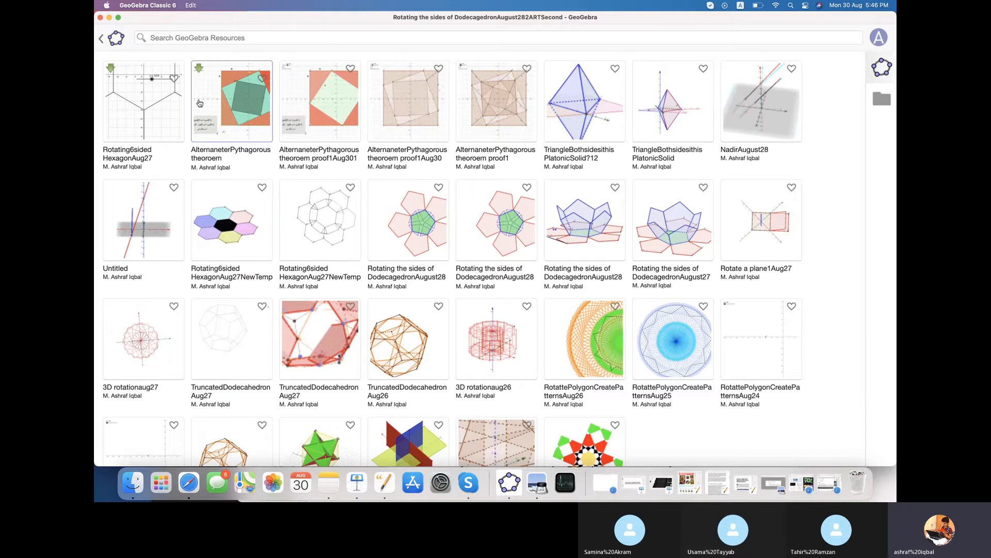
left_click(102, 41)
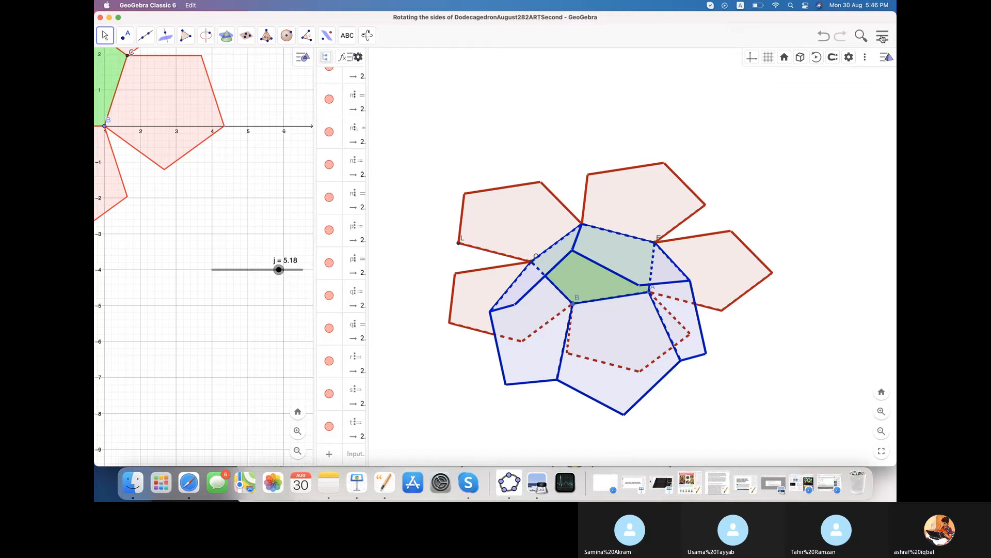
left_click(882, 37)
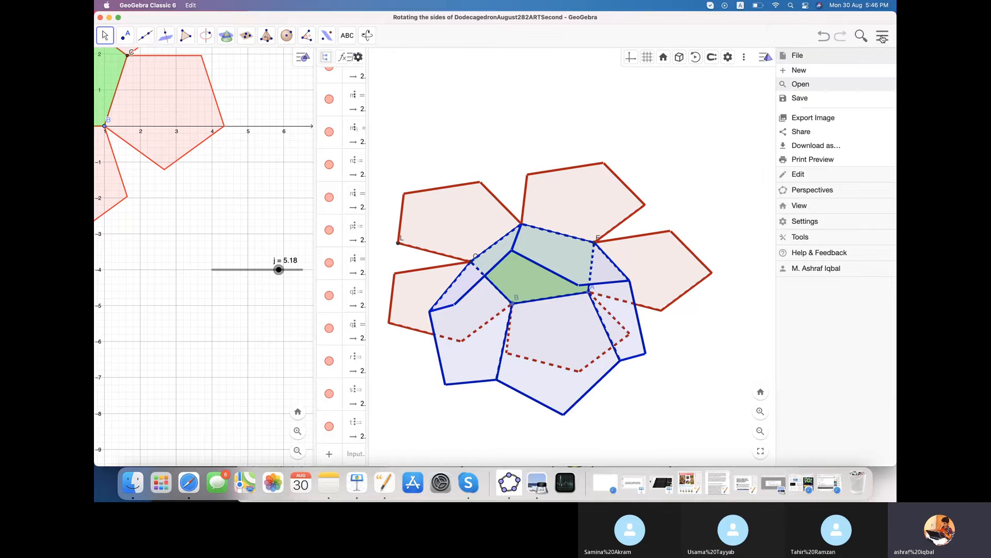
Switch to Keynote and examine the single star motif on slide 219 and its repeated pattern on slide 220.
left_click(357, 484)
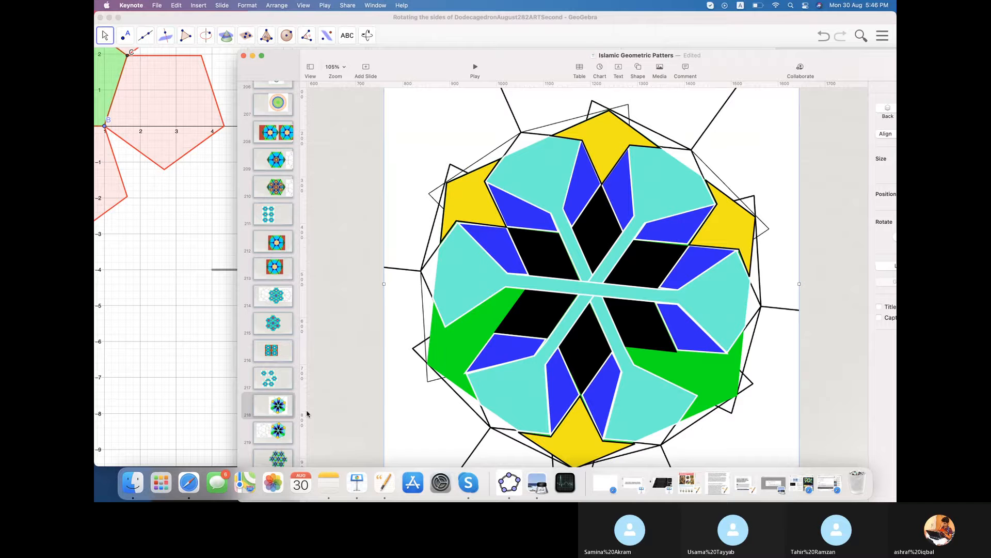
left_click(281, 435)
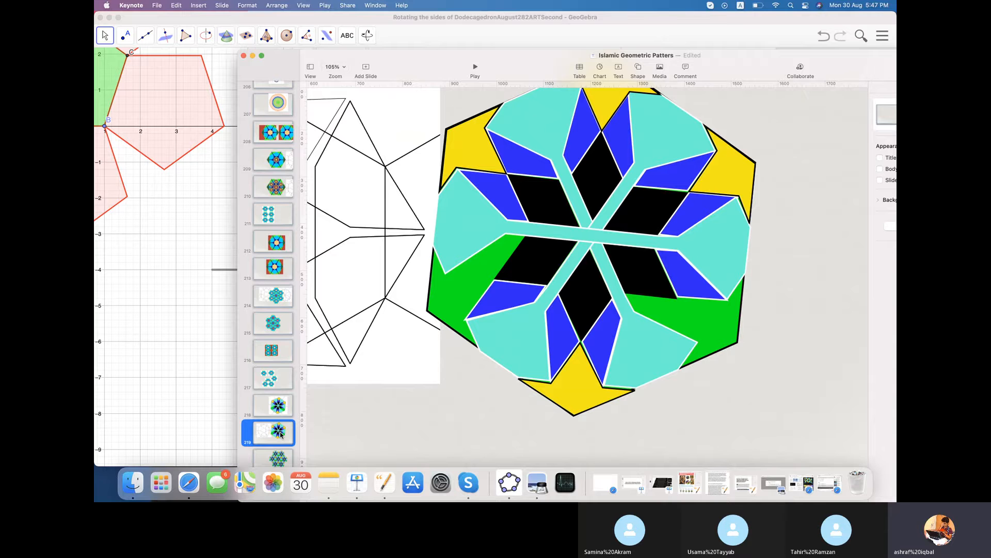
scroll(281, 435, "down", 5)
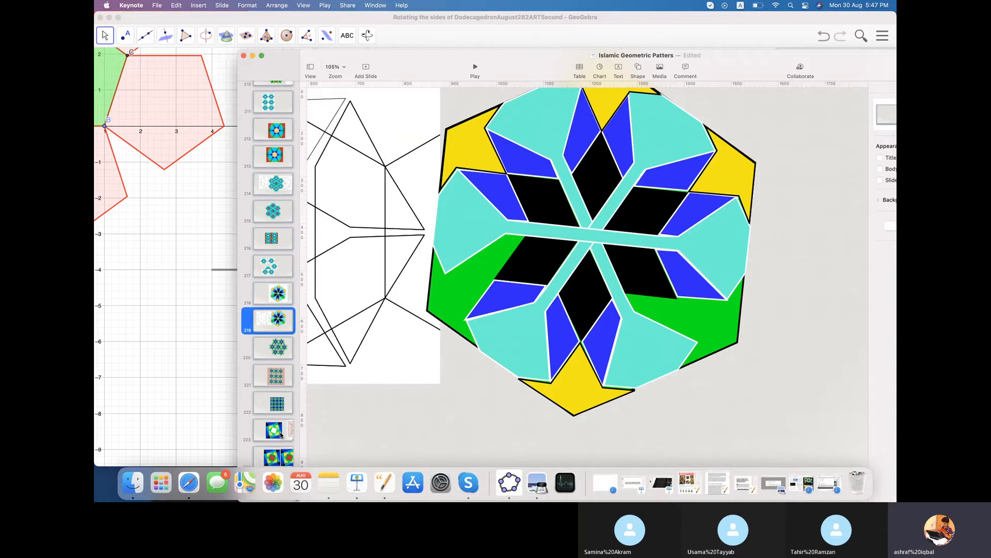
left_click(280, 356)
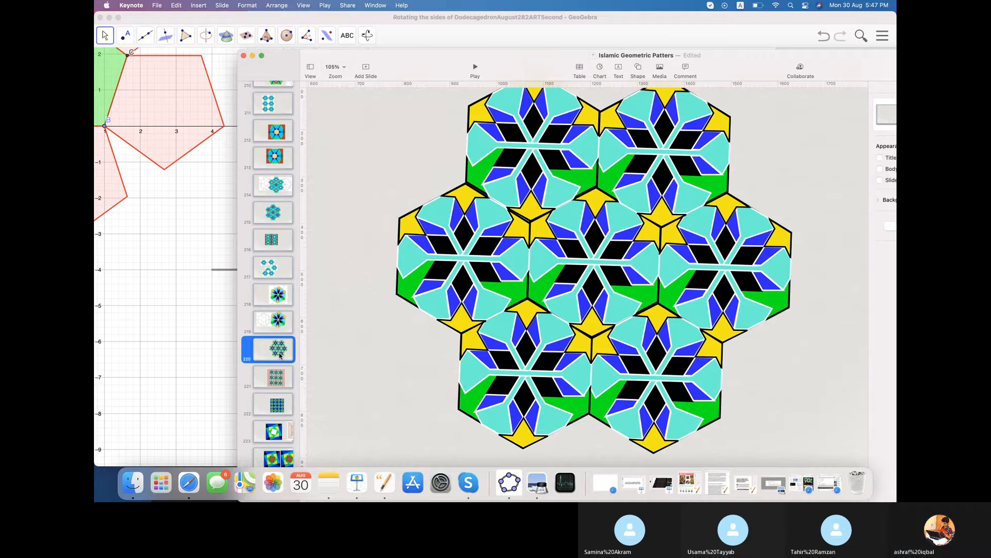
left_click(536, 196)
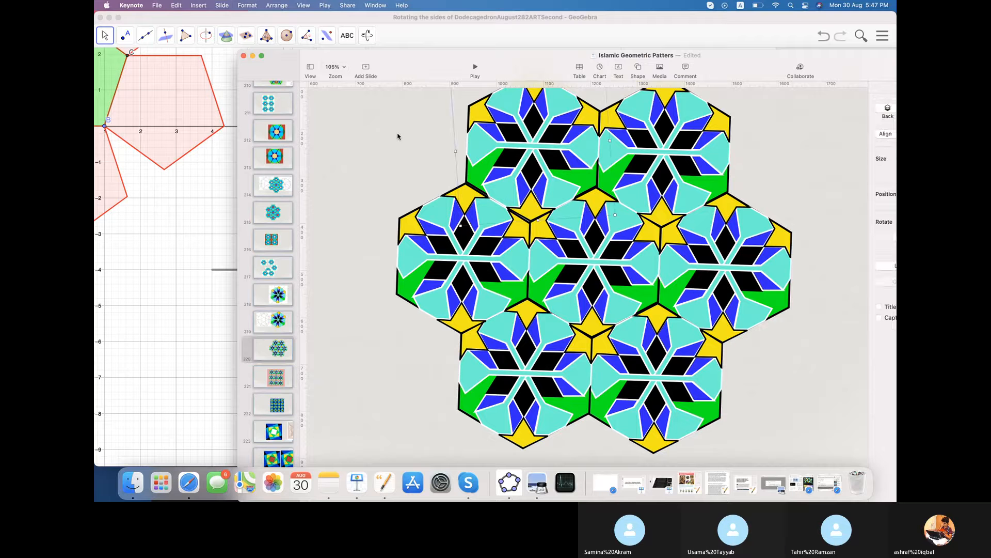
Select all star motifs of the repeated pattern on slide 220 and save the presentation.
left_click_drag(397, 117, 777, 457)
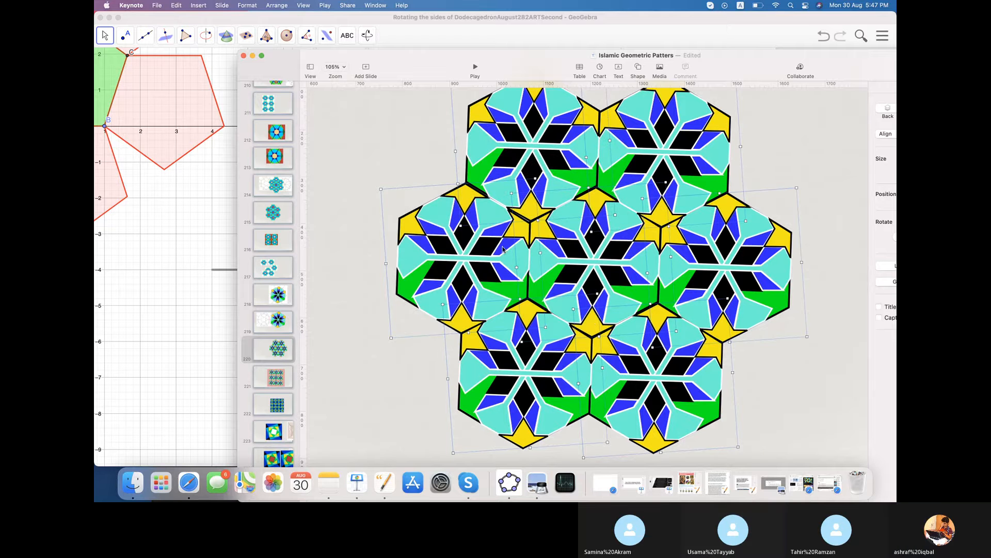
left_click(157, 5)
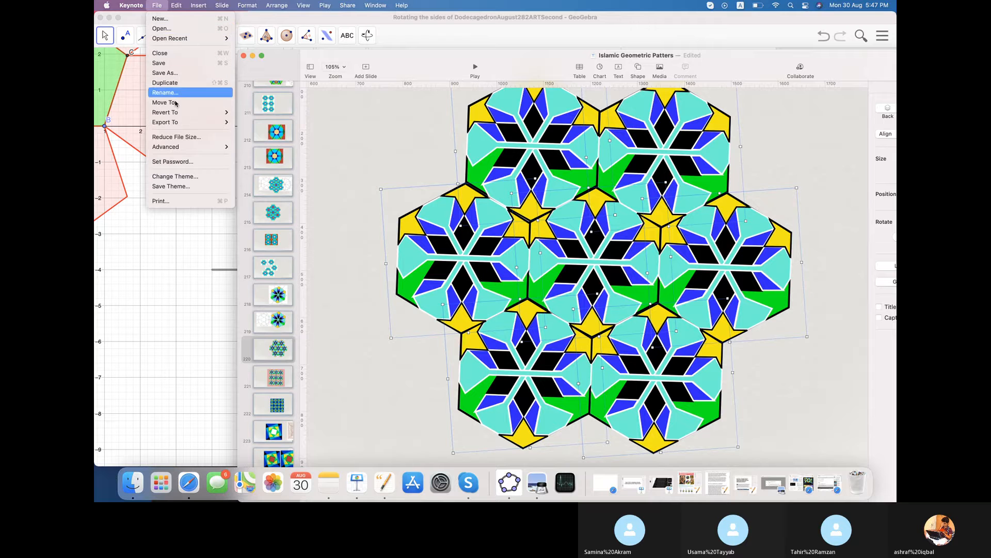
left_click(170, 64)
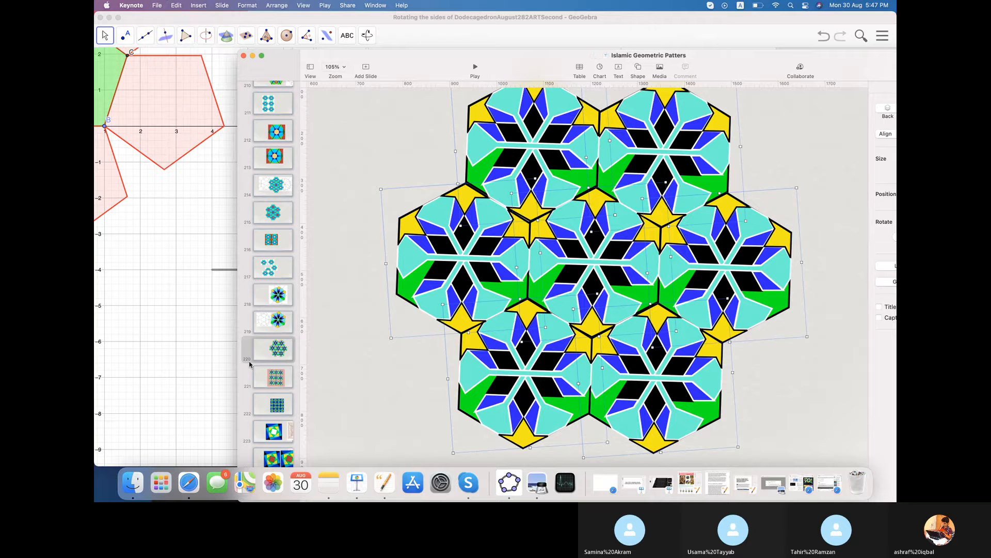
Group slide 221's pink background with the grid of star motifs and move the group slightly up and to the right.
scroll(282, 323, "down", 1)
scroll(282, 324, "up", 1)
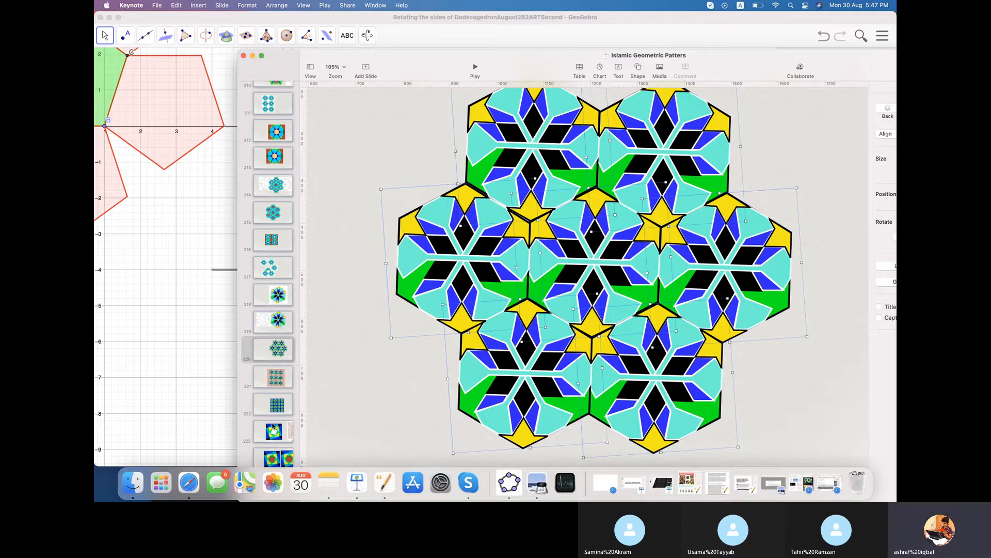
left_click(276, 377)
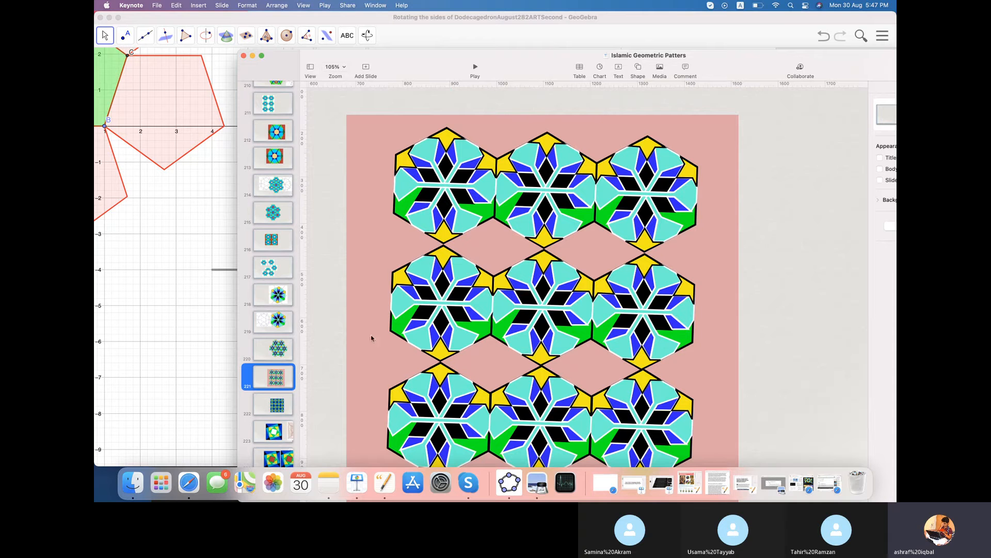
mouse_move(696, 264)
left_mouse_down()
mouse_move(701, 246)
mouse_move(695, 260)
left_mouse_up()
left_click_drag(333, 110, 560, 279)
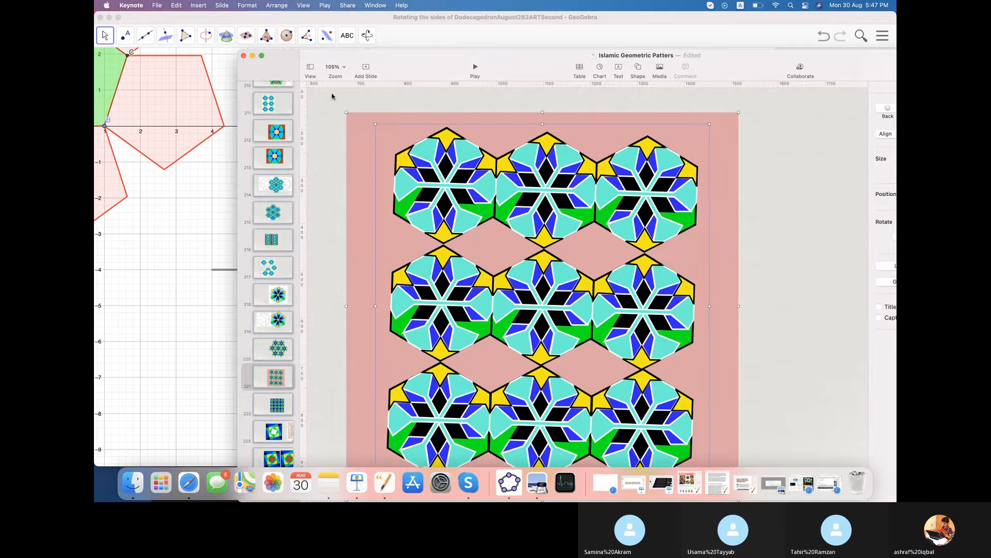
left_click(283, 6)
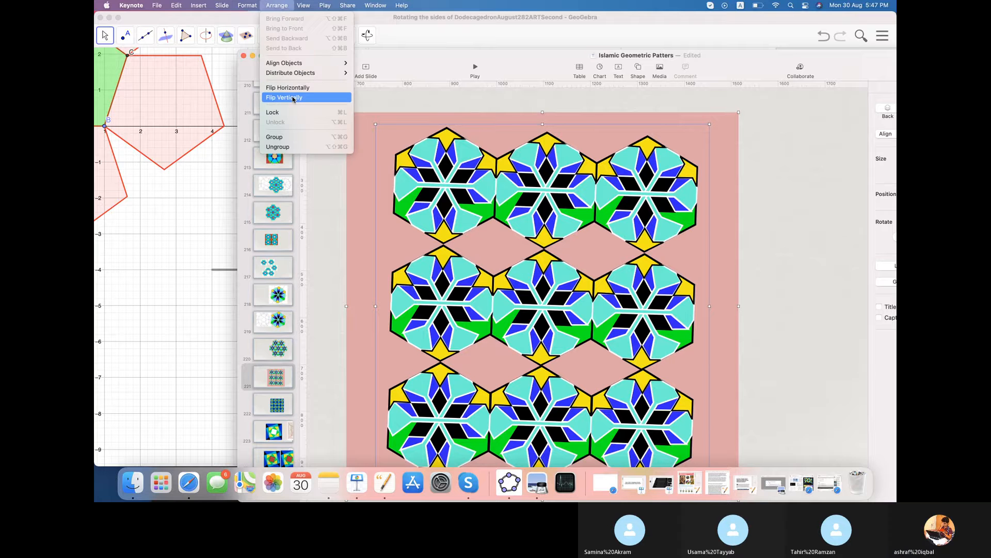
left_click(291, 137)
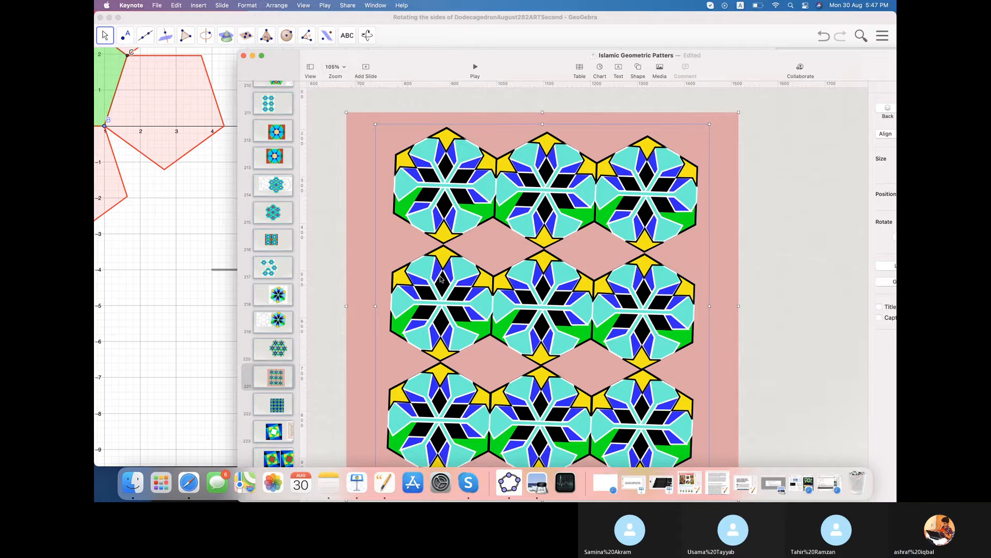
left_click_drag(447, 290, 474, 270)
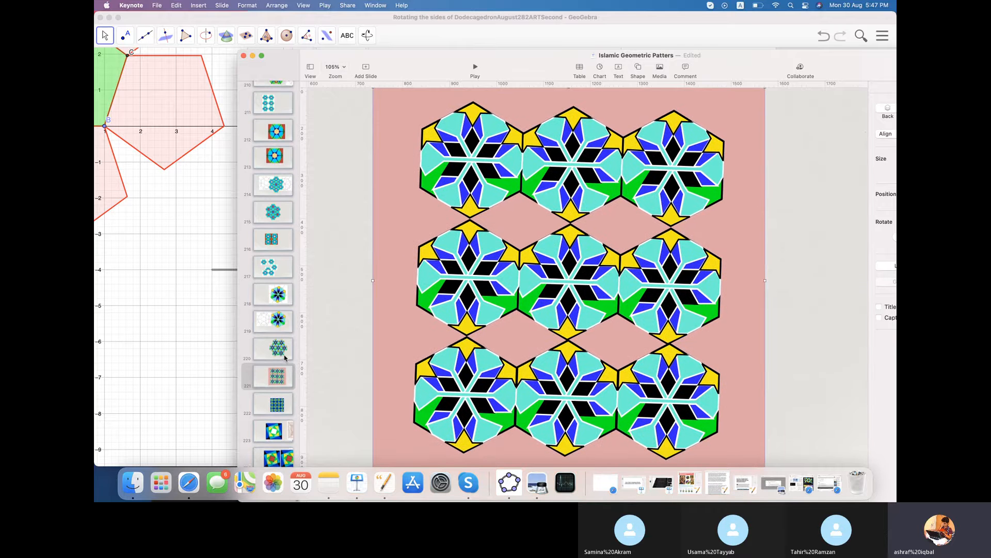
View the nested-square pattern on slide 224, then switch to the dodecahedron construction in GeoGebra.
left_click(271, 462)
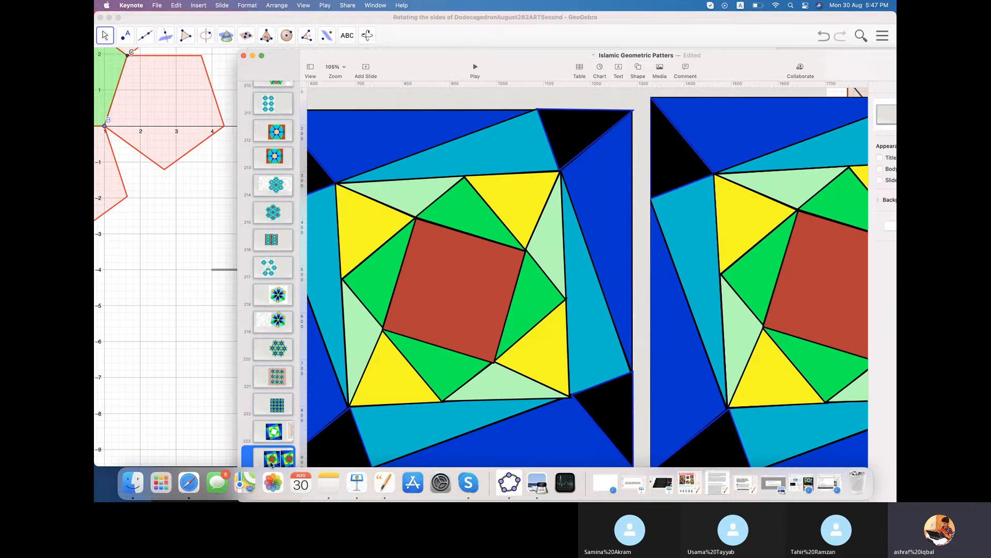
left_click(492, 38)
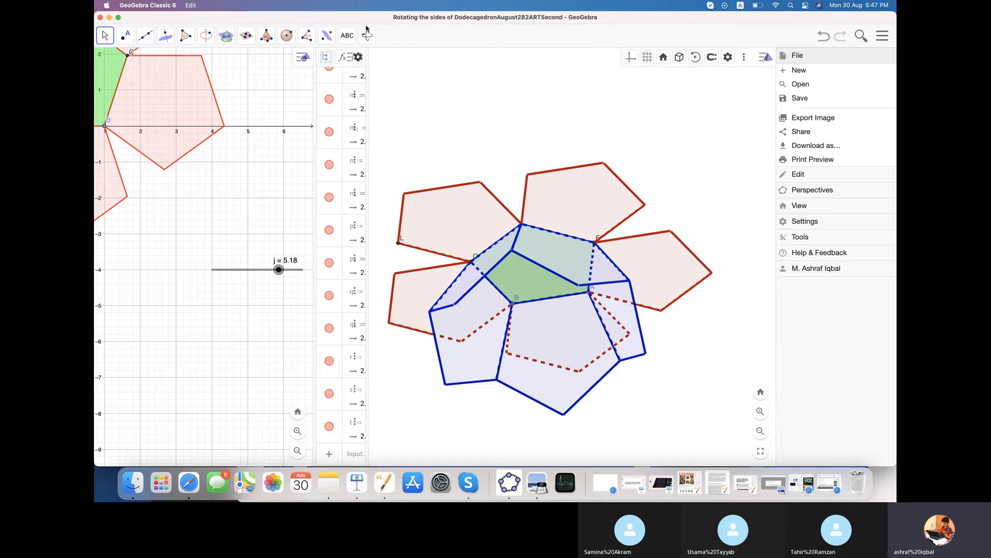
Save the dodecahedron construction as a shared file titled "Rotating the sides of DodecagedronAugust282ARTSecond".
left_click(356, 42)
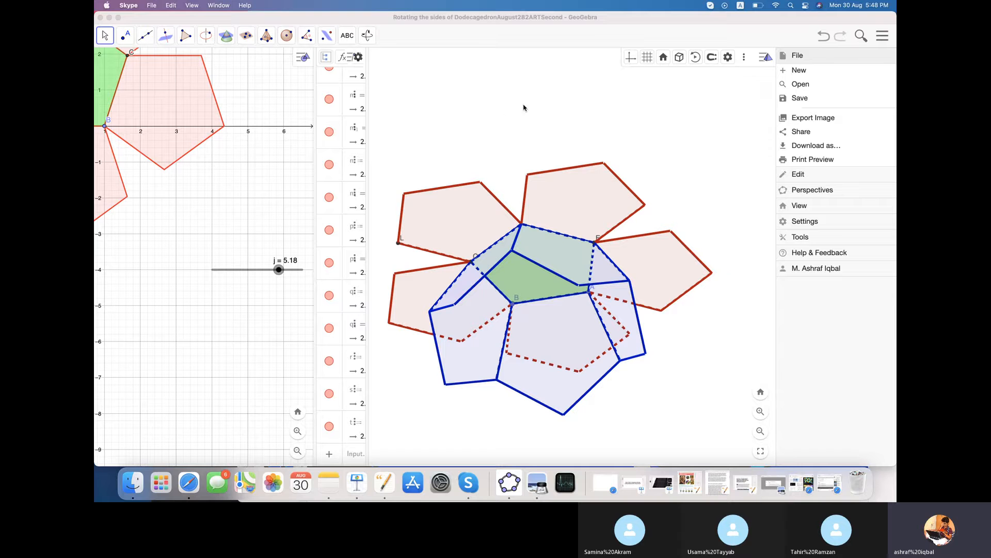
left_click(883, 36)
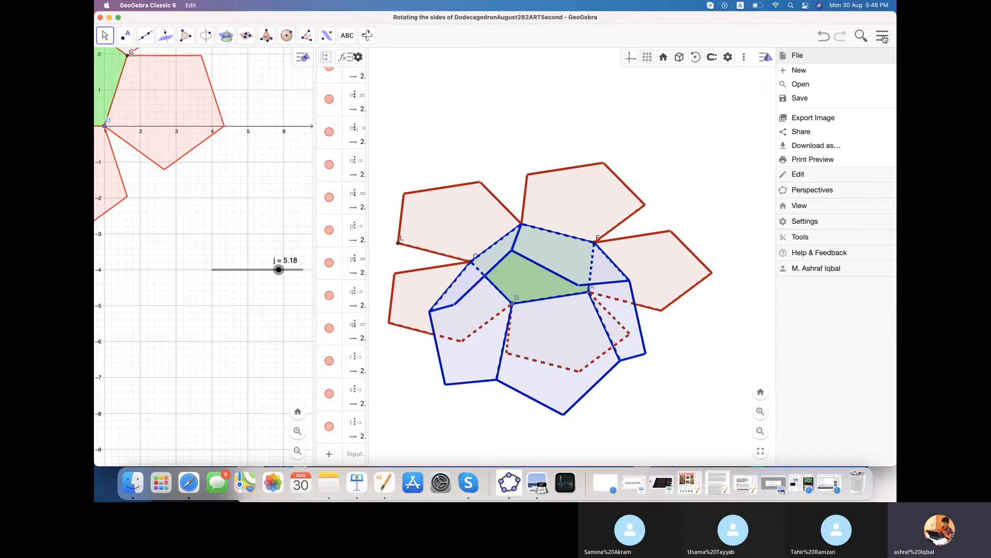
left_click(884, 36)
left_click(884, 36)
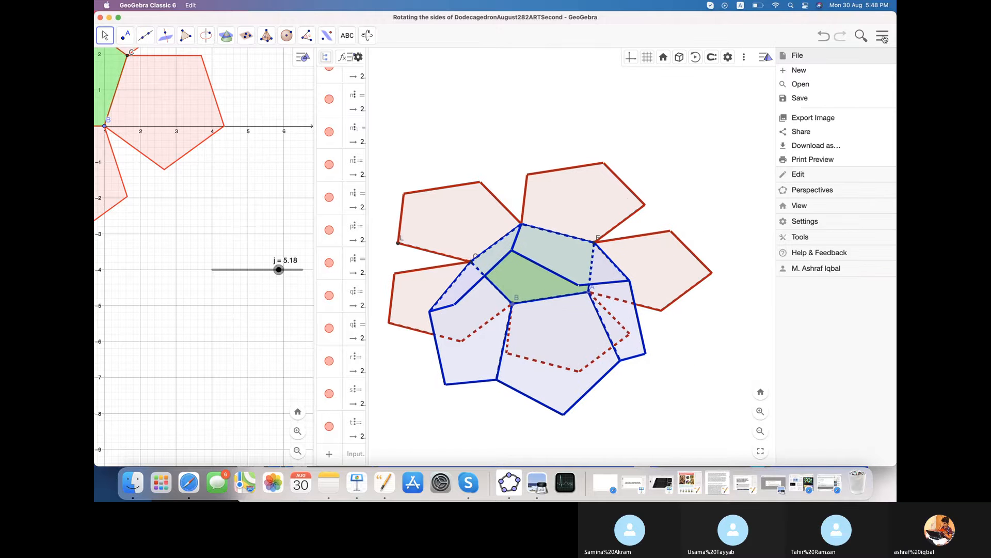
left_click(811, 105)
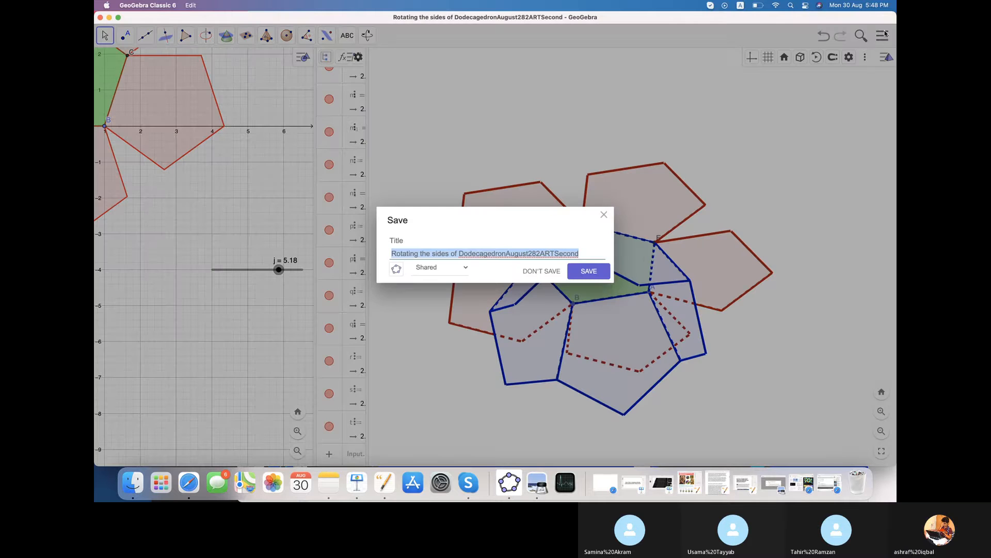
left_click(594, 272)
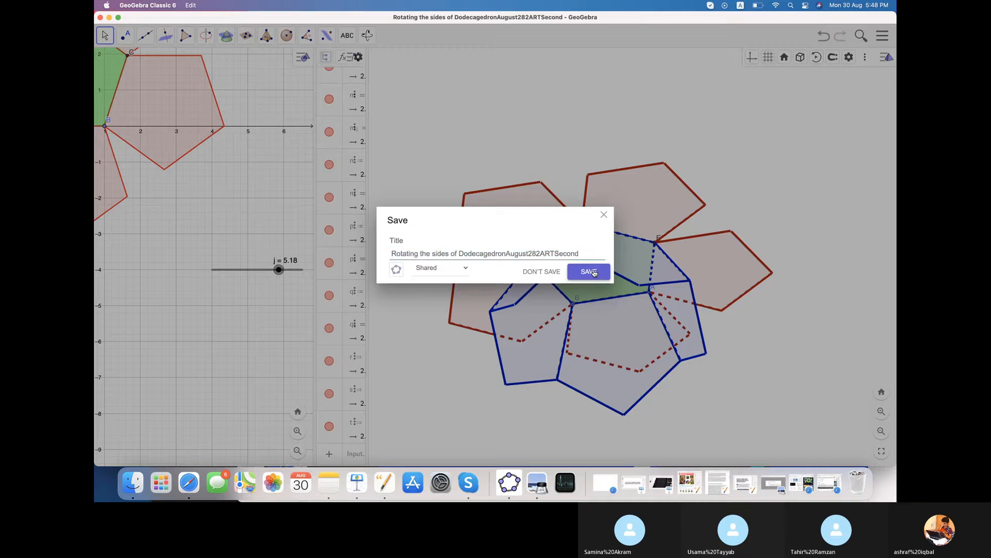
Open the saved resource "AlternaneterPythagorous theoroem proof1Aug301" for editing.
left_click(882, 37)
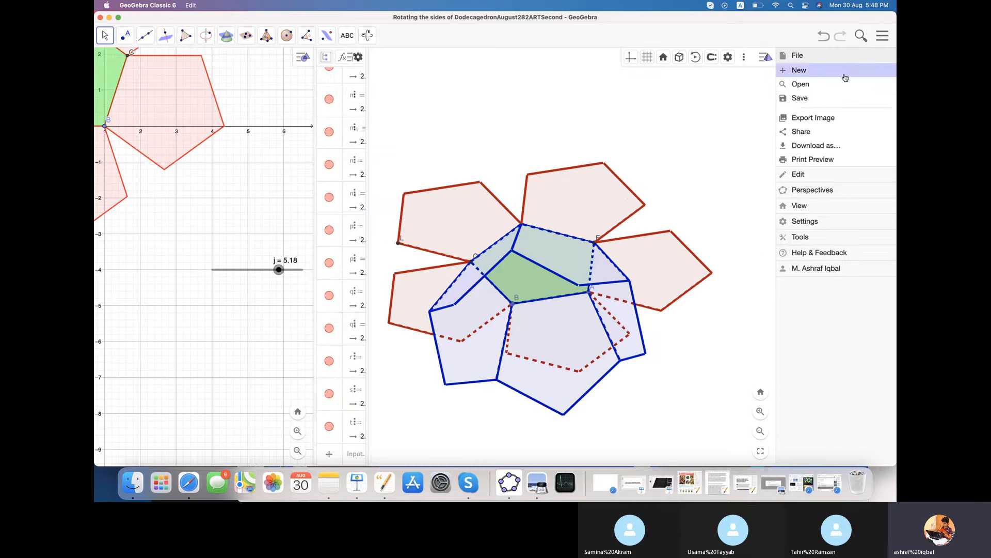
left_click(830, 86)
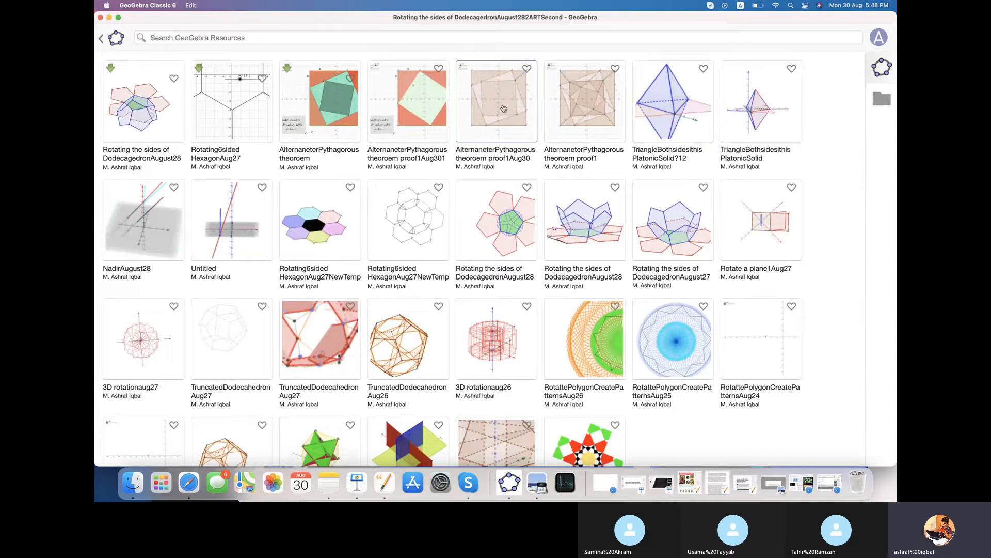
left_click(419, 105)
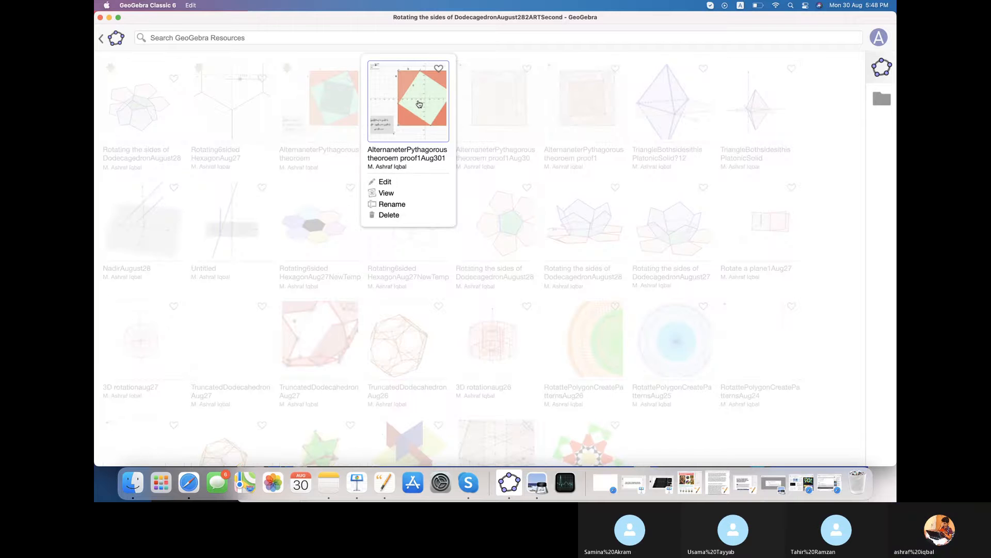
left_click(398, 183)
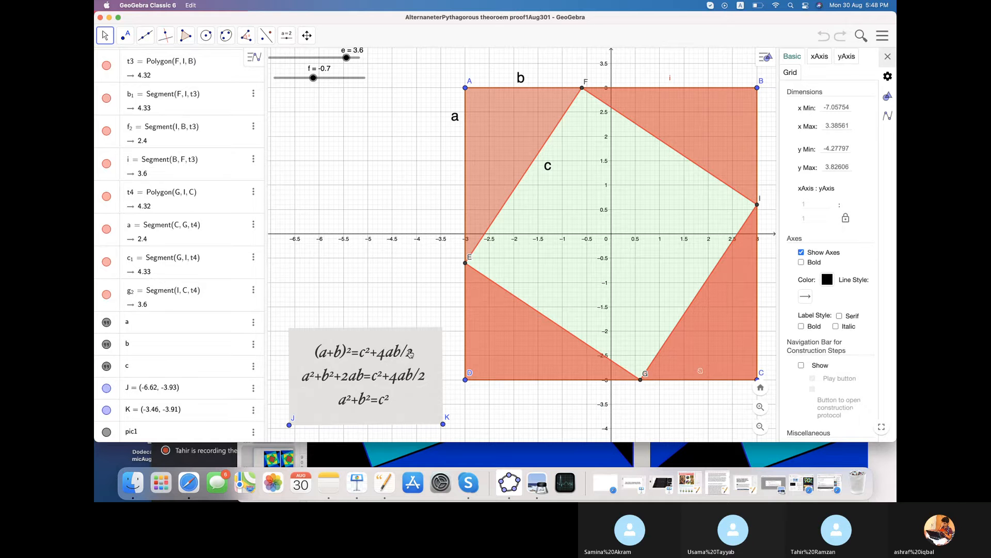
Move the formula image mostly below the visible graph and reposition labels a, b and c near the midpoints of triangle AEF's sides.
left_click_drag(418, 348, 390, 433)
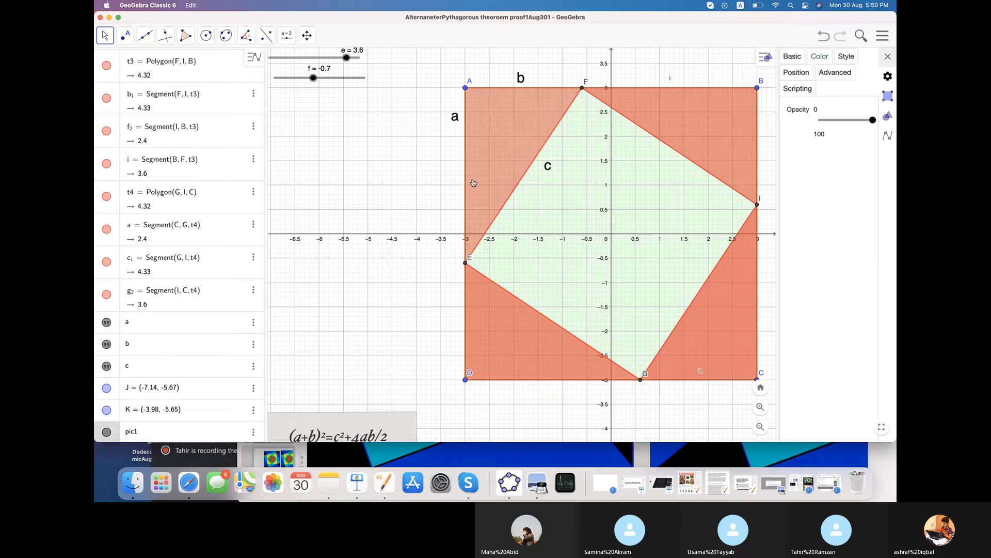
left_click(455, 120)
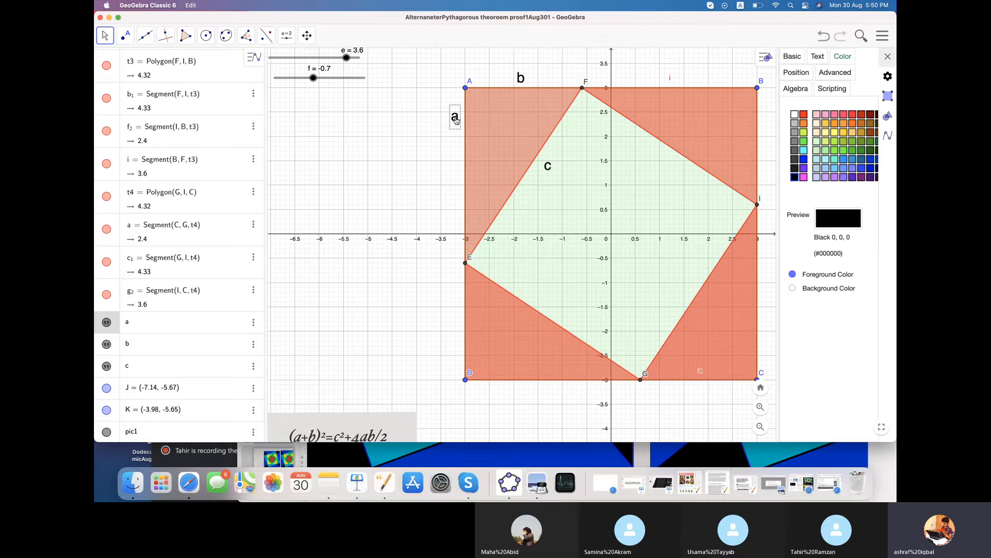
left_click_drag(456, 119, 457, 150)
left_click_drag(521, 78, 527, 83)
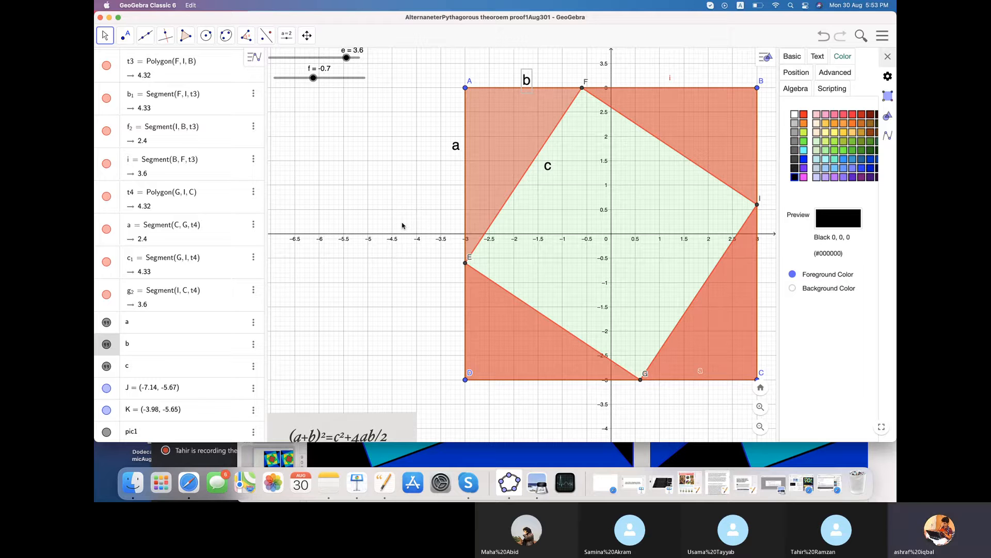
left_click(565, 63)
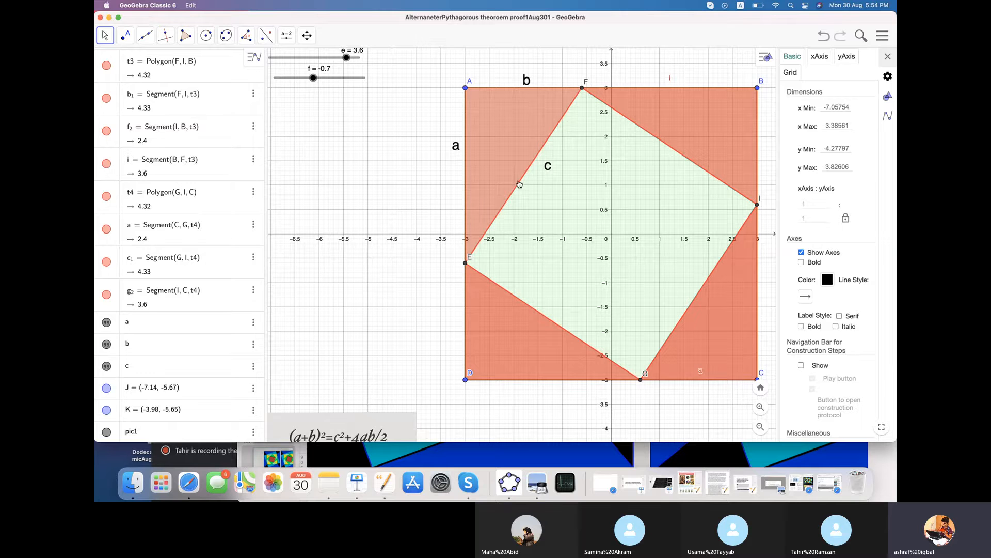
left_click_drag(548, 171, 538, 174)
left_click(381, 202)
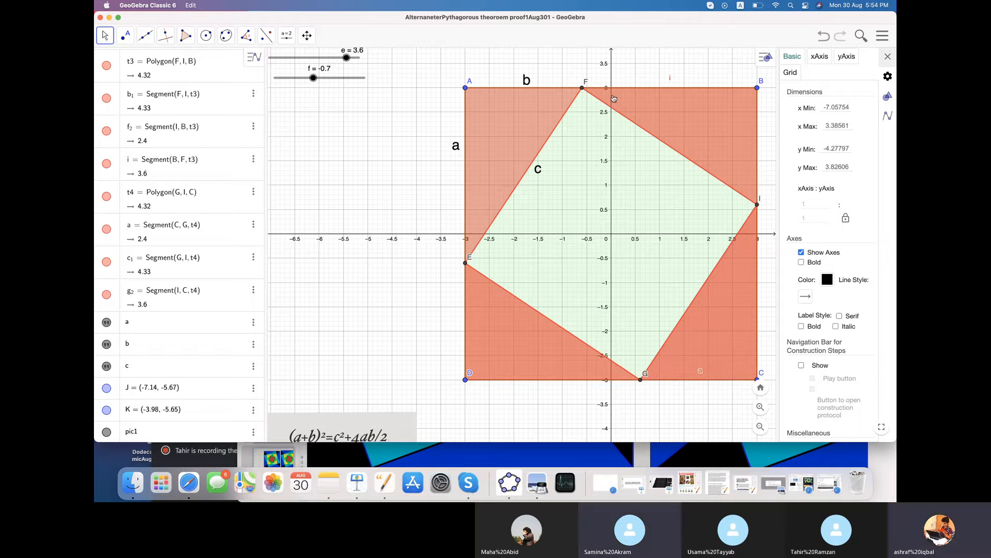
Hide the label of segment i between points B and F.
left_click(670, 80)
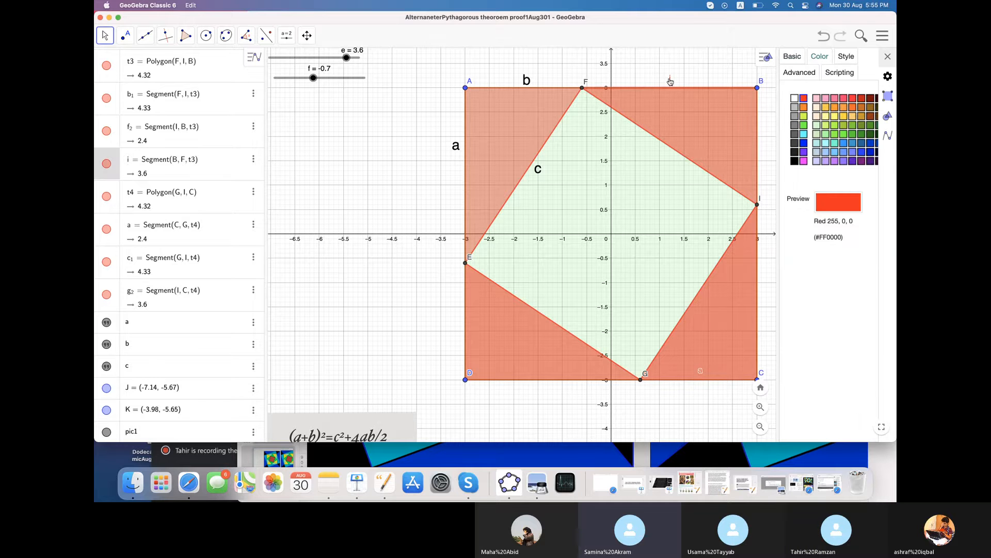
right_click(669, 80)
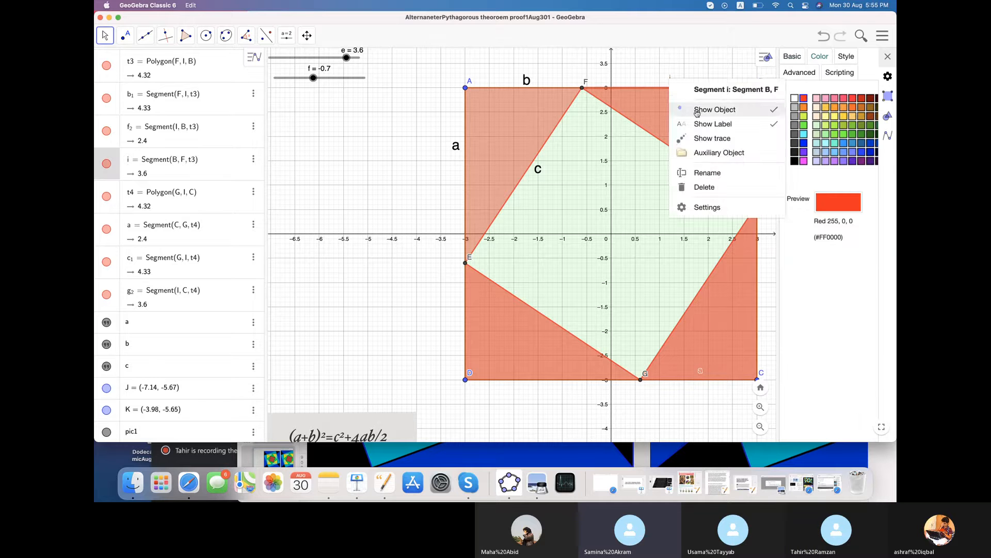
left_click(706, 124)
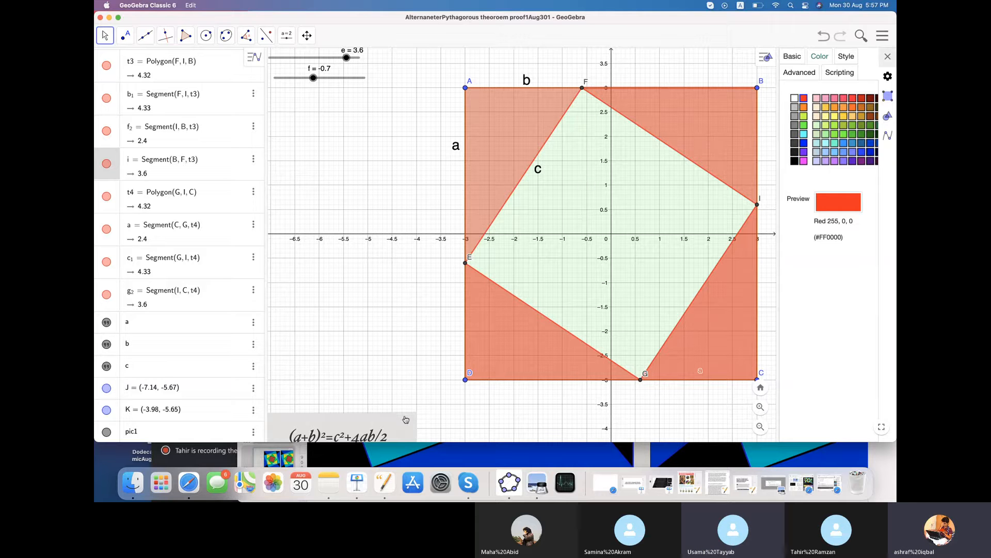
Bring the formula image back up beside the square and enlarge it by moving corner K to about (-3.25, -2.79).
left_click_drag(405, 420, 417, 279)
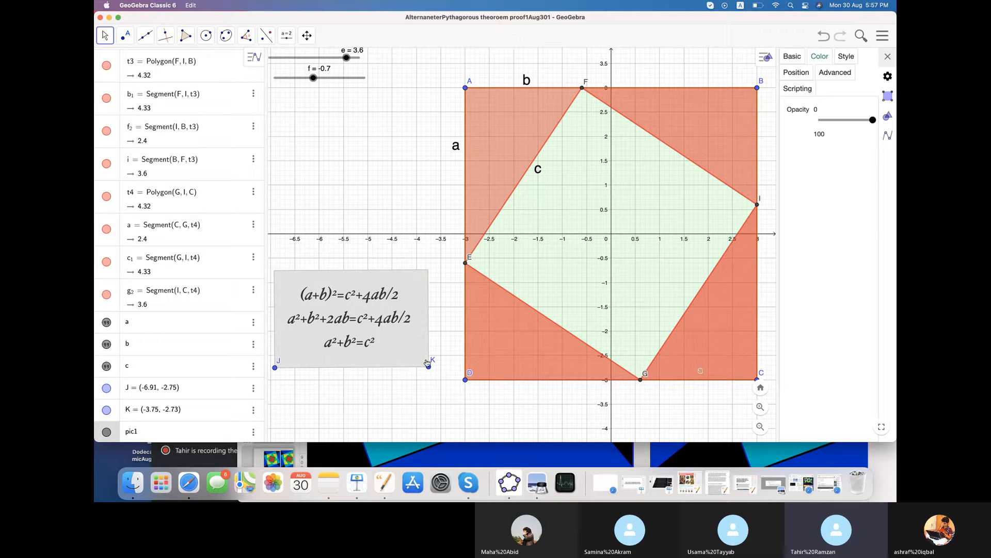
left_click_drag(429, 366, 453, 370)
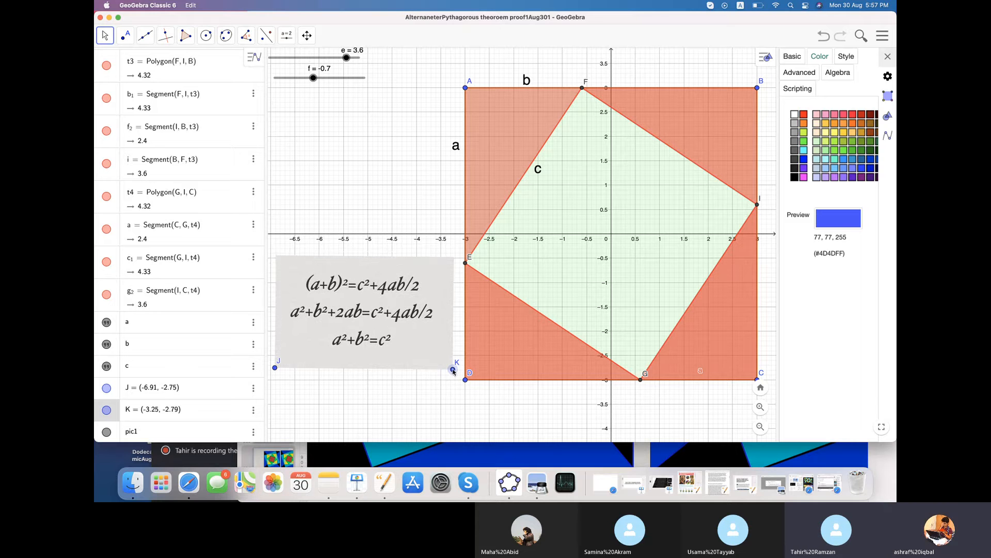
Switch to the Islamic Geometric Patters presentation in Keynote and open slide 223 with the white-centred square pattern.
left_click(360, 479)
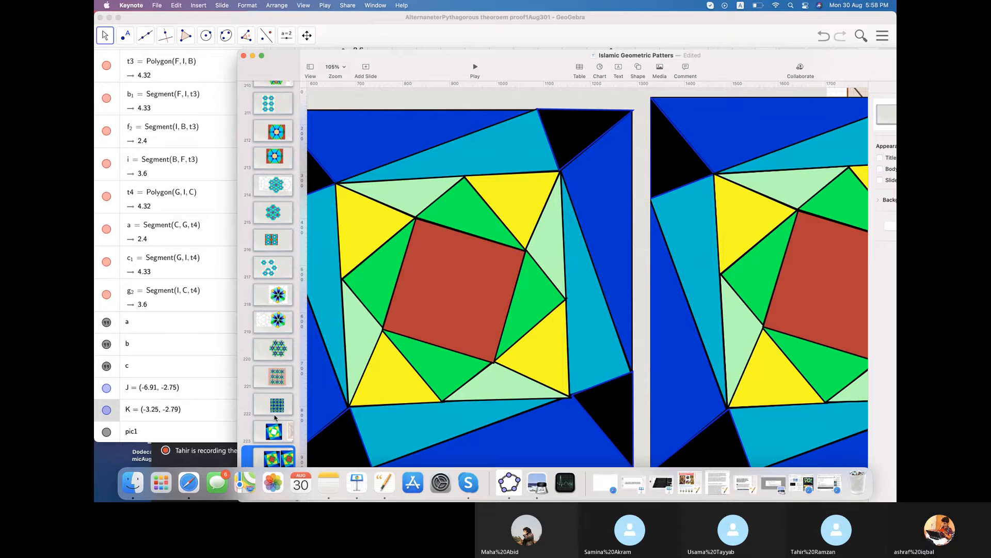
scroll(275, 417, "down", 2)
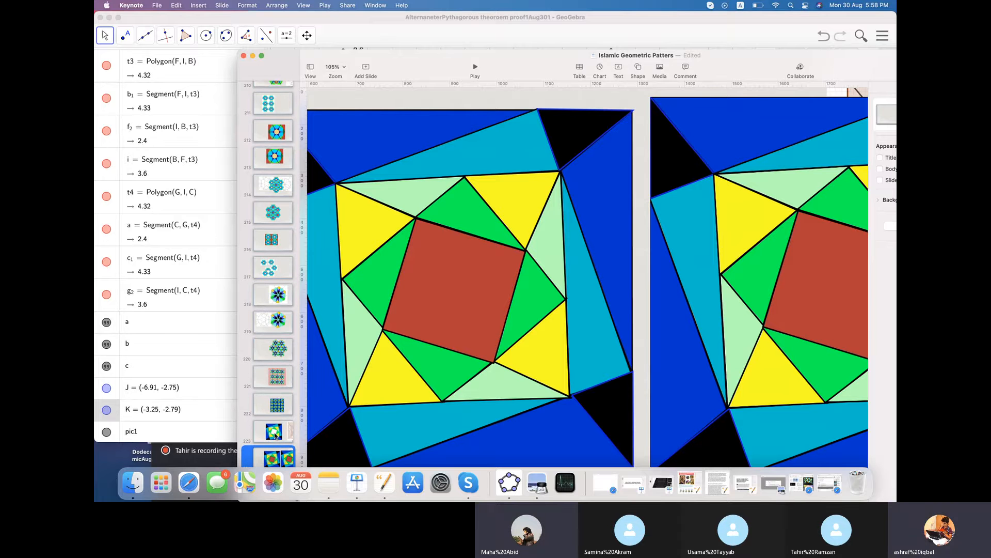
left_click(275, 434)
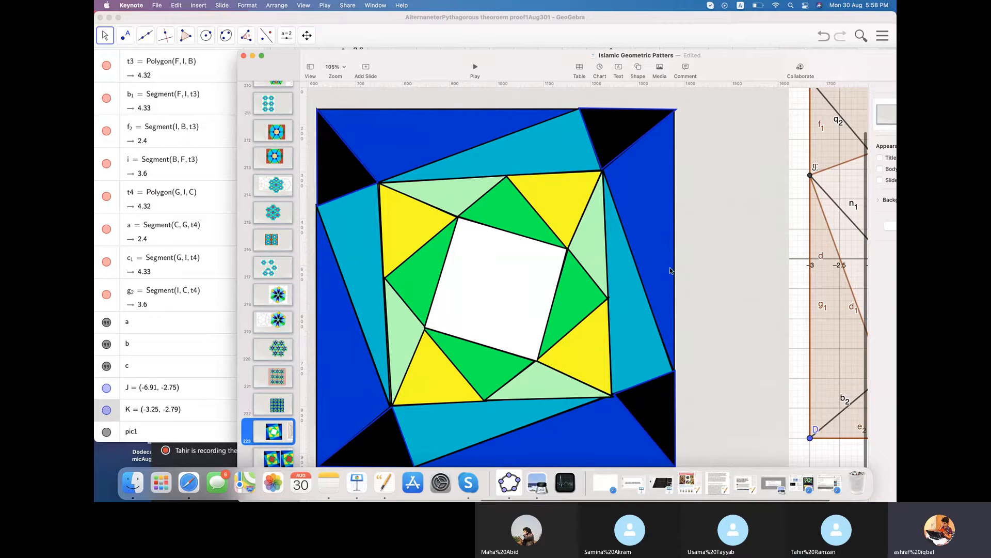
Group all the pieces of the coloured square pattern on slide 223 into one object.
left_click_drag(669, 270, 687, 267)
key("super+z")
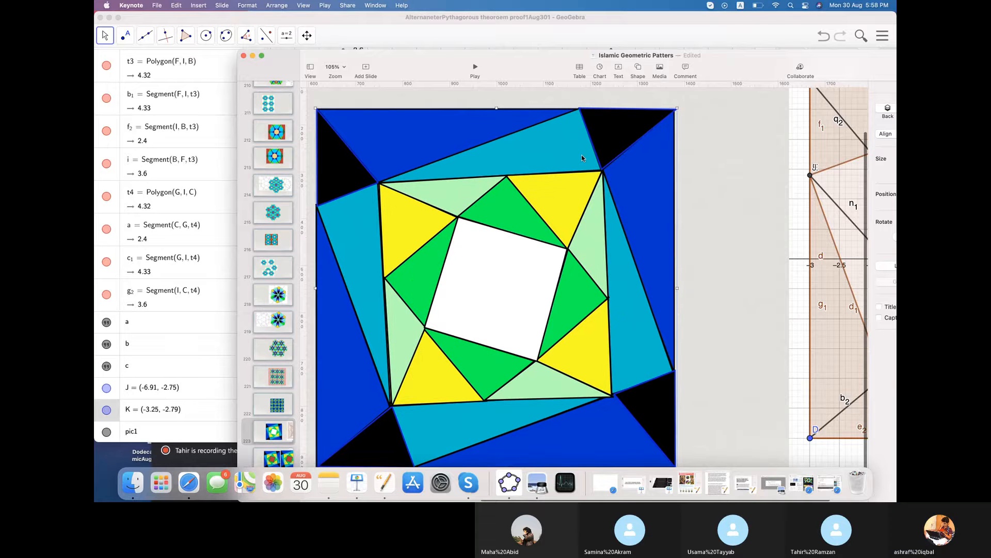
left_click(457, 98)
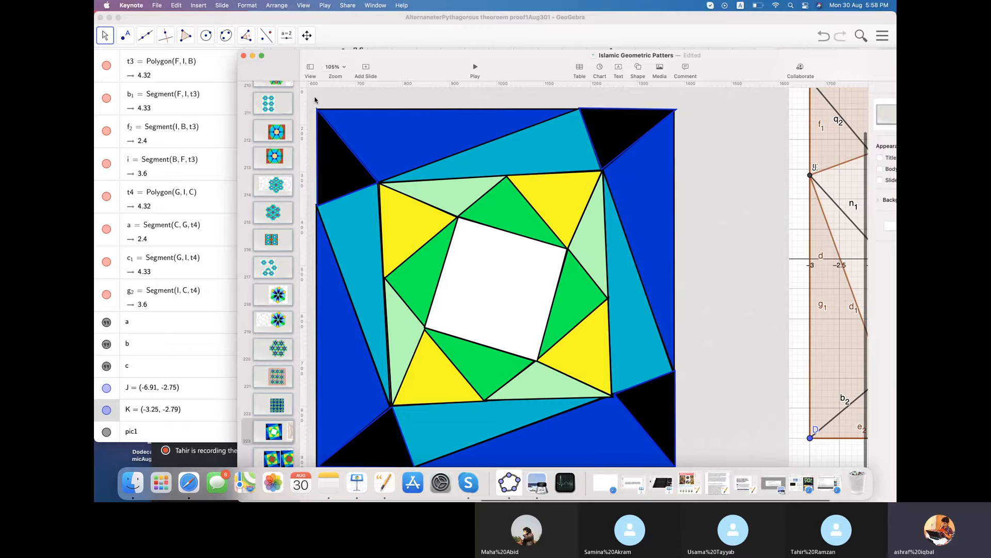
left_click_drag(315, 99, 728, 459)
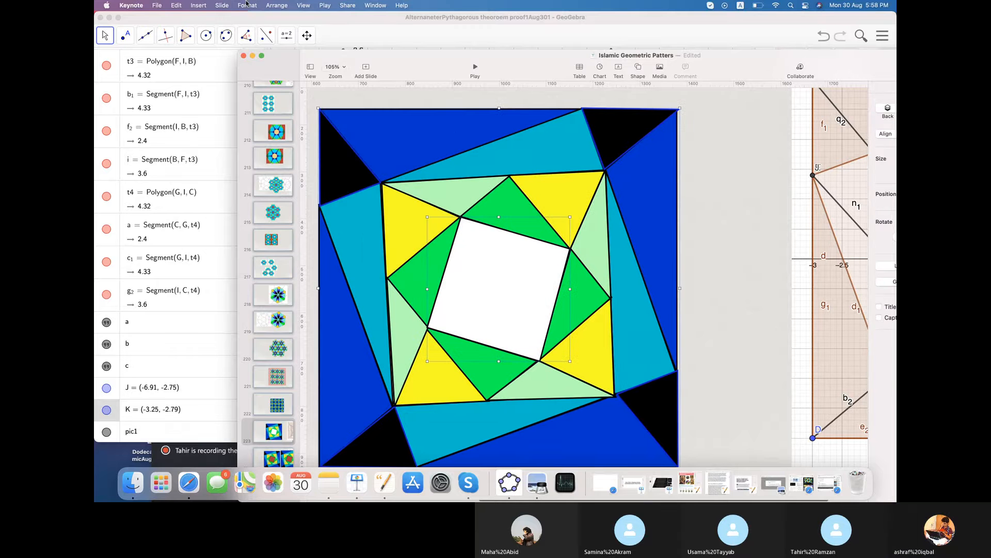
left_click(279, 7)
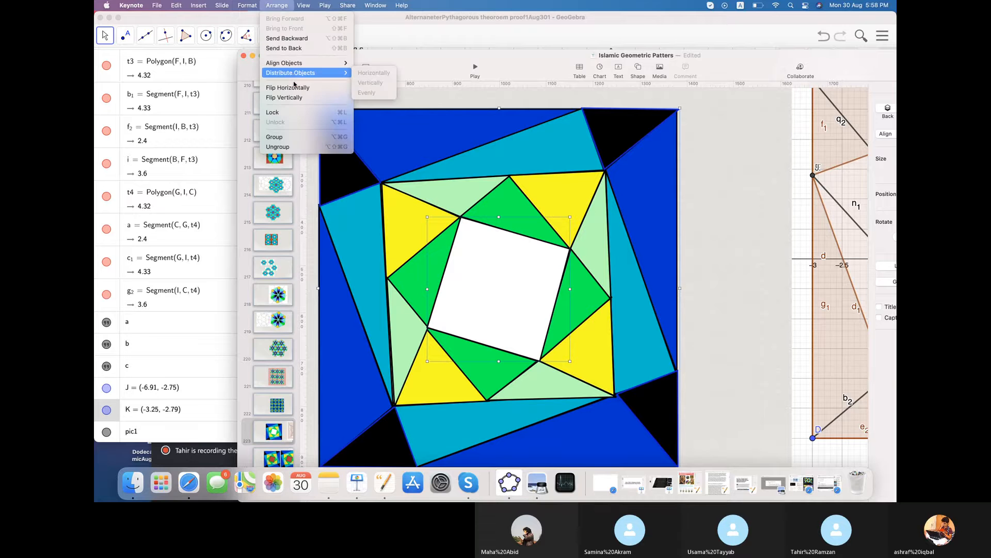
left_click(292, 138)
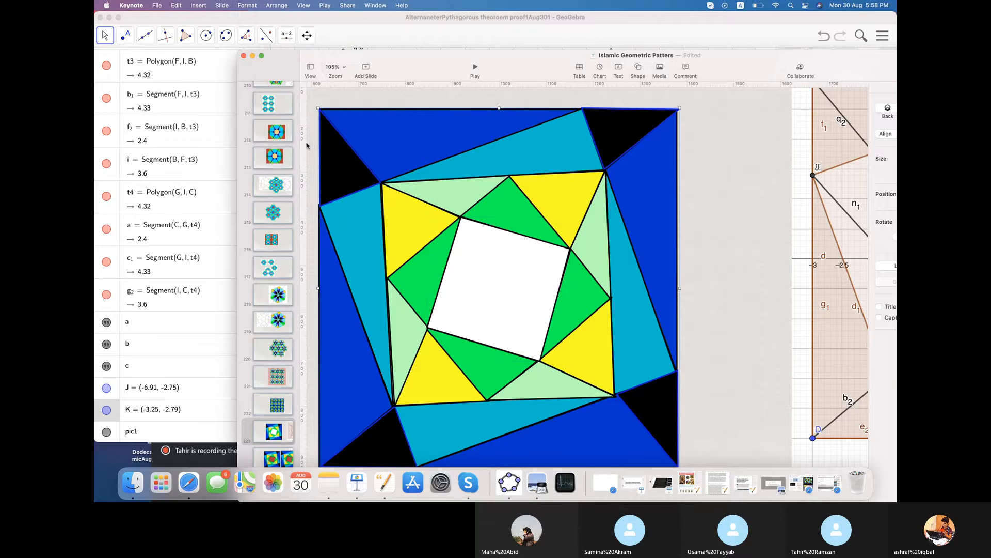
Move the grouped pattern slightly up and place the GeoGebra construction image directly beside it.
mouse_move(391, 164)
left_mouse_down()
mouse_move(419, 154)
mouse_move(396, 150)
left_mouse_up()
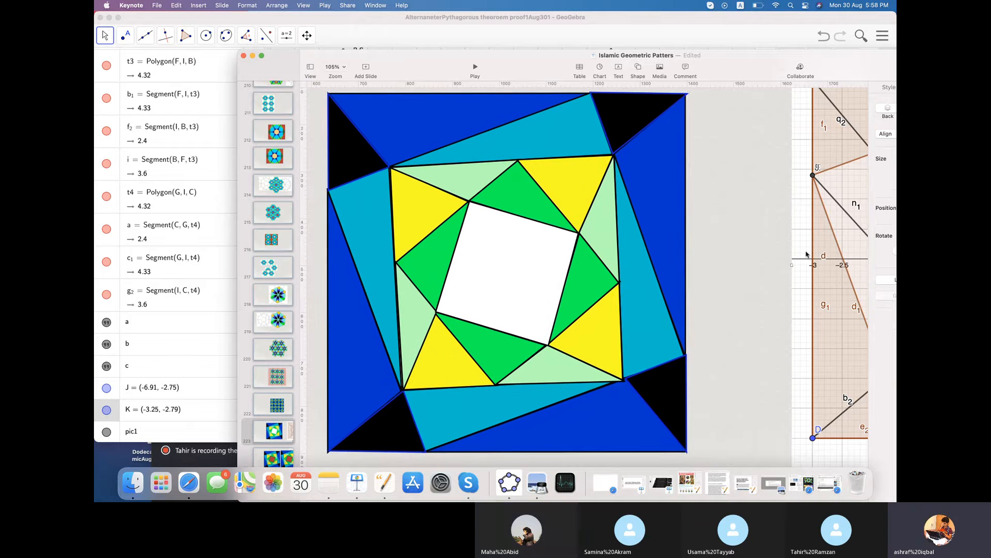
left_click_drag(807, 254, 690, 258)
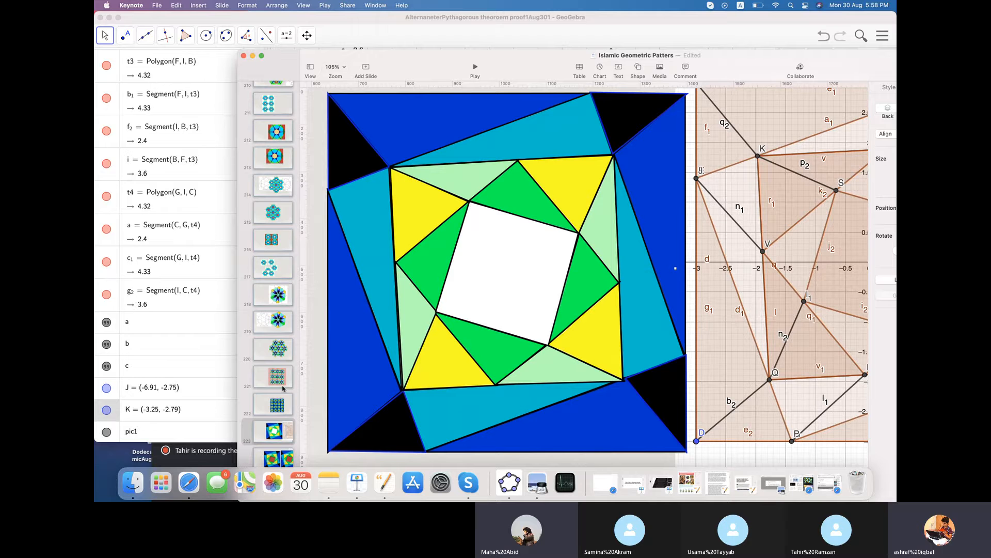
Open slide 222 and move the four-by-four tiled pattern slightly up.
left_click(274, 408)
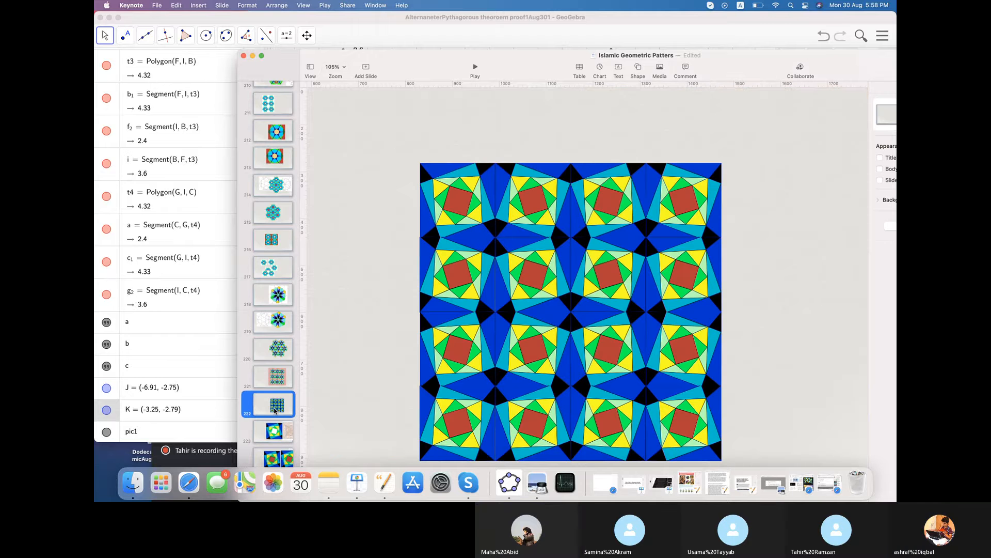
left_click_drag(496, 345, 494, 317)
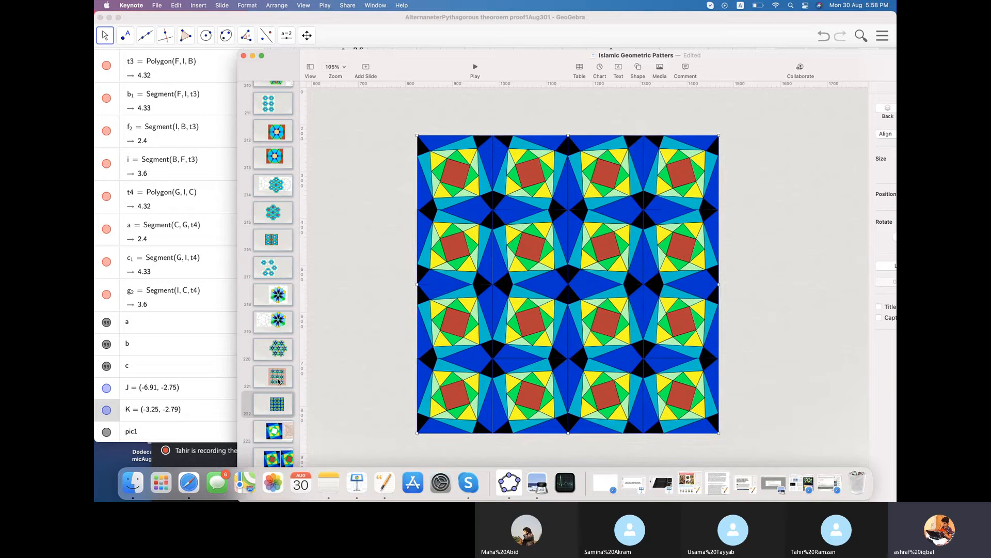
Compare the single square pattern on slide 223 and the red-centred pair on the following slide with the tiled pattern on slide 222.
left_click(274, 437)
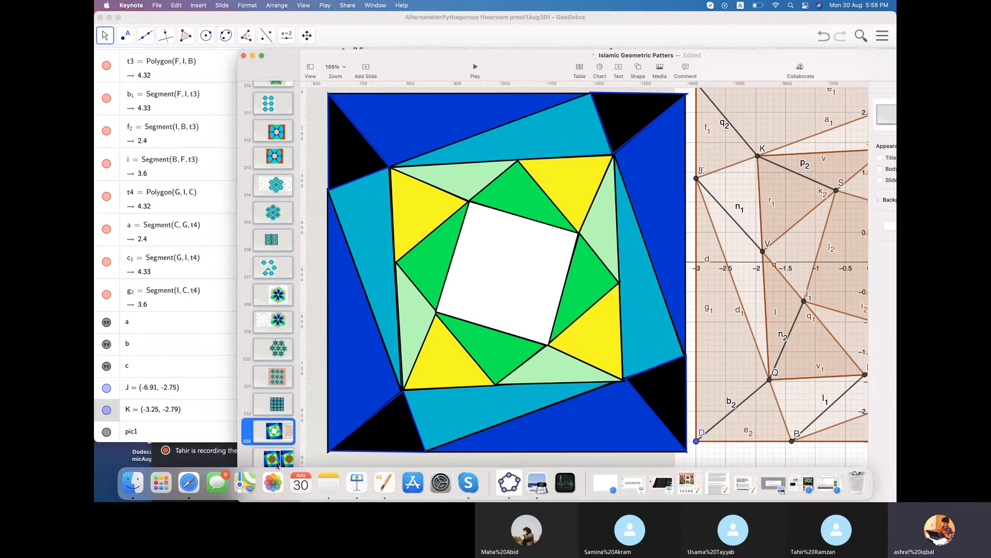
left_click(277, 460)
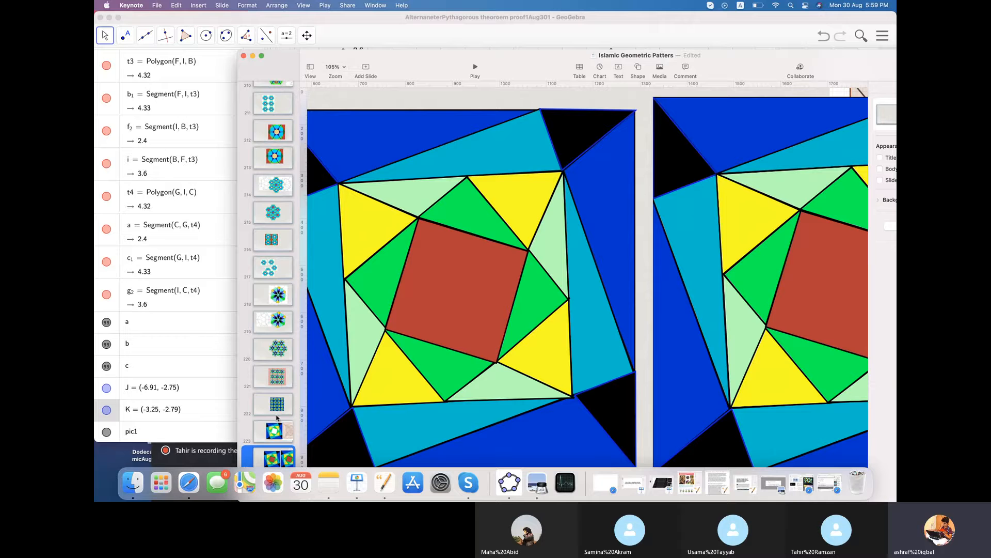
left_click(278, 408)
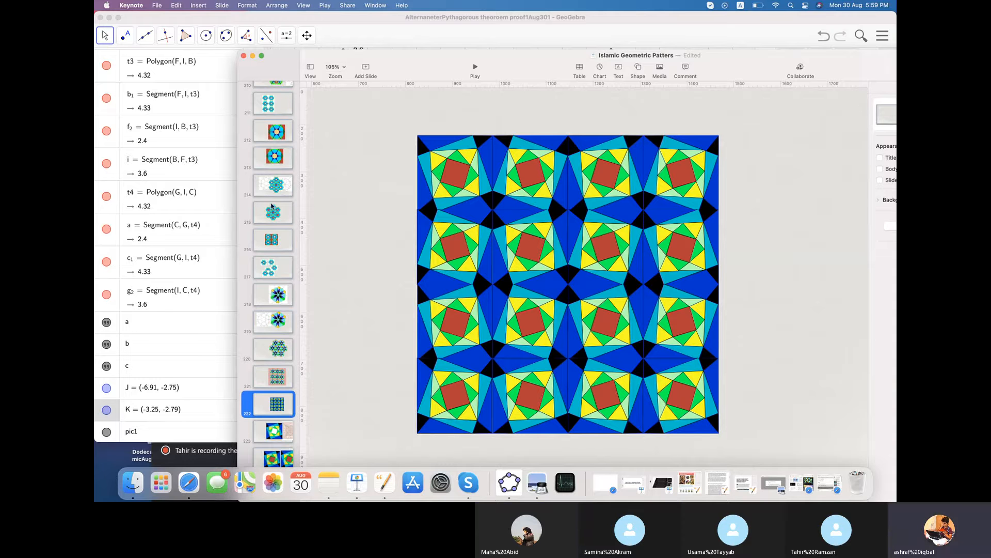
left_click(271, 205)
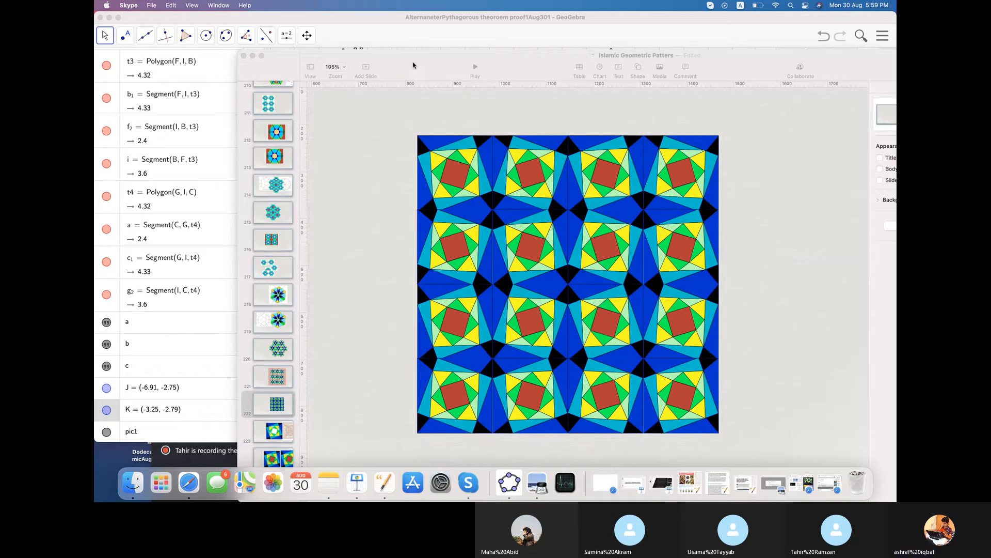
Move the slide window down to uncover GeoGebra and save the construction as AlternaneterPythagorous theoroem proof1Aug301.
left_click_drag(413, 65, 380, 141)
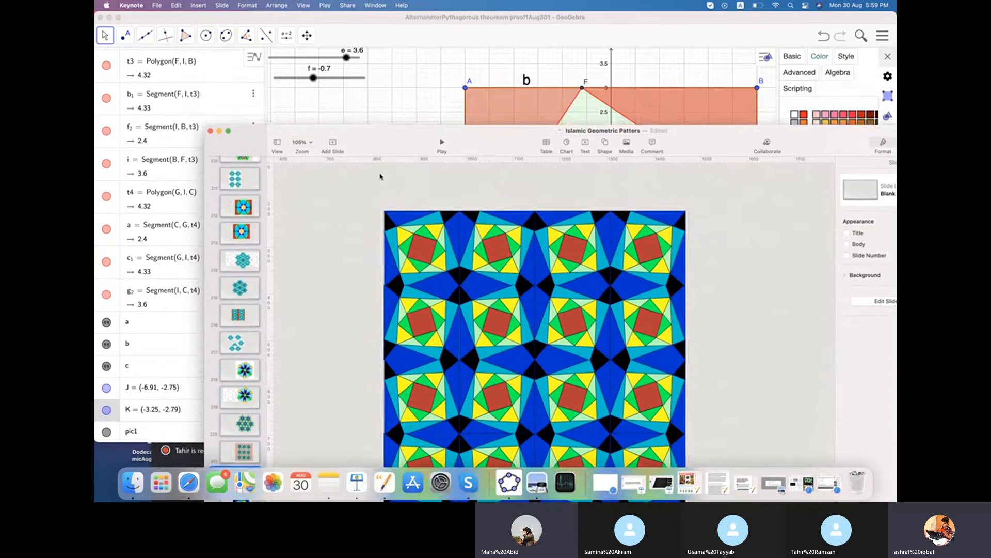
left_click_drag(380, 176, 358, 329)
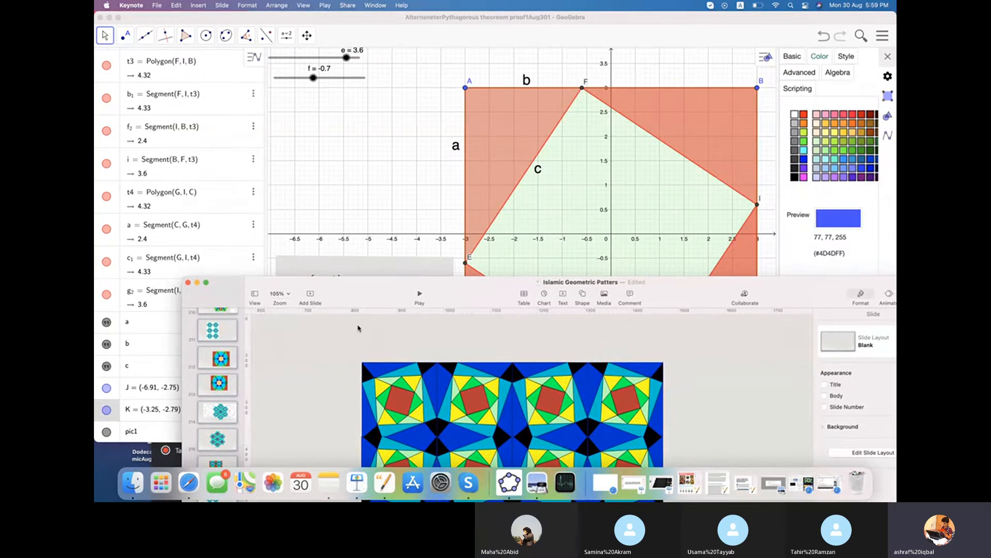
left_click(632, 21)
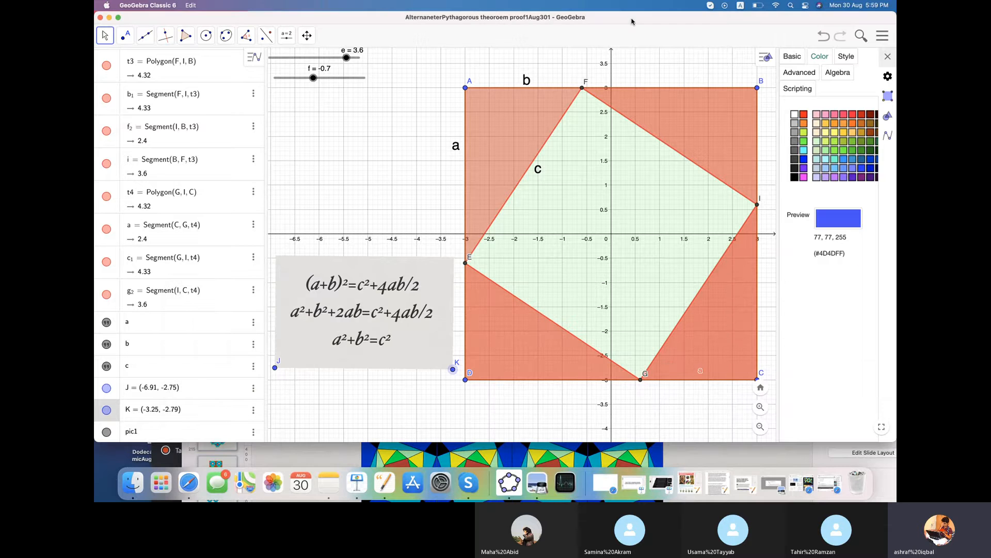
left_click(883, 36)
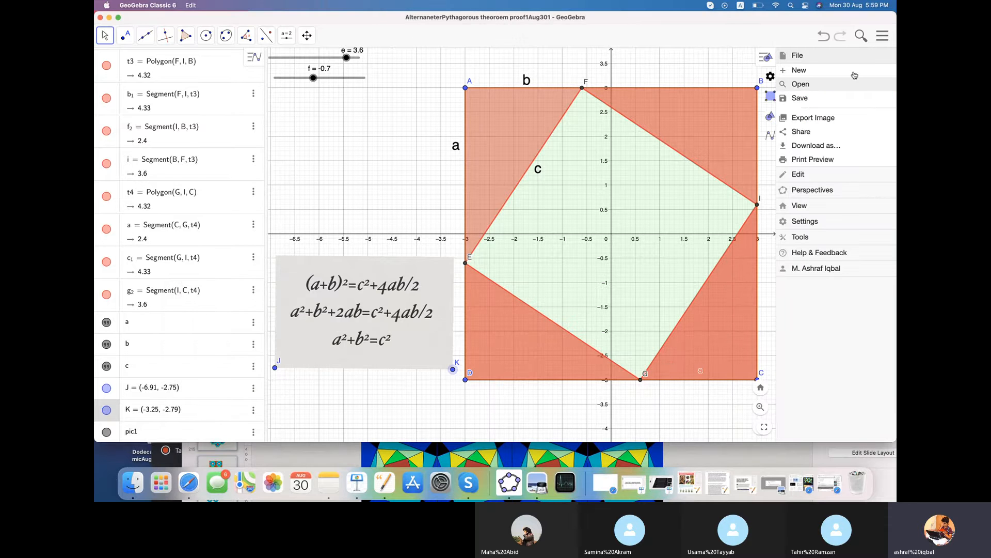
left_click(837, 99)
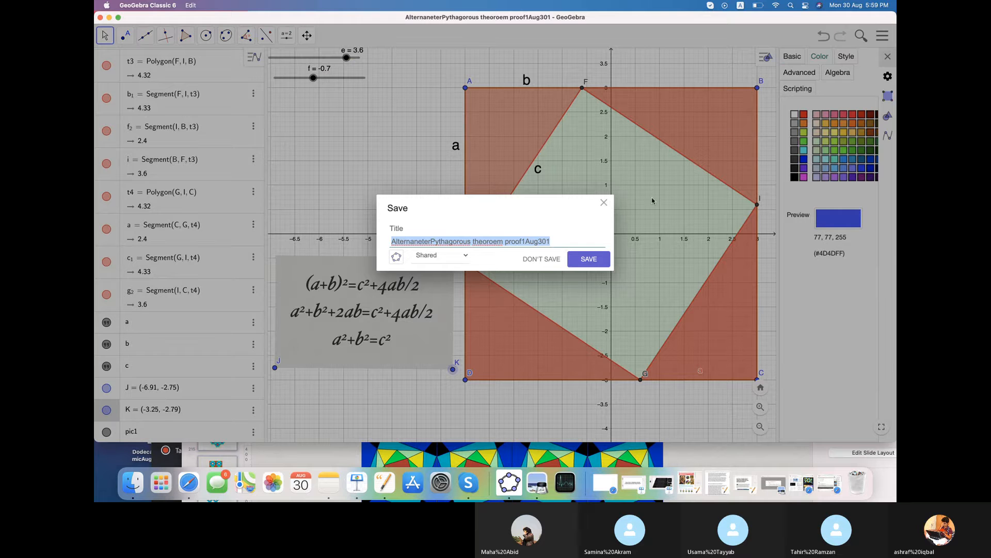
left_click(599, 255)
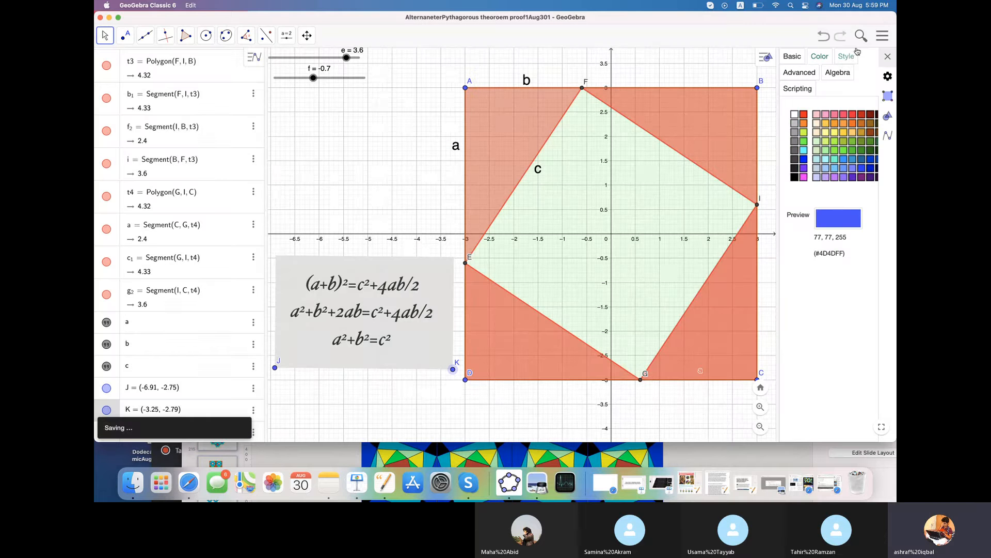
Open the saved construction AlternaneterPythagorous theoroem proof1Aug30New for editing.
left_click(882, 36)
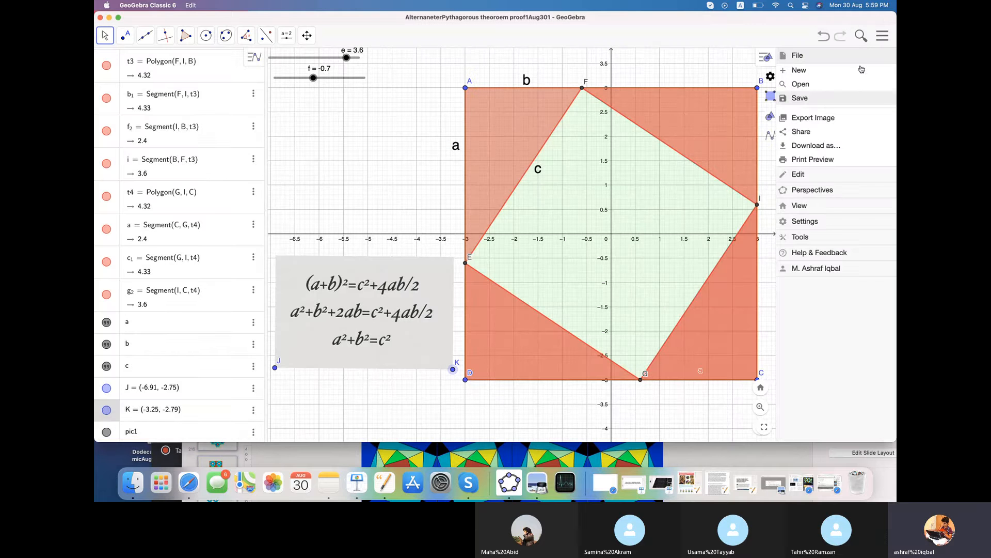
left_click(838, 85)
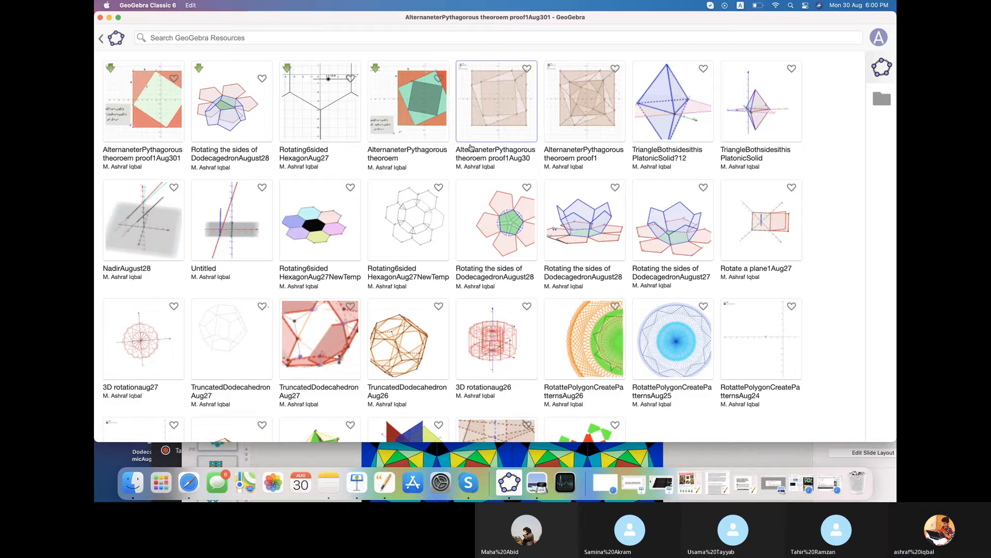
left_click(420, 105)
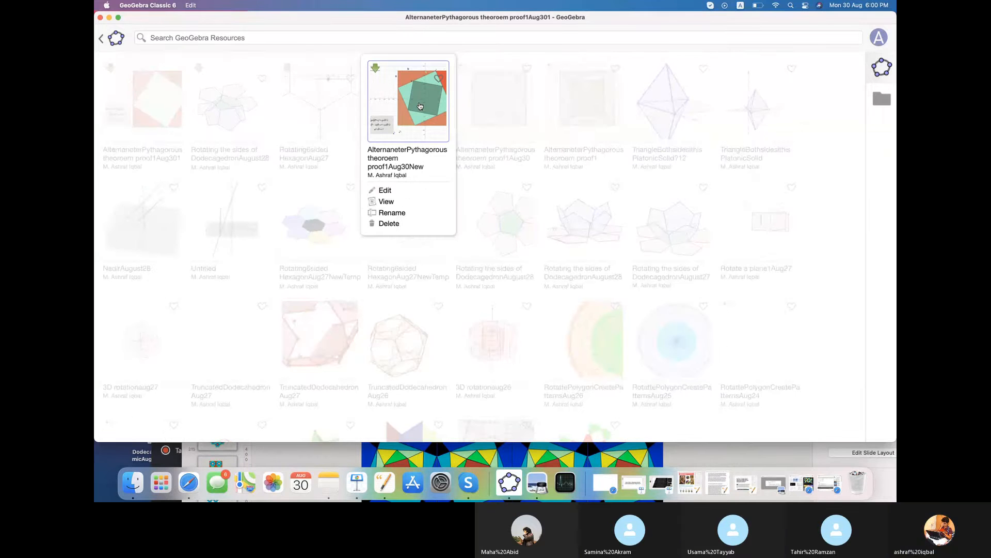
left_click(394, 191)
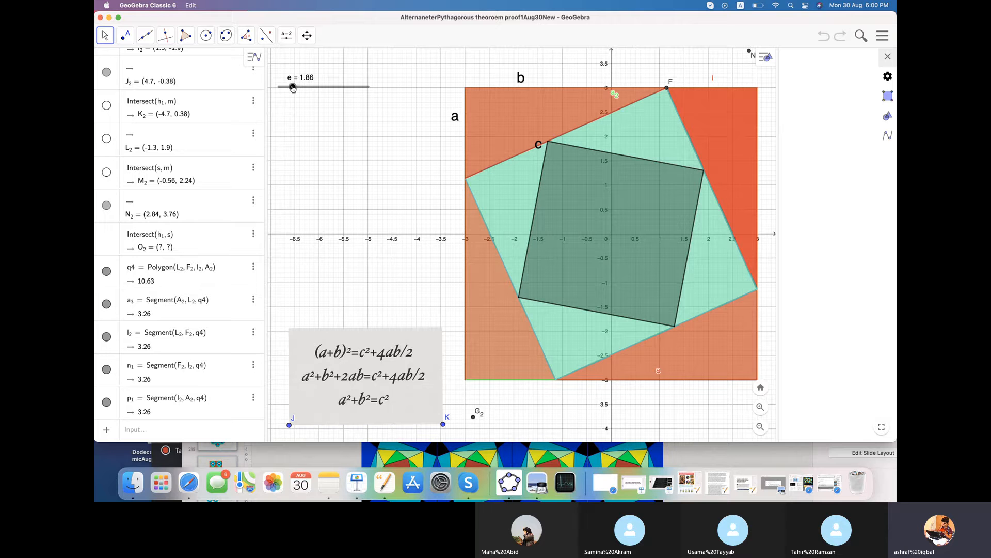
Set slider e to 3.18, move the formula image up beside the square, and narrow it slightly from corner J.
mouse_move(292, 88)
left_mouse_down()
mouse_move(313, 92)
mouse_move(287, 89)
mouse_move(305, 96)
left_mouse_up()
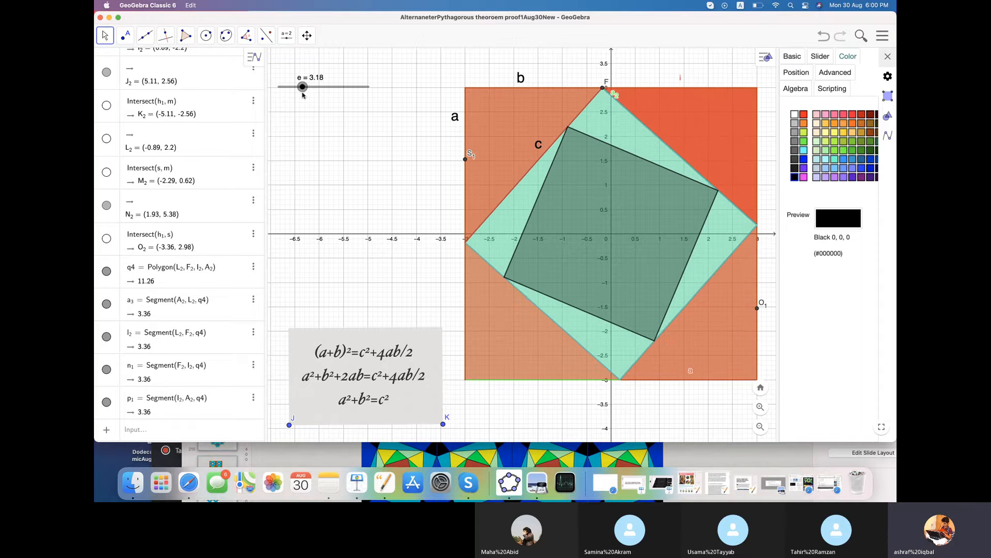
left_click(366, 342)
left_click_drag(366, 341, 368, 195)
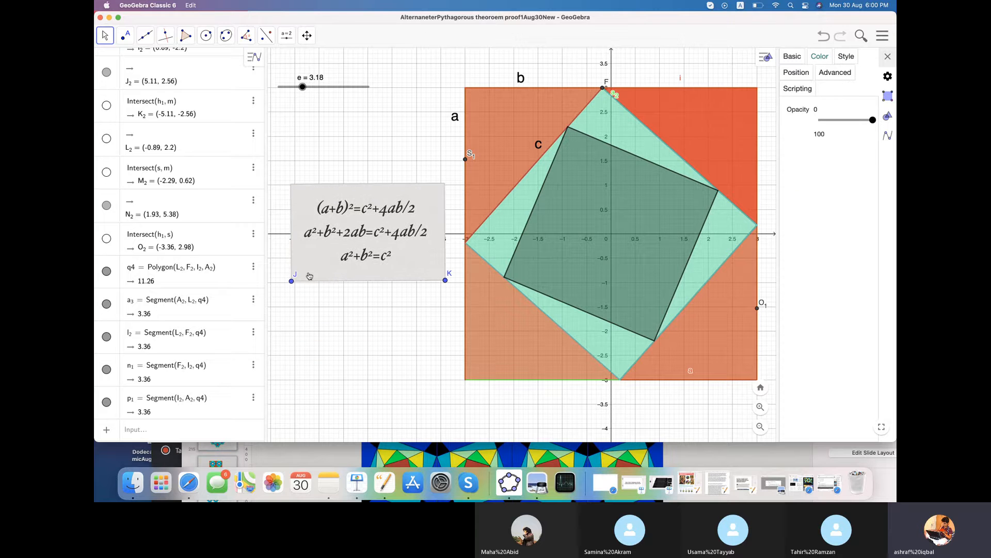
left_click_drag(292, 283, 295, 282)
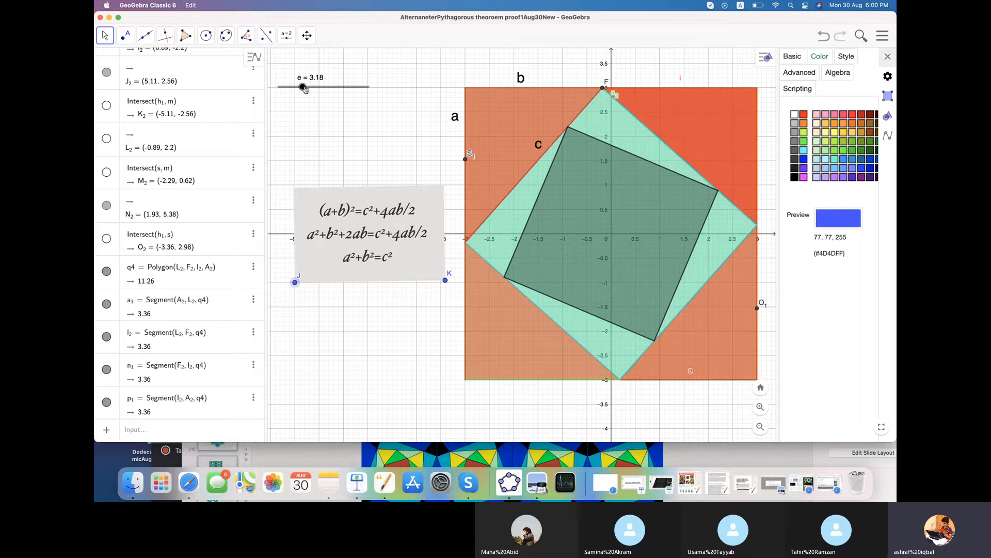
Vary slider e through 3 and 1.98 to 4.2 to show how the nested squares rotate and resize.
mouse_move(305, 89)
left_mouse_down()
mouse_move(321, 88)
mouse_move(292, 84)
mouse_move(302, 85)
left_mouse_up()
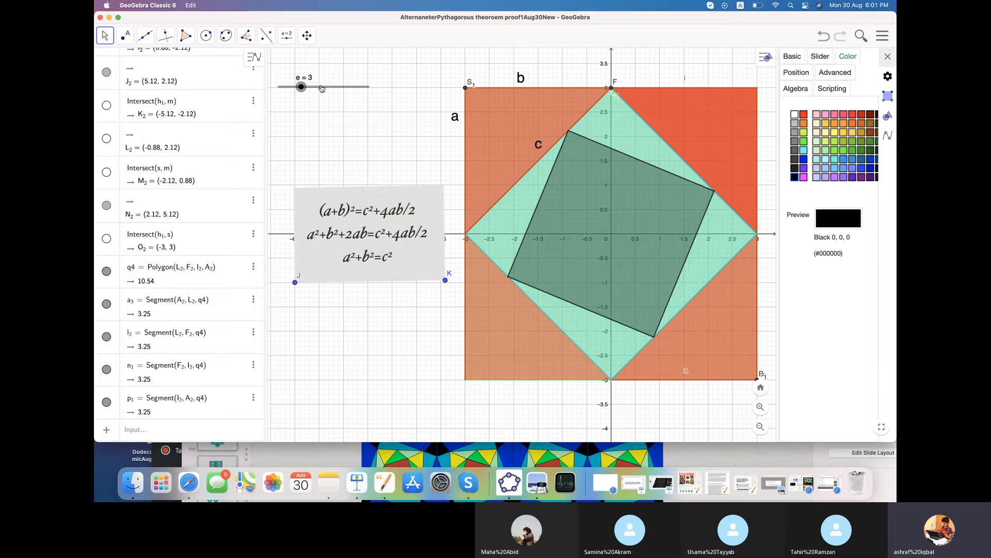
mouse_move(306, 87)
left_mouse_down()
mouse_move(316, 88)
mouse_move(294, 84)
left_mouse_up()
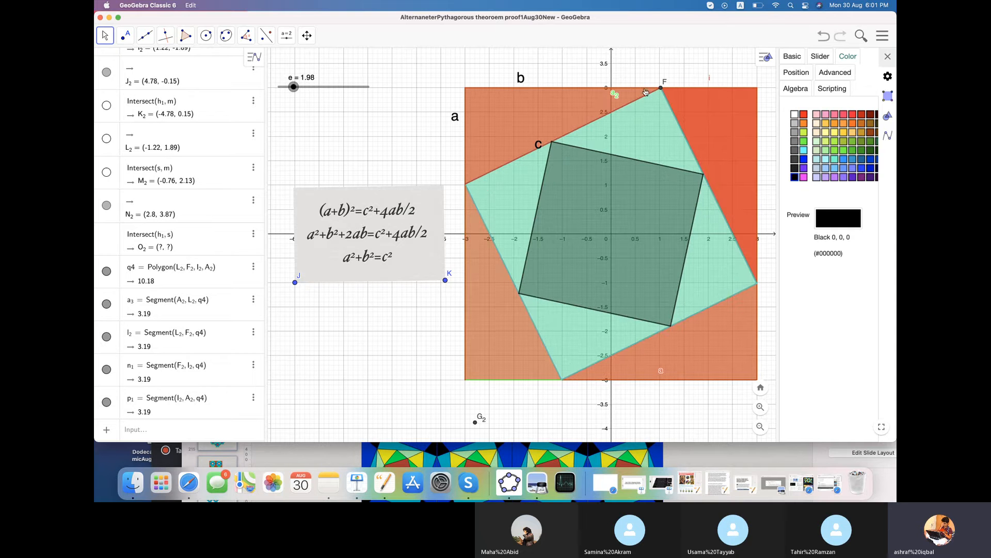
left_click_drag(294, 87, 311, 88)
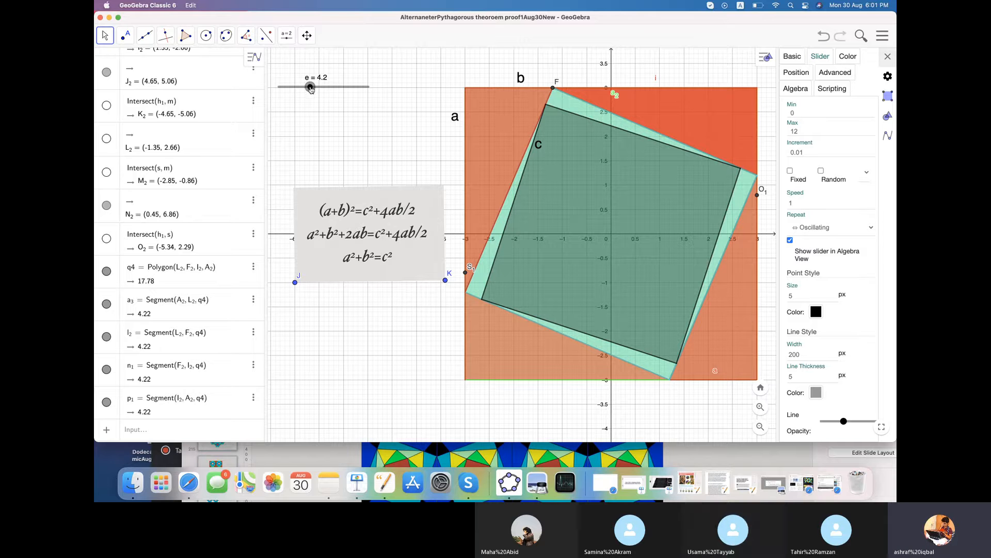
mouse_move(309, 87)
left_mouse_down()
mouse_move(357, 91)
mouse_move(281, 86)
mouse_move(310, 89)
left_mouse_up()
left_click_drag(245, 24, 281, 37)
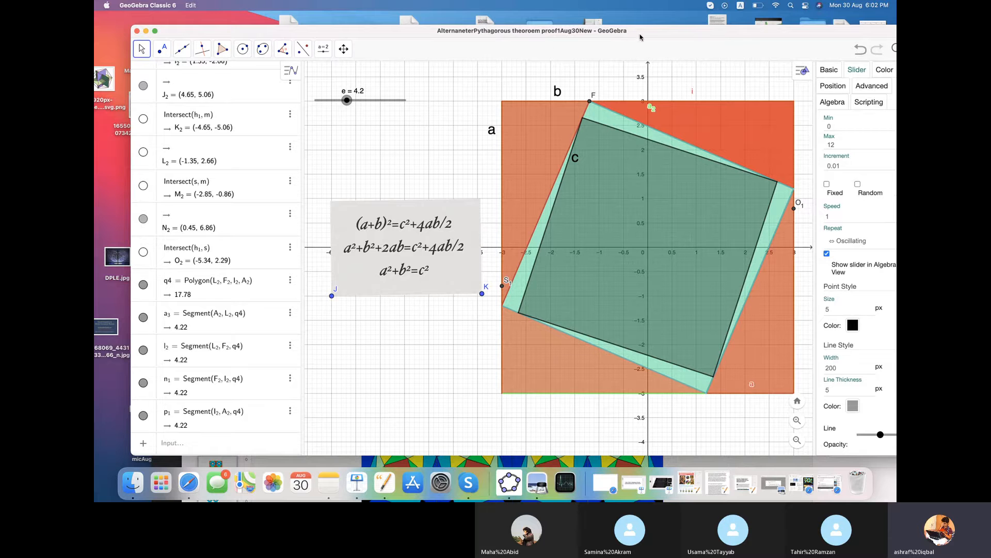
left_click_drag(654, 34, 617, 28)
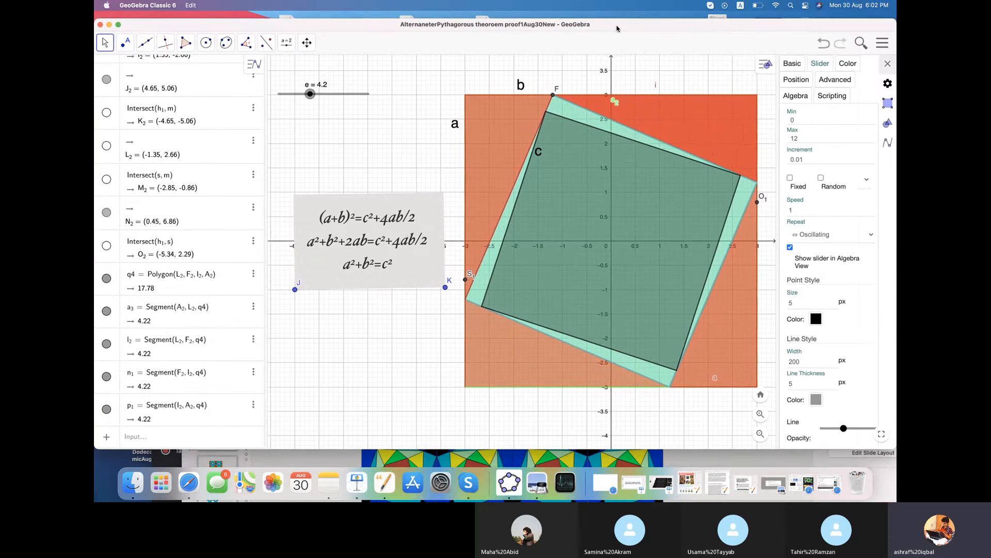
Open the construction AlternaneterPythagorous theoroem proof1 without saving the current changes, and set its slider e to 1.5.
left_click(882, 43)
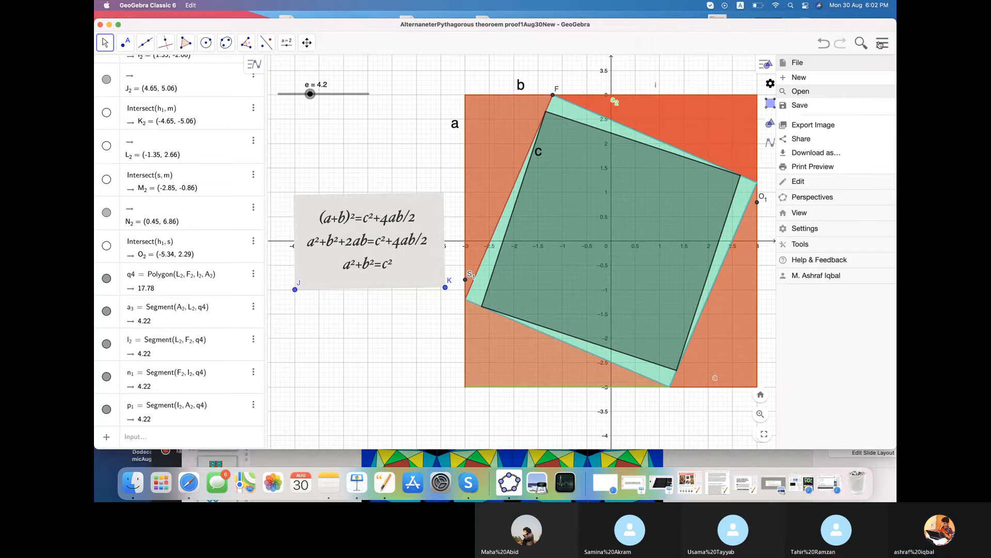
left_click(830, 97)
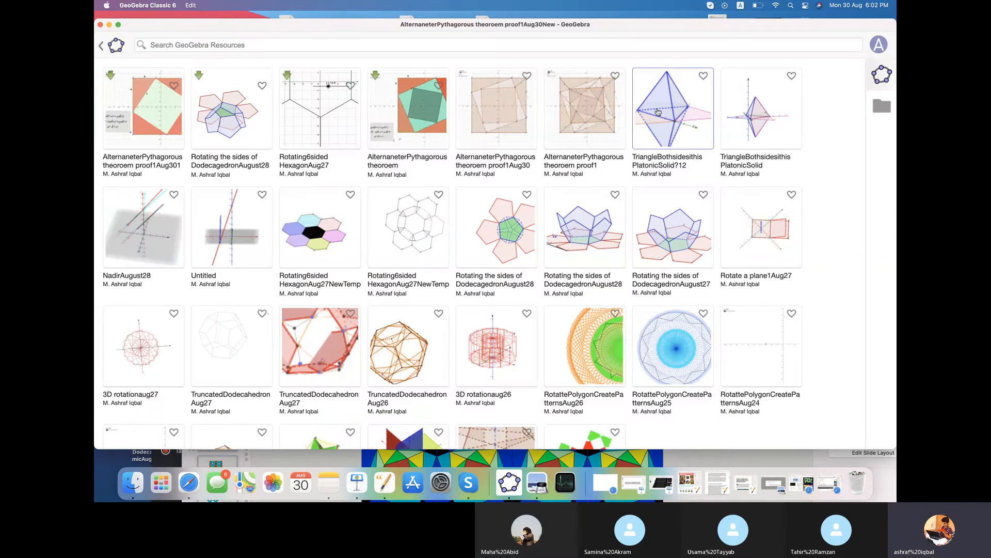
left_click(593, 118)
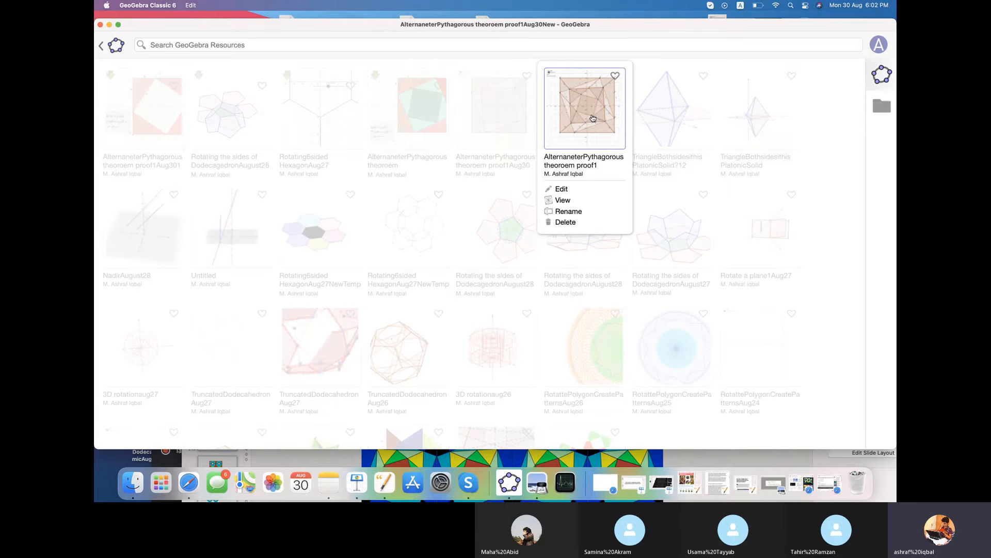
left_click(570, 189)
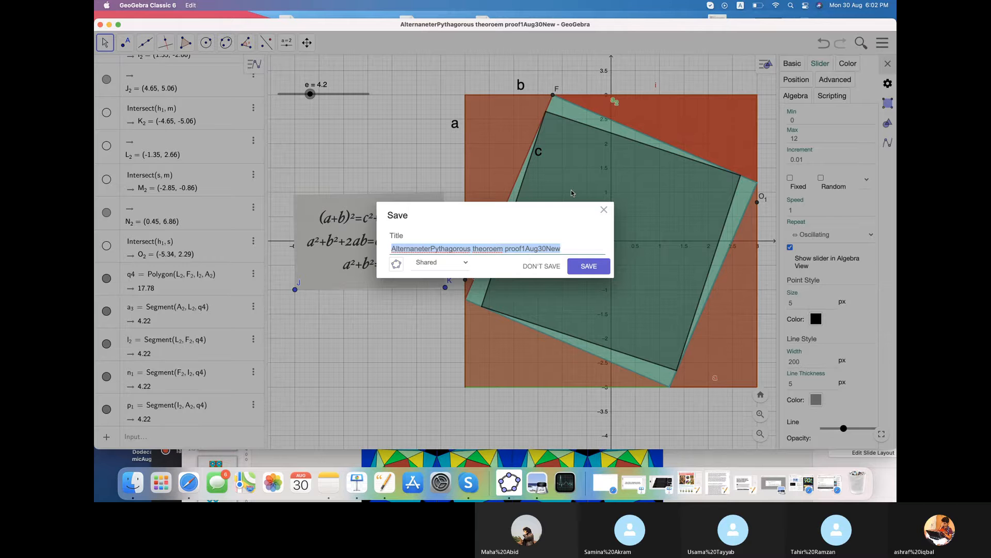
left_click(549, 267)
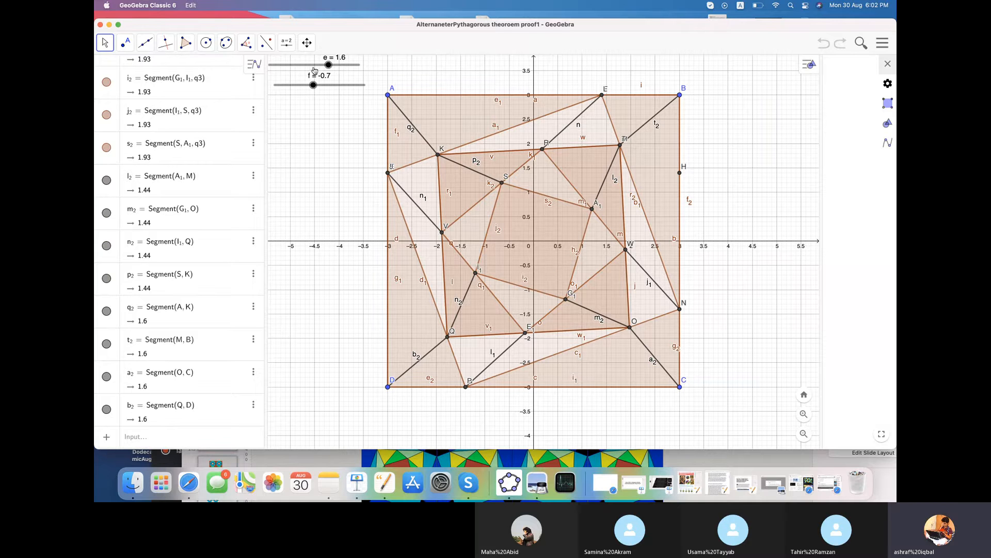
mouse_move(328, 67)
left_mouse_down()
mouse_move(313, 68)
mouse_move(341, 69)
mouse_move(318, 66)
mouse_move(328, 67)
left_mouse_up()
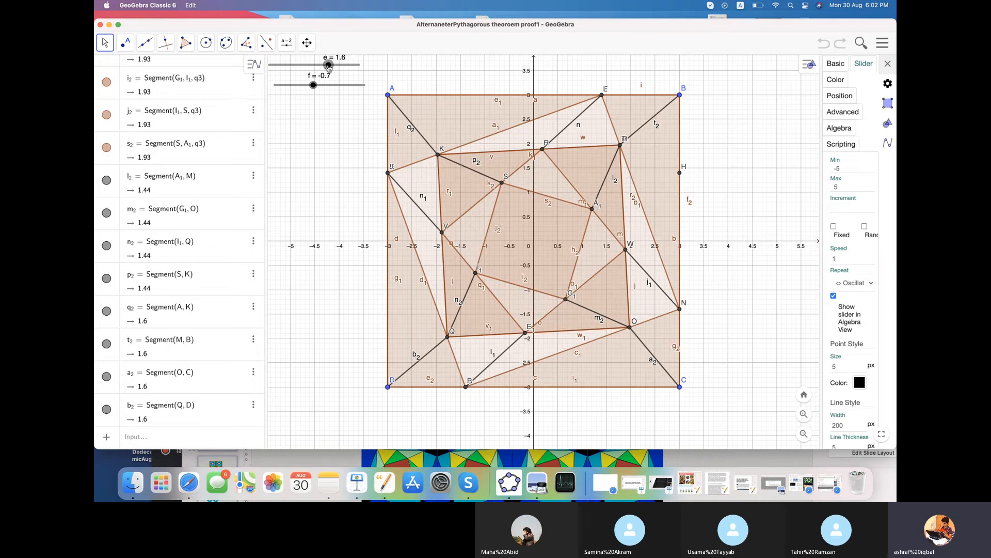
left_click_drag(328, 67, 327, 67)
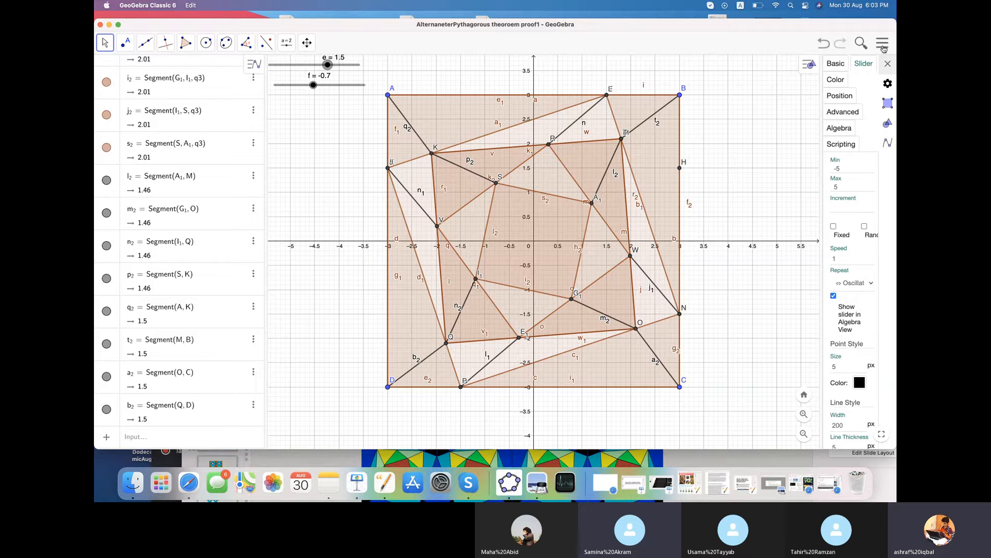
Switch to Keynote and examine the white-centred square on slide 223 and the red-centred pair on slide 224 against the GeoGebra construction.
left_click(355, 483)
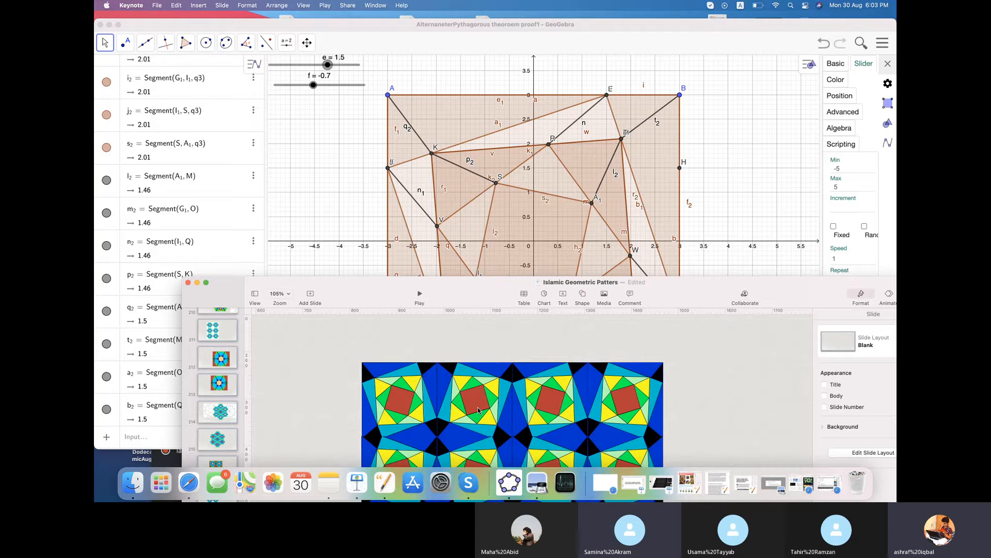
left_click_drag(331, 295, 350, 66)
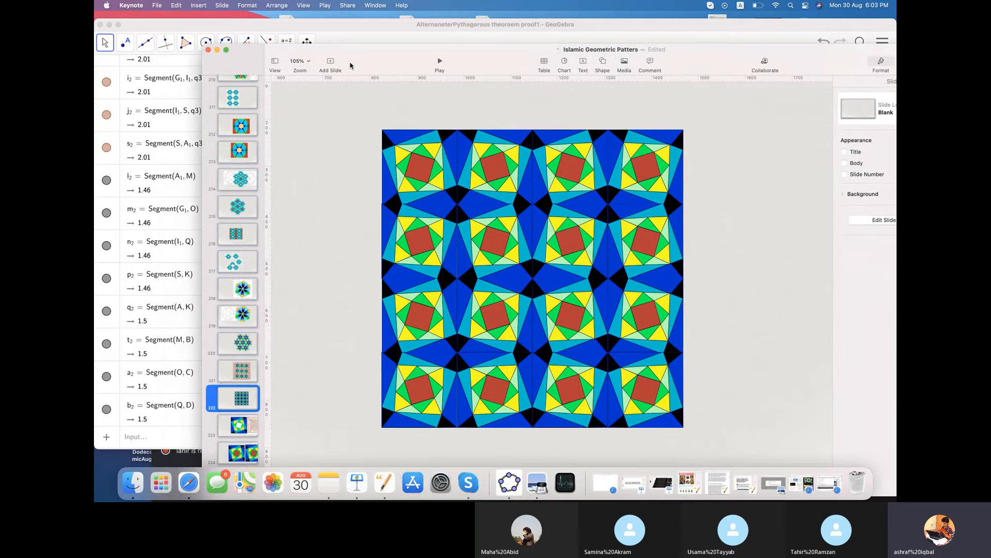
left_click(237, 427)
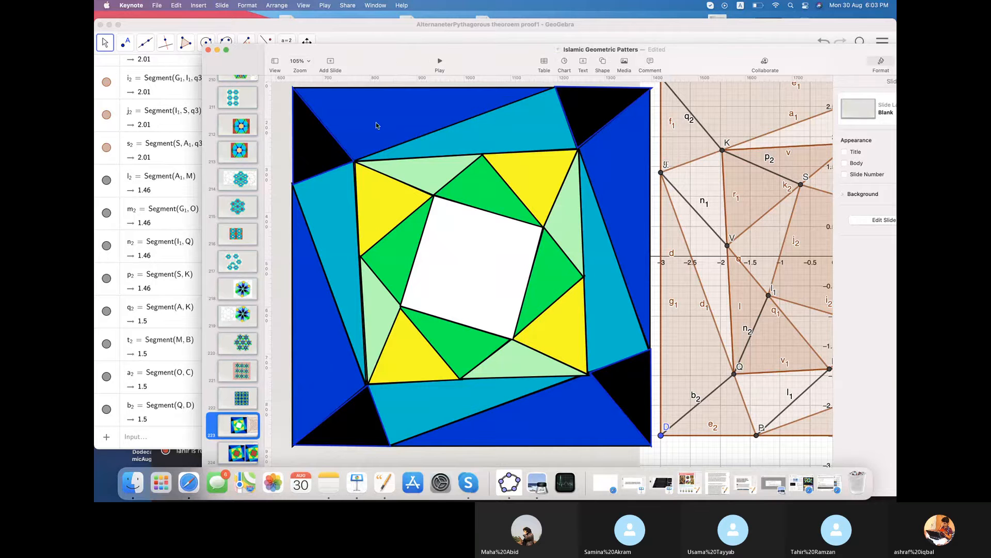
left_click(244, 457)
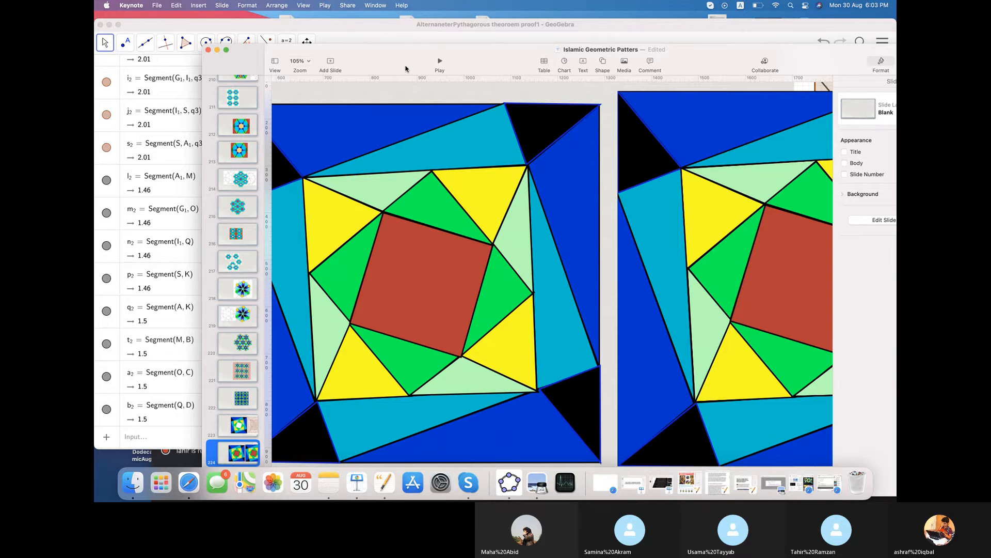
left_click_drag(405, 66, 412, 358)
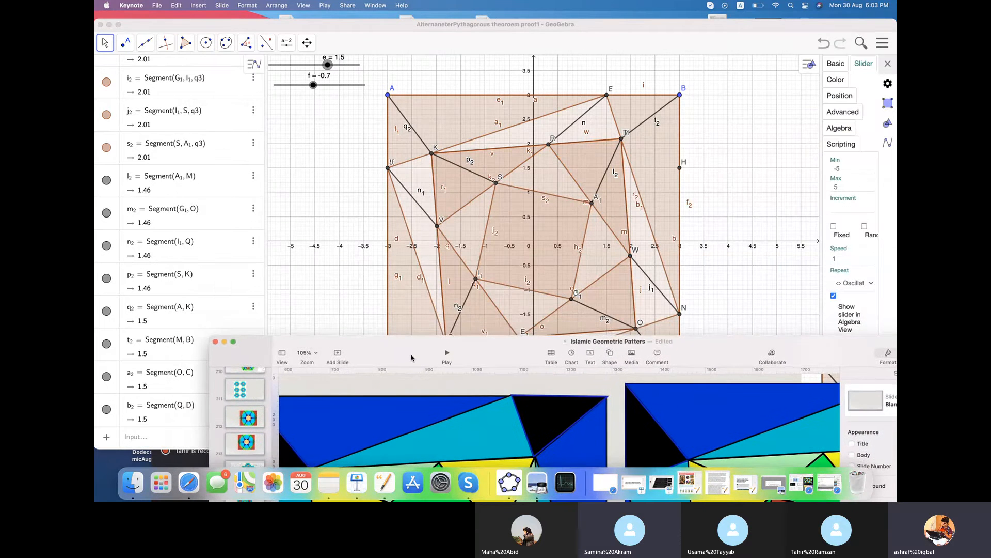
Return to GeoGebra and start a new blank construction without saving the changes to the current one.
left_click(660, 30)
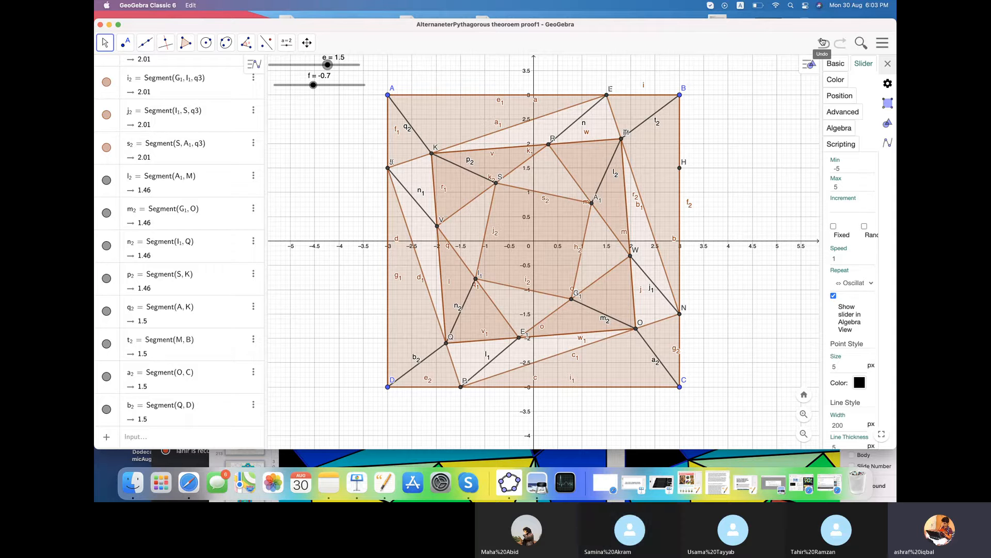
left_click(882, 46)
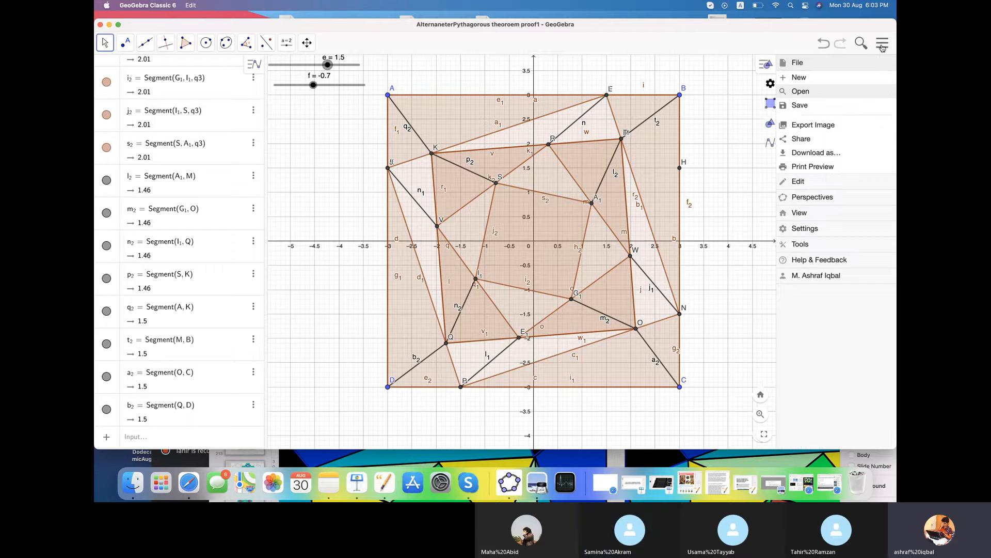
left_click(846, 79)
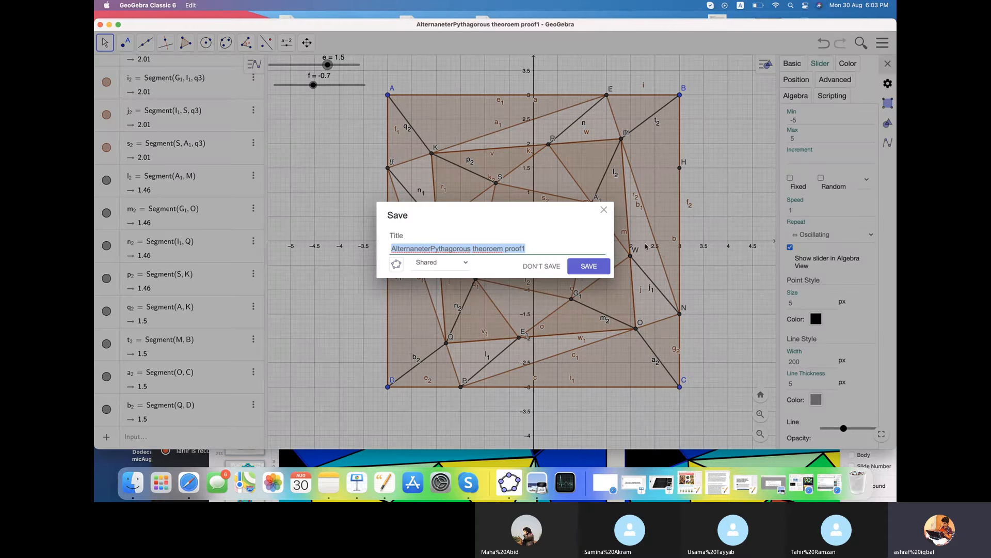
left_click(549, 267)
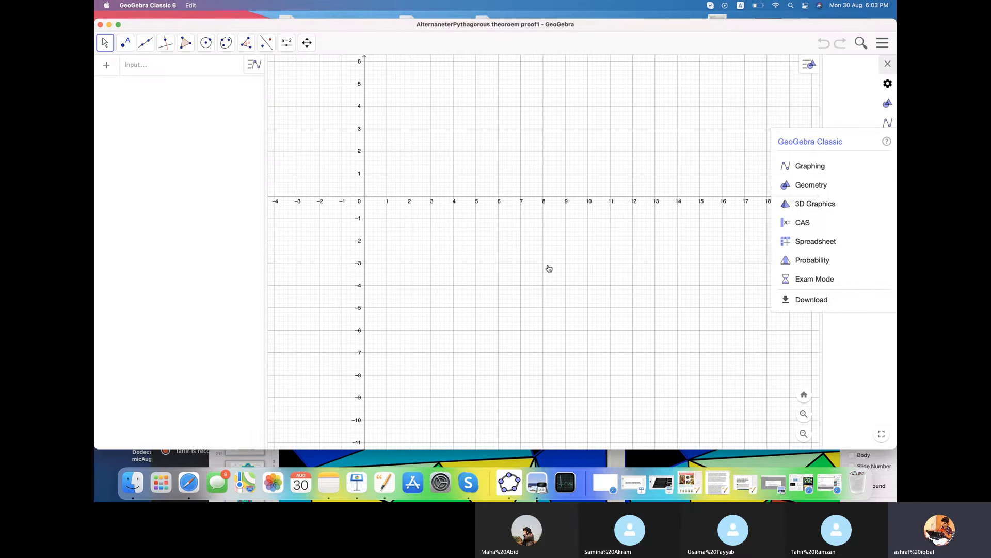
Open the saved construction TriangleBothsidesithis PlatonicSolid?12 from the GeoGebra resources.
left_click(881, 46)
left_click(882, 46)
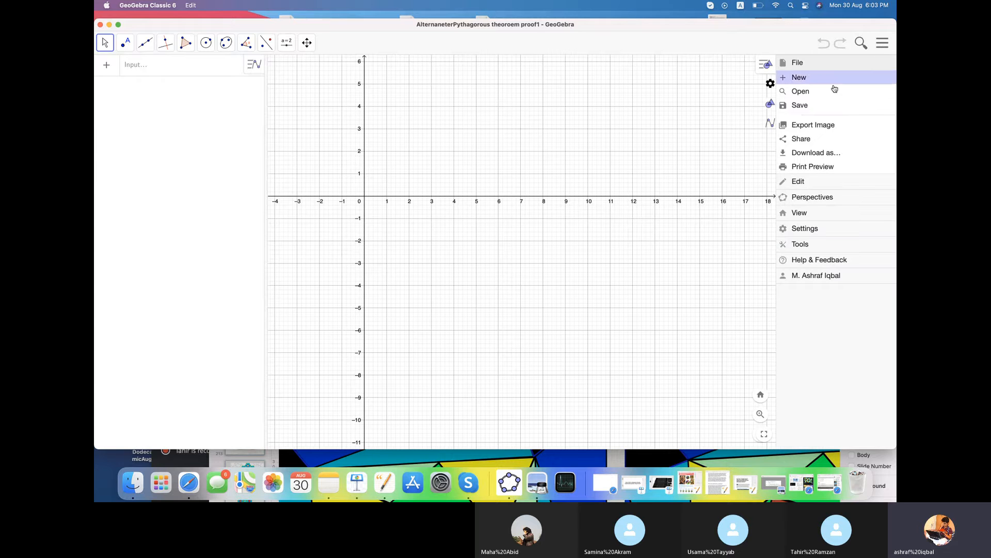
left_click(828, 97)
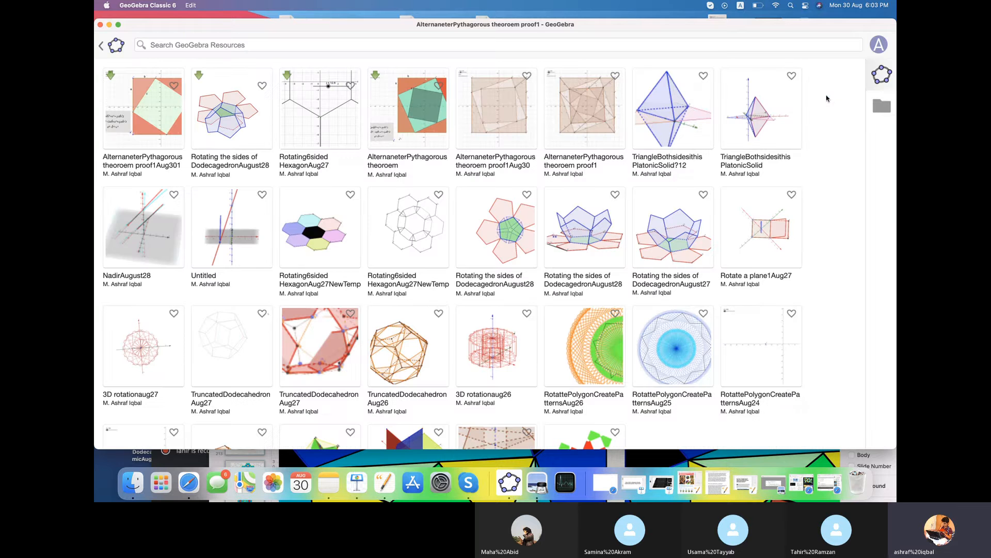
left_click(661, 111)
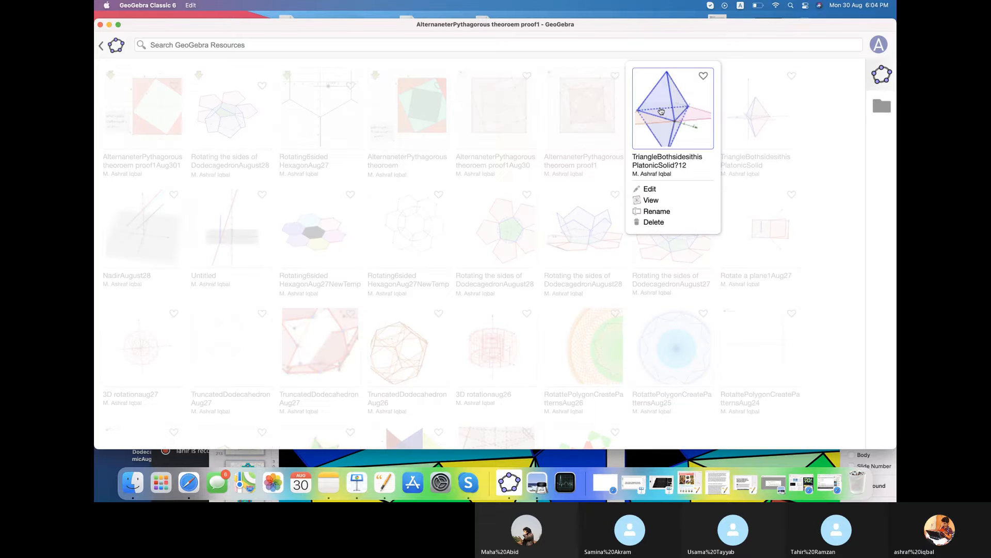
left_click(661, 110)
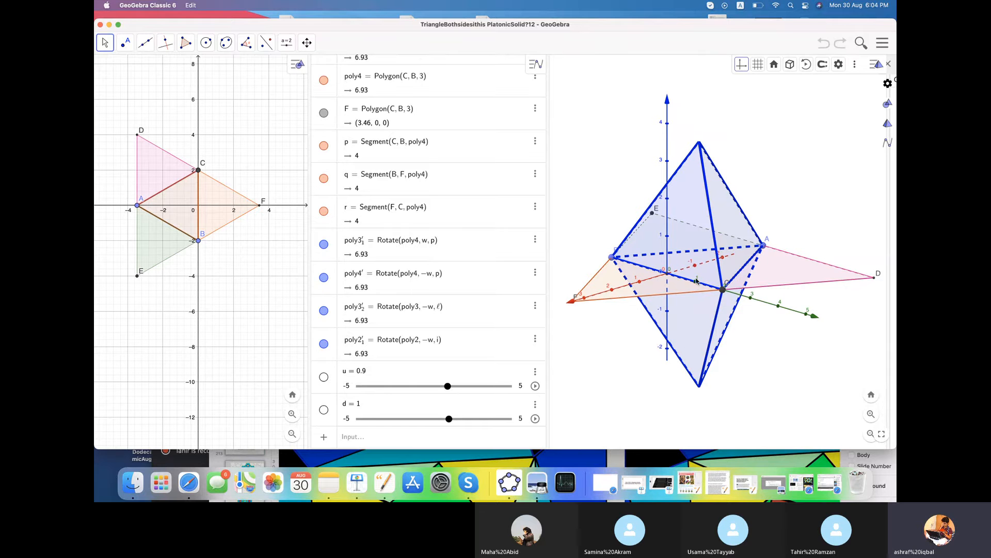
Examine the blue double pyramid from several angles, including its shared triangular base ABC and the flat triangles adjoining it.
left_click(585, 231)
mouse_move(586, 230)
left_mouse_down()
mouse_move(603, 233)
mouse_move(577, 232)
left_mouse_up()
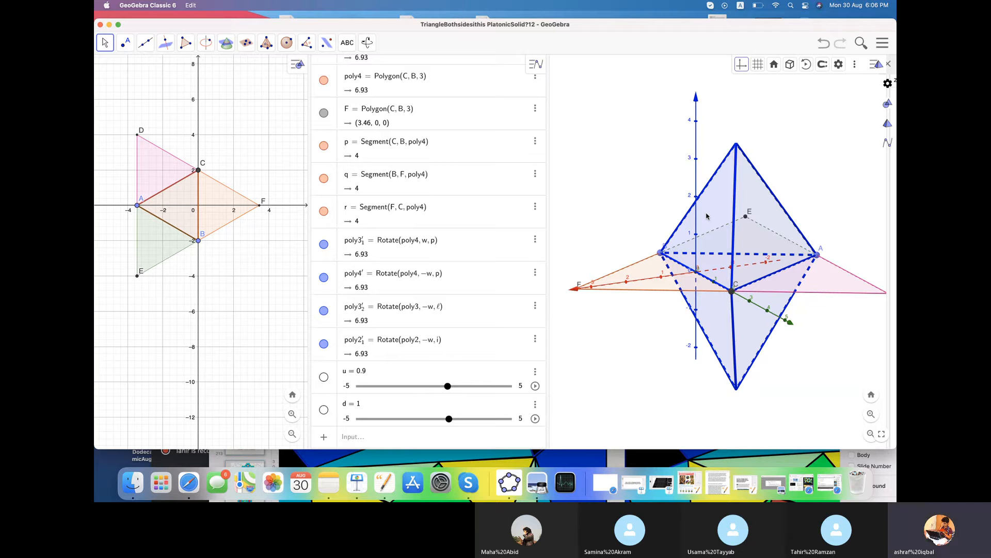
left_click_drag(656, 227, 592, 225)
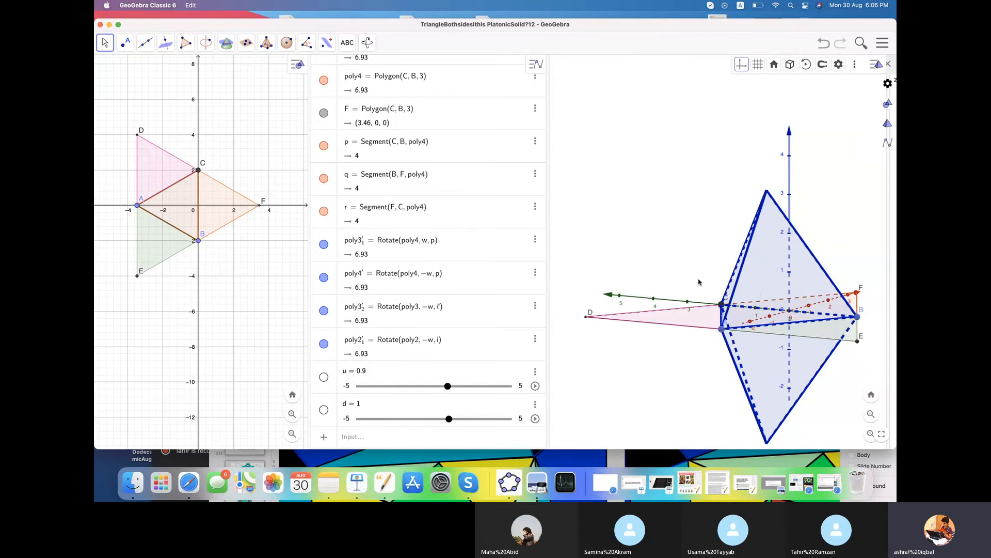
mouse_move(687, 268)
left_mouse_down()
mouse_move(665, 263)
mouse_move(679, 253)
left_mouse_up()
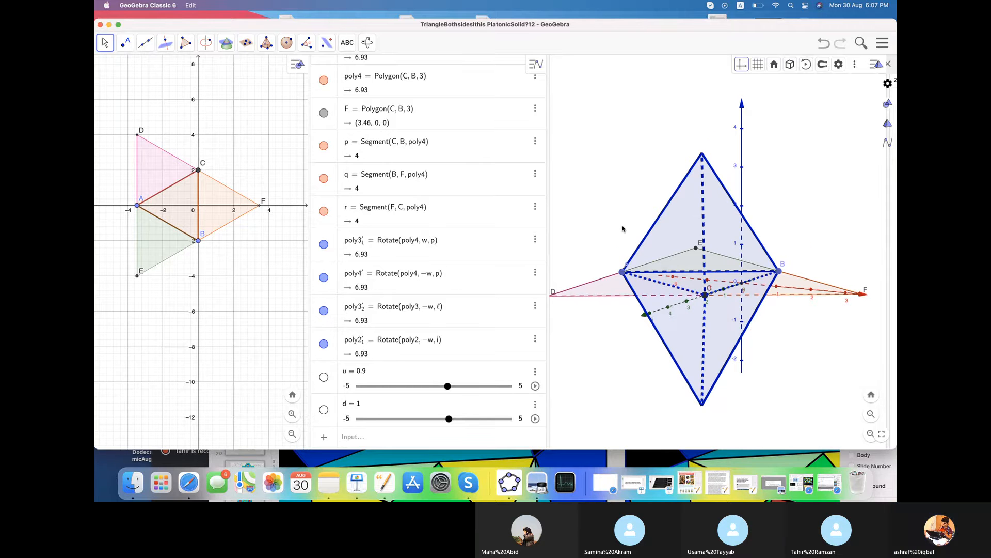
left_click_drag(622, 228, 628, 225)
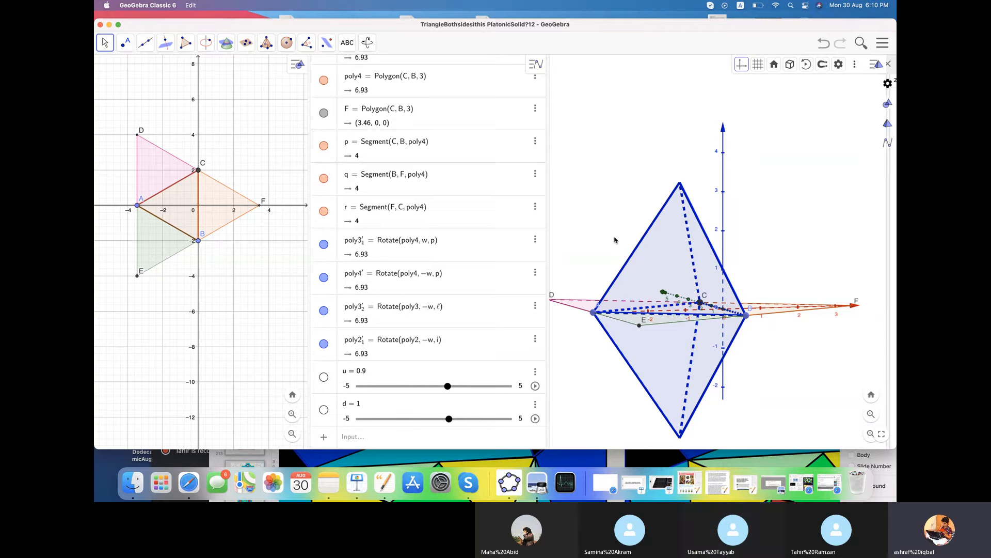
mouse_move(676, 262)
left_mouse_down()
mouse_move(689, 194)
mouse_move(674, 234)
mouse_move(661, 219)
mouse_move(671, 219)
mouse_move(679, 260)
mouse_move(699, 255)
mouse_move(665, 255)
mouse_move(676, 245)
mouse_move(679, 265)
left_mouse_up()
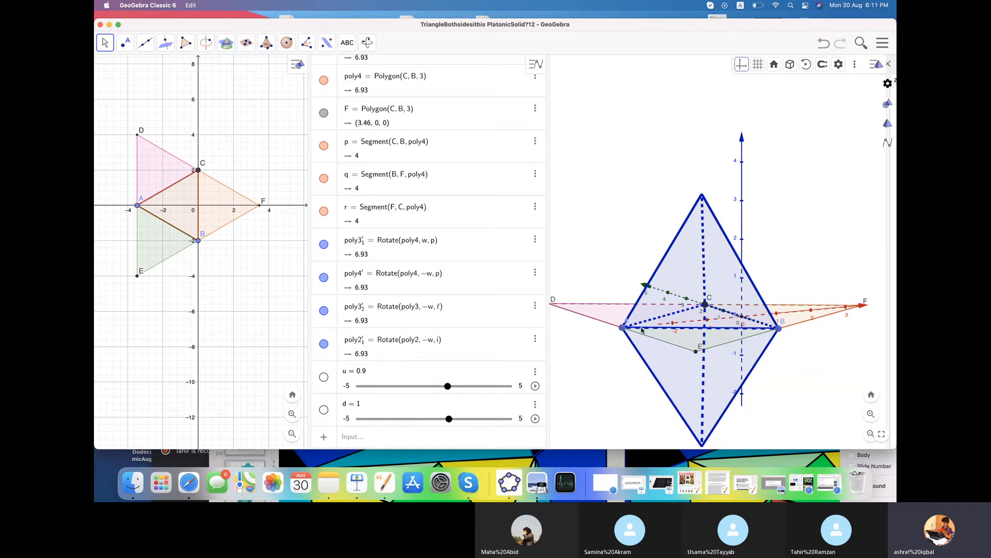
mouse_move(620, 271)
left_mouse_down()
mouse_move(631, 288)
mouse_move(613, 280)
left_mouse_up()
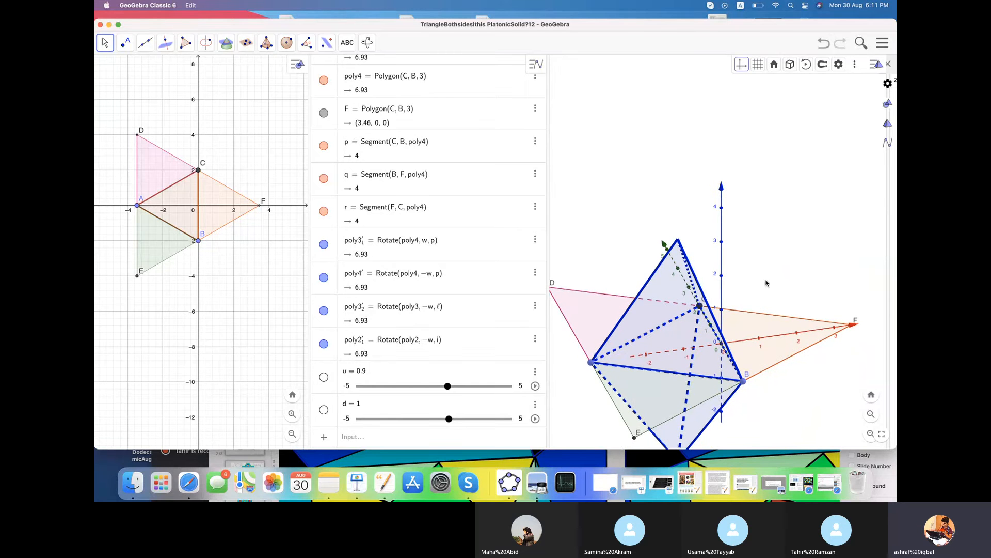
mouse_move(746, 321)
left_mouse_down()
mouse_move(750, 295)
mouse_move(751, 319)
left_mouse_up()
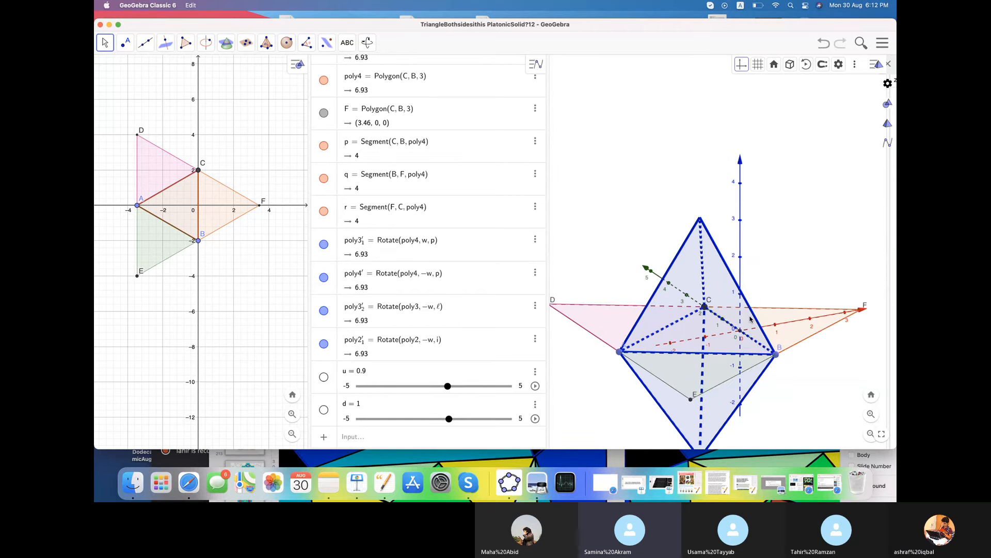
mouse_move(750, 320)
left_mouse_down()
mouse_move(741, 313)
mouse_move(770, 306)
mouse_move(752, 278)
mouse_move(759, 273)
mouse_move(756, 301)
mouse_move(746, 277)
mouse_move(755, 317)
mouse_move(747, 313)
left_mouse_up()
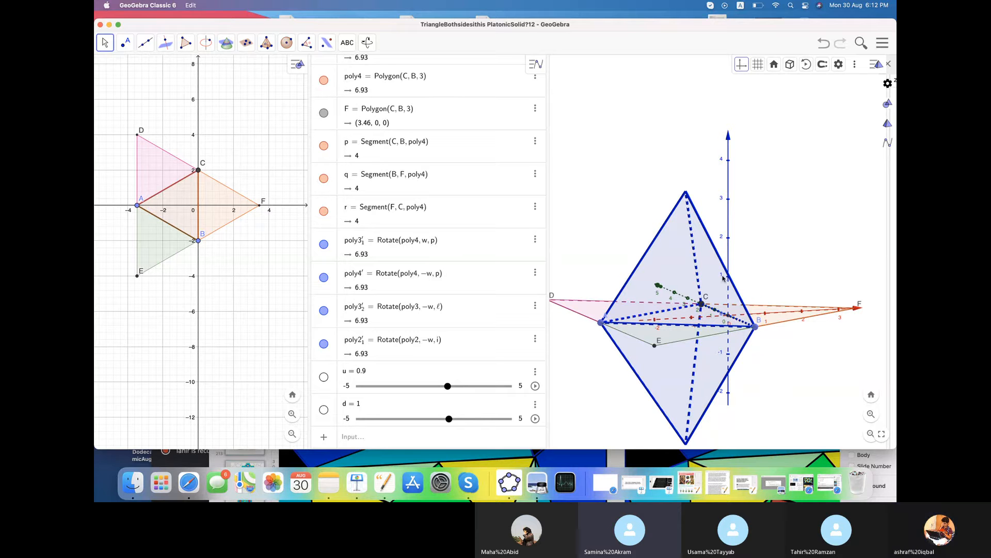
mouse_move(593, 240)
left_mouse_down()
mouse_move(607, 240)
mouse_move(590, 230)
mouse_move(595, 246)
left_mouse_up()
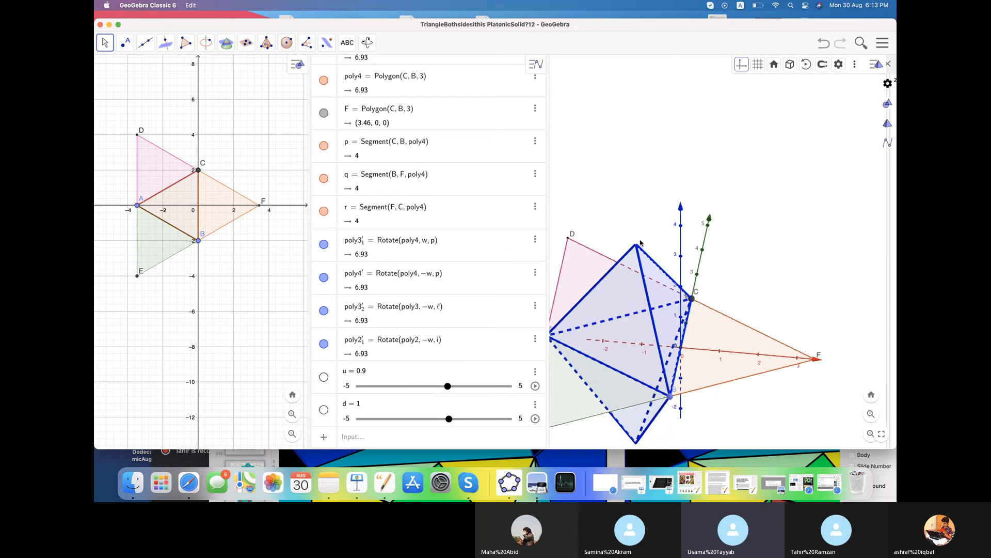
left_click_drag(642, 240, 678, 221)
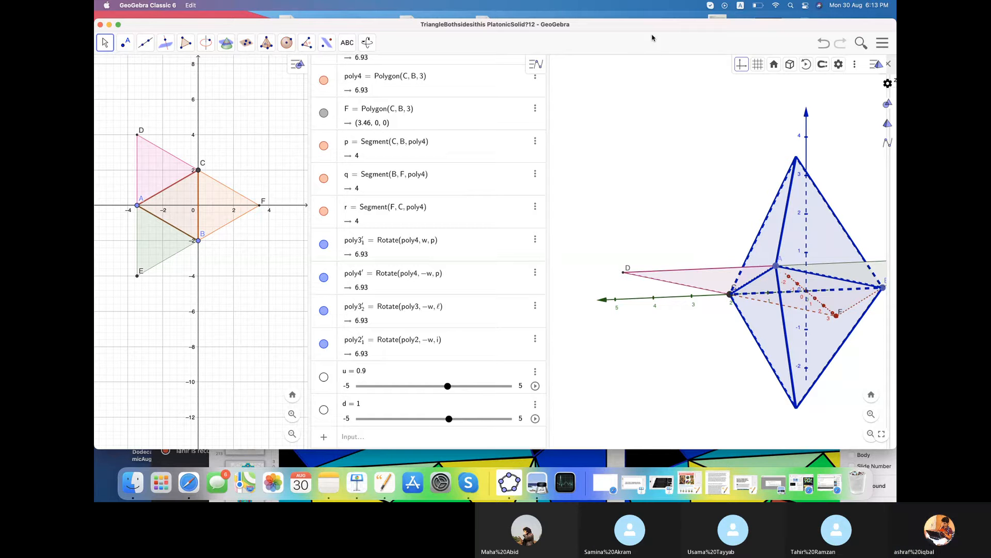
left_click_drag(652, 38, 630, 32)
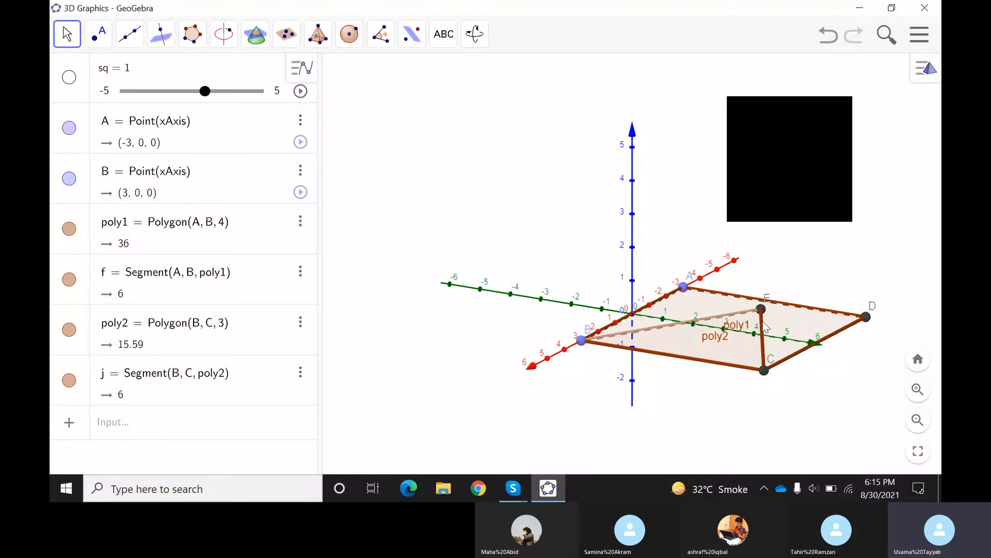
In the 3D Graphics construction, remove the triangle poly2 built on side BC of the square.
left_click(751, 324)
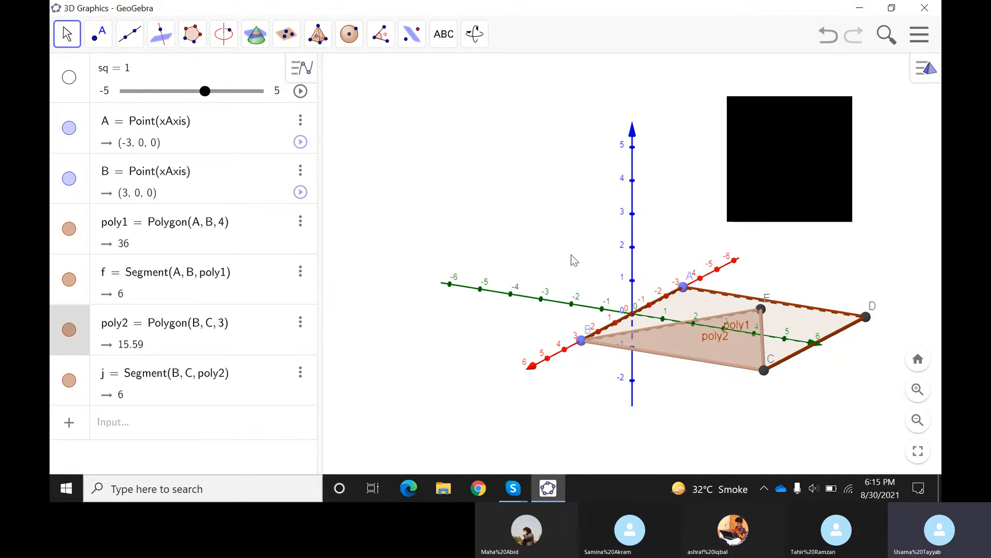
left_click_drag(545, 253, 529, 252)
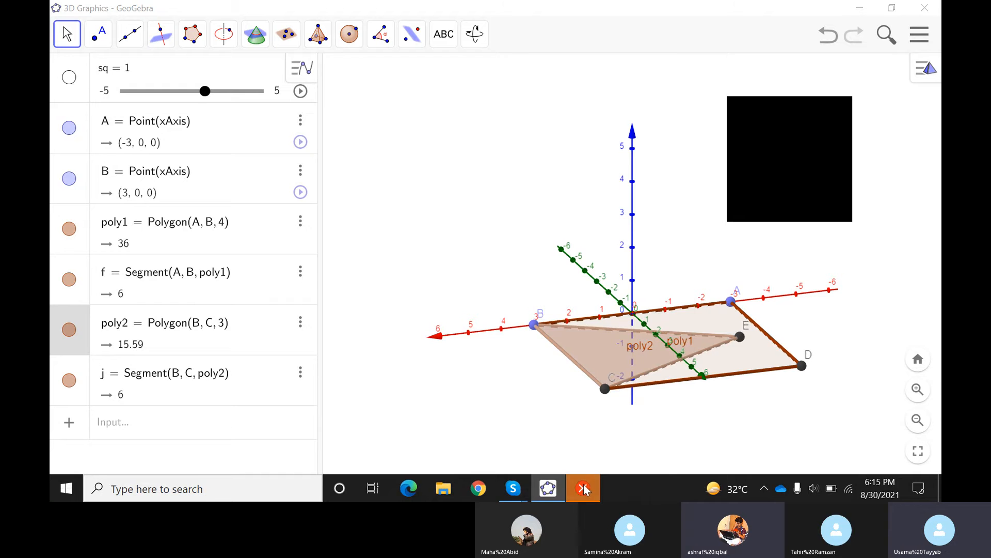
left_click(647, 361)
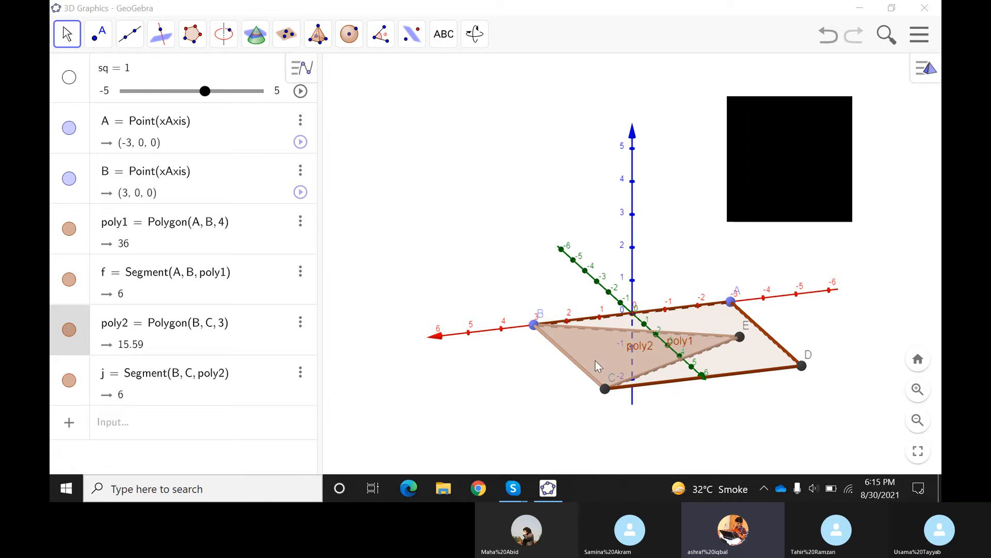
left_click(487, 244)
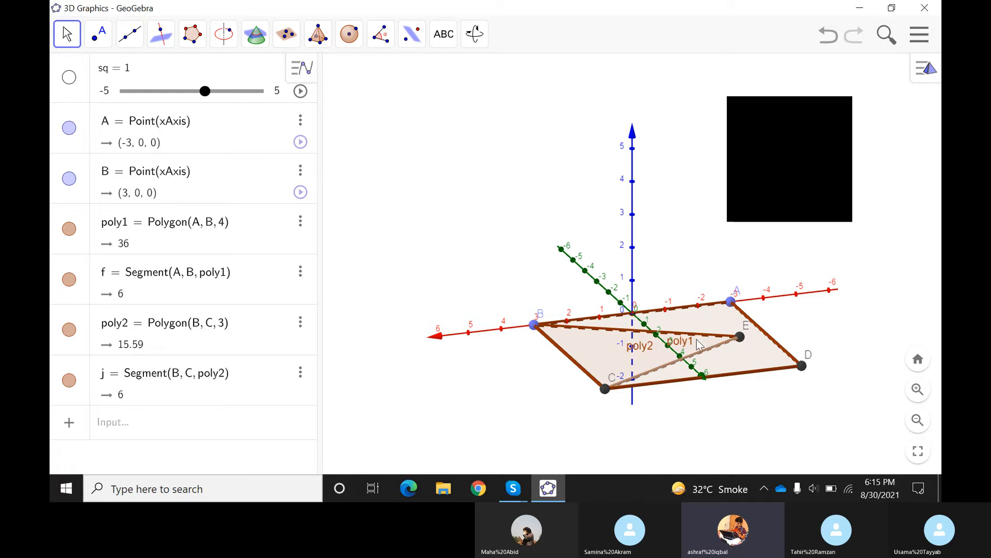
key("ctrl+z")
left_click_drag(421, 268, 436, 243)
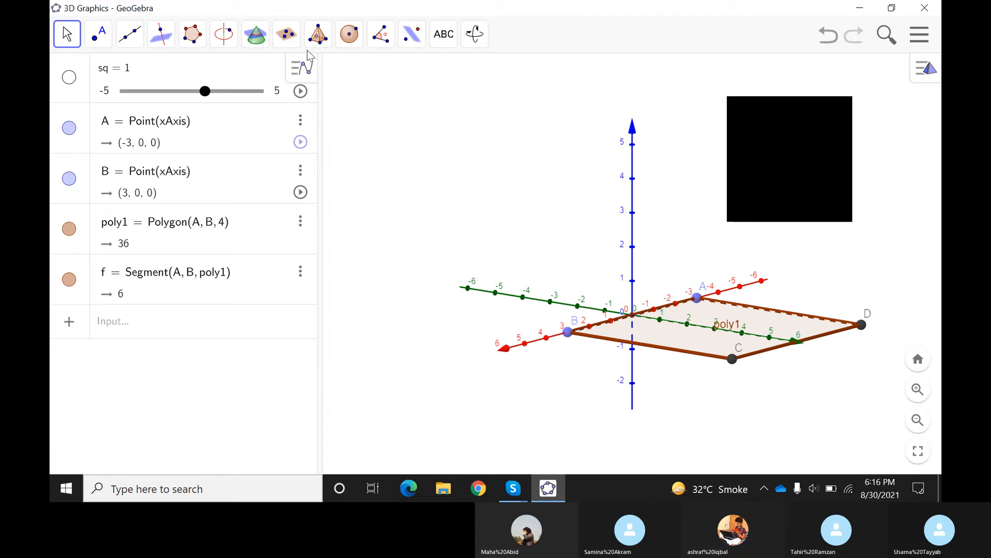
Delete the square poly1, keeping points A and B on the x-axis.
left_click(317, 36)
left_click(364, 76)
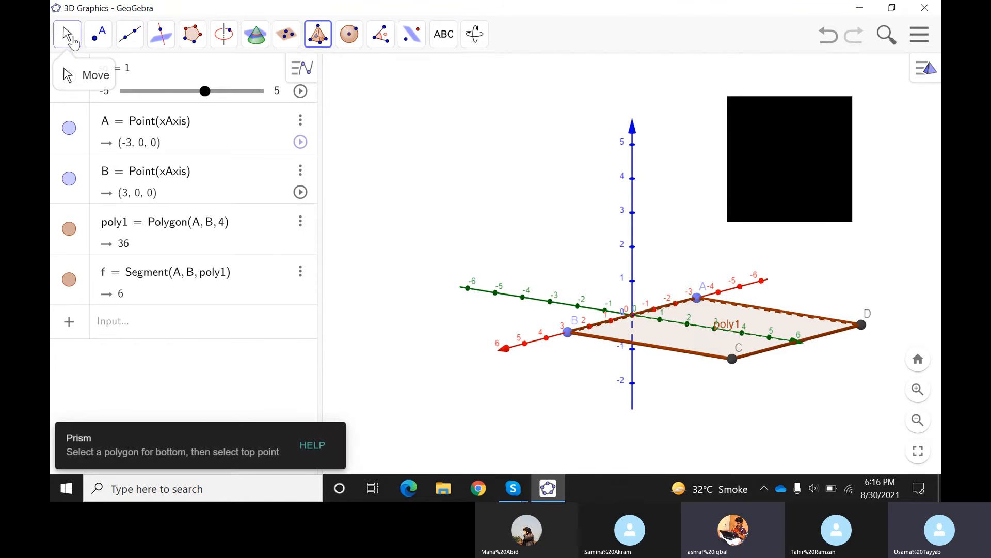
left_click(66, 34)
key("Delete")
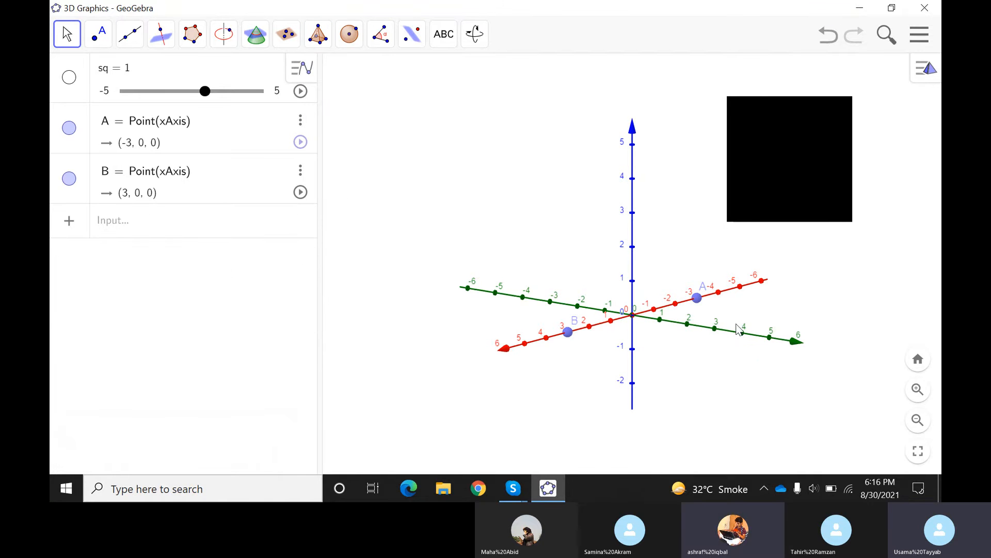
Construct a regular polygon with 4 vertices from point B to point A.
left_click(318, 34)
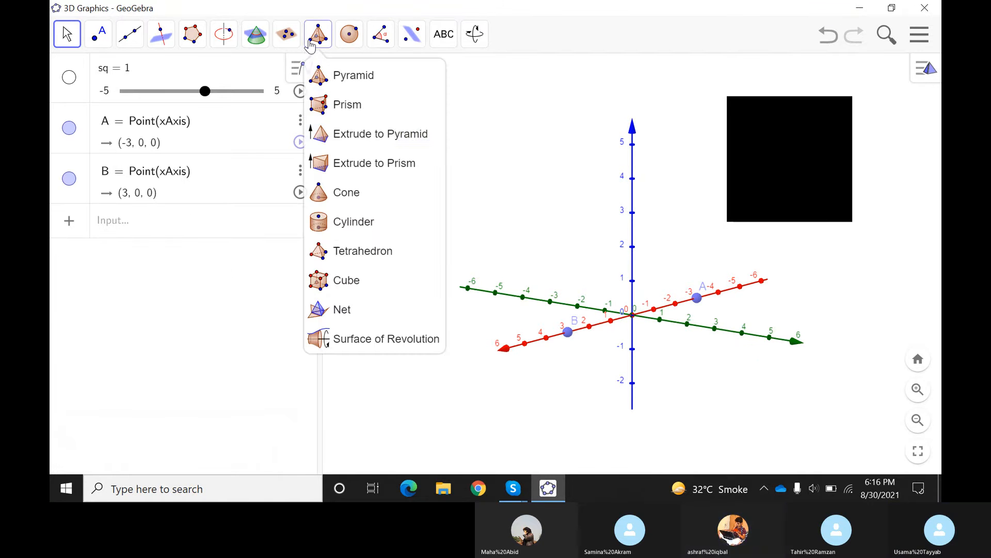
left_click(389, 83)
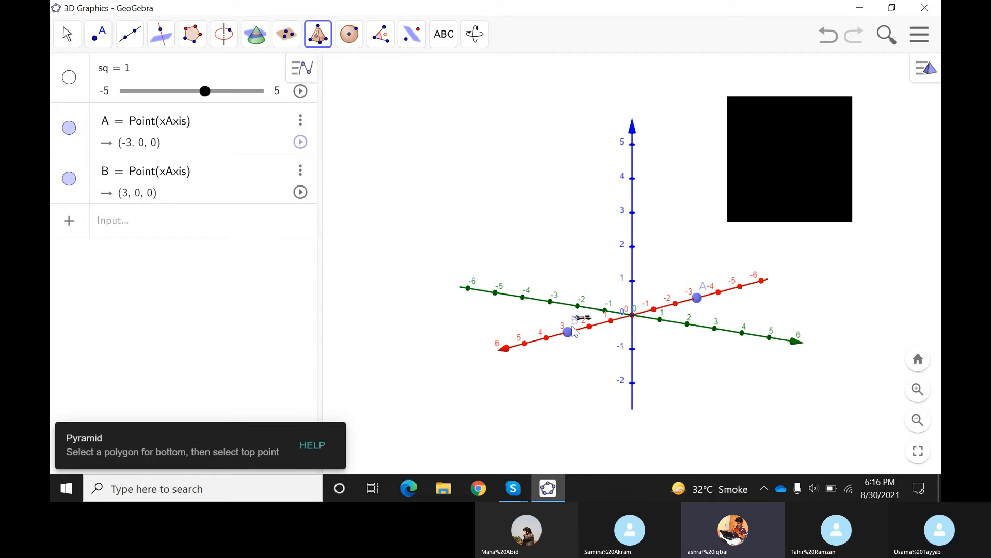
left_click(192, 35)
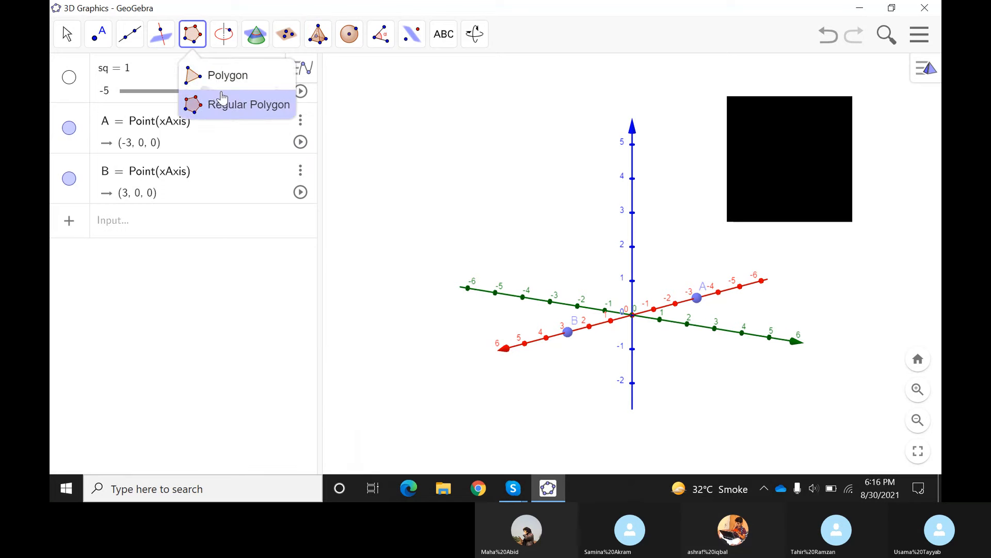
left_click(220, 100)
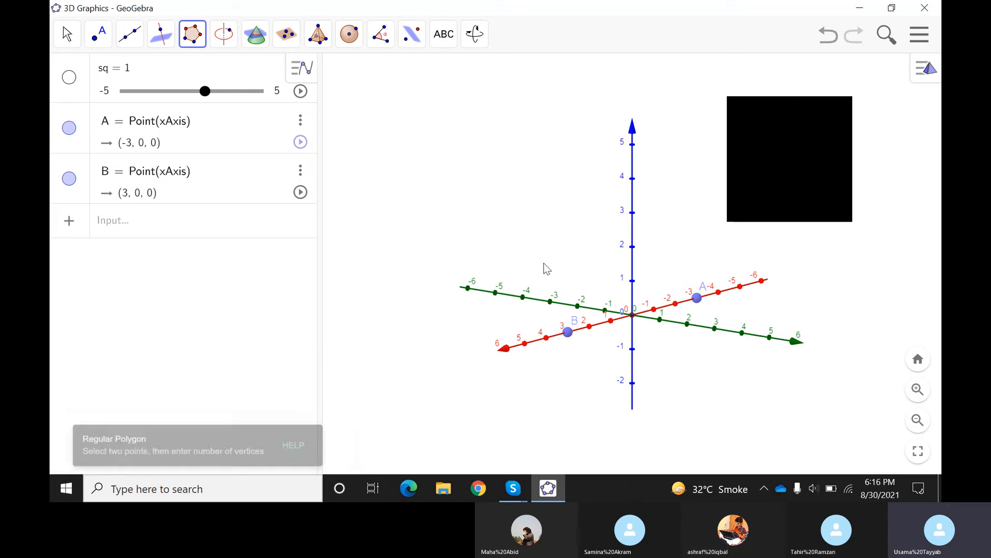
left_click(568, 332)
left_click(697, 298)
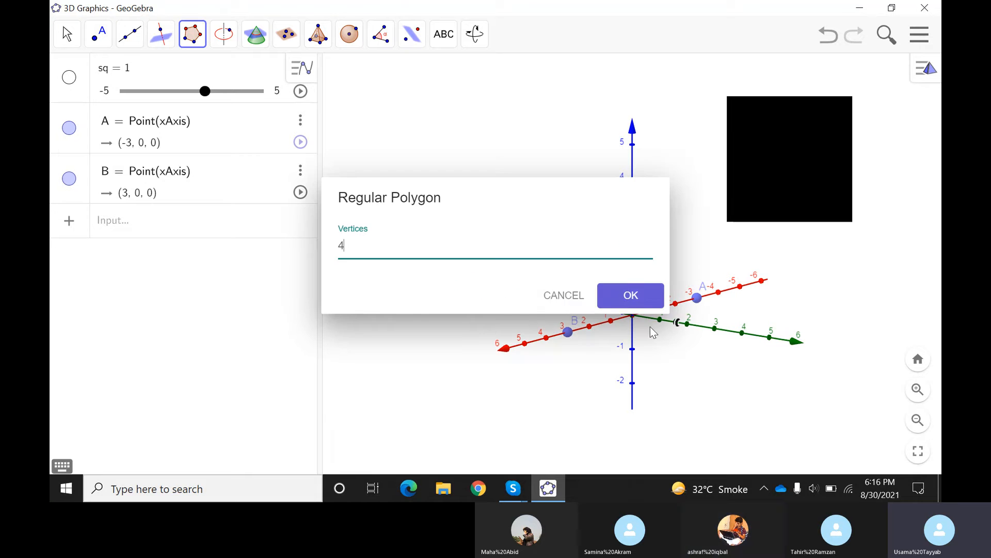
left_click(631, 295)
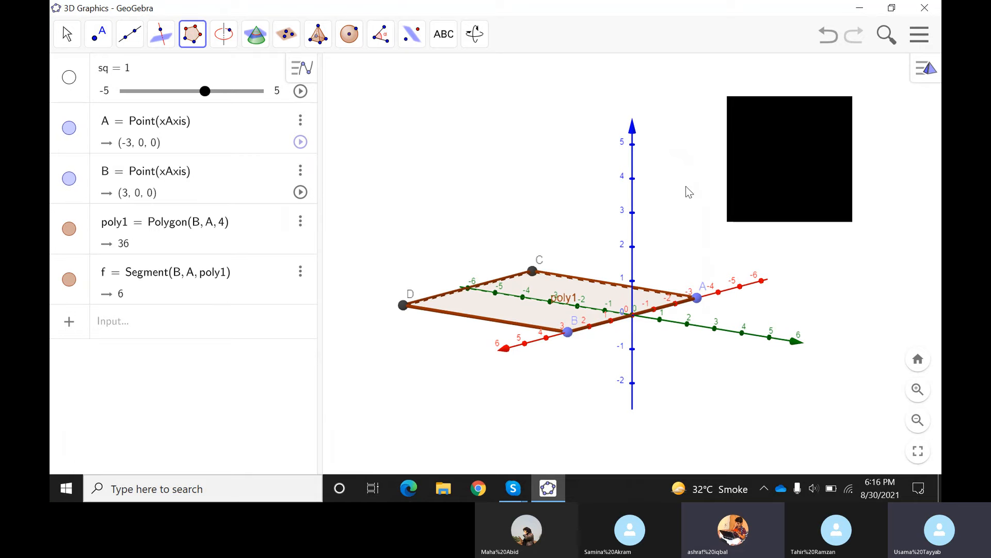
left_click(318, 34)
left_click(338, 73)
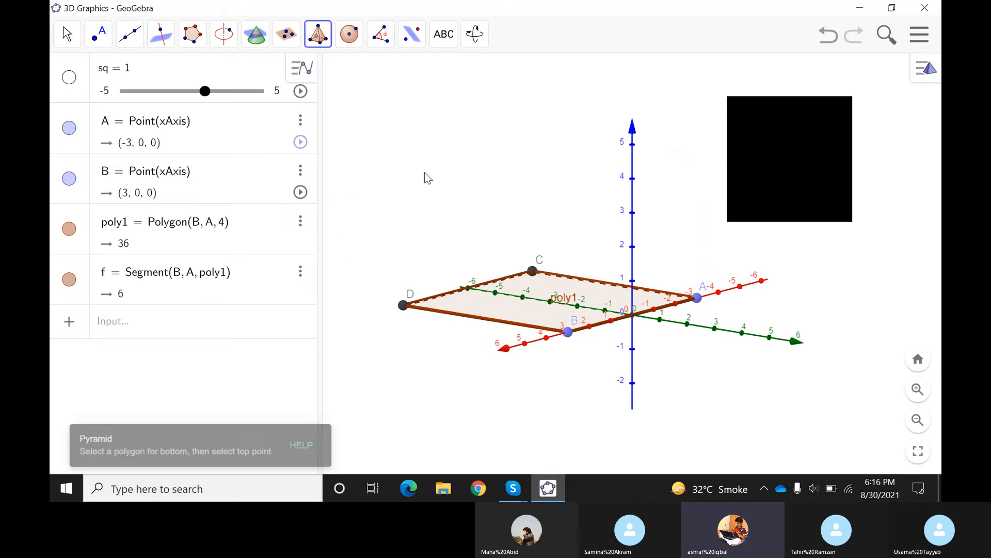
left_click(530, 290)
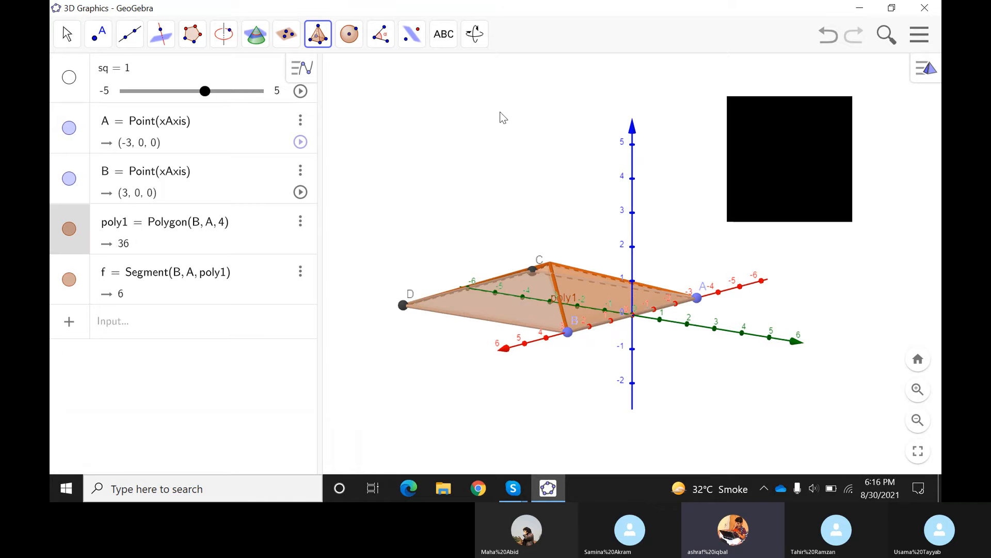
key("Escape")
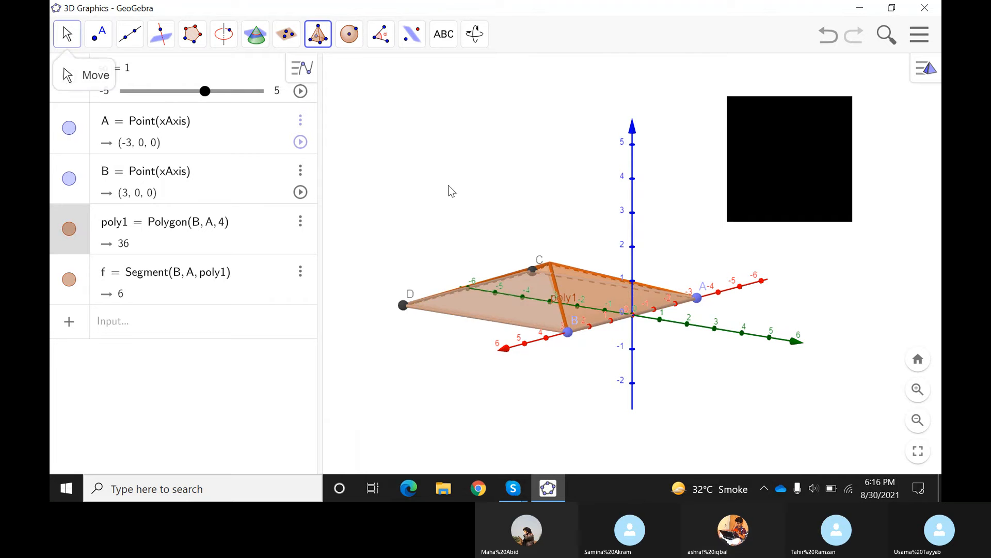
Construct a pyramid on the square poly1 with its apex on the z-axis at (0, 0, 3).
left_click_drag(449, 187, 520, 194)
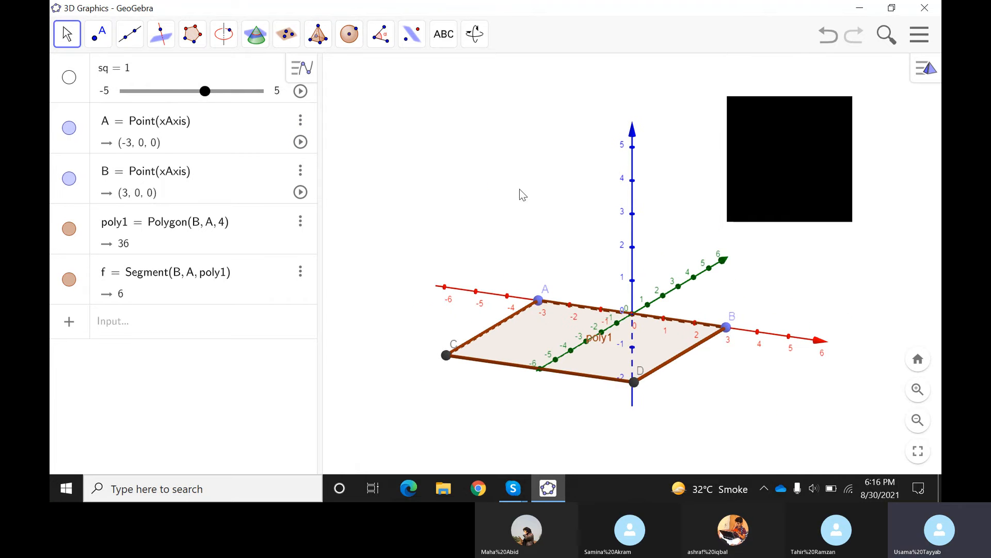
left_click(320, 34)
left_click(349, 34)
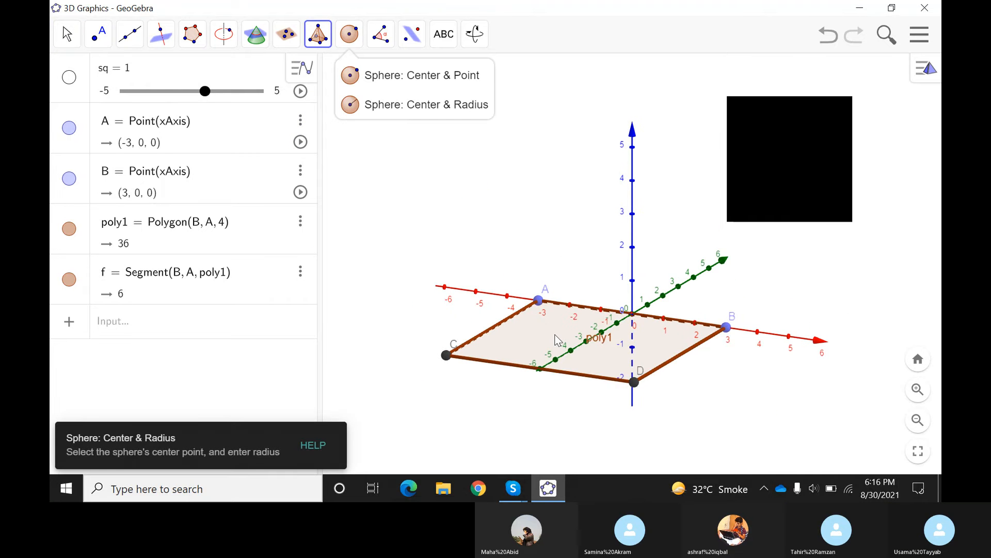
left_click_drag(543, 339, 598, 170)
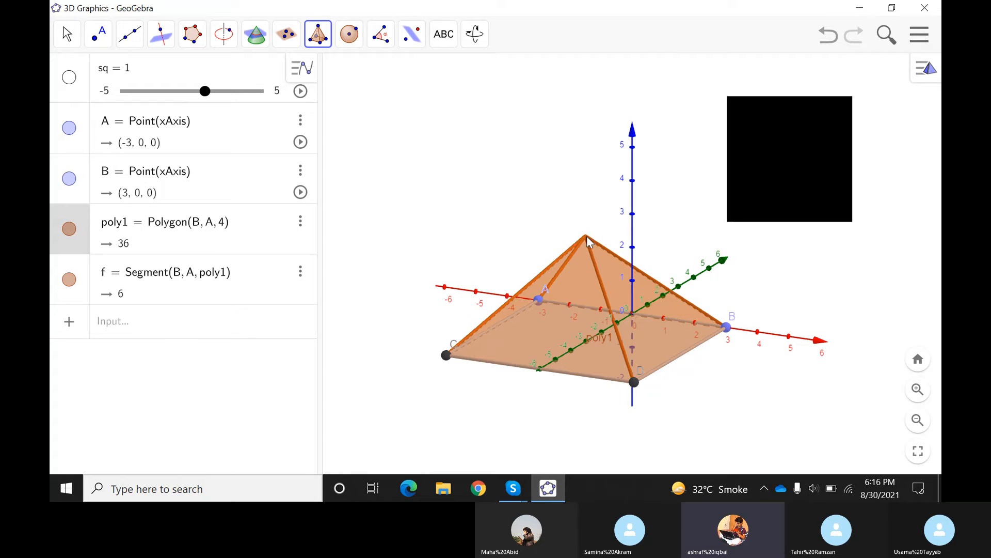
left_click(591, 227)
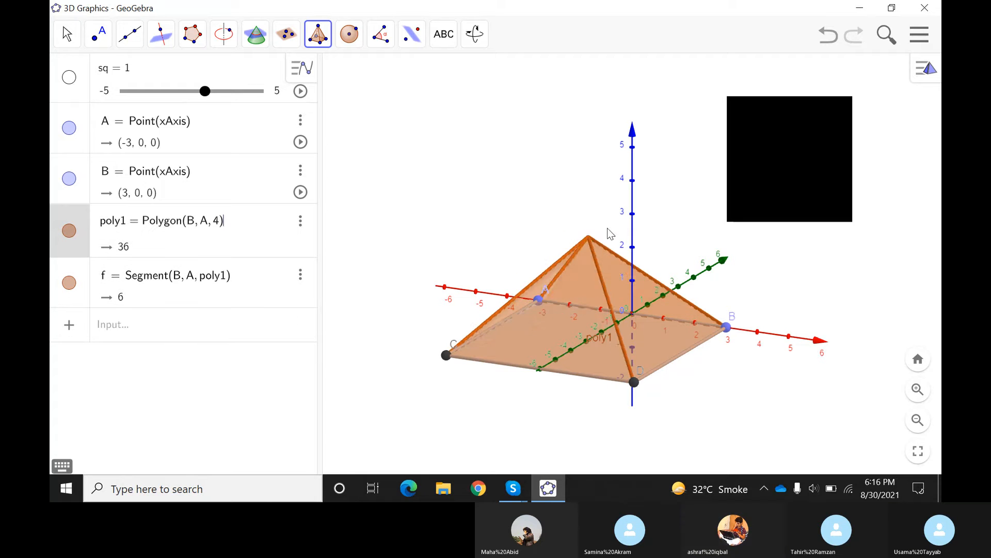
left_click(626, 219)
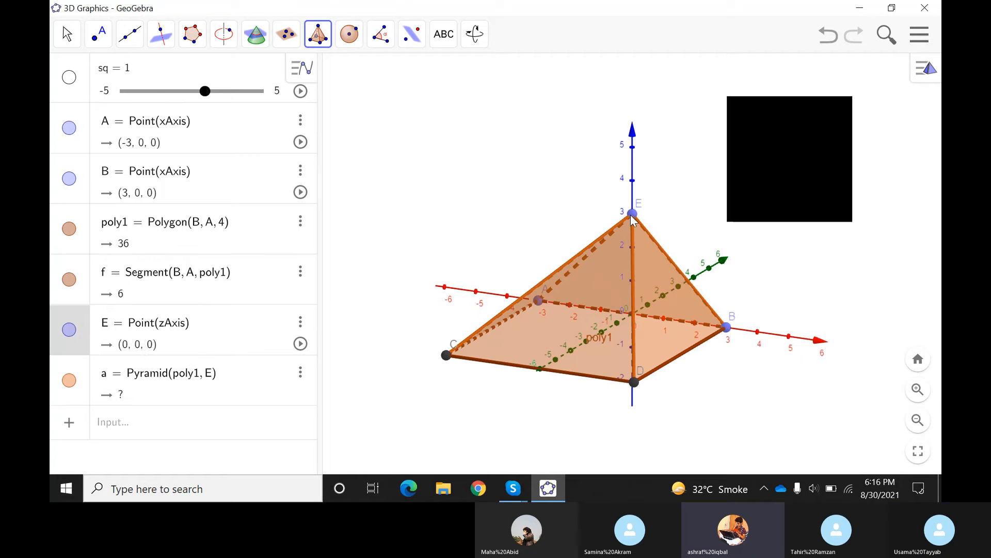
left_click(67, 34)
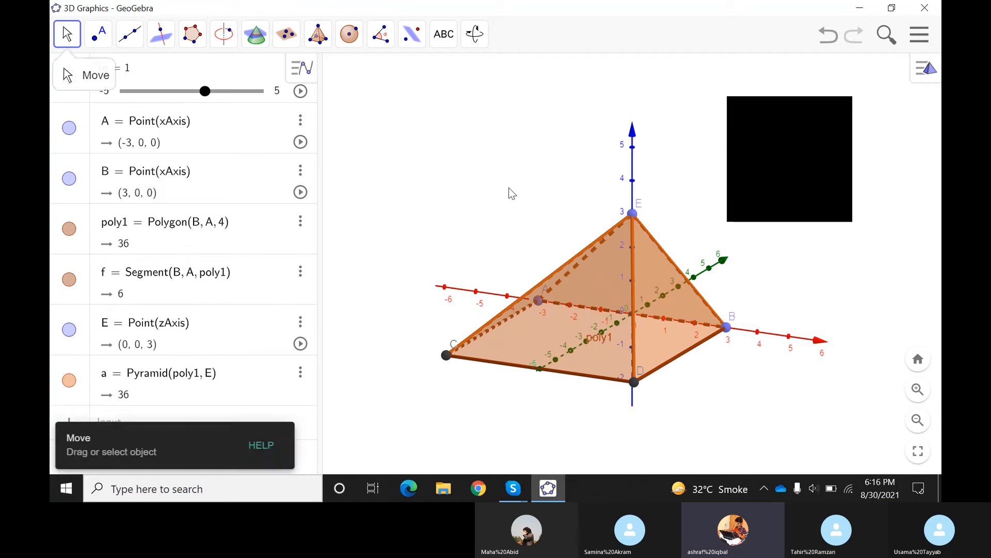
Raise the pyramid's apex E along the z-axis to about (0, 0, 6.26).
left_click_drag(509, 193, 542, 171)
left_click(633, 214)
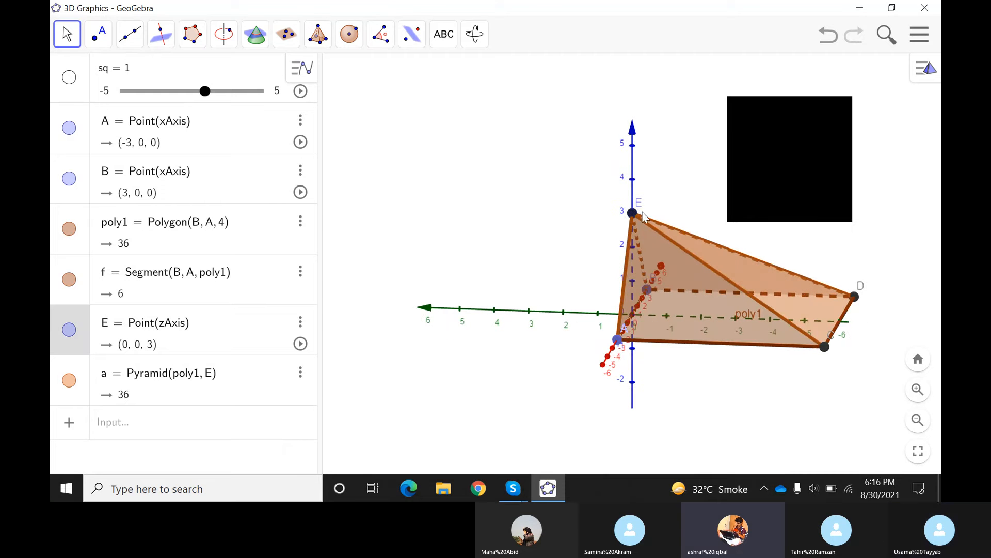
left_click_drag(633, 213, 742, 103)
left_click(839, 109)
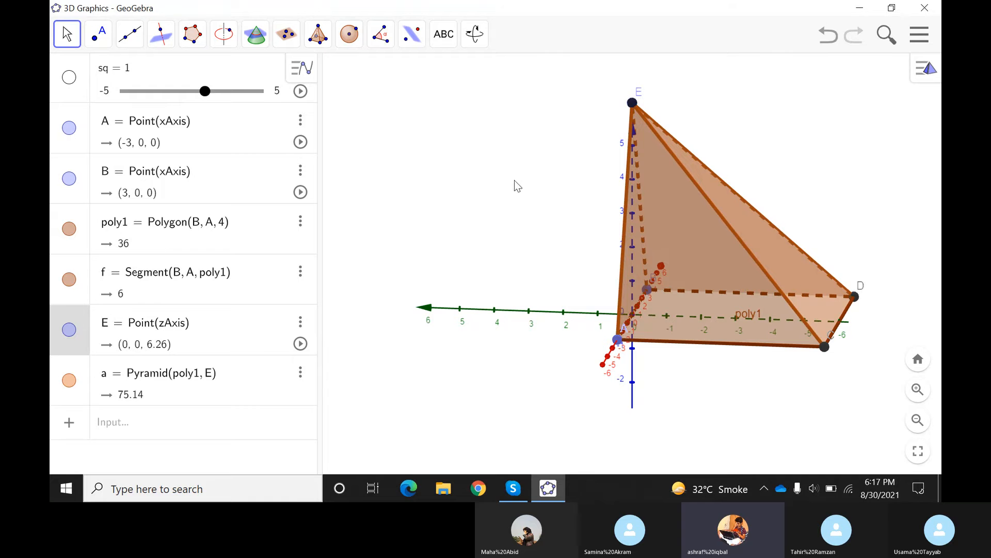
Resize the pyramid's base by moving point B to (2, 0, 0) and point A to about (-2.89, 0, 0).
left_click_drag(514, 181, 624, 196)
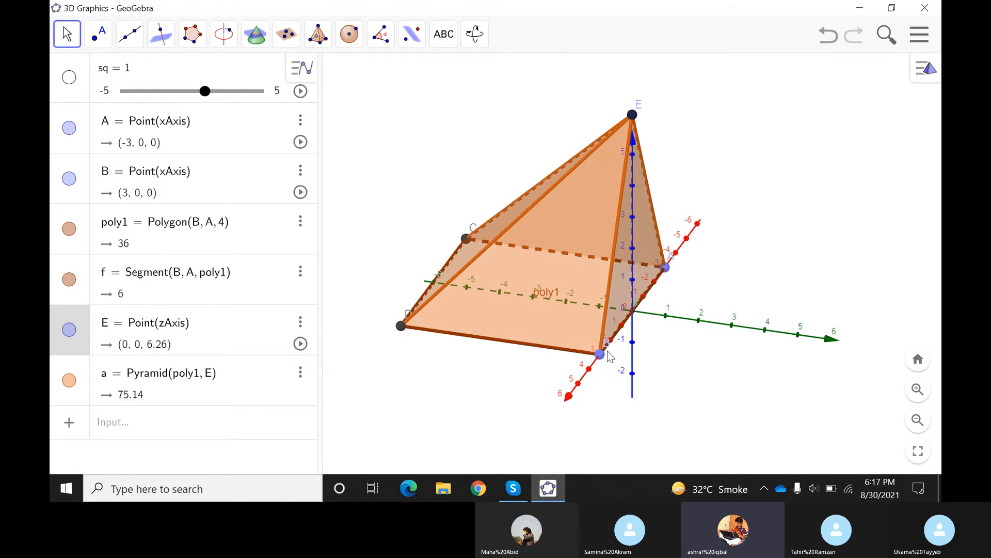
left_click_drag(603, 356, 678, 333)
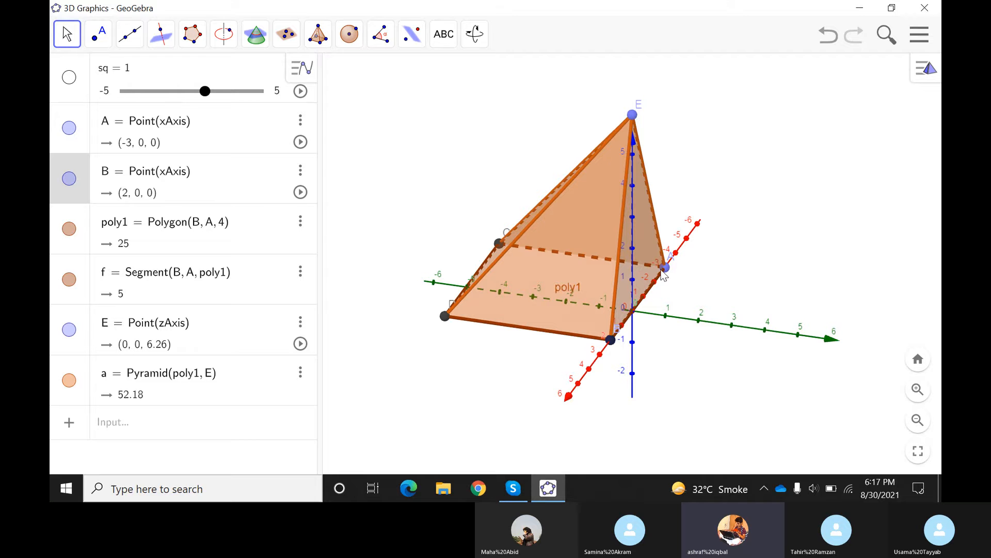
left_click_drag(667, 273, 671, 275)
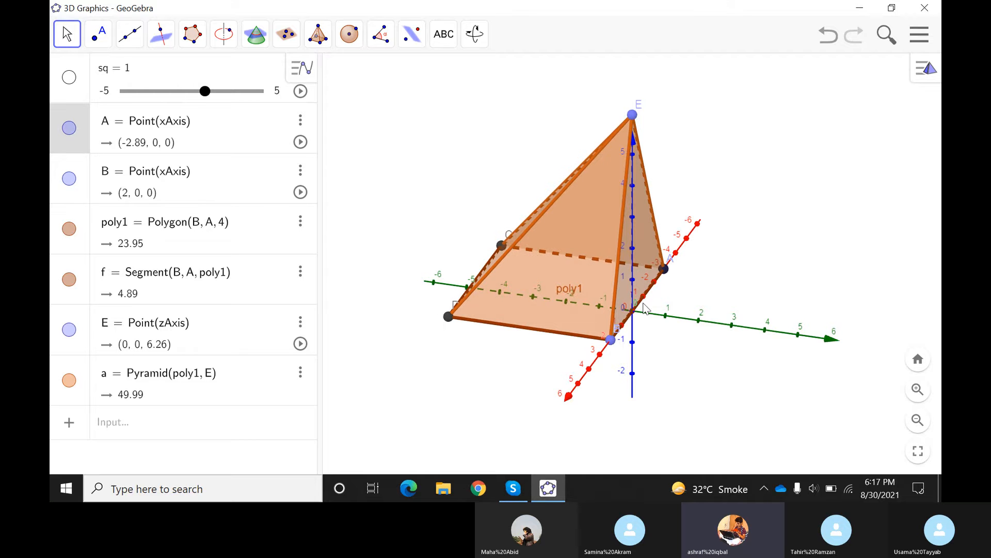
Lower the pyramid's apex E along the z-axis to (0, 0, 5) and view the solid from the side.
left_click_drag(645, 310, 655, 335)
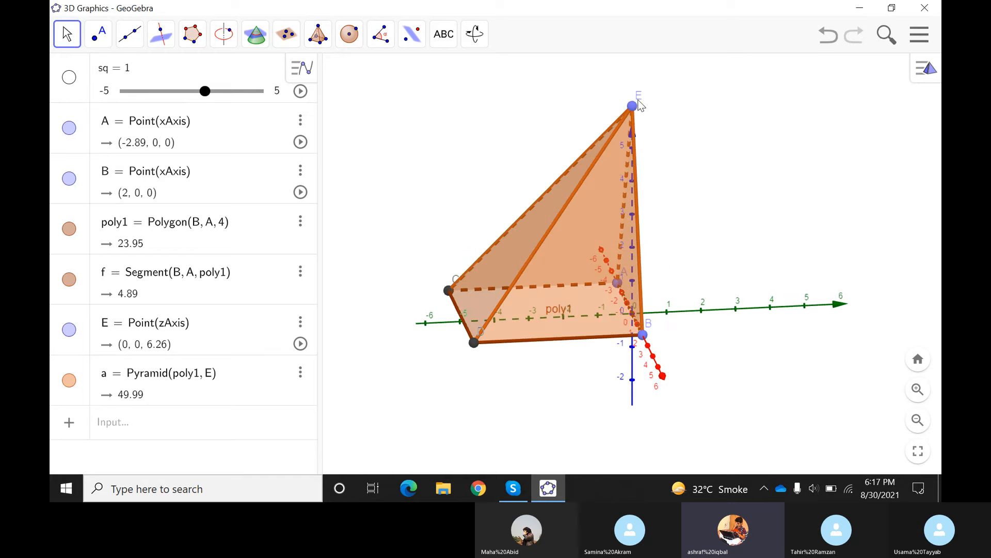
left_click_drag(639, 103, 599, 155)
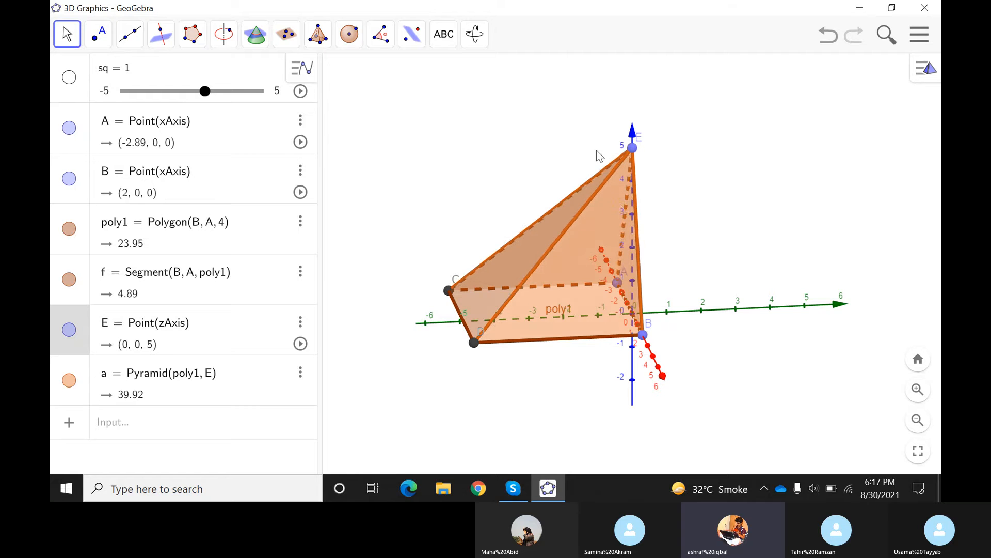
mouse_move(754, 252)
left_mouse_down()
mouse_move(727, 242)
mouse_move(748, 252)
left_mouse_up()
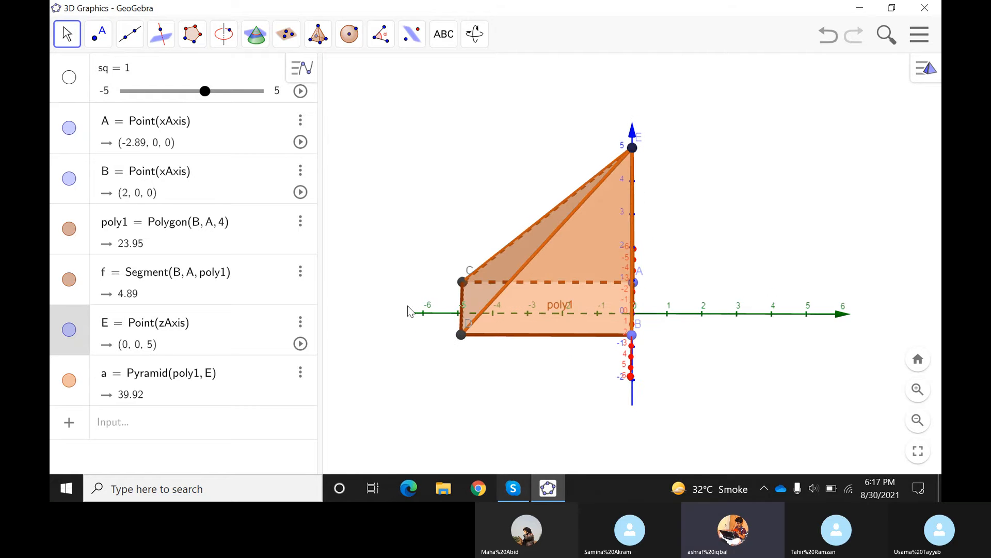
left_click(291, 41)
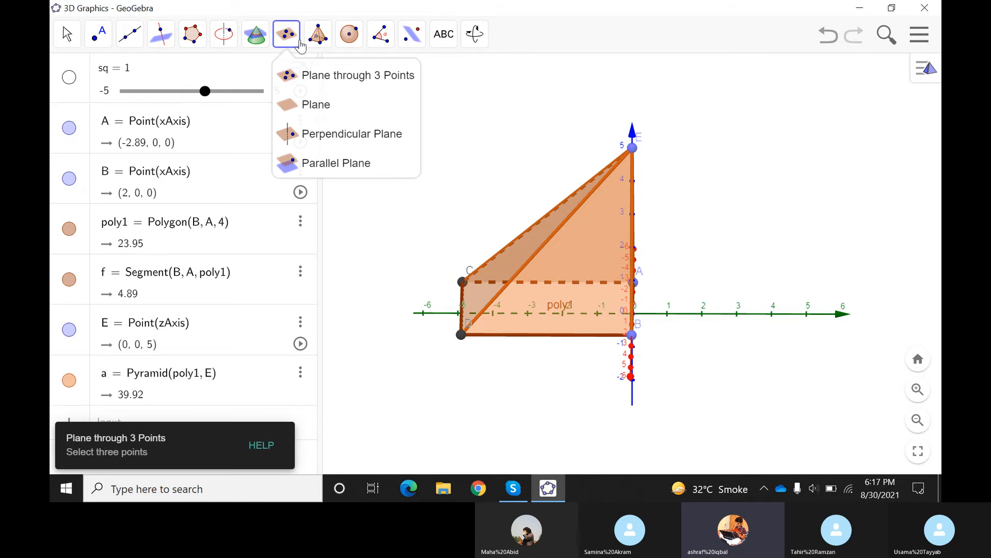
mouse_move(345, 36)
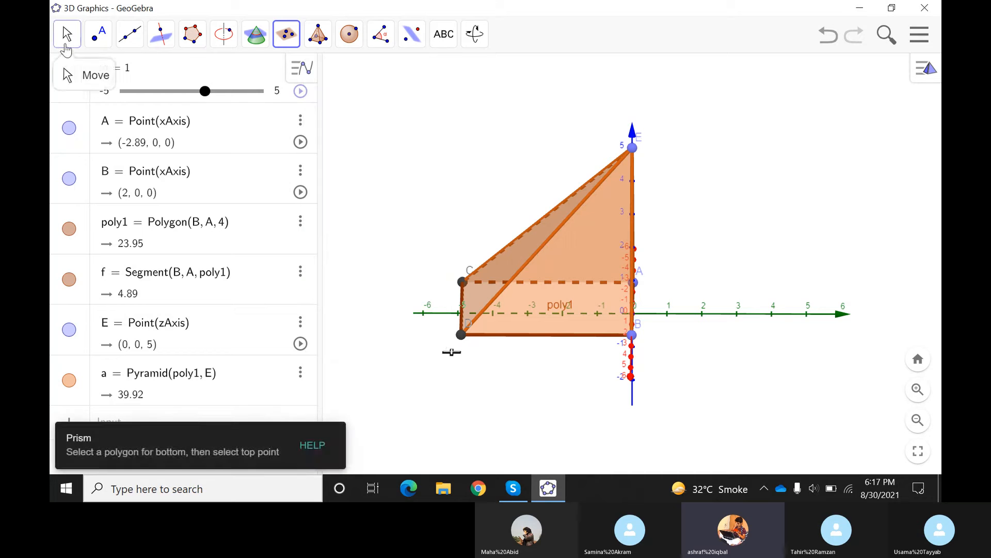
Delete the pyramid and its square base poly1, keeping points A, B and E on the axes.
left_click(66, 35)
left_click(577, 267)
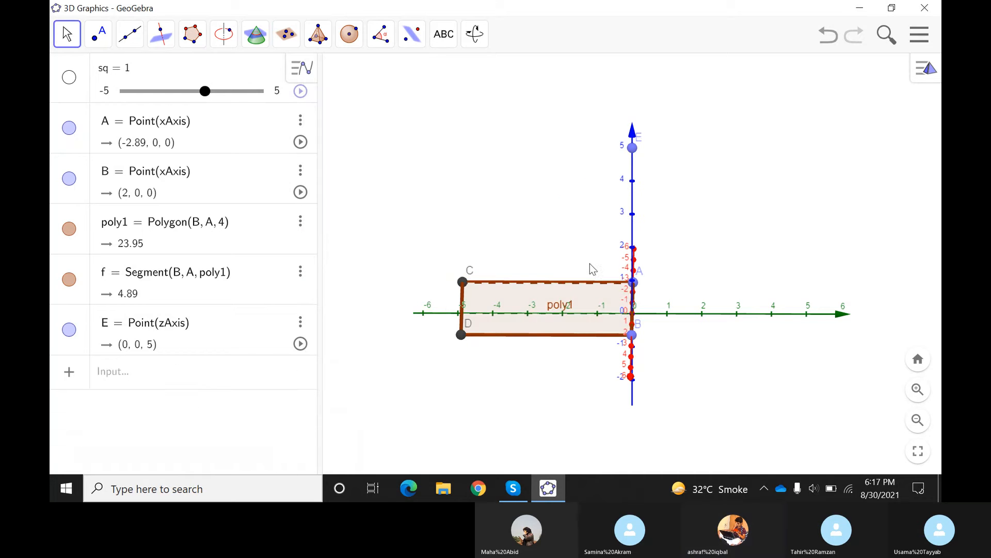
key("Delete")
left_click(602, 299)
key("Delete")
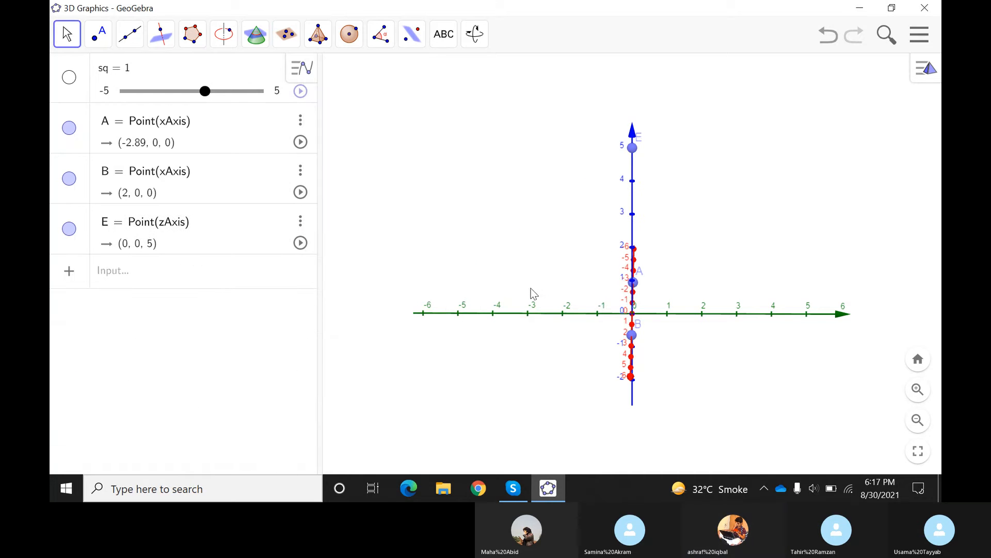
Construct a regular polygon with 4 vertices from a new point at (0, -2, 0) to one at (0, 2, 0) on the y-axis.
left_click(192, 34)
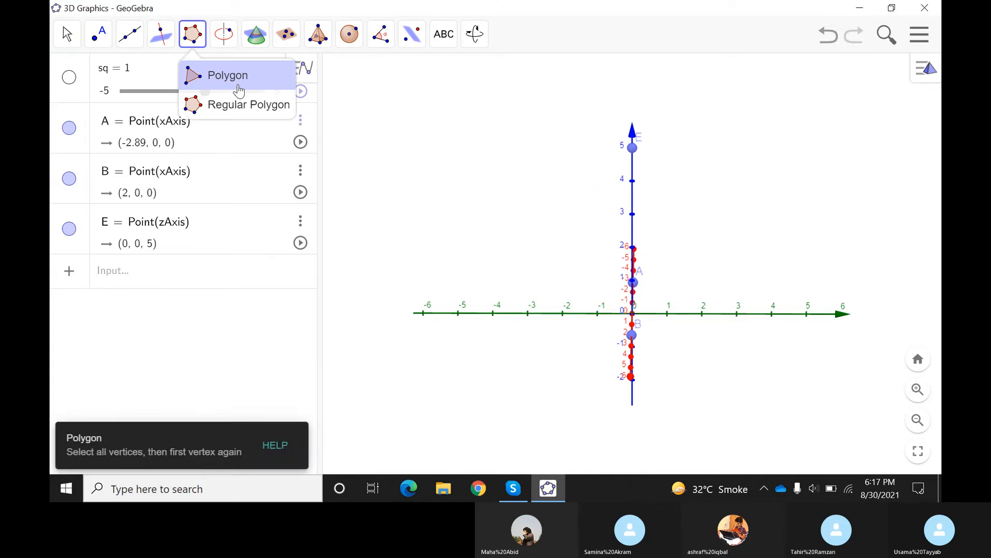
left_click(256, 110)
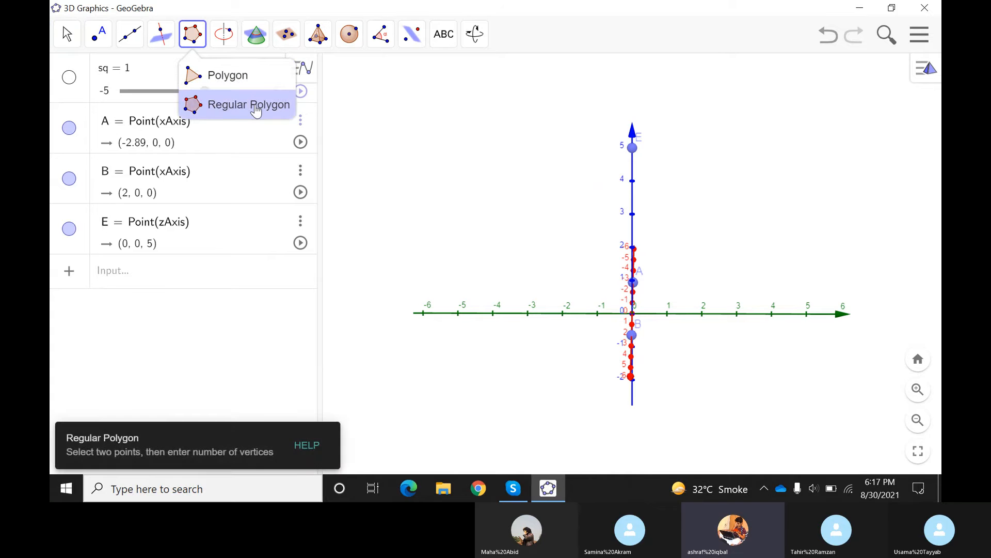
left_click(563, 313)
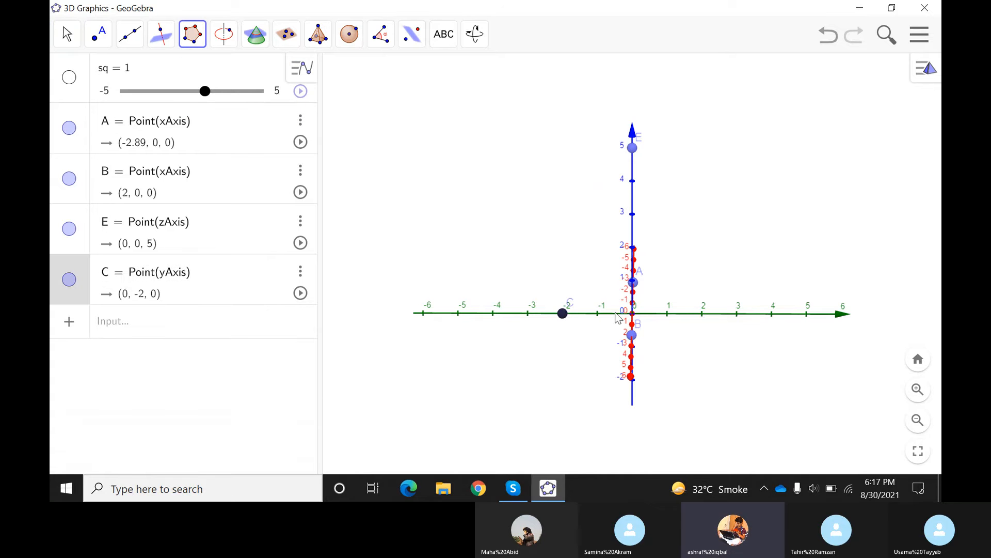
left_click(703, 314)
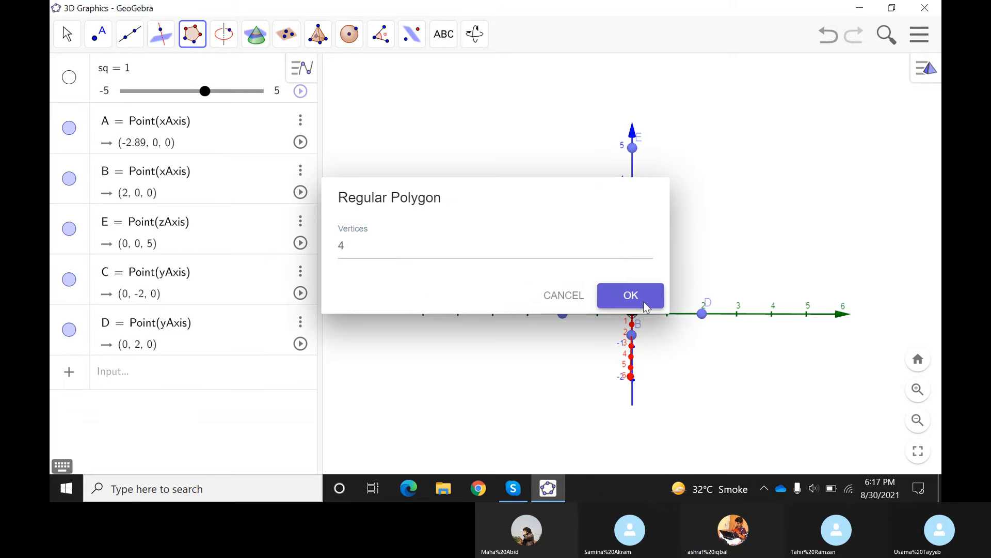
key("Return")
key("Escape")
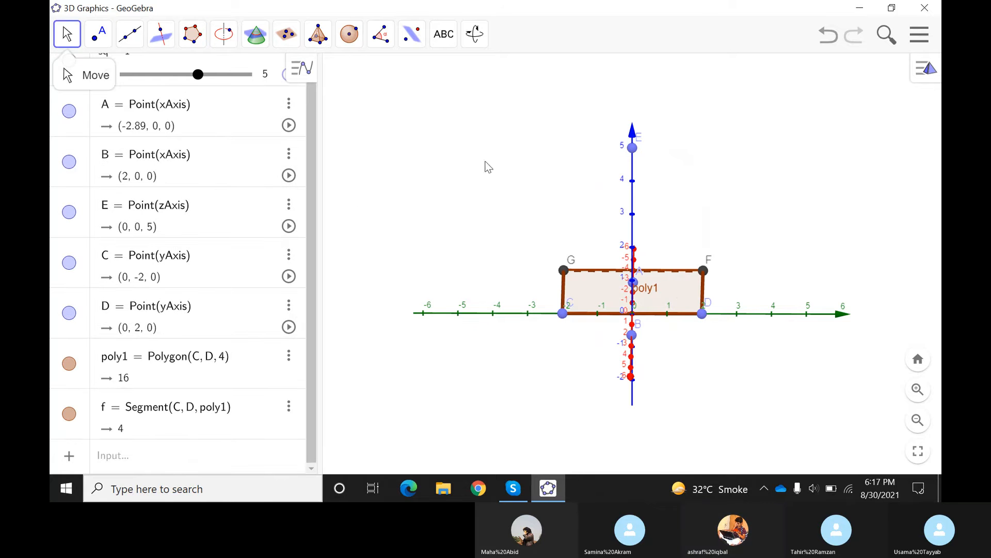
Delete the square built on segment CD, keeping points C and D on the y-axis.
left_click_drag(735, 239, 678, 268)
left_click(706, 272)
key("Delete")
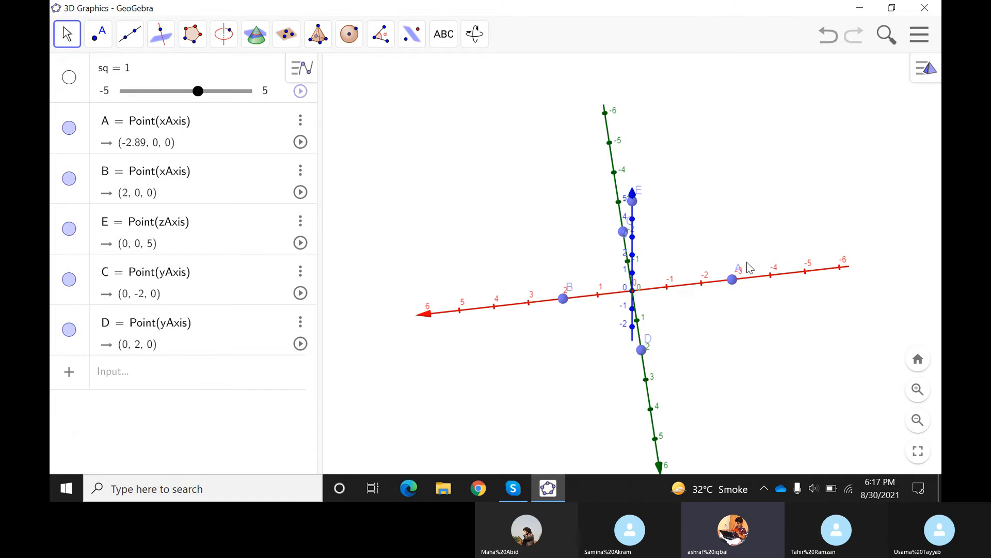
Construct a regular polygon with 4 vertices from point B to point A on the x-axis.
left_click(192, 34)
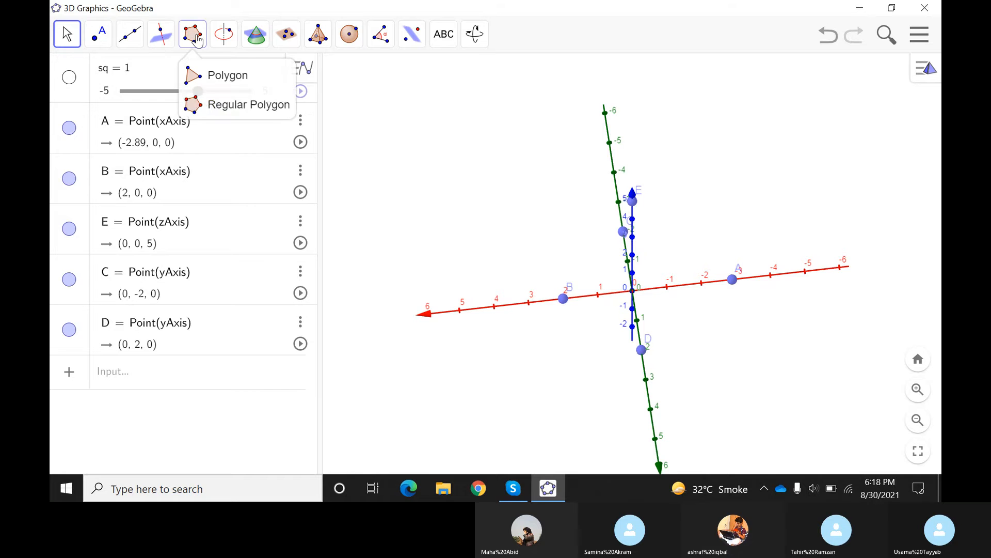
left_click(217, 105)
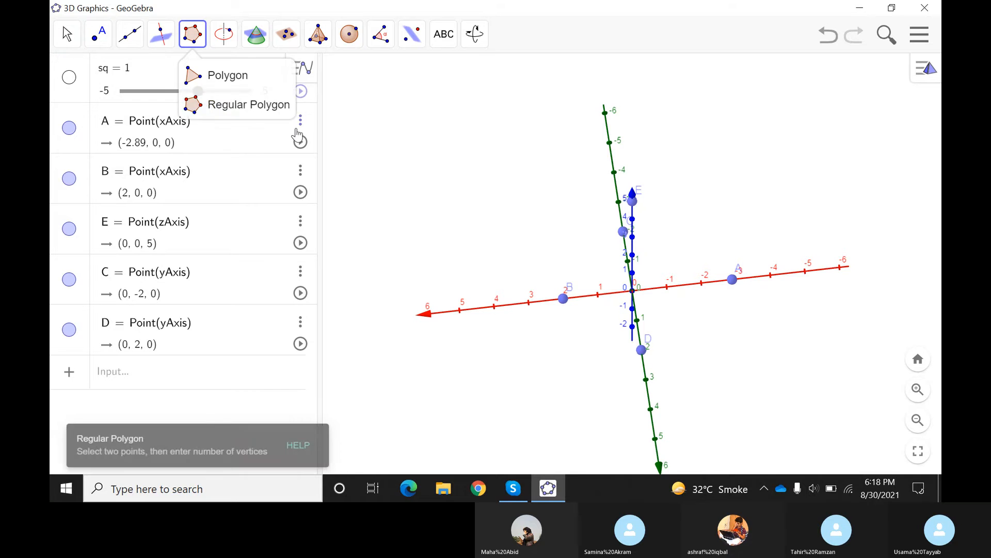
left_click(563, 299)
left_click(732, 280)
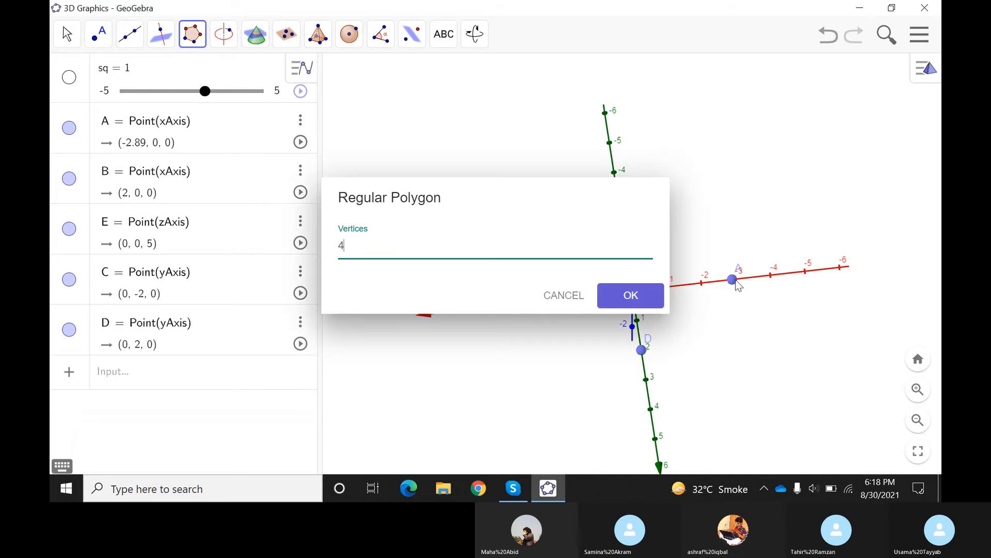
left_click(657, 296)
left_click(644, 290)
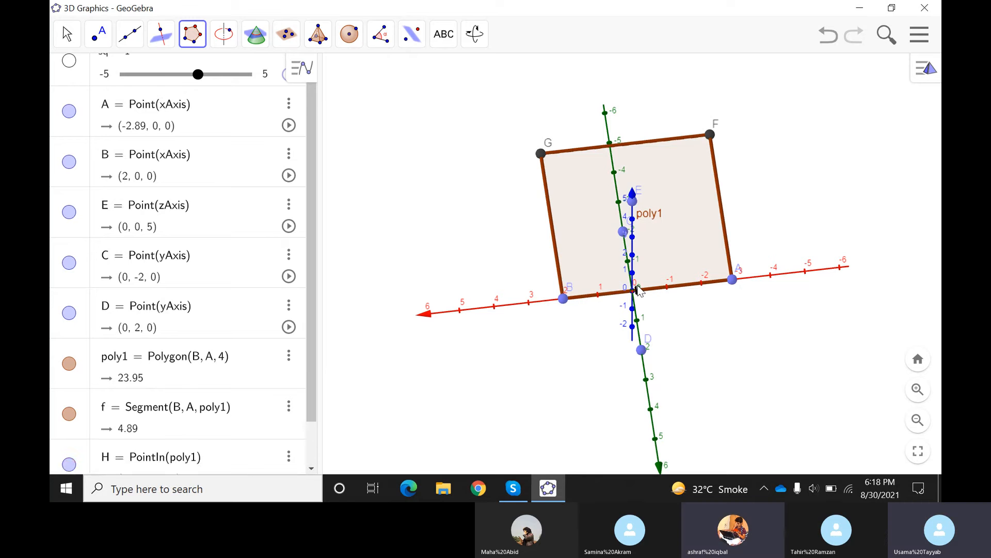
key("Escape")
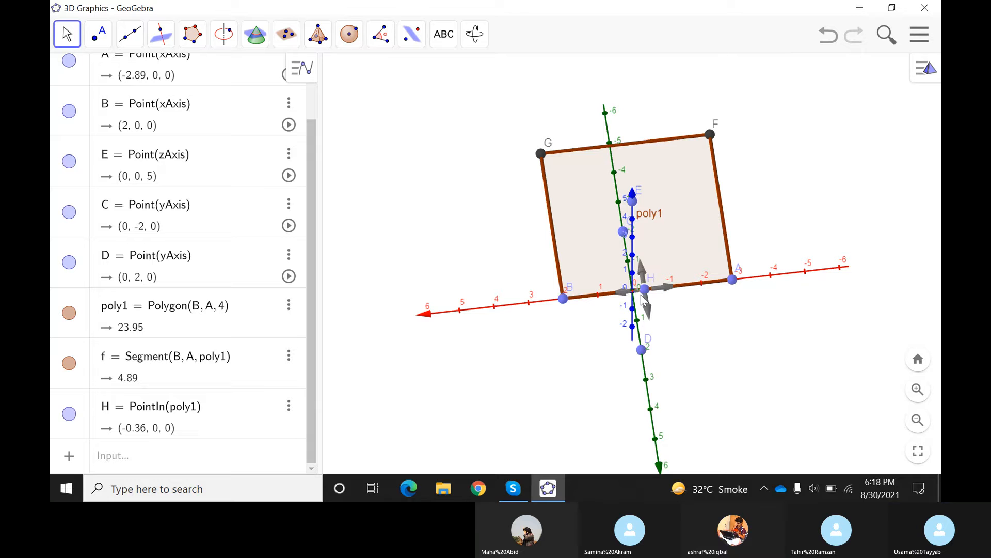
Delete the stray point H near the origin and point D on the y-axis.
left_click(648, 295)
key("Delete")
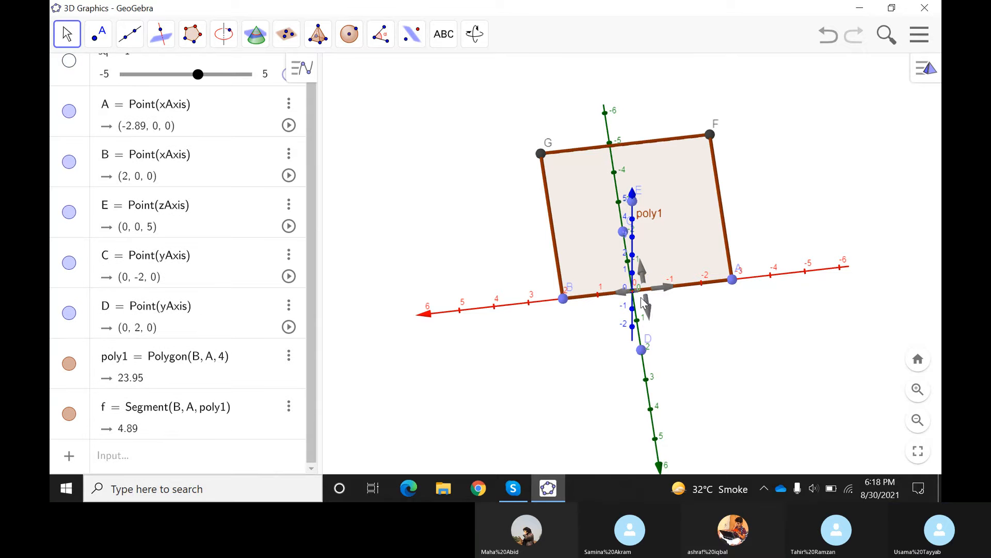
left_click(642, 347)
key("Delete")
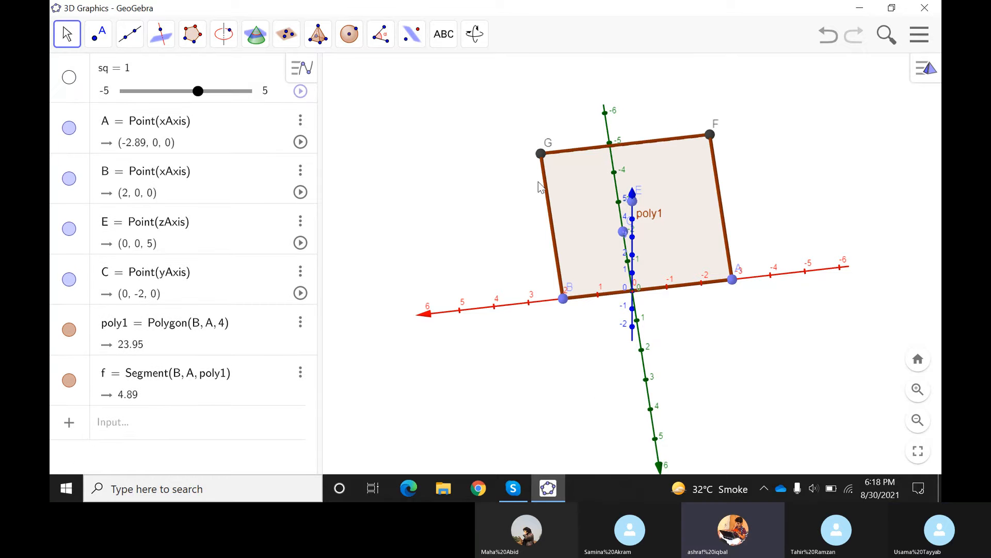
Switch to the Skype call, mute the microphone and stop sharing the screen.
left_click(513, 488)
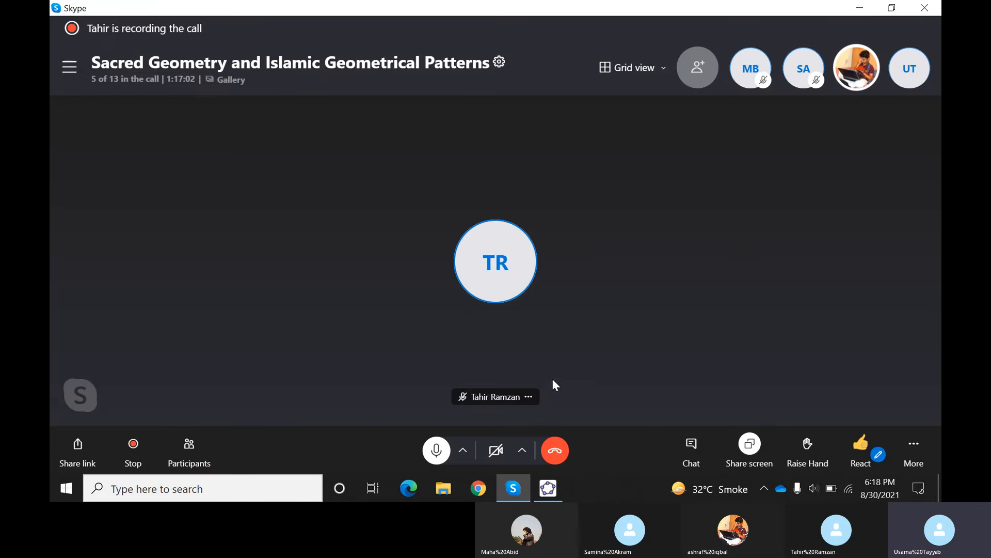
left_click(439, 448)
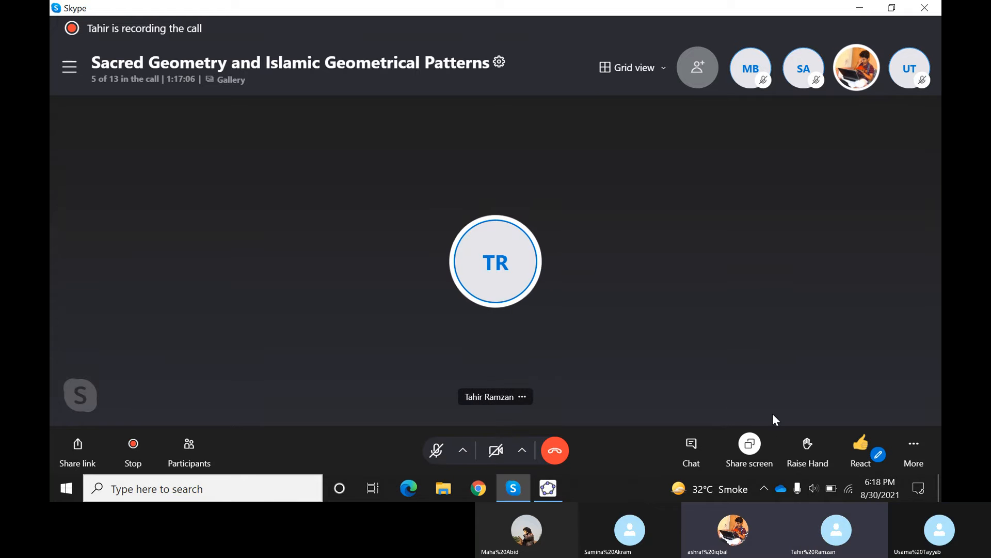
left_click(753, 458)
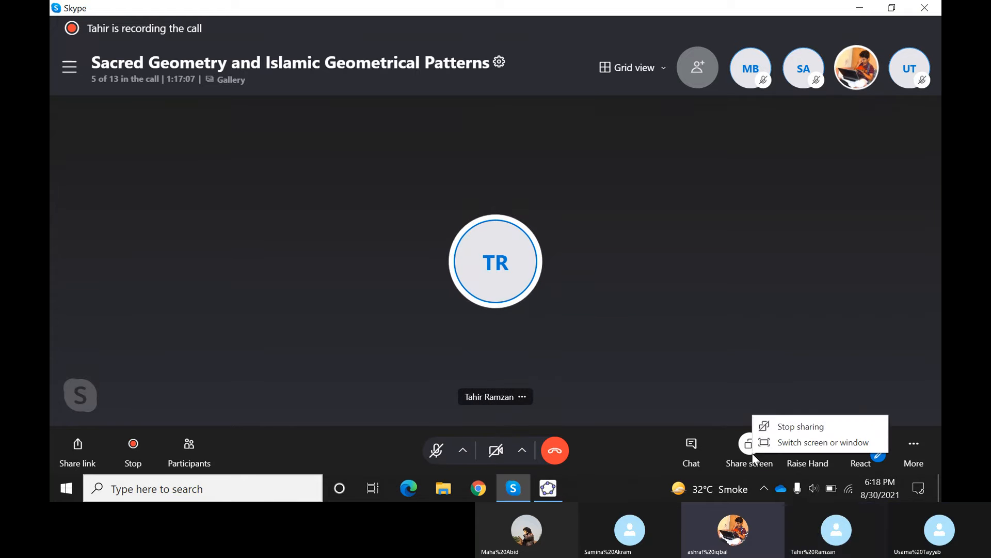
left_click(781, 427)
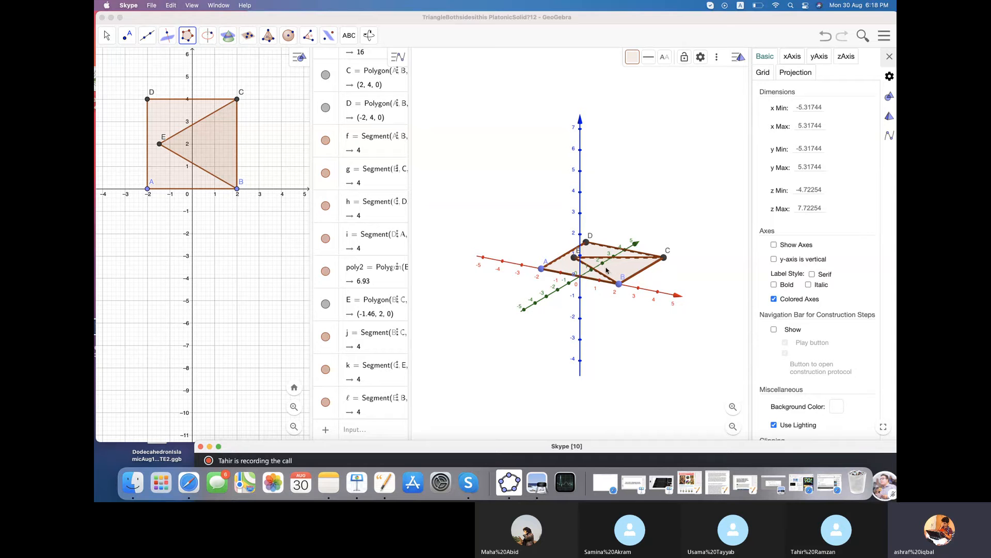
Rotate the equilateral triangle poly2 about segment j (side BC) by a new slider angle w.
left_click(619, 270)
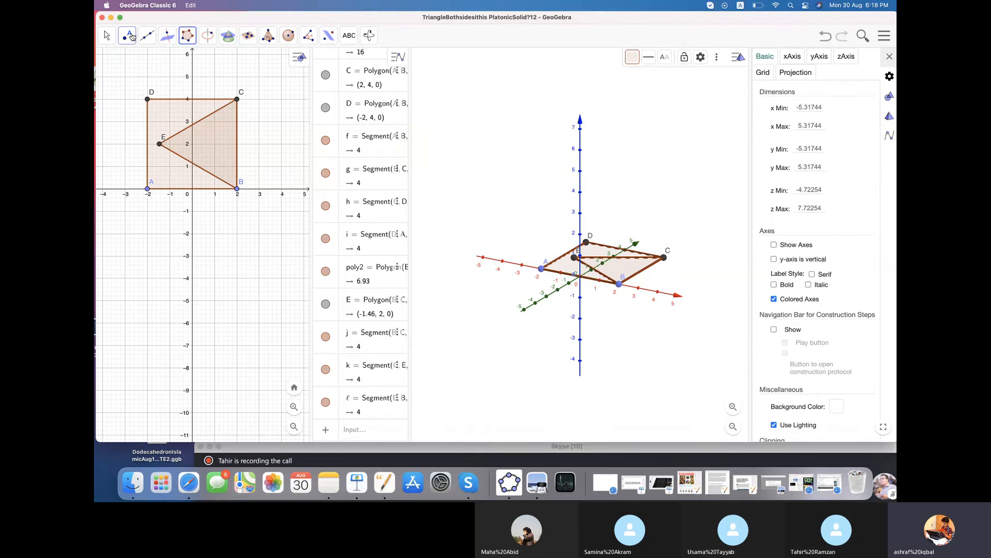
left_click(108, 37)
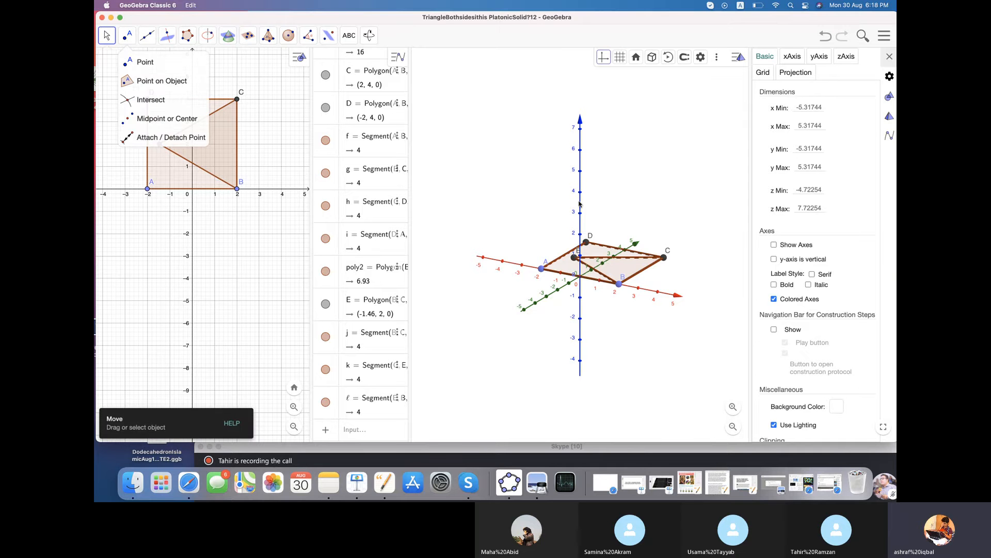
left_click(617, 267)
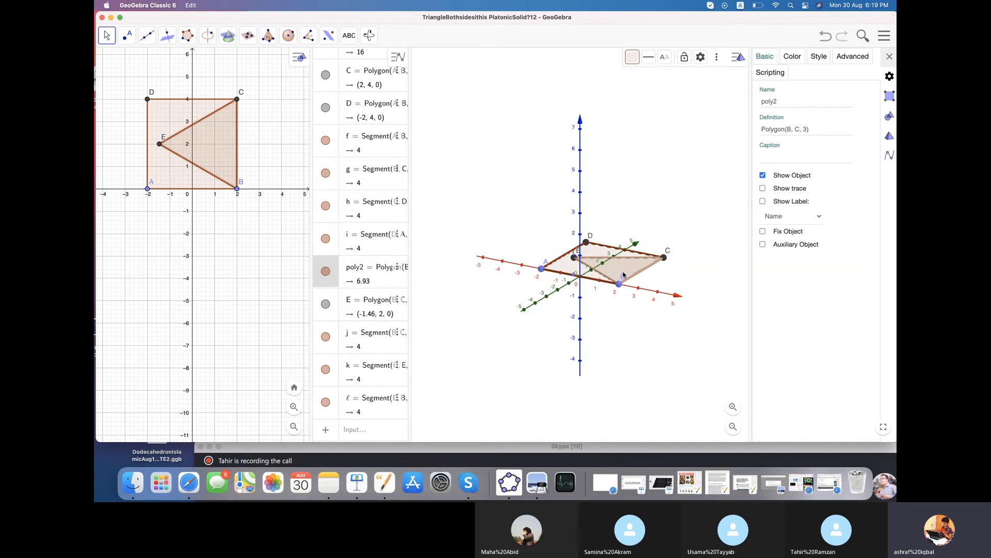
left_click(646, 274)
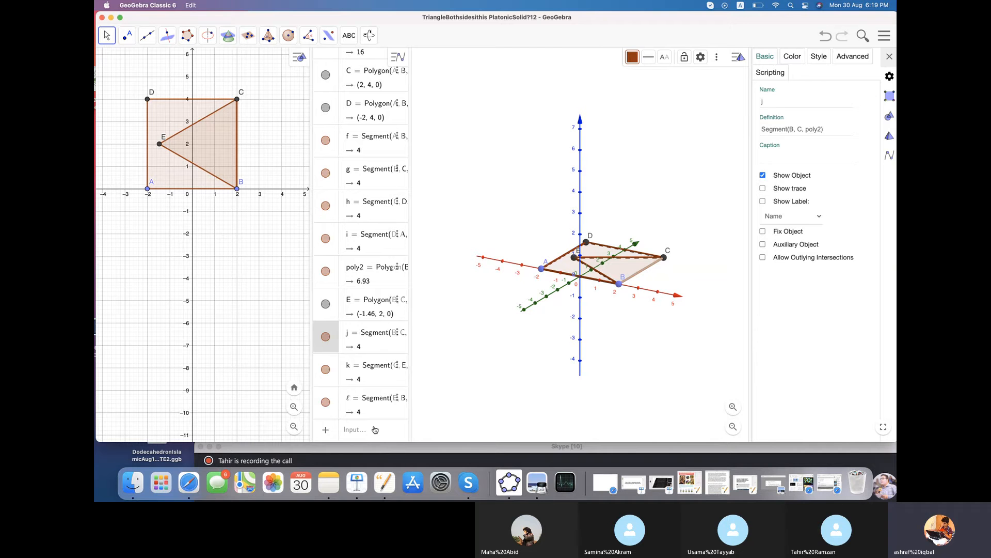
left_click(375, 429)
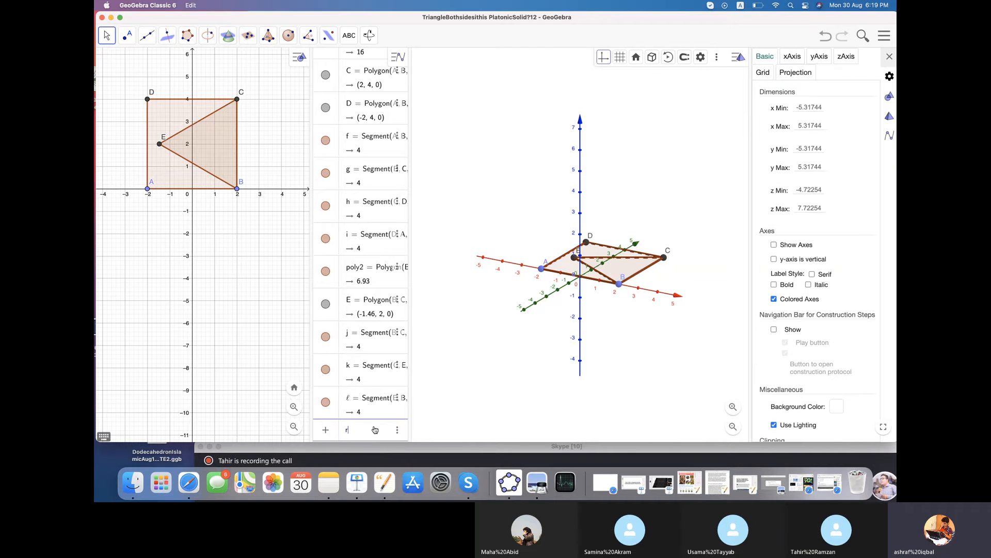
type("rotate")
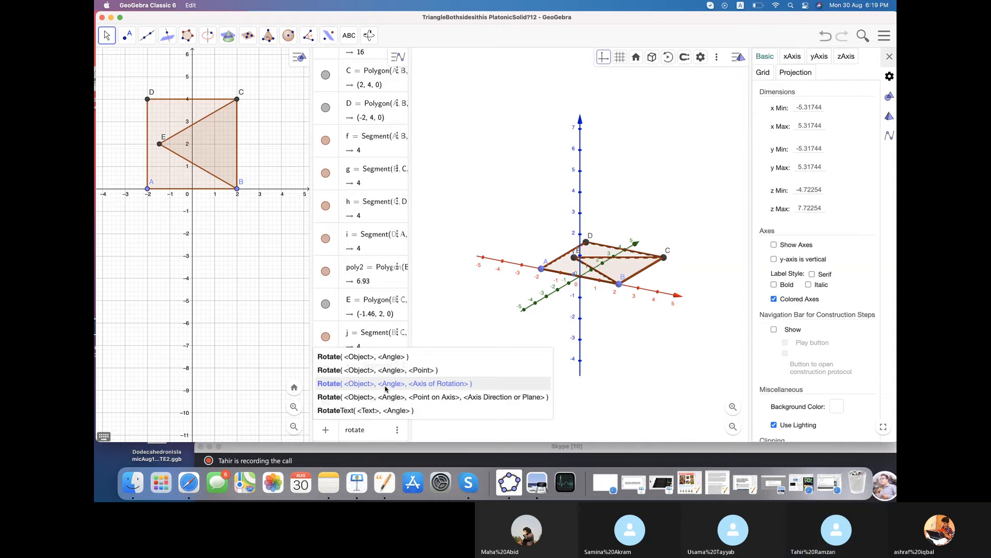
left_click(385, 389)
type("poly")
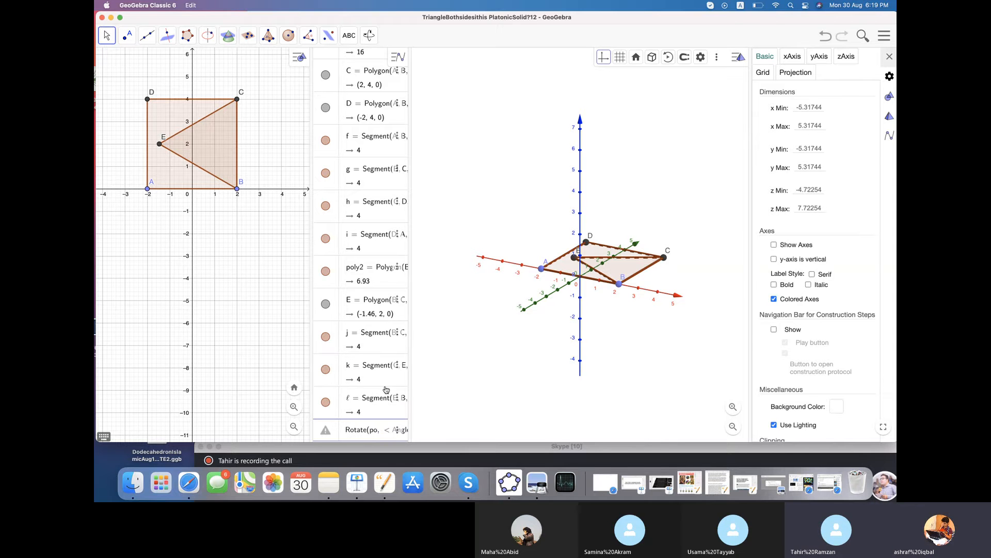
type("2, w")
key("Return")
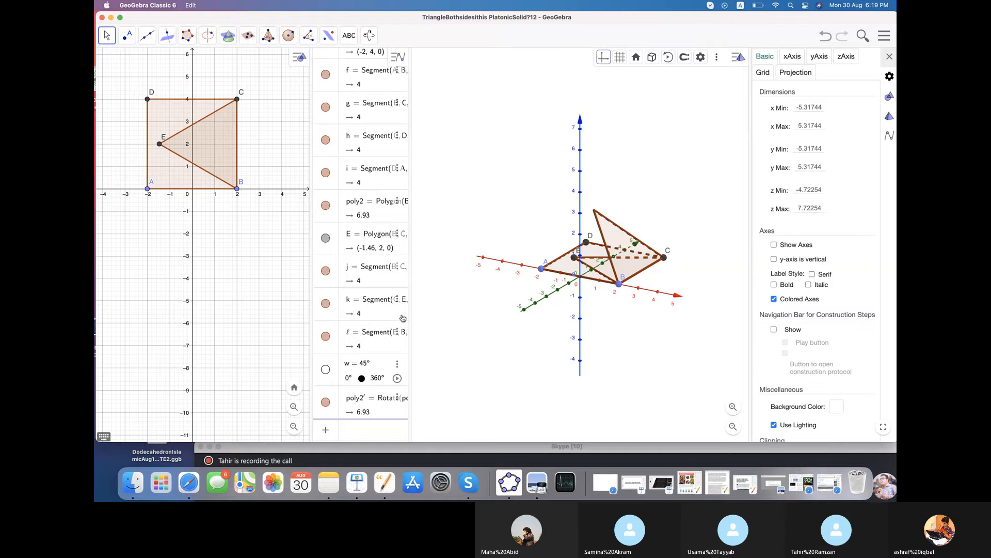
Widen the Algebra view and set angle w to 59°.
scroll(403, 317, "up", 1)
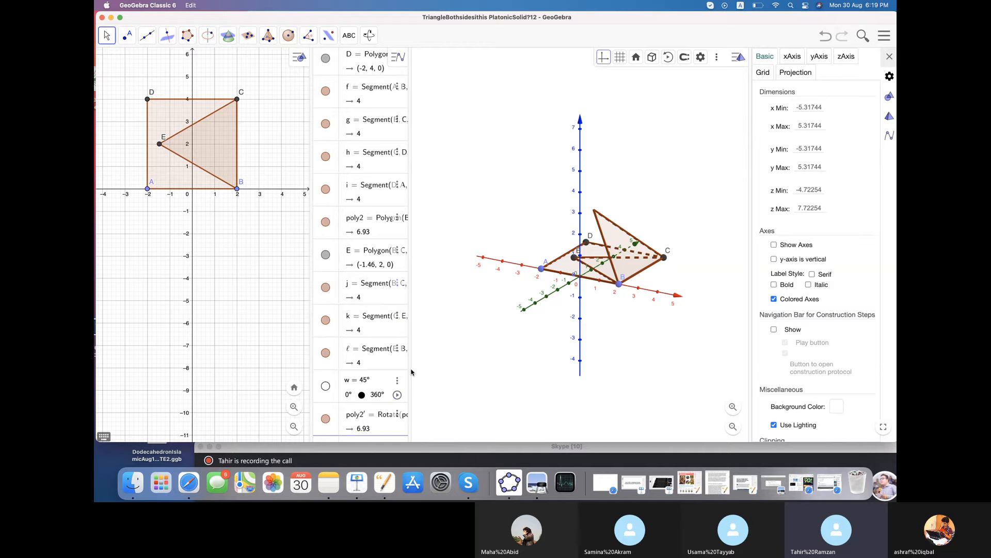
left_click_drag(412, 372, 485, 361)
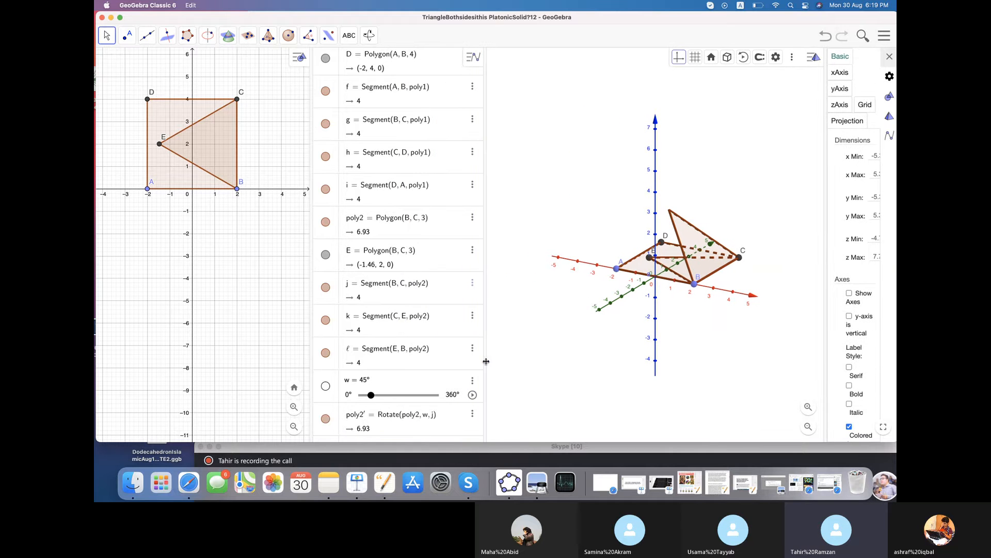
mouse_move(370, 395)
left_mouse_down()
mouse_move(383, 395)
mouse_move(360, 395)
mouse_move(373, 397)
left_mouse_up()
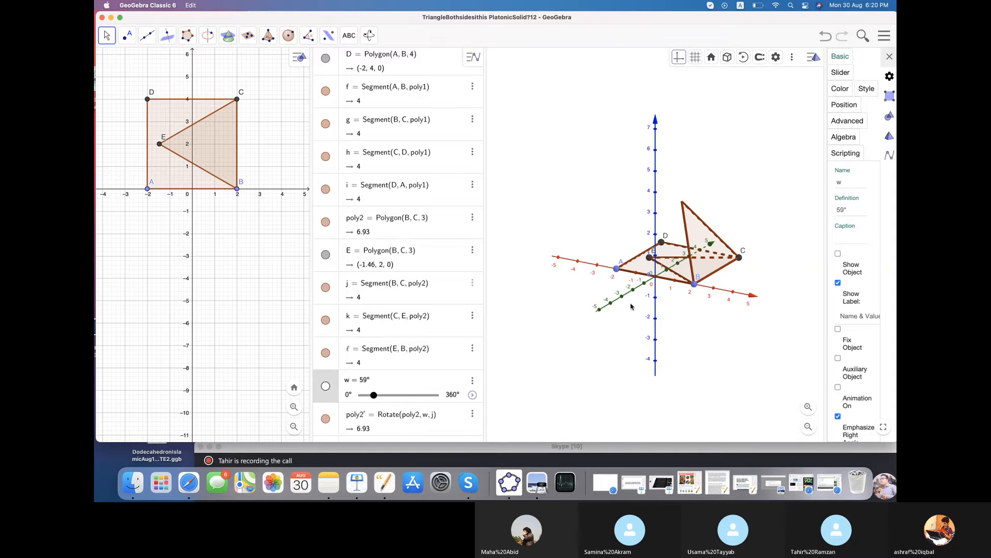
Hide segment k between C and E, and hide the original flat triangle poly2.
left_click(668, 260)
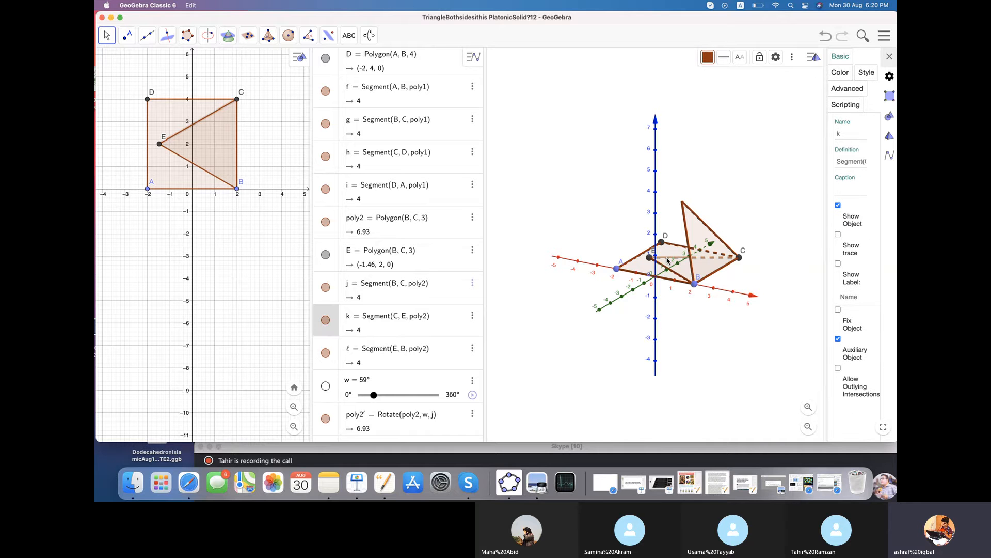
right_click(668, 261)
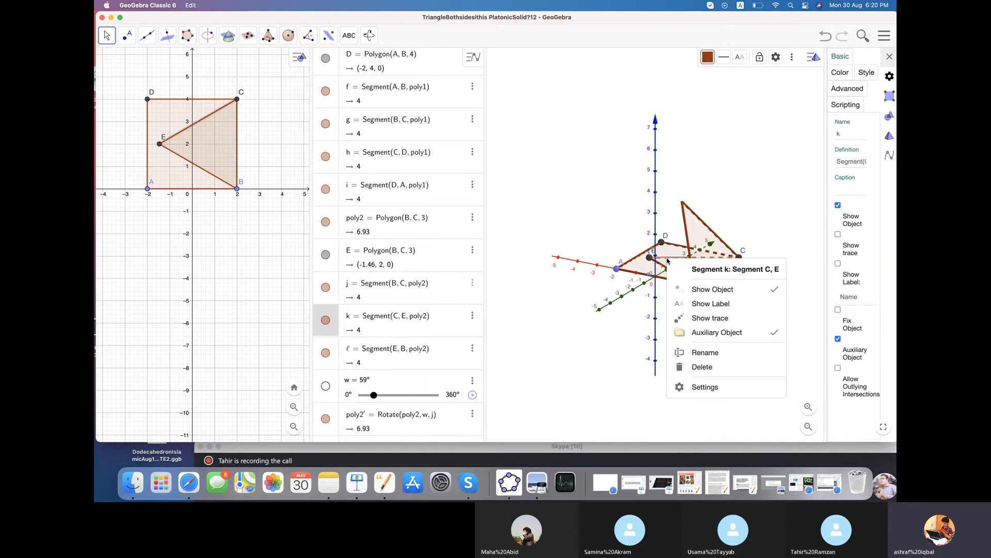
left_click(710, 290)
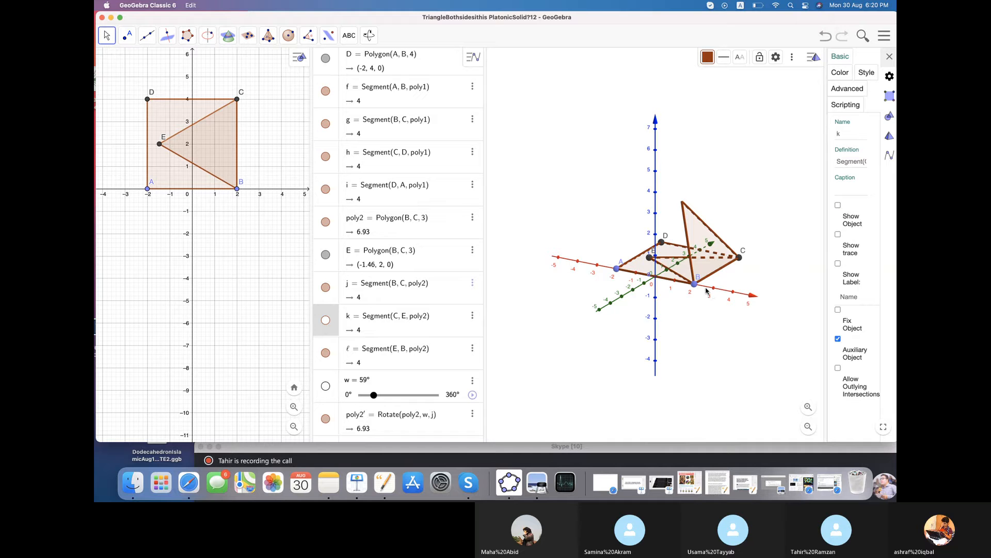
left_click(687, 272)
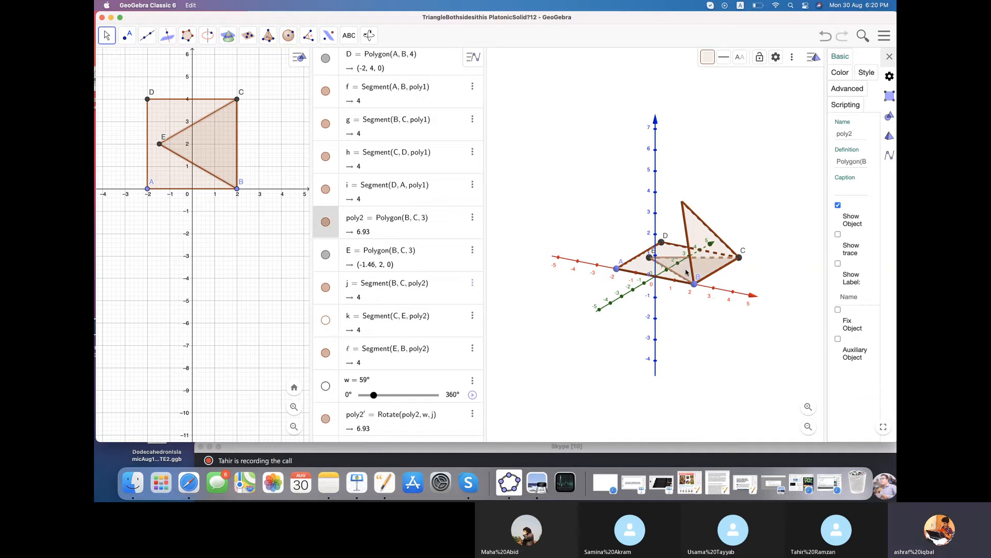
right_click(687, 272)
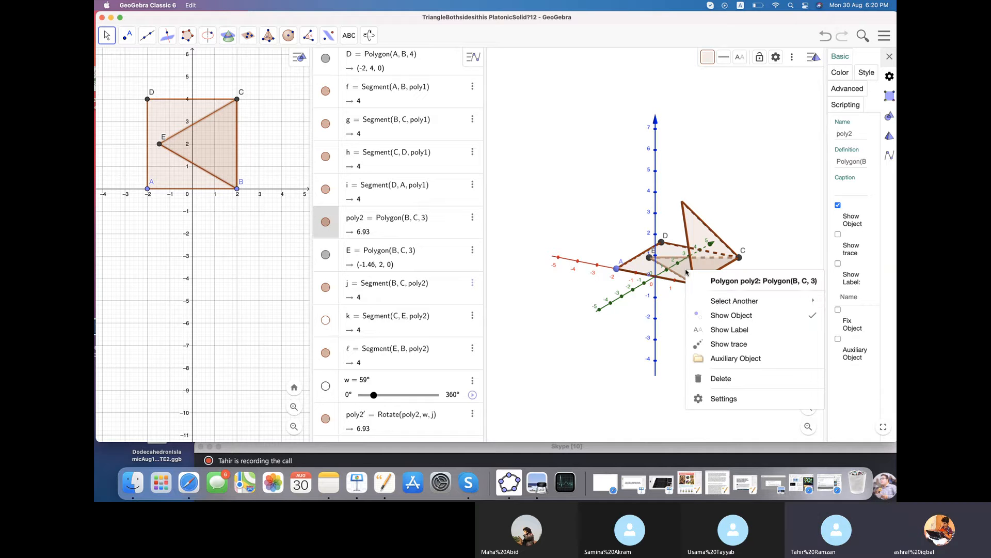
left_click(723, 315)
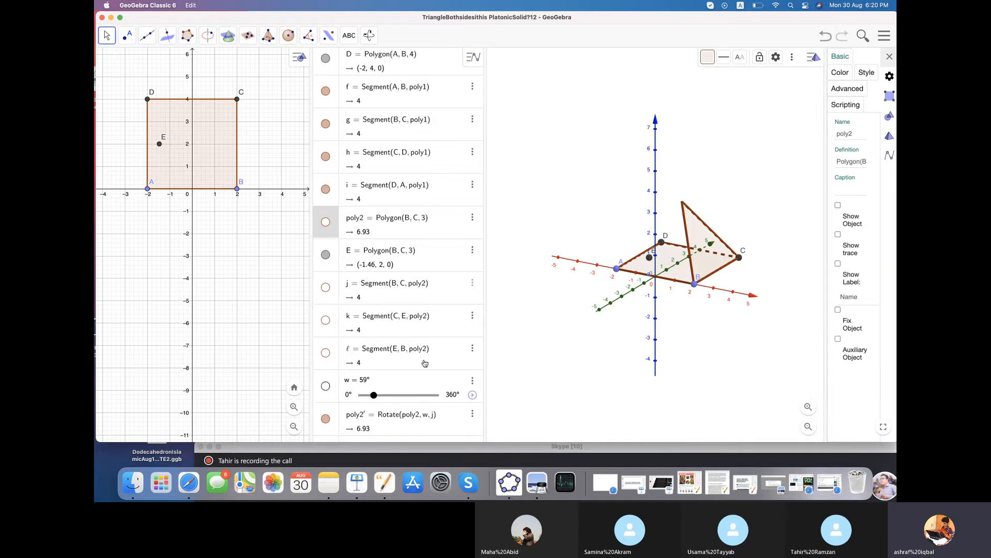
Set angle w to 80° and hide point E.
mouse_move(374, 395)
left_mouse_down()
mouse_move(383, 396)
mouse_move(364, 395)
mouse_move(378, 395)
left_mouse_up()
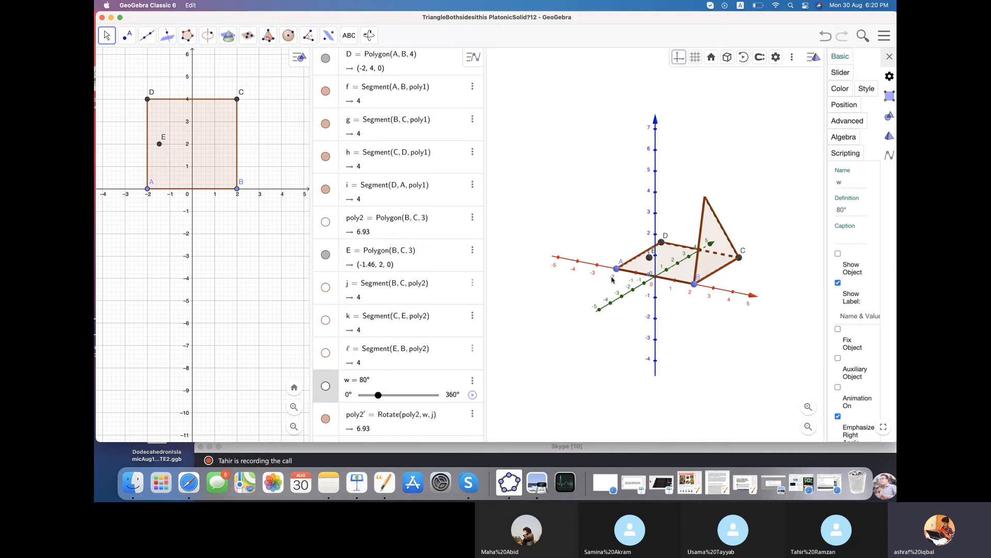
left_click(651, 259)
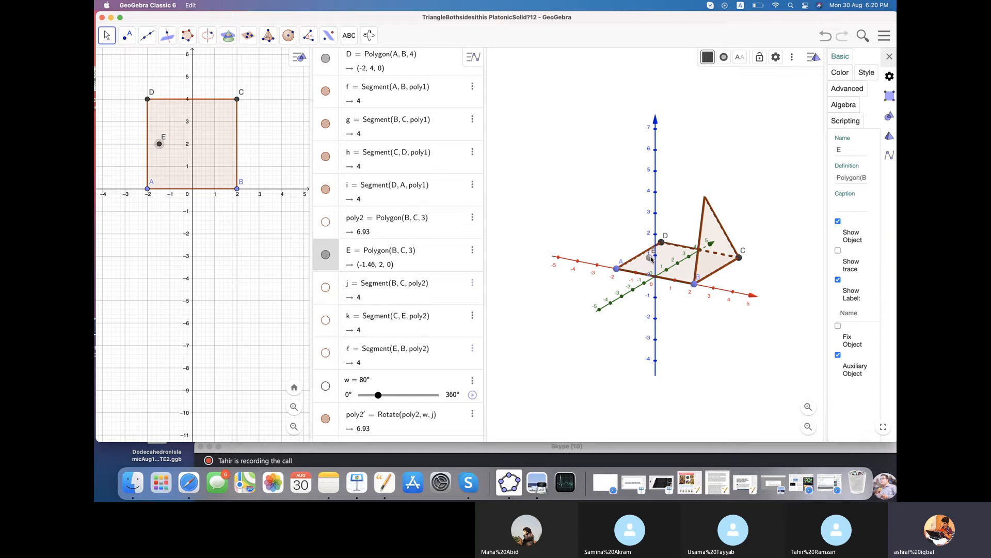
right_click(650, 259)
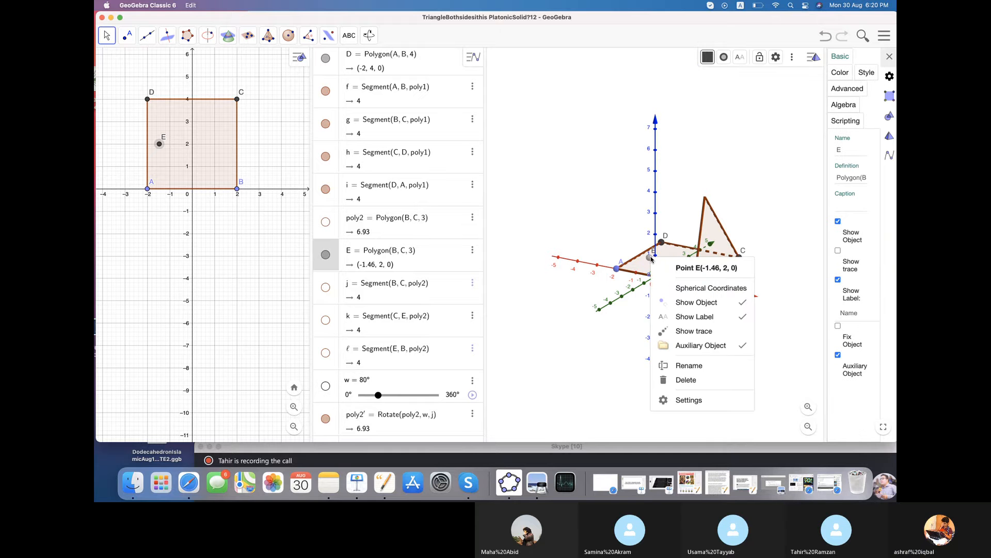
left_click(690, 303)
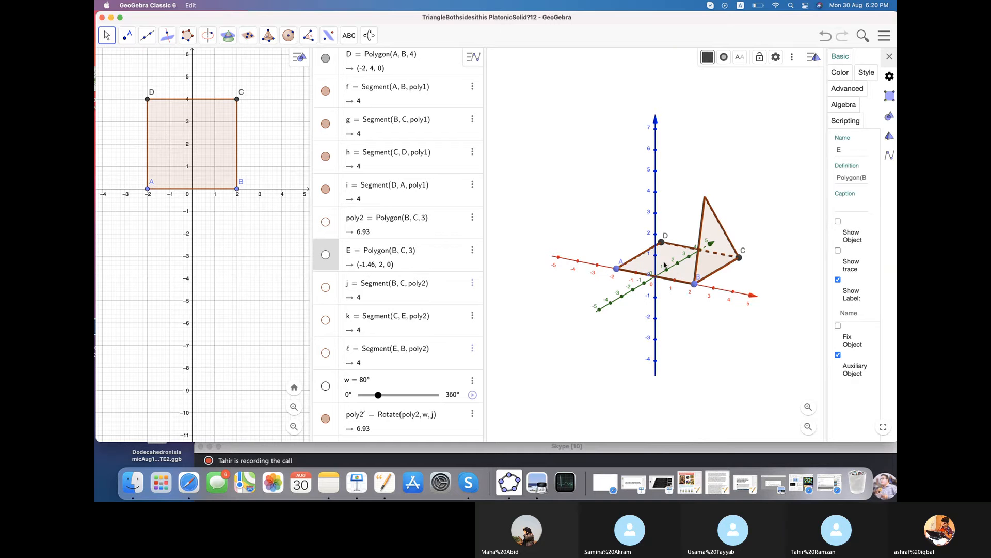
left_click(564, 160)
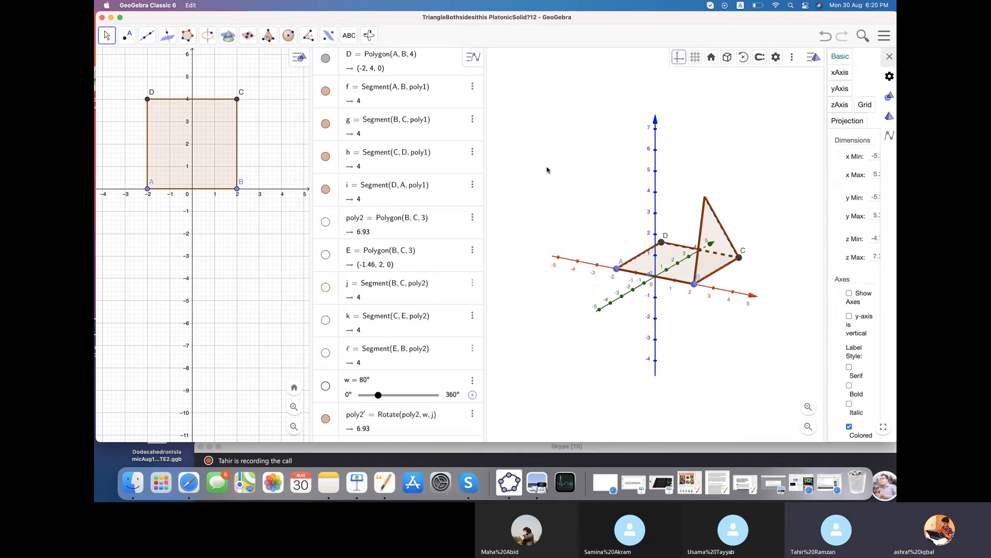
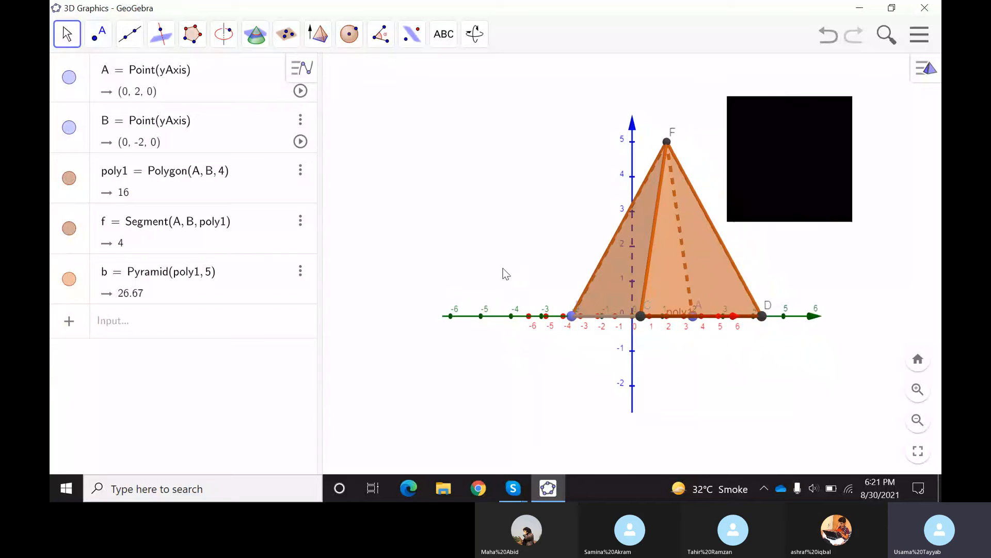
Examine the square-based pyramid from the side, from directly below and from directly above.
mouse_move(503, 268)
left_mouse_down()
mouse_move(427, 268)
mouse_move(421, 282)
left_mouse_up()
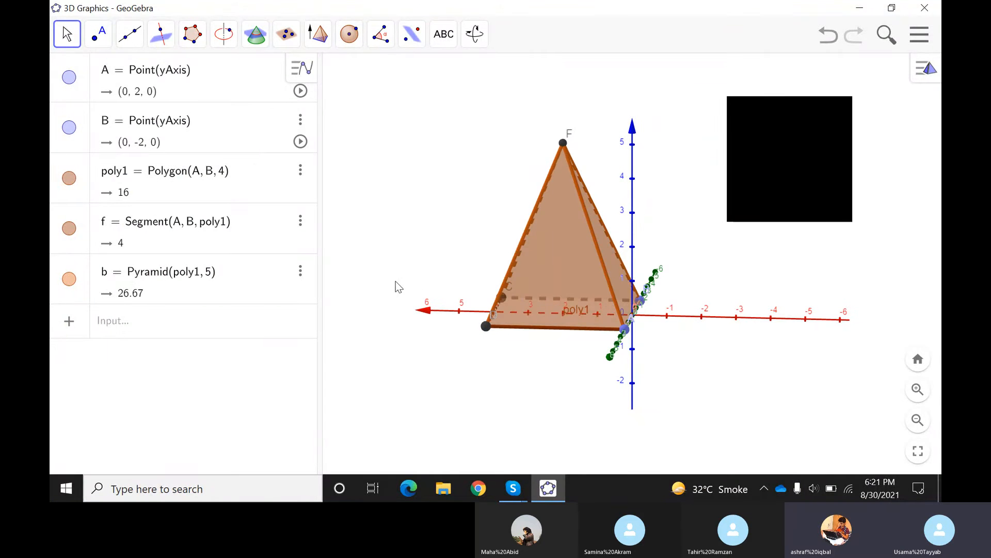
right_click(370, 221)
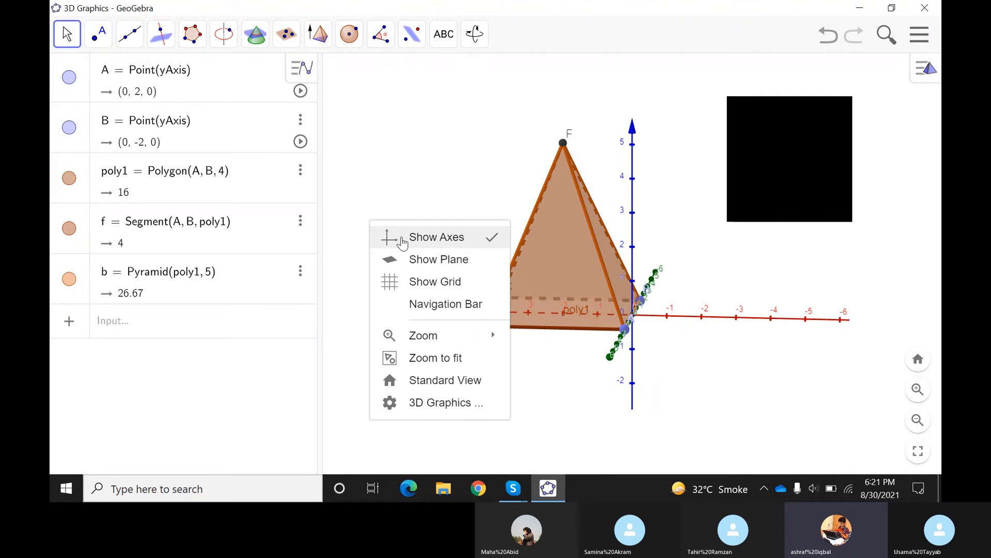
left_click(603, 393)
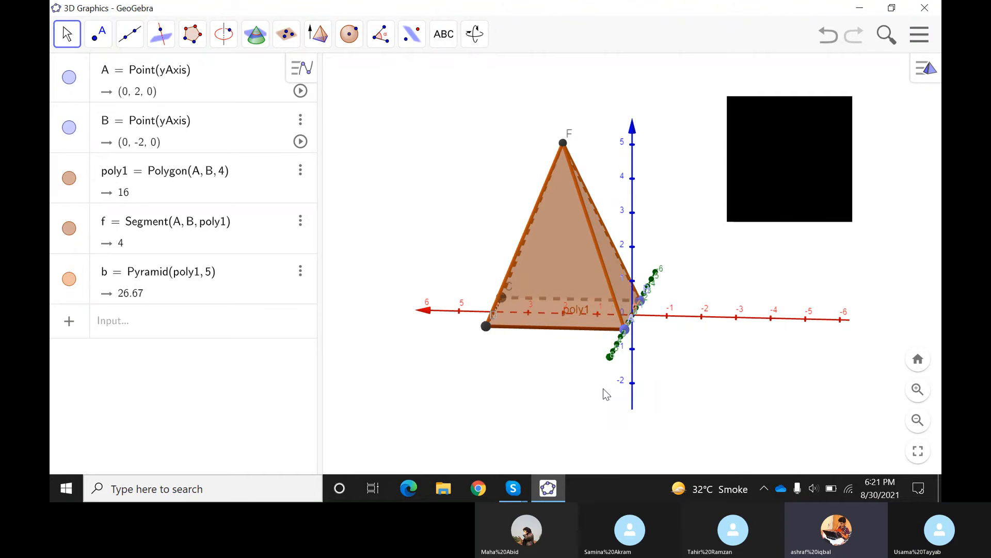
left_click_drag(600, 387, 606, 302)
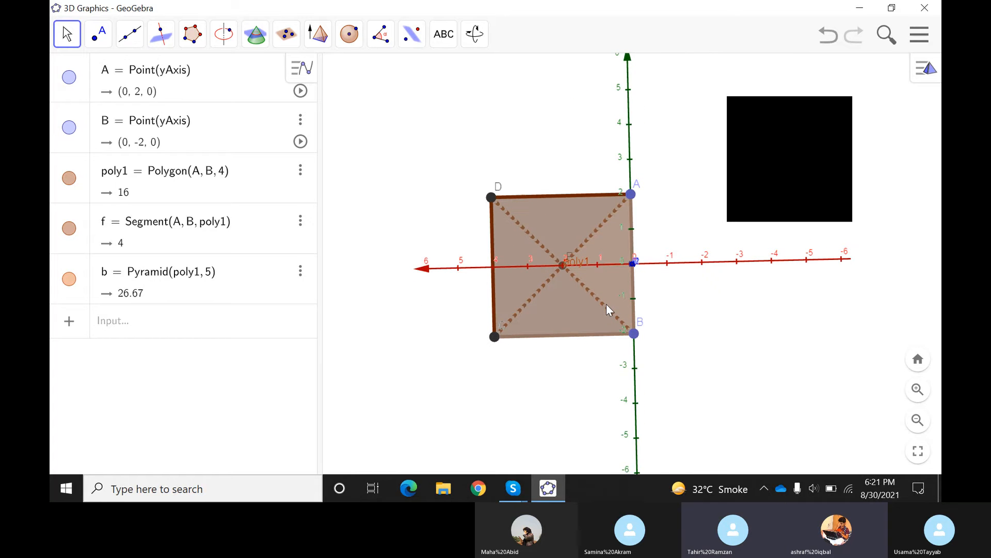
left_click_drag(645, 205, 718, 368)
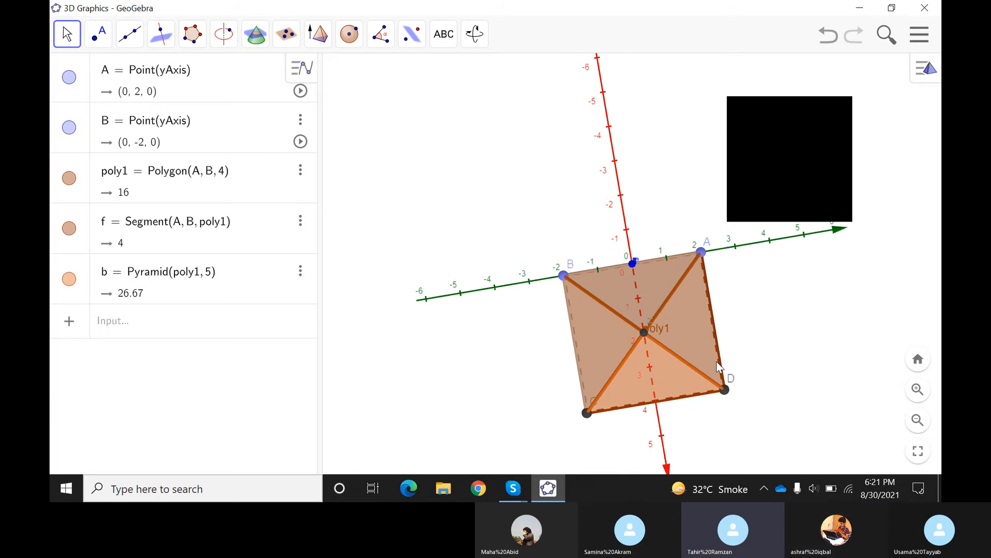
Lower the pyramid's apex F to a height of 3.21.
left_click_drag(645, 335, 691, 283)
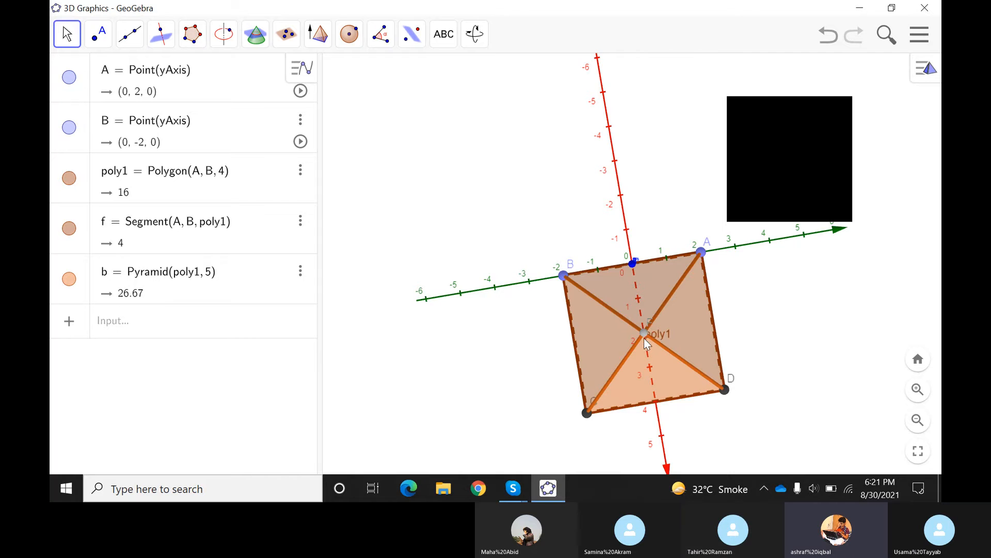
left_click_drag(451, 351, 501, 305)
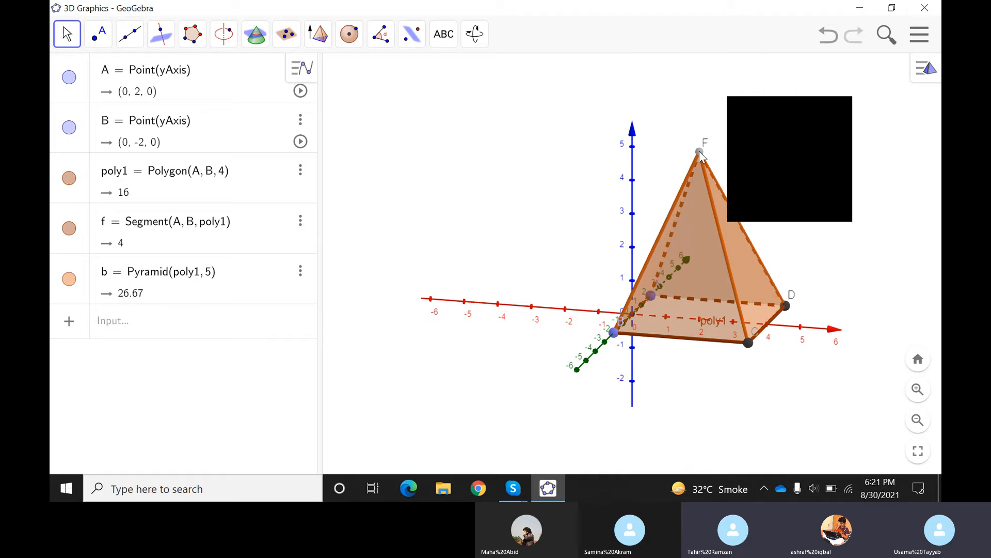
left_click_drag(701, 155, 709, 223)
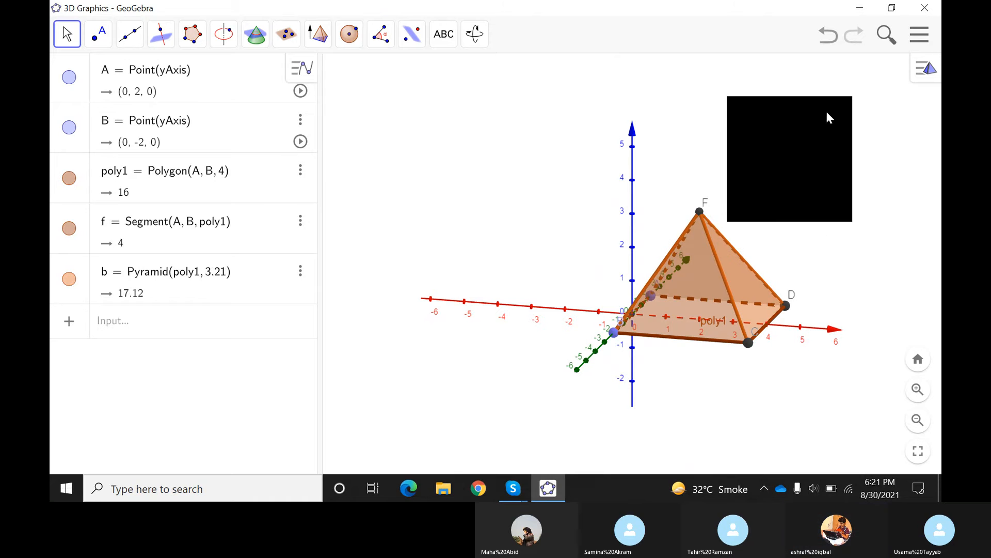
Hide the coordinate axes in the 3D view of the pyramid.
left_click_drag(813, 178, 738, 254)
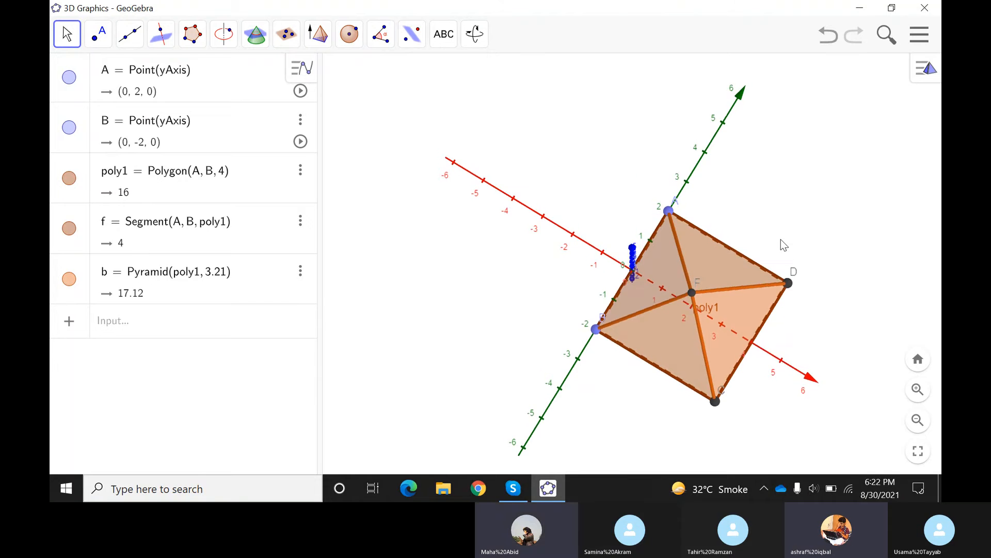
left_click_drag(779, 243, 779, 212)
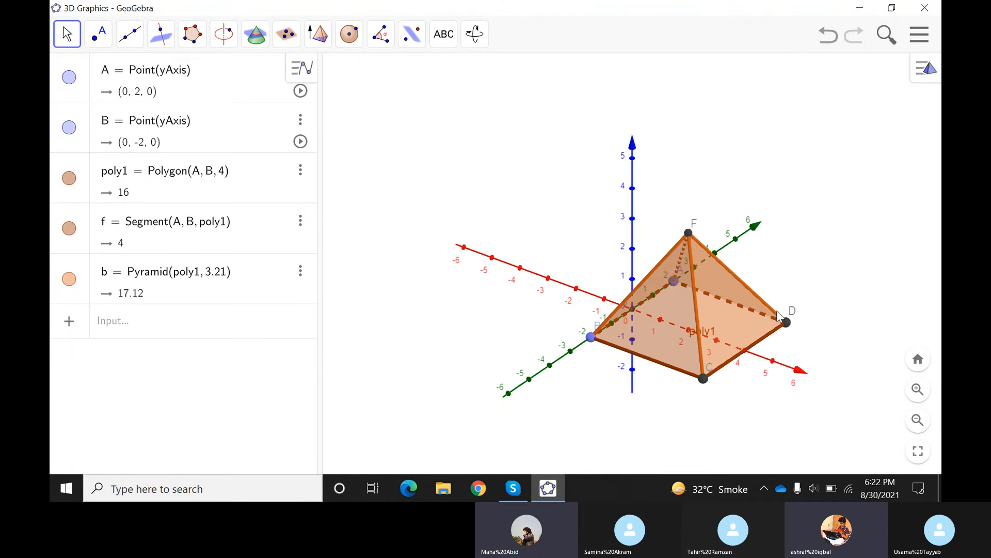
left_click_drag(814, 345, 776, 333)
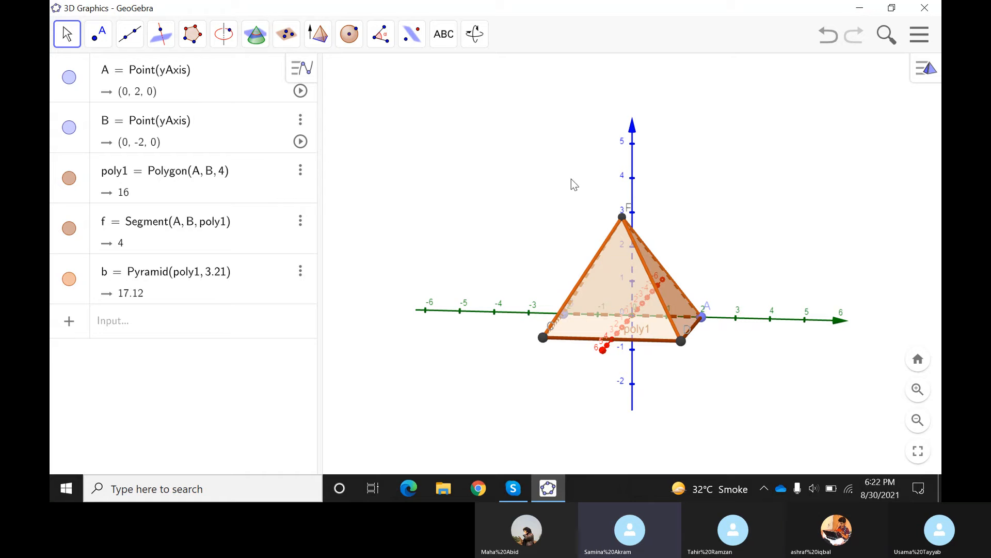
left_click_drag(534, 209, 572, 229)
right_click(571, 223)
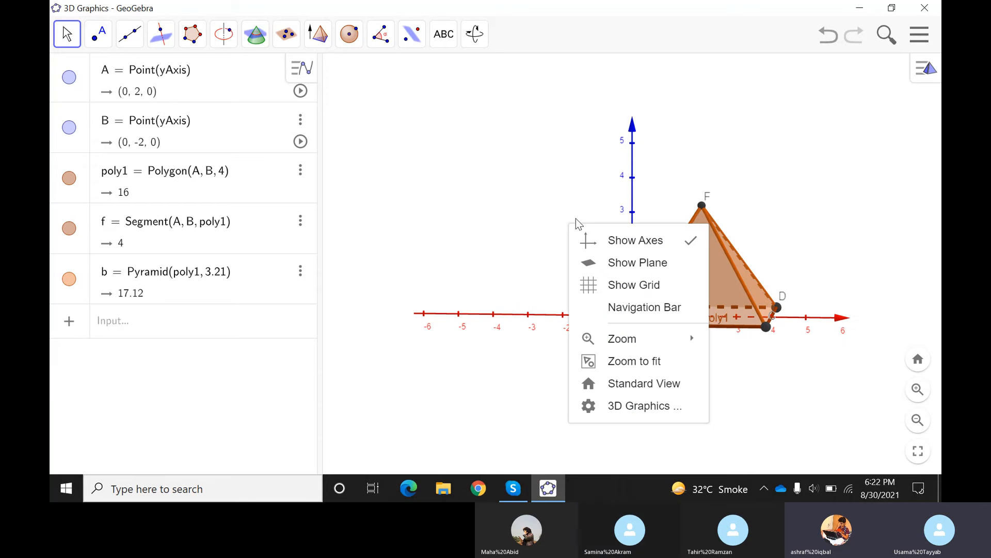
left_click(600, 247)
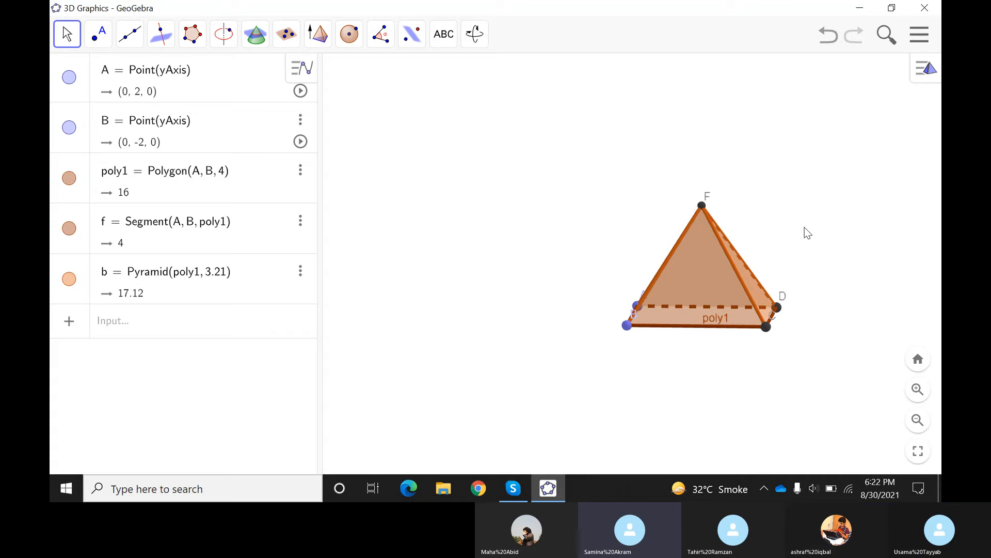
Build a second pyramid on the square base poly1 with an altitude of -4.
left_click_drag(805, 227, 743, 239)
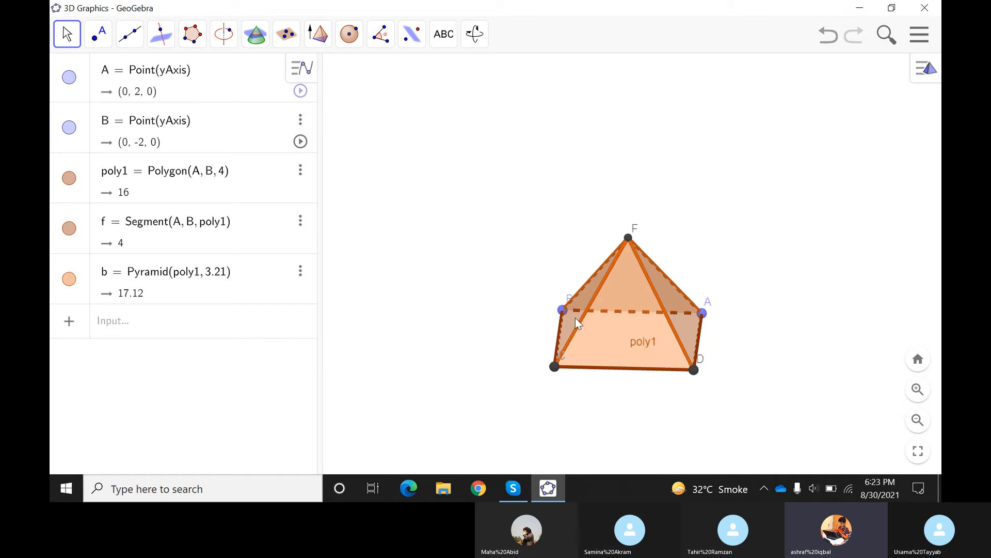
left_click_drag(684, 359, 766, 347)
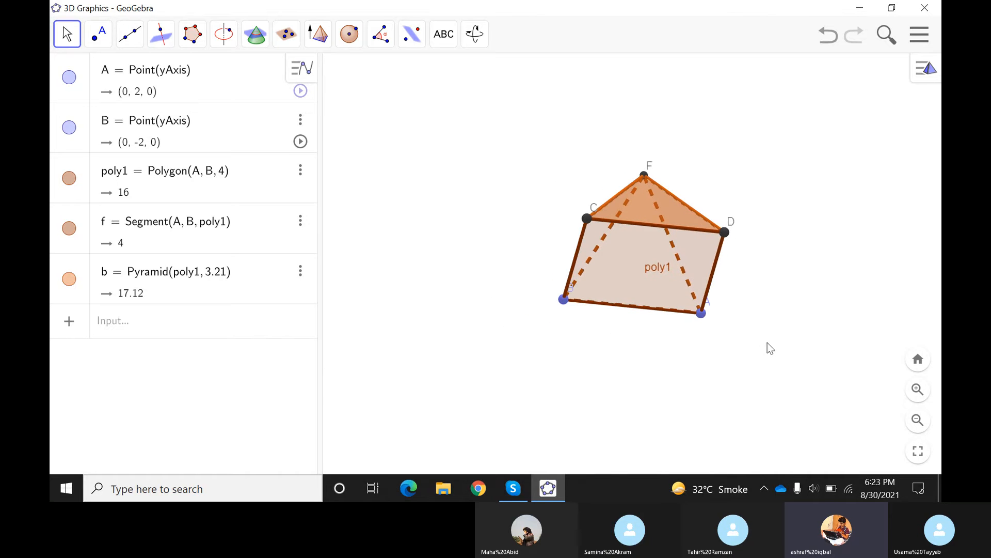
left_click(326, 35)
left_click(636, 277)
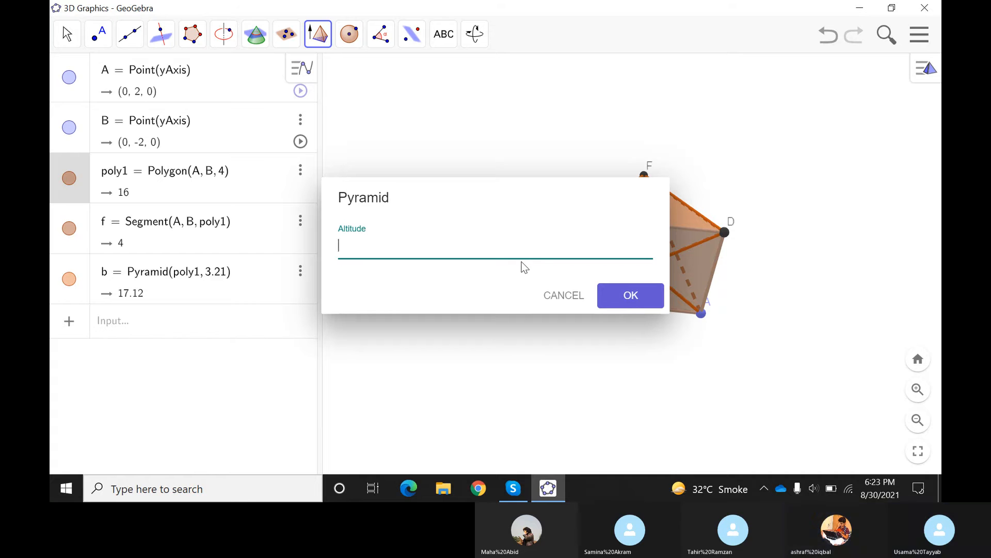
type("-4")
left_click(650, 299)
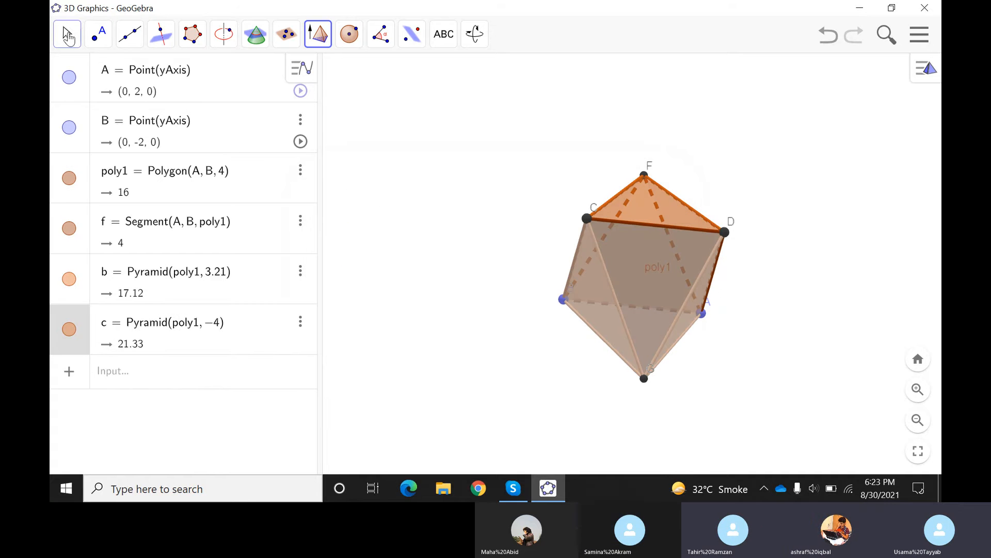
key("Escape")
Raise the lower pyramid's apex G to an altitude of -3, and collapse the algebra list to widen the 3D view.
left_click_drag(752, 207, 684, 217)
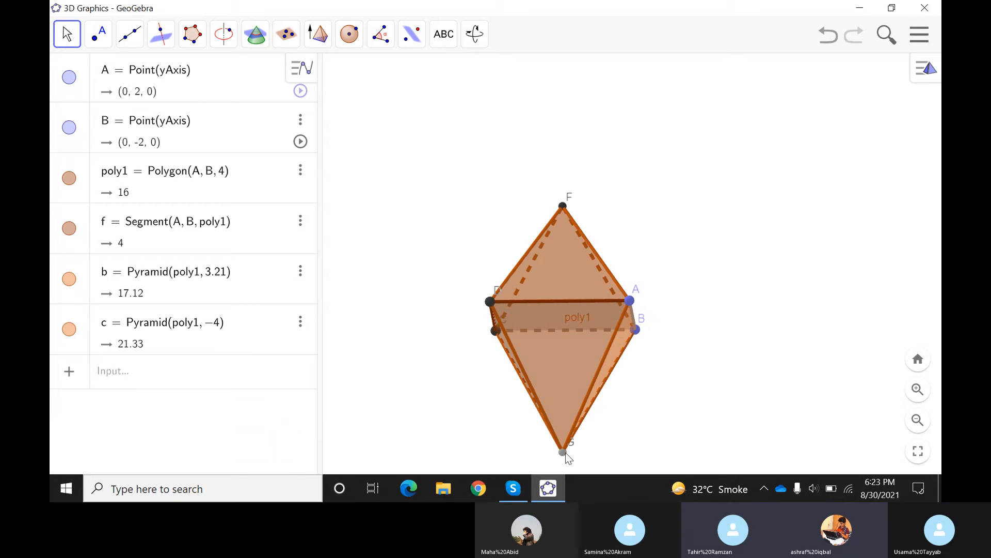
left_click_drag(562, 453, 563, 419)
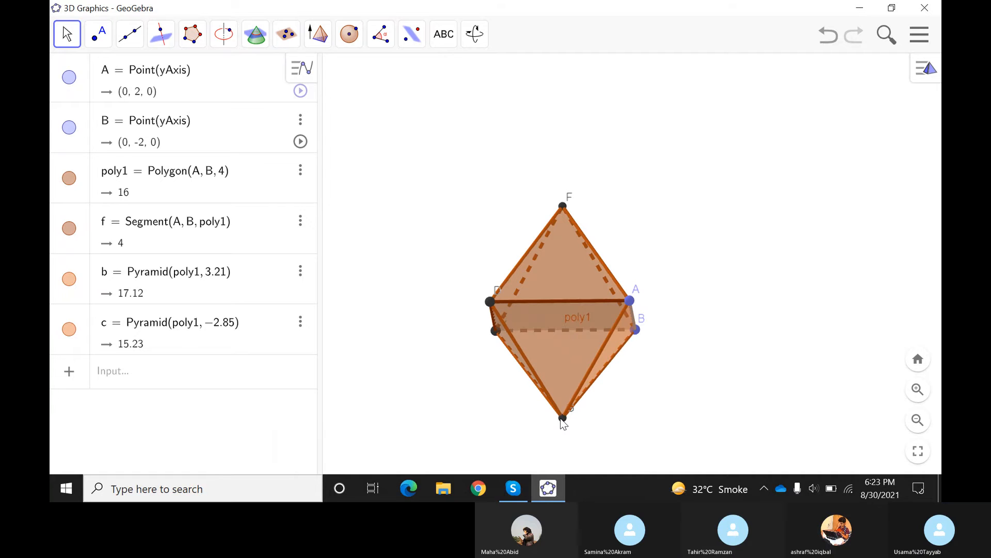
mouse_move(660, 272)
left_mouse_down()
mouse_move(657, 290)
mouse_move(664, 277)
left_mouse_up()
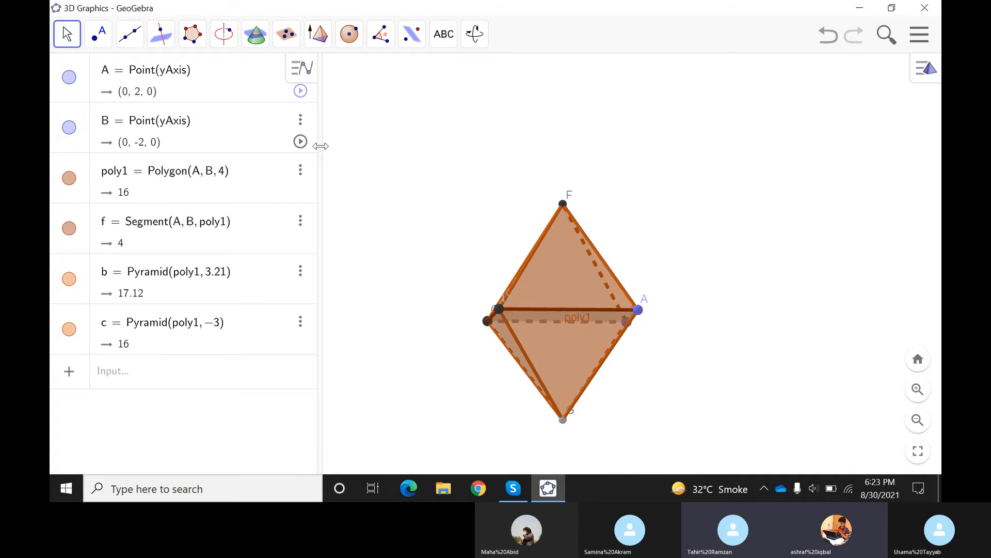
left_click_drag(319, 145, 53, 145)
Examine the enlarged double pyramid from several sides, from above and from below its square base.
scroll(424, 312, "up", 5)
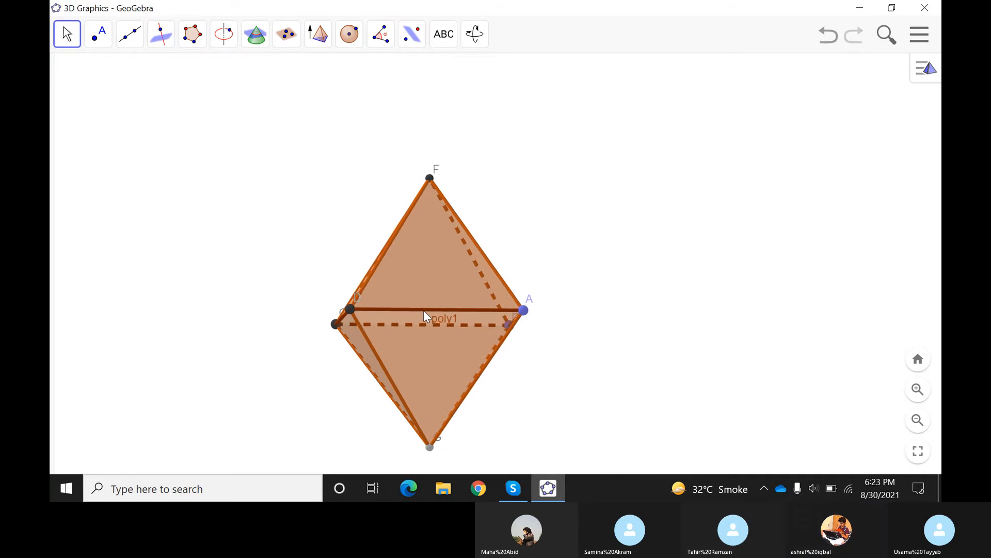
left_click_drag(561, 331, 582, 366)
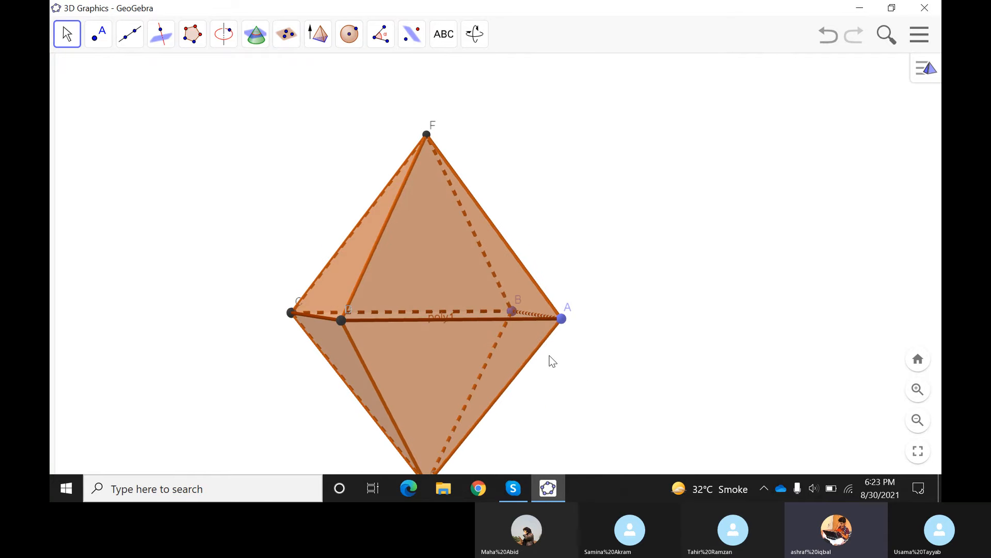
left_click_drag(553, 361, 556, 376)
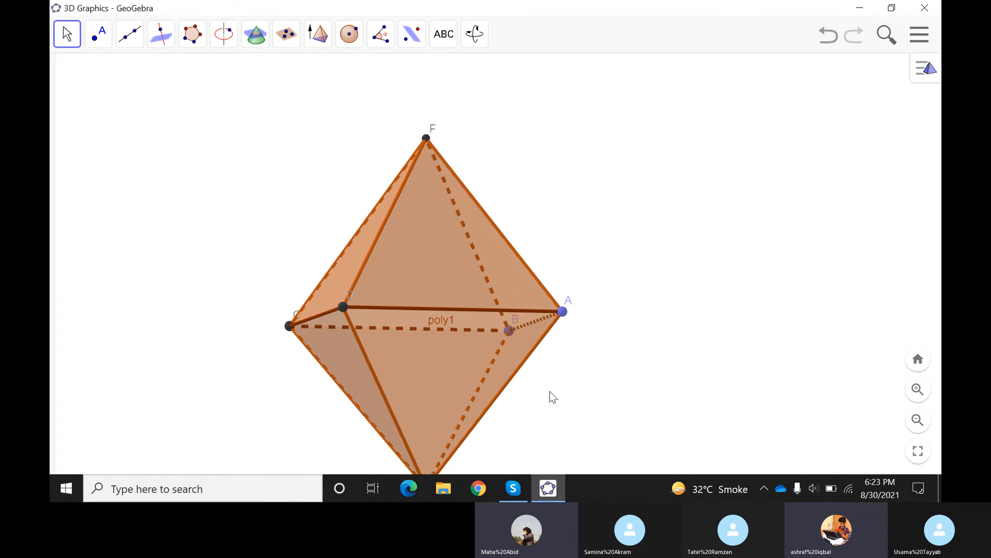
mouse_move(548, 394)
left_mouse_down()
mouse_move(531, 397)
mouse_move(509, 383)
mouse_move(528, 416)
mouse_move(553, 407)
left_mouse_up()
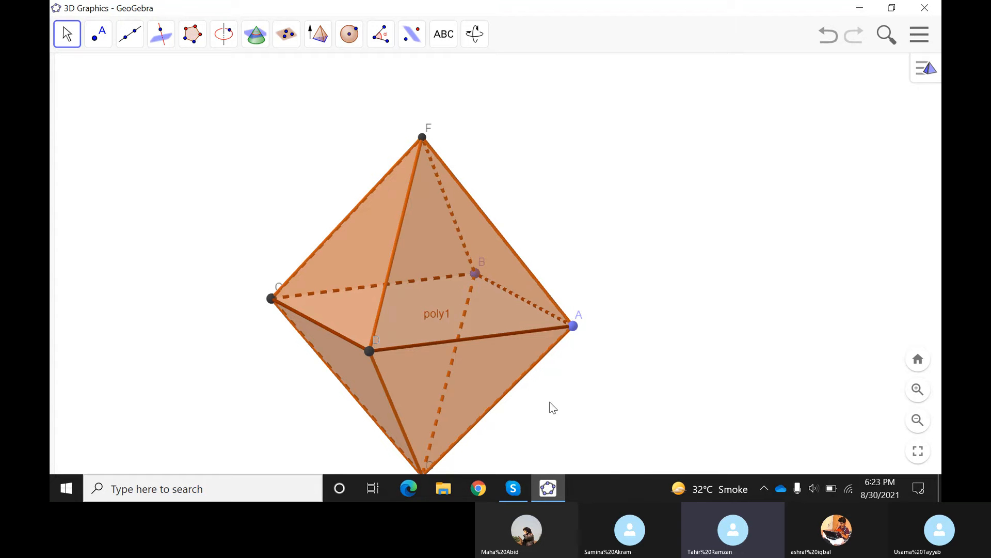
mouse_move(544, 408)
left_mouse_down()
mouse_move(555, 424)
mouse_move(565, 418)
mouse_move(550, 413)
left_mouse_up()
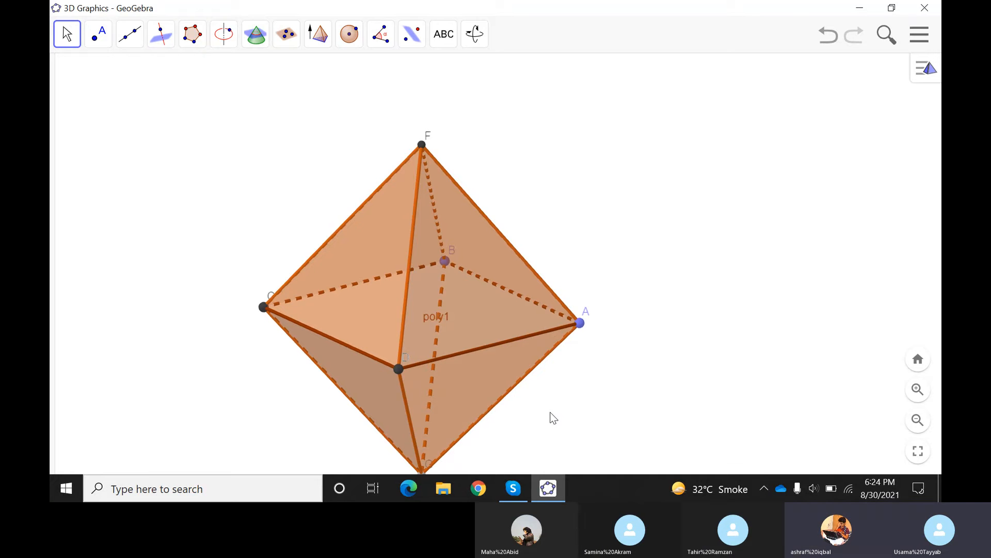
left_click_drag(551, 412, 488, 413)
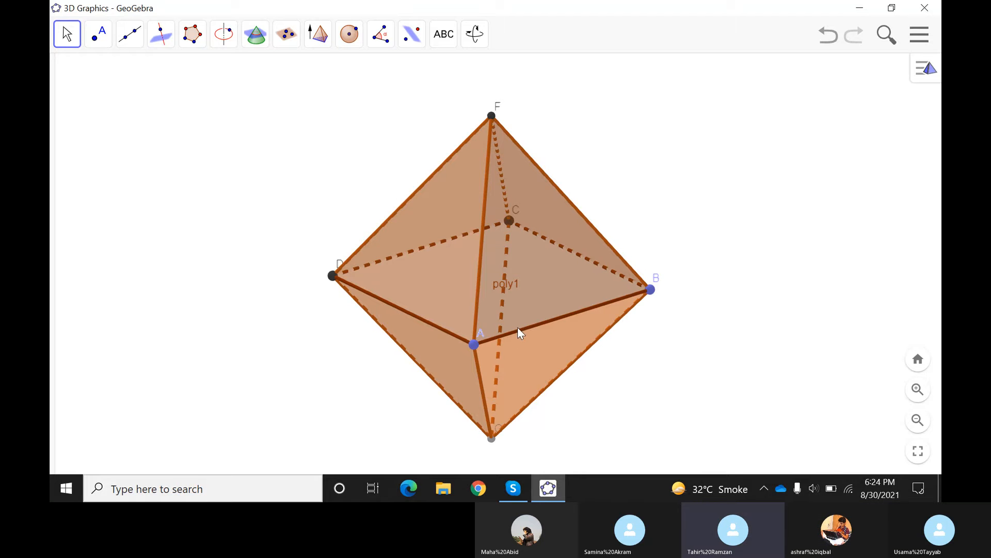
mouse_move(688, 377)
left_mouse_down()
mouse_move(667, 376)
mouse_move(682, 386)
mouse_move(674, 376)
left_mouse_up()
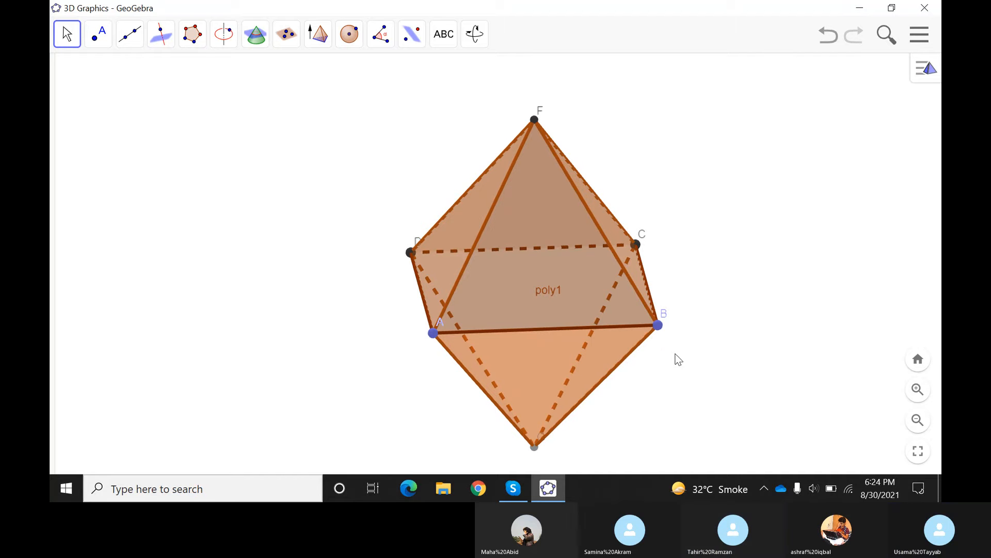
left_click_drag(665, 380, 688, 371)
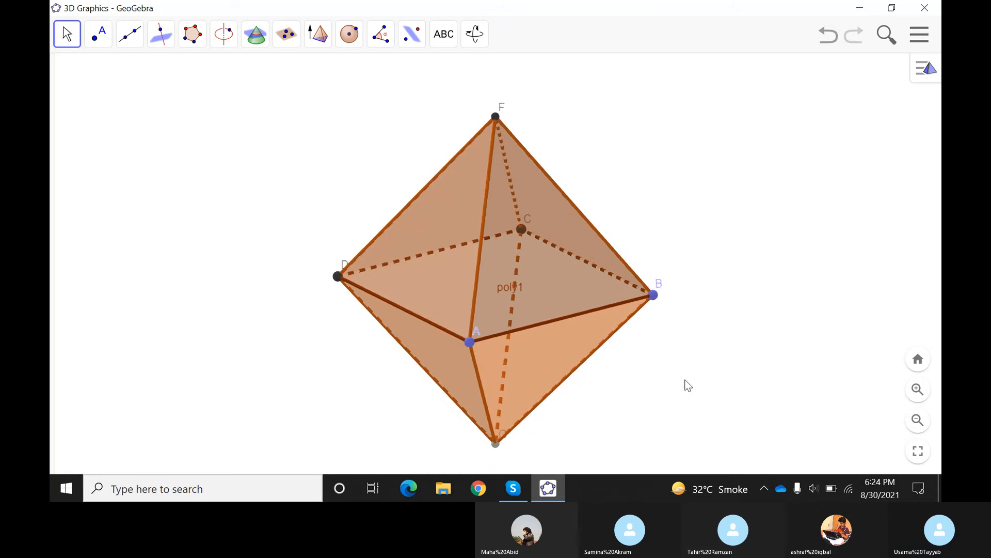
left_click_drag(659, 373, 603, 372)
left_click_drag(715, 422, 579, 389)
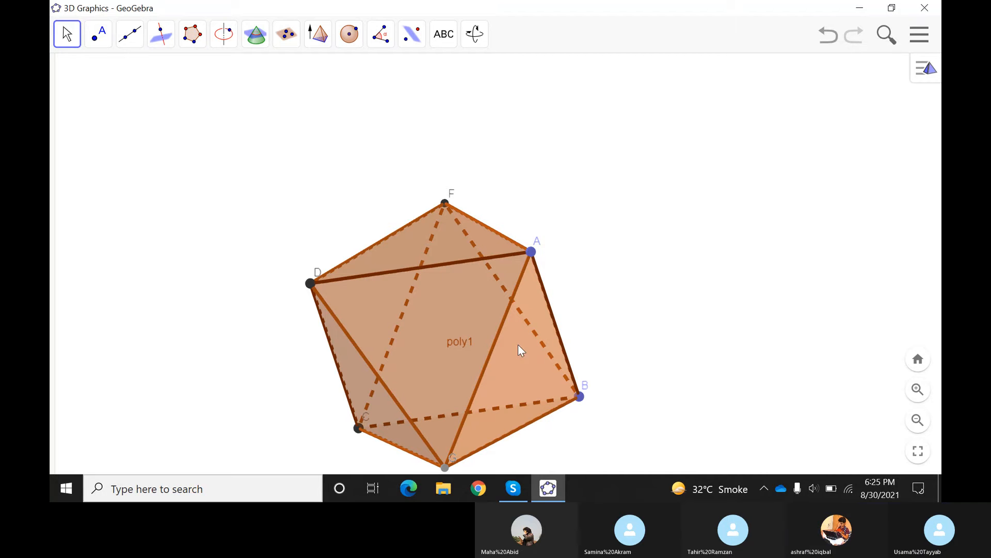
Hide the label of the square base poly1.
right_click(460, 339)
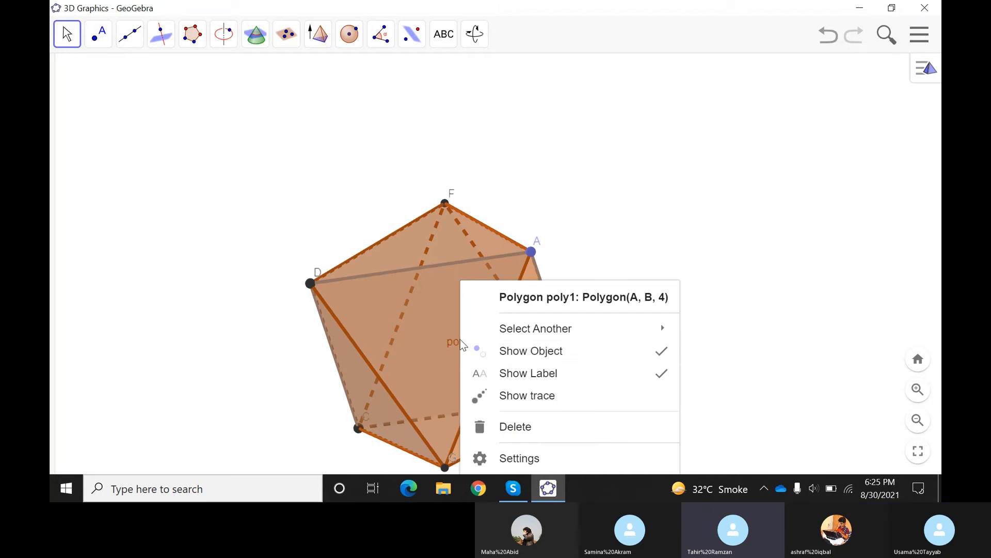
left_click(547, 376)
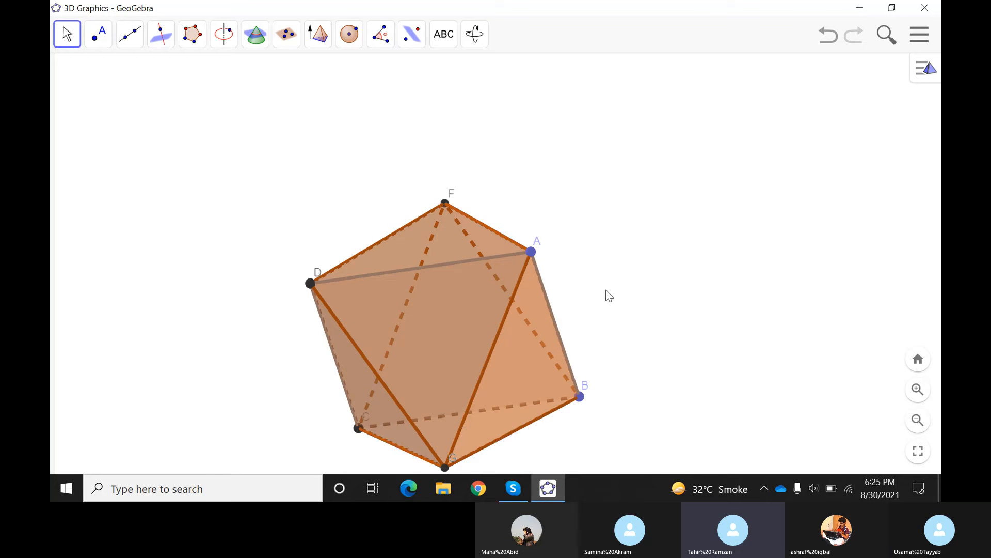
left_click_drag(580, 270, 553, 316)
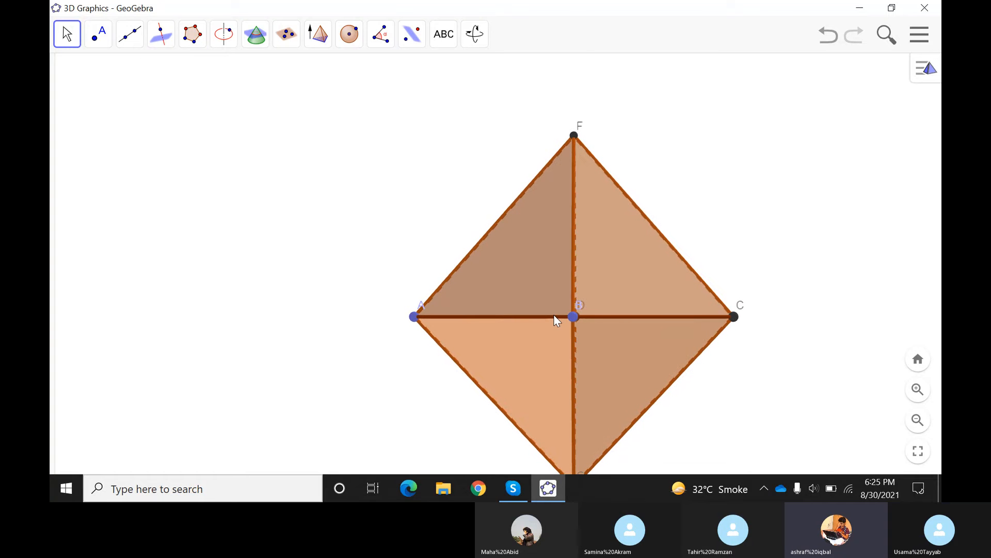
left_click_drag(554, 315, 553, 258)
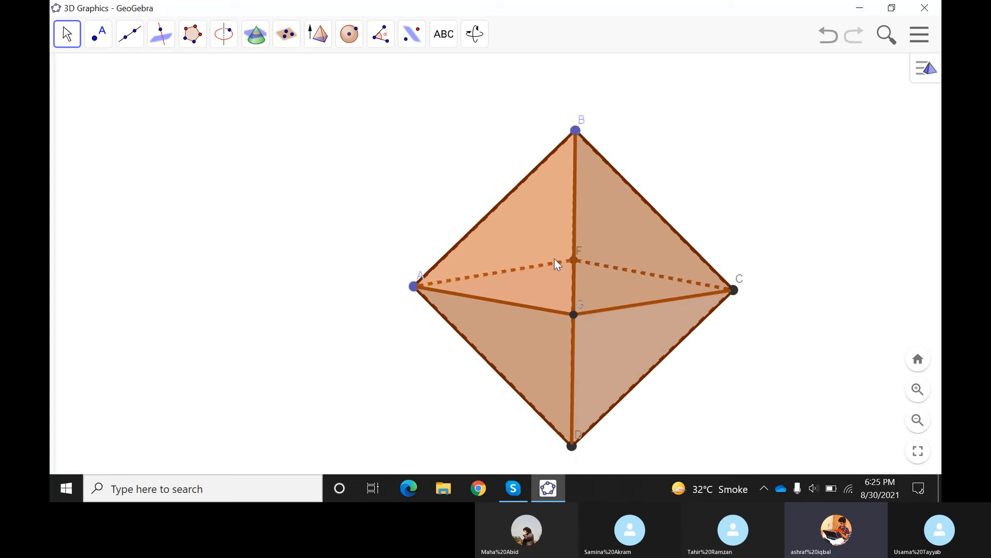
left_click(914, 42)
left_click(846, 205)
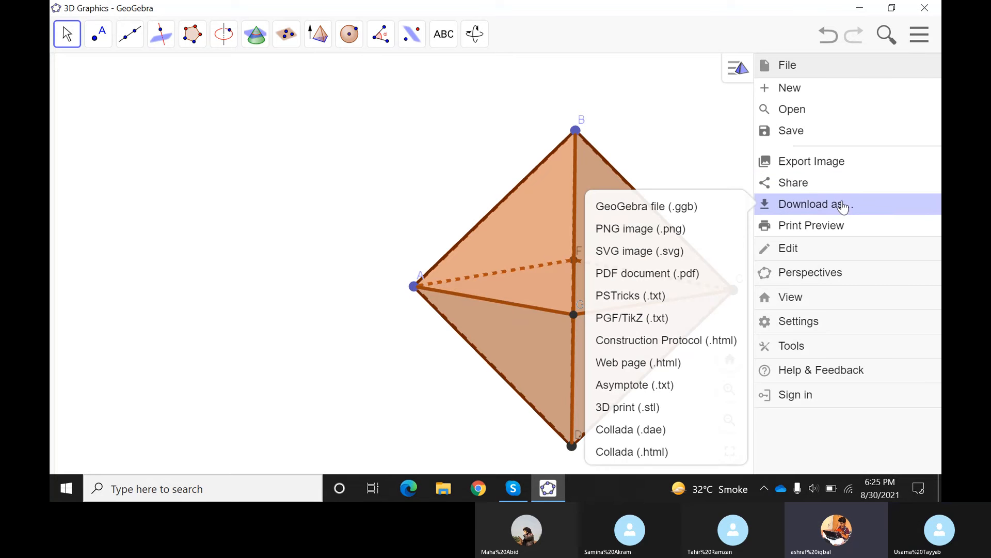
left_click(664, 207)
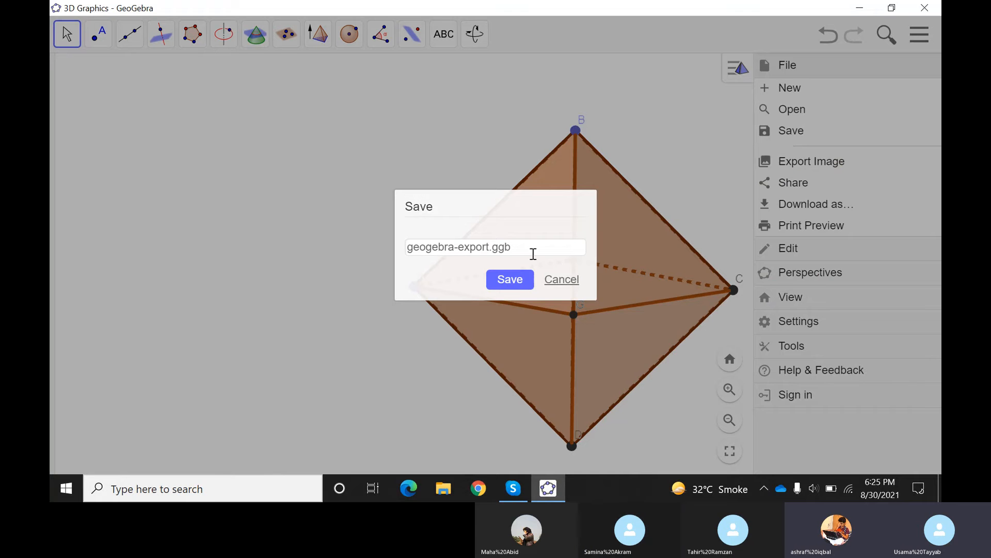
left_click(561, 280)
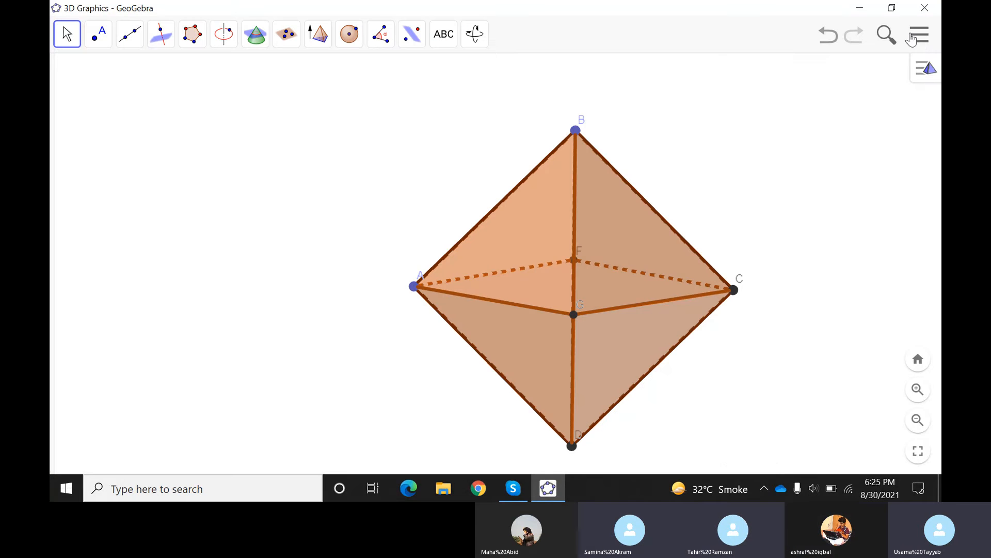
left_click(921, 41)
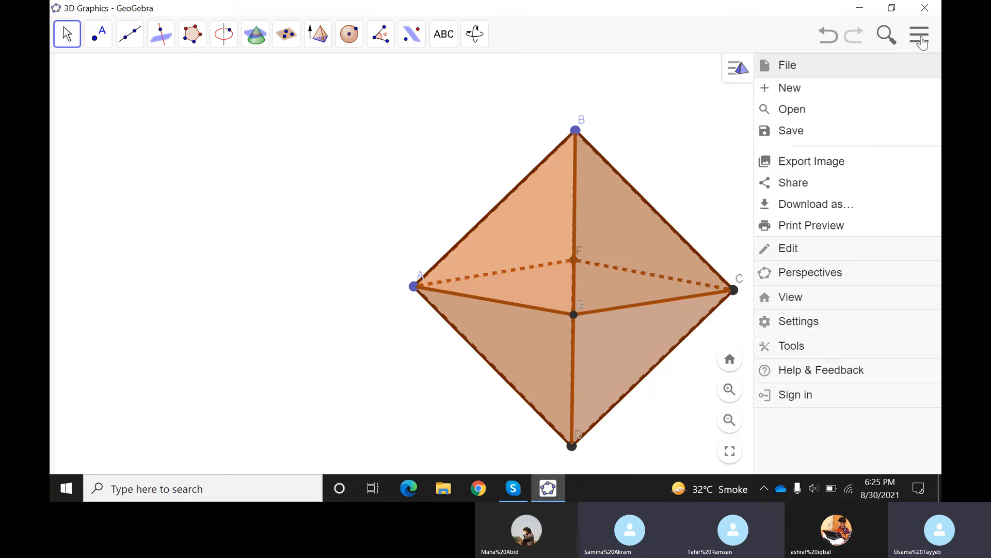
left_click(825, 189)
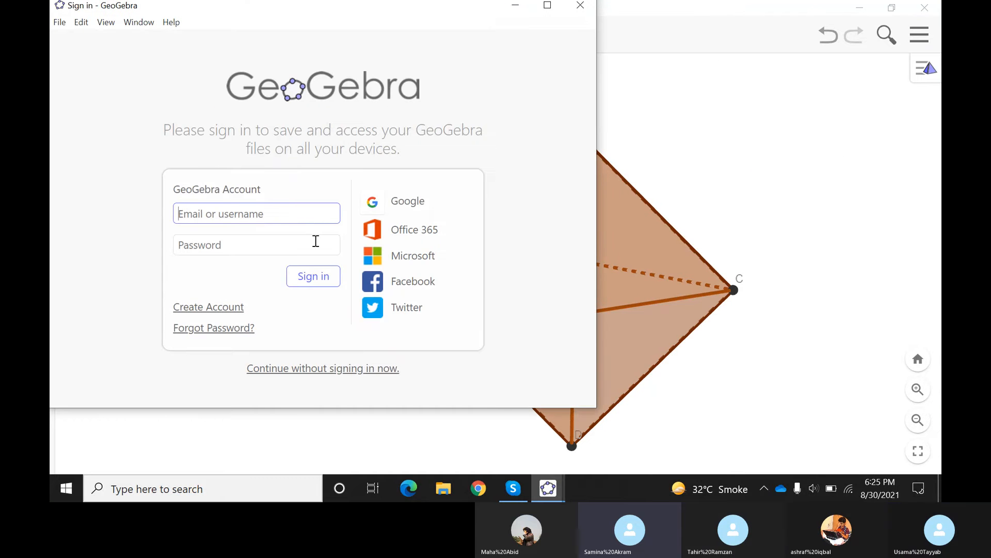
left_click(580, 5)
Download the double pyramid construction as a GeoGebra file (.ggb) named geogebra-export, saved in the Desktop folder.
left_click(921, 39)
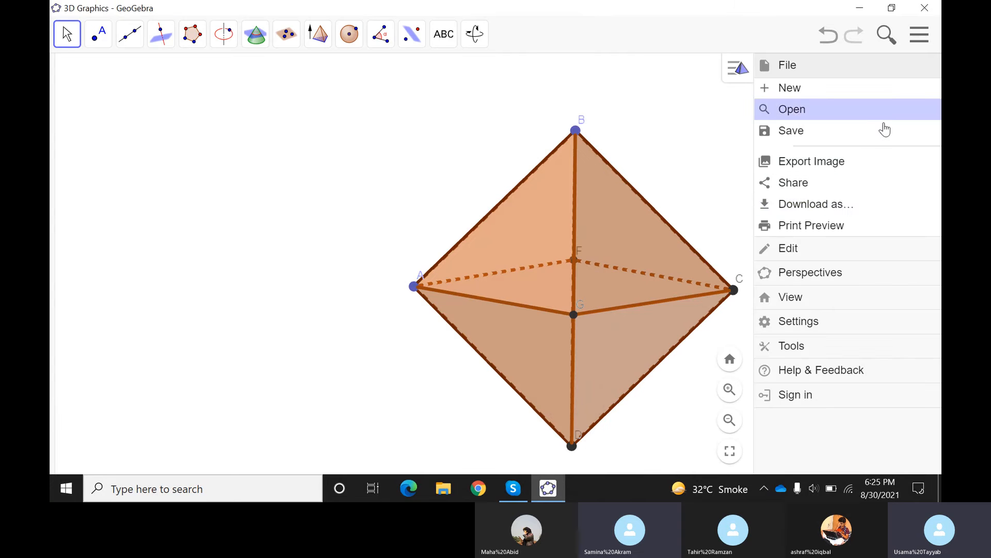
left_click(841, 205)
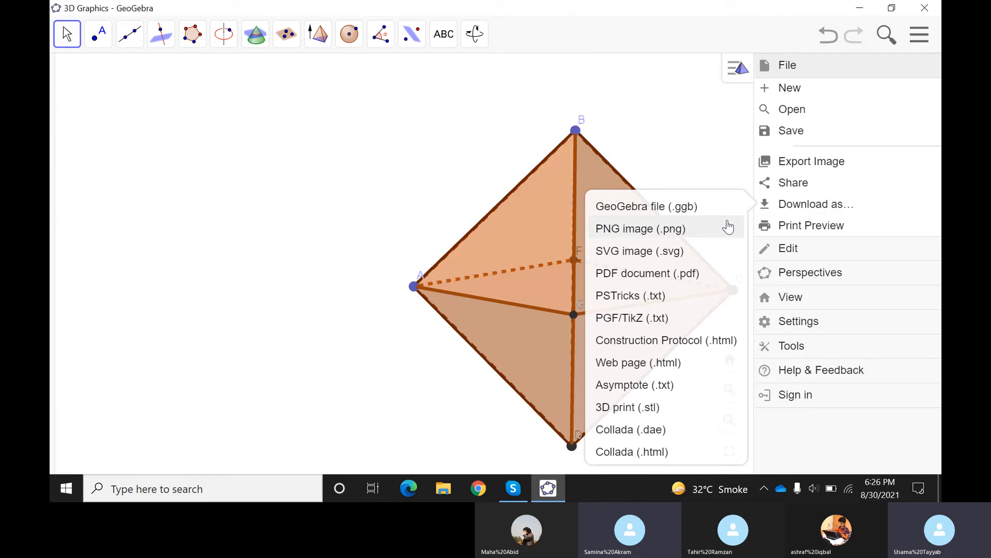
left_click(704, 204)
left_click(523, 249)
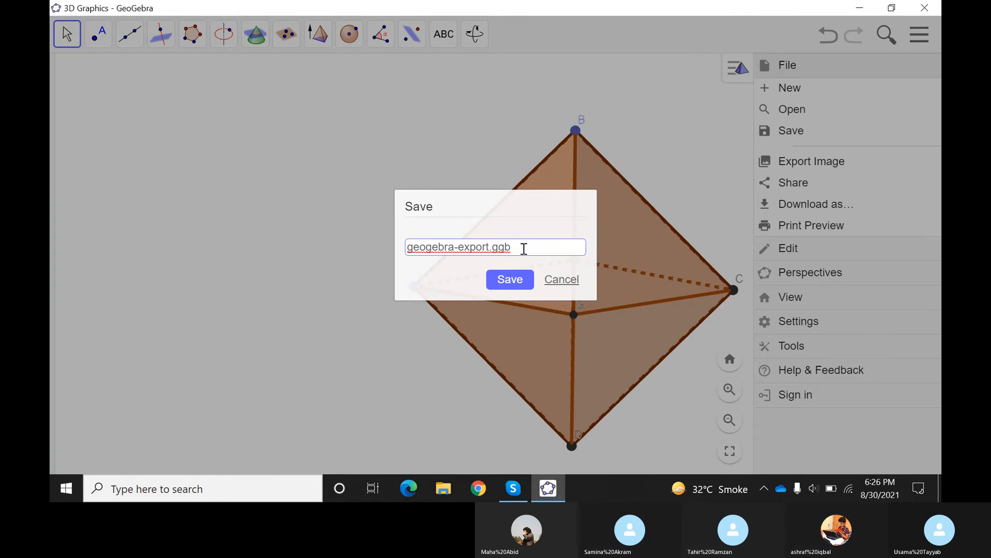
left_click(508, 280)
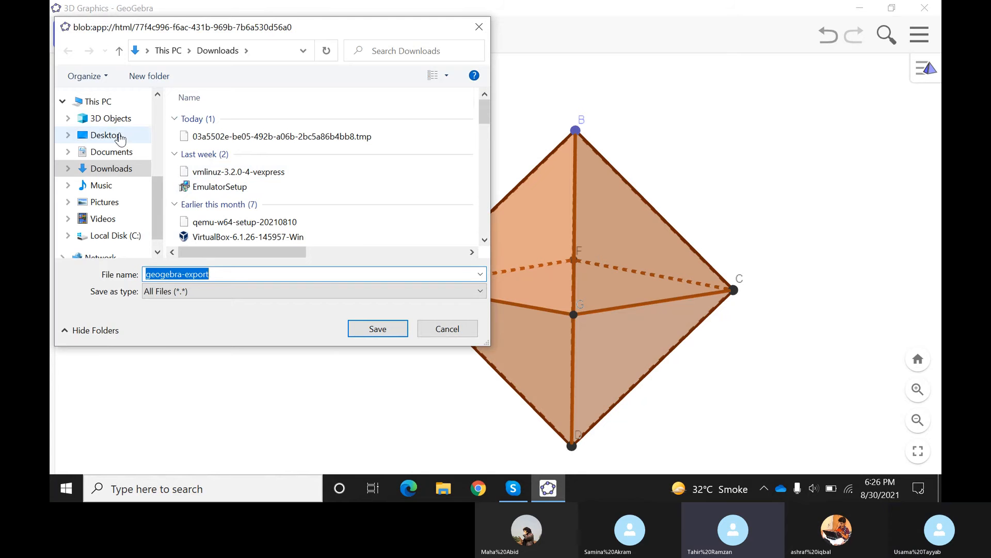
left_click(119, 139)
scroll(336, 207, "down", 4)
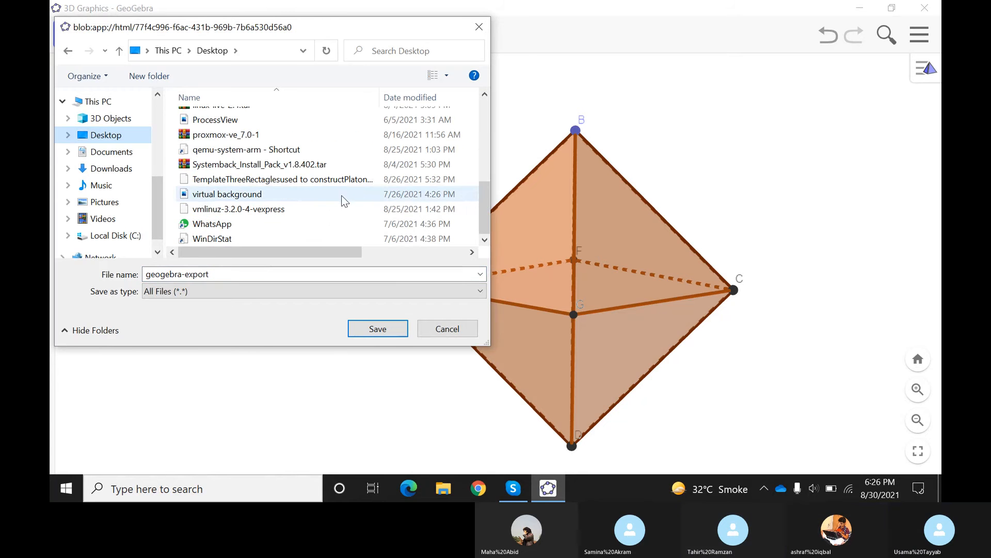
left_click(378, 329)
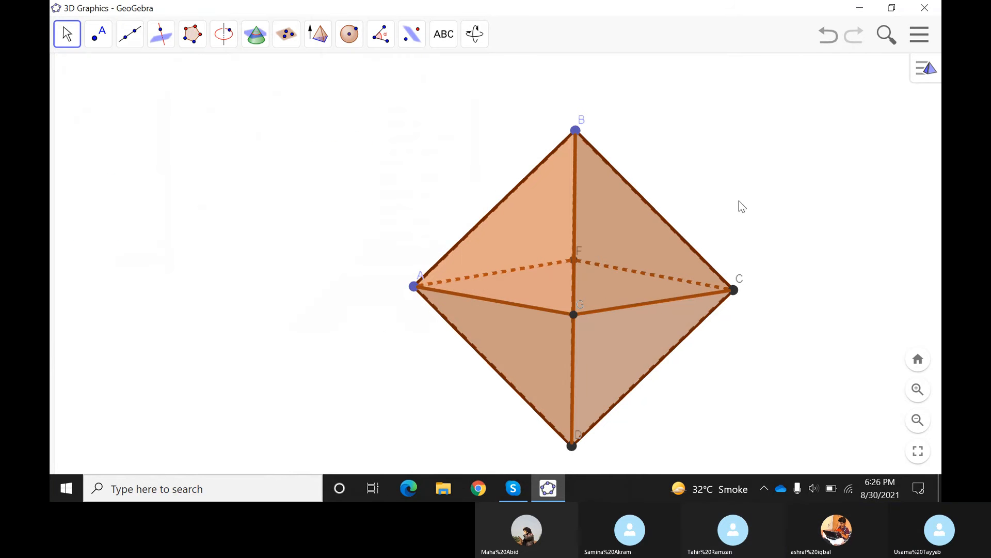
Examine the faces, edges and both apexes of the double pyramid by turning it through several tilted and upright views.
left_click_drag(739, 201, 702, 238)
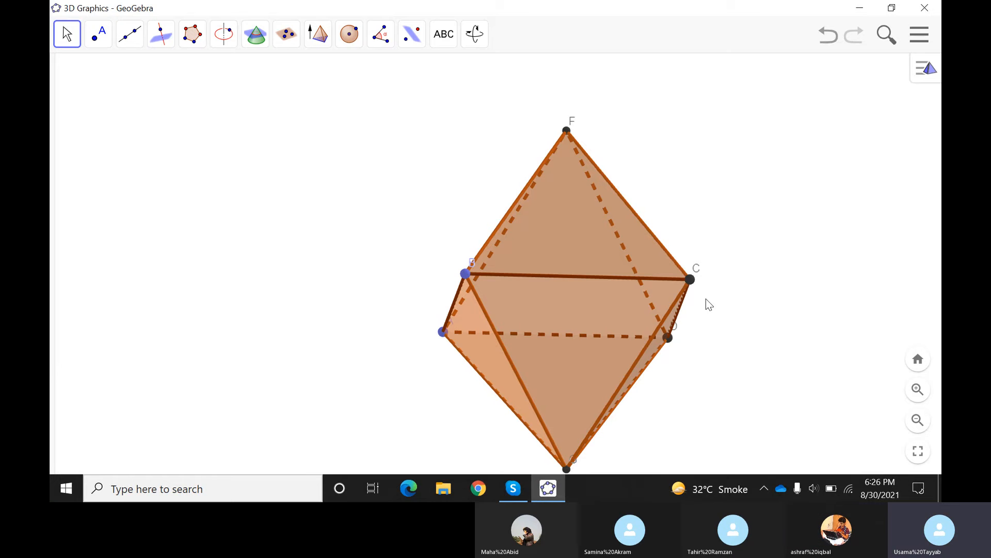
left_click_drag(727, 321, 586, 352)
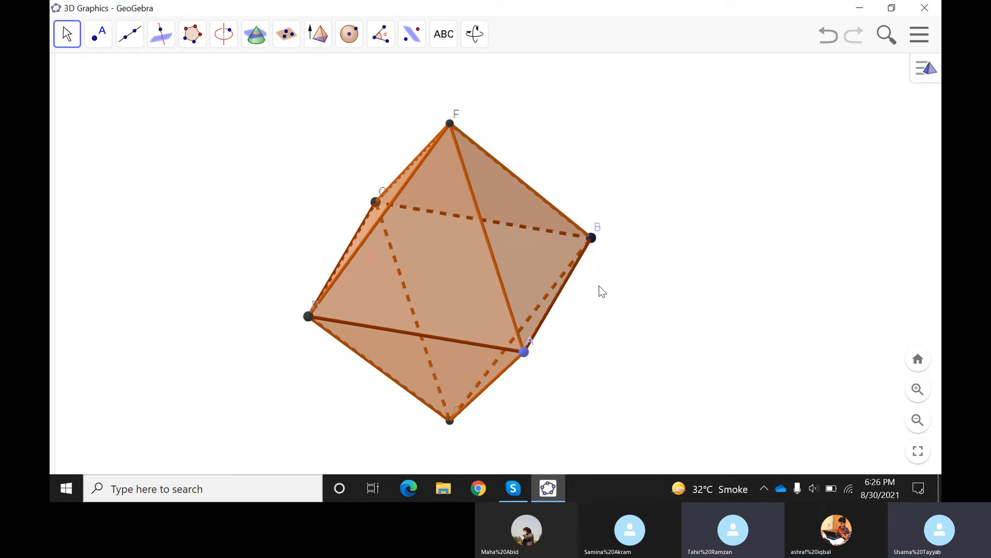
left_click_drag(604, 296, 702, 261)
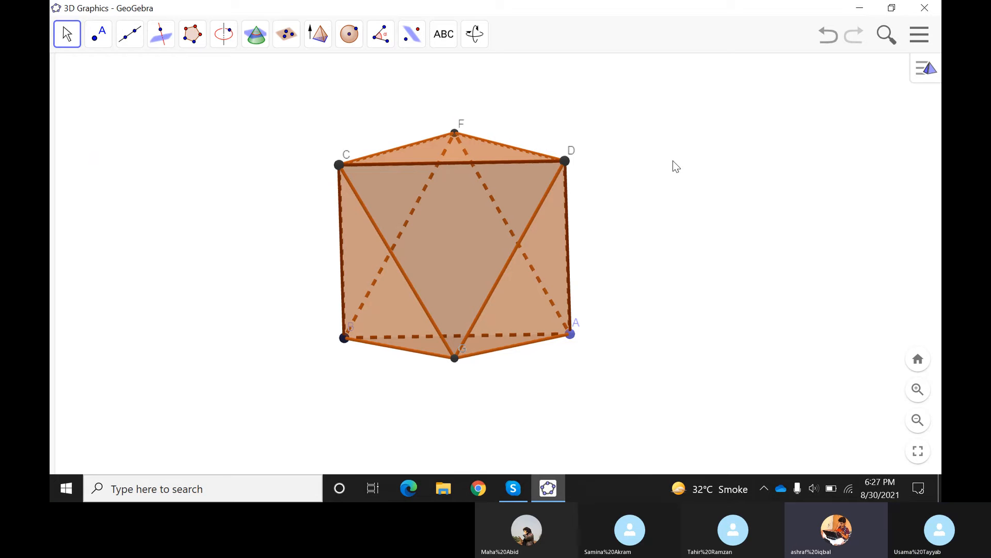
left_click_drag(673, 160, 672, 169)
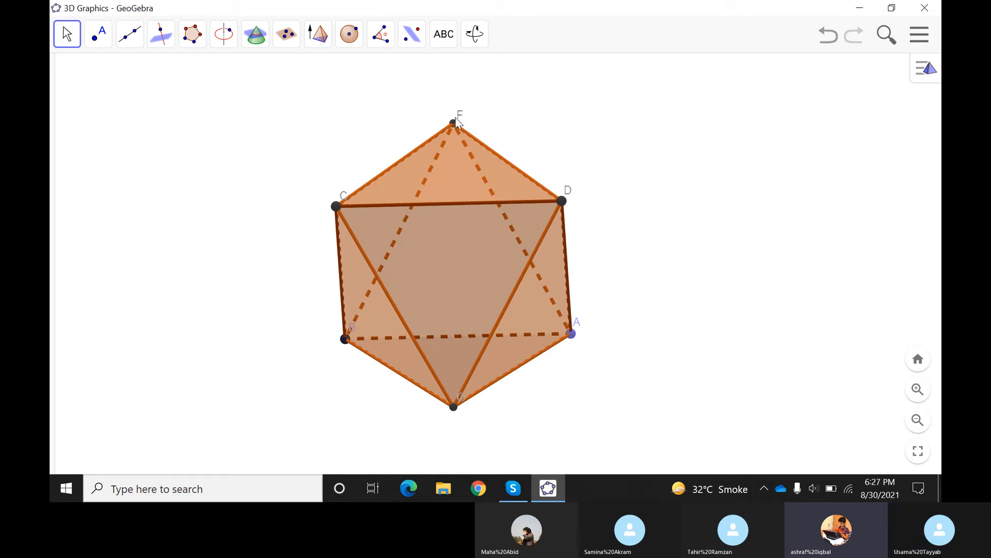
left_click_drag(590, 188, 615, 194)
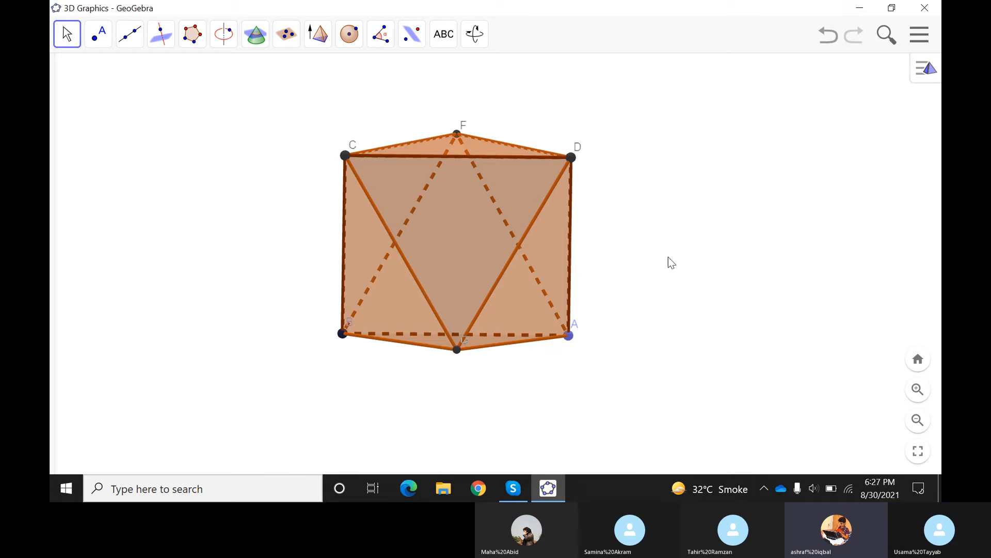
Switch to the Skype call window and mute the microphone.
mouse_move(514, 492)
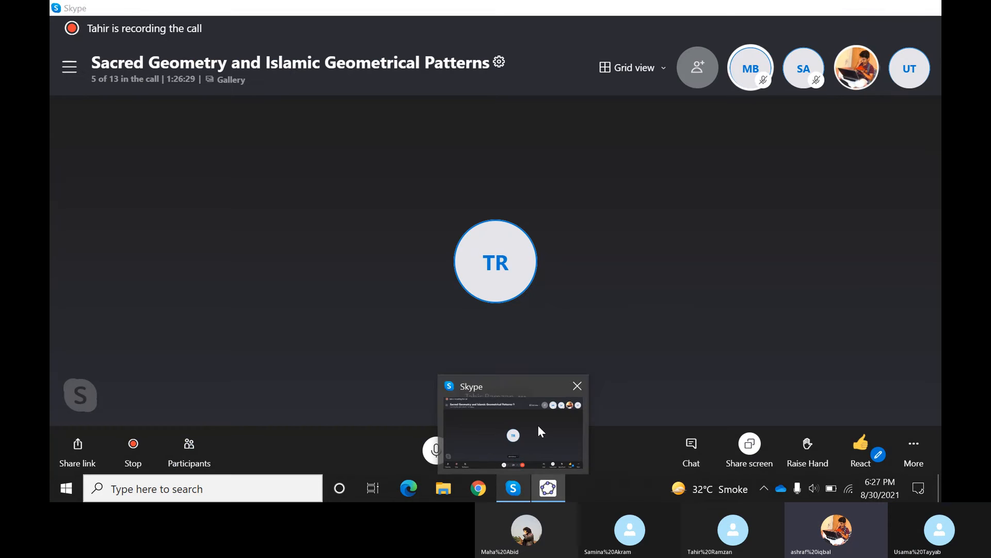
left_click(538, 425)
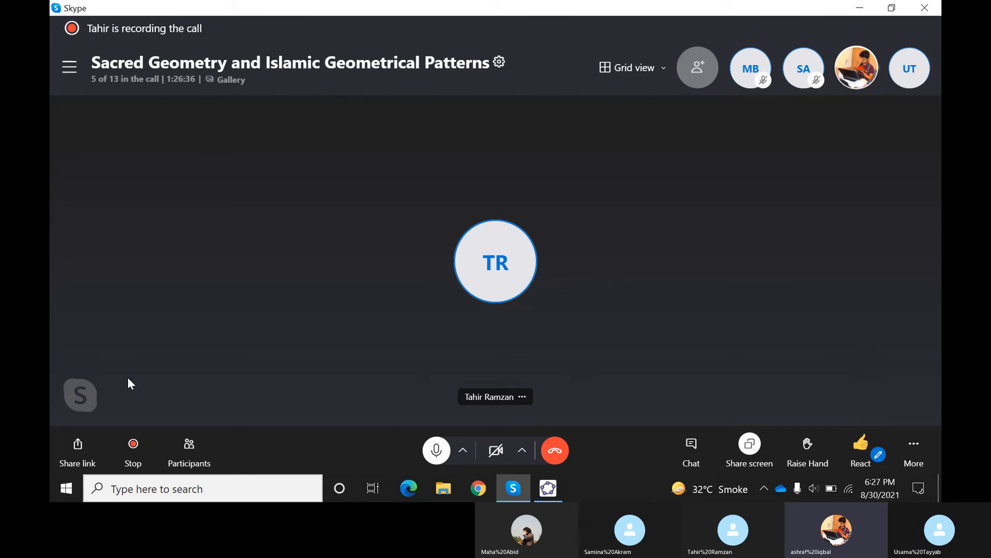
left_click(437, 449)
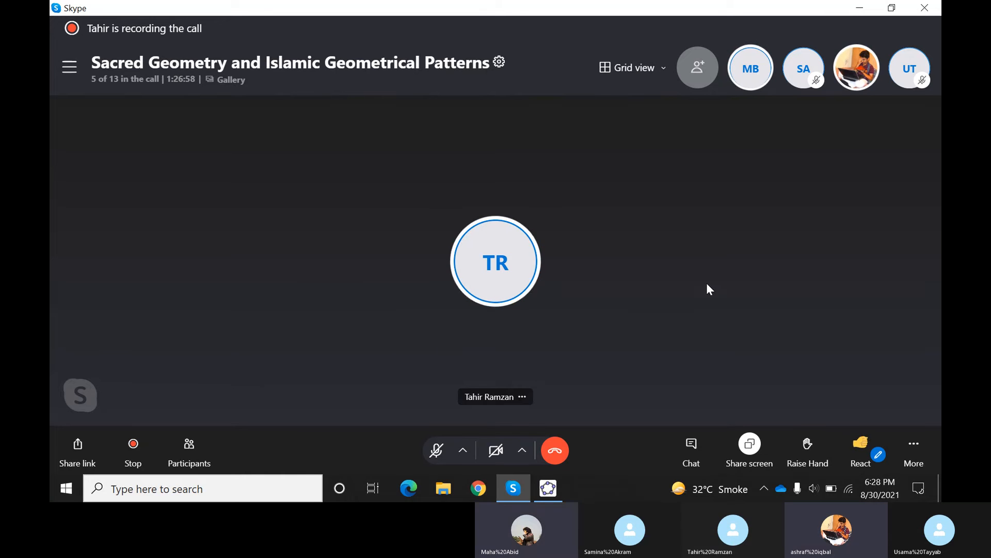
Stop sharing the screen in the Skype call.
left_click(916, 443)
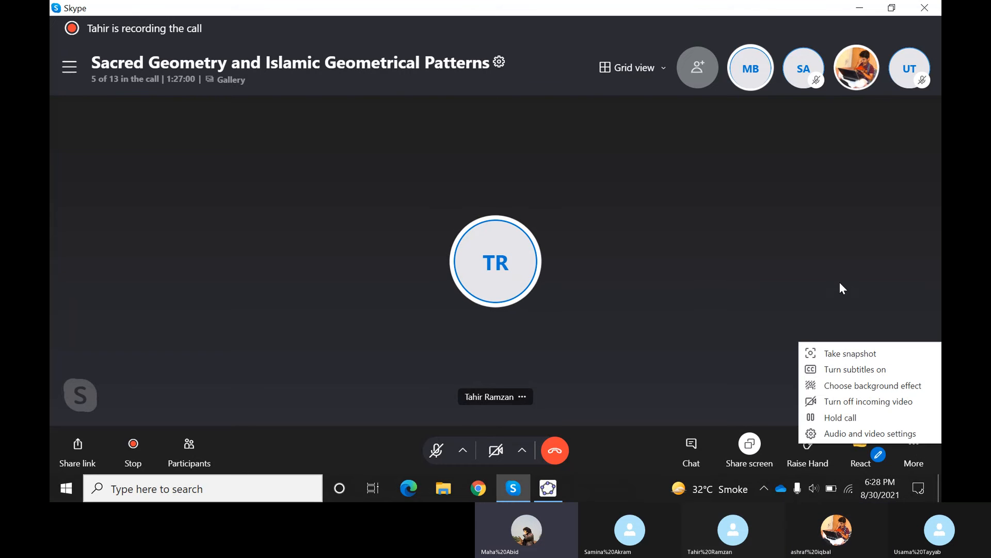
left_click(803, 265)
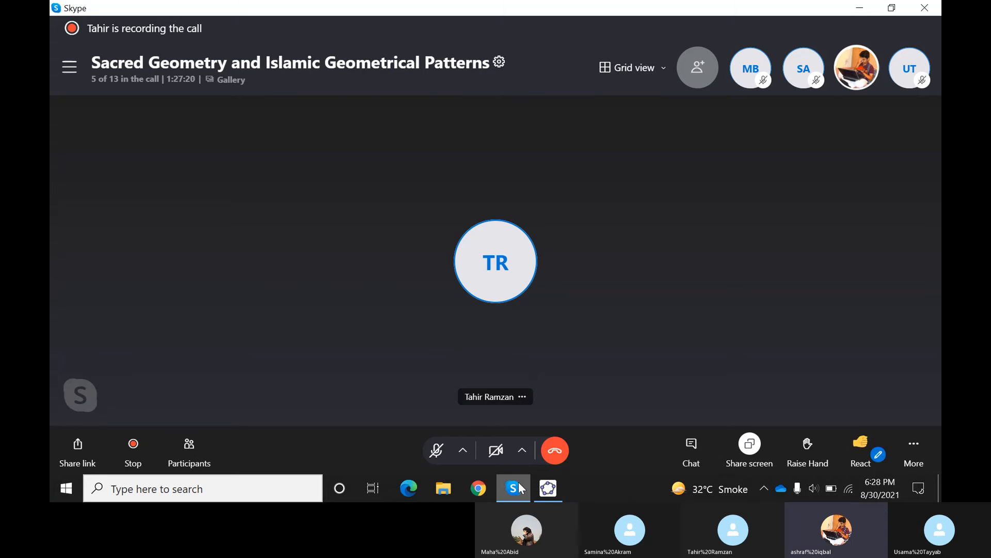
mouse_move(521, 488)
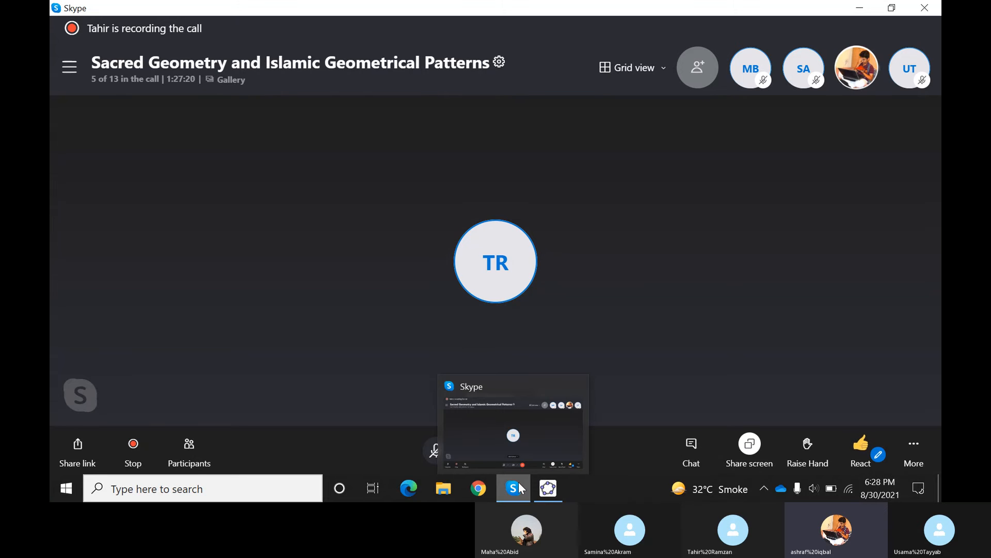
left_click(751, 442)
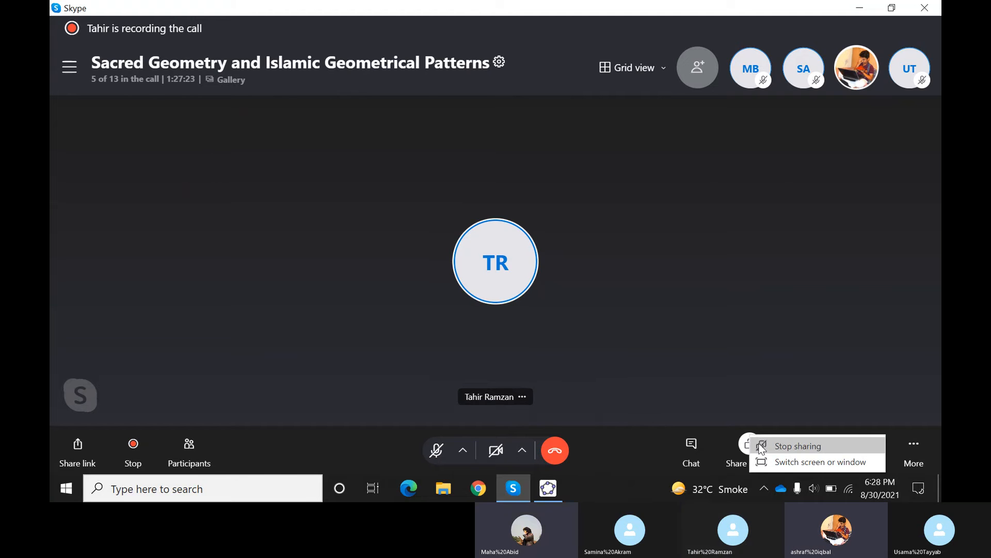
left_click(798, 446)
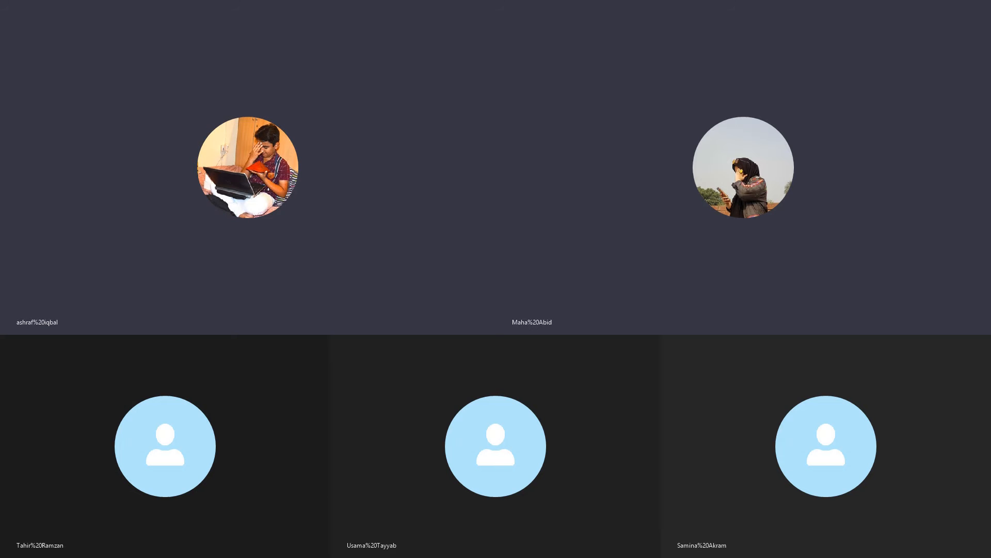